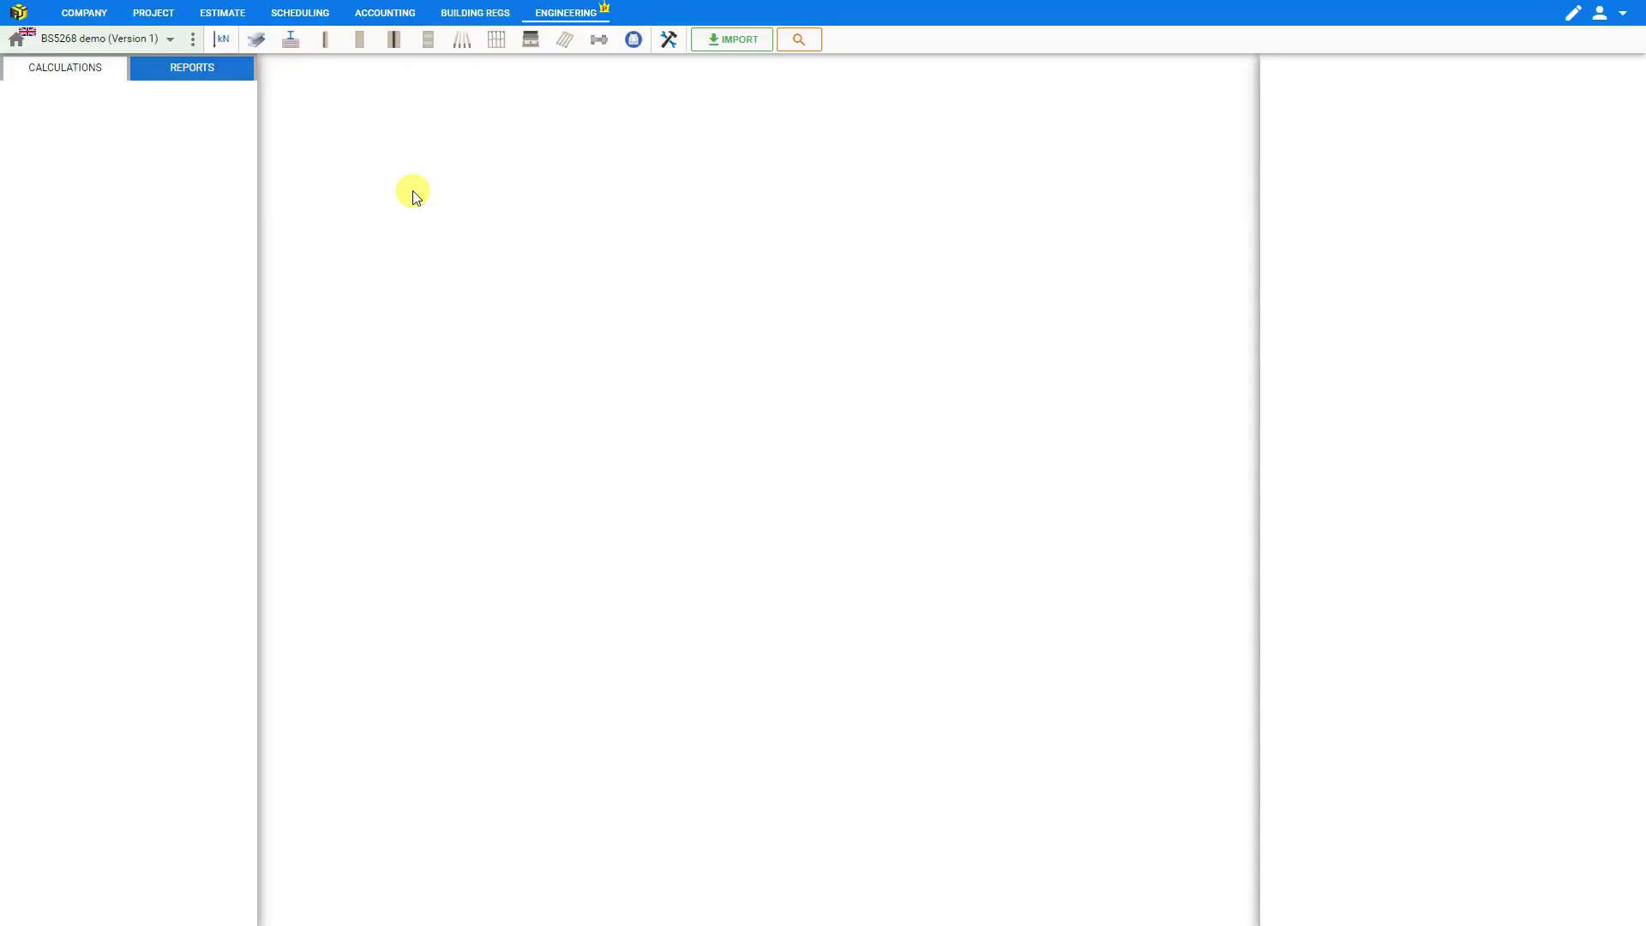
Add a Steel Beam BS5950 calculation to the BS5268 demo project's engineering section.
click(540, 15)
mouse_move(554, 47)
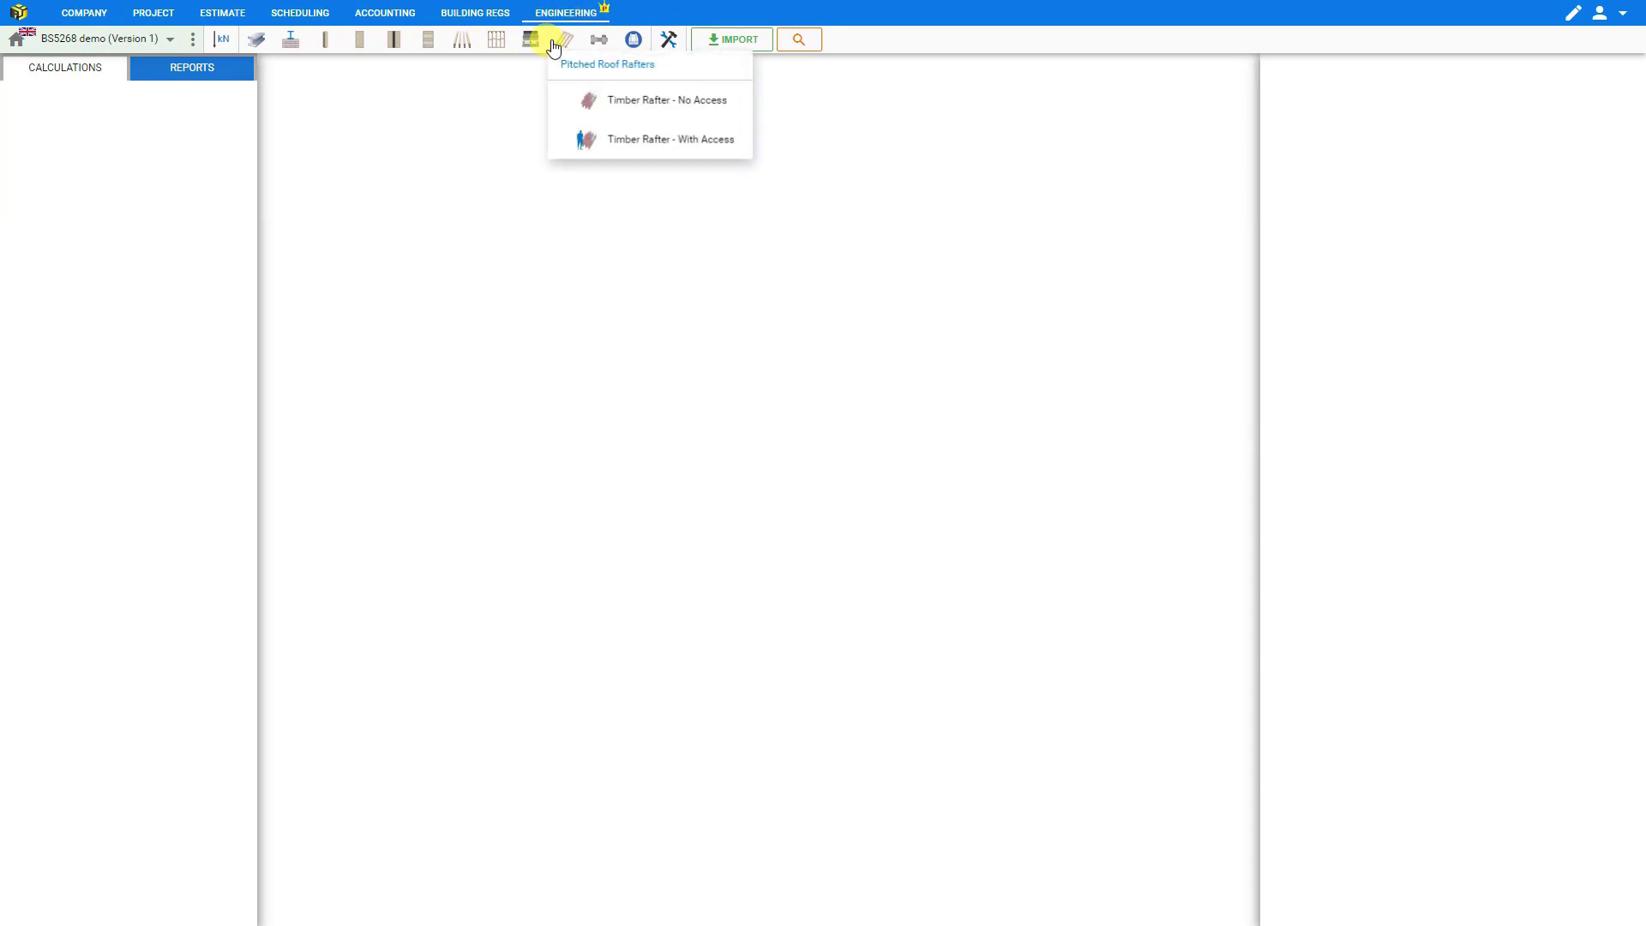
mouse_move(428, 47)
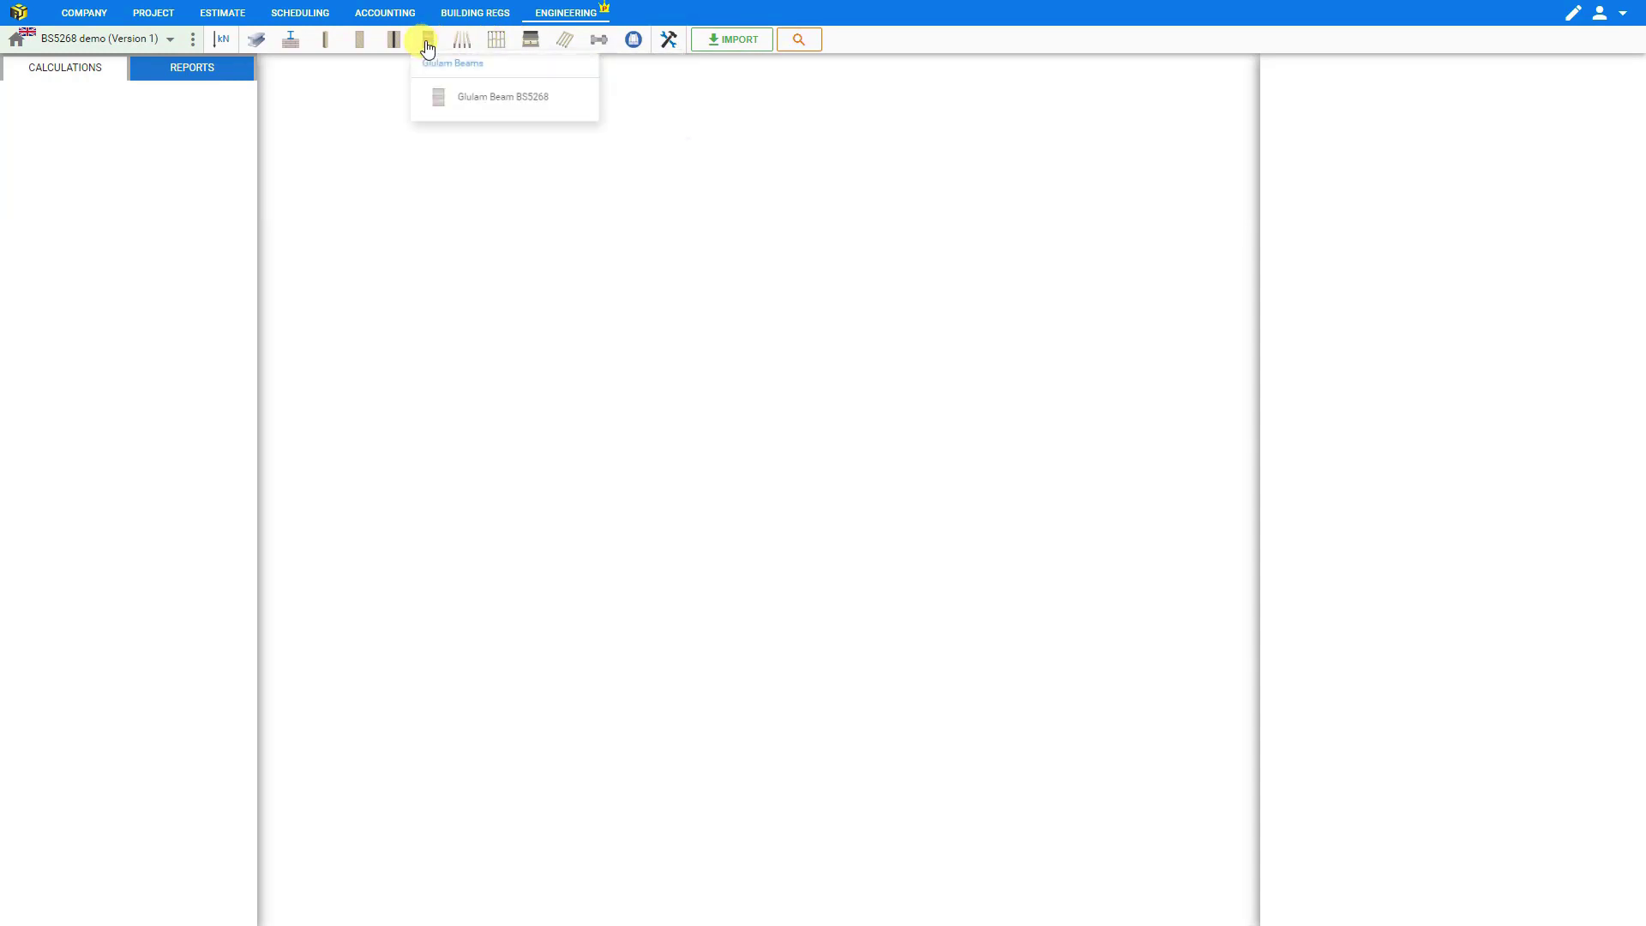
mouse_move(292, 44)
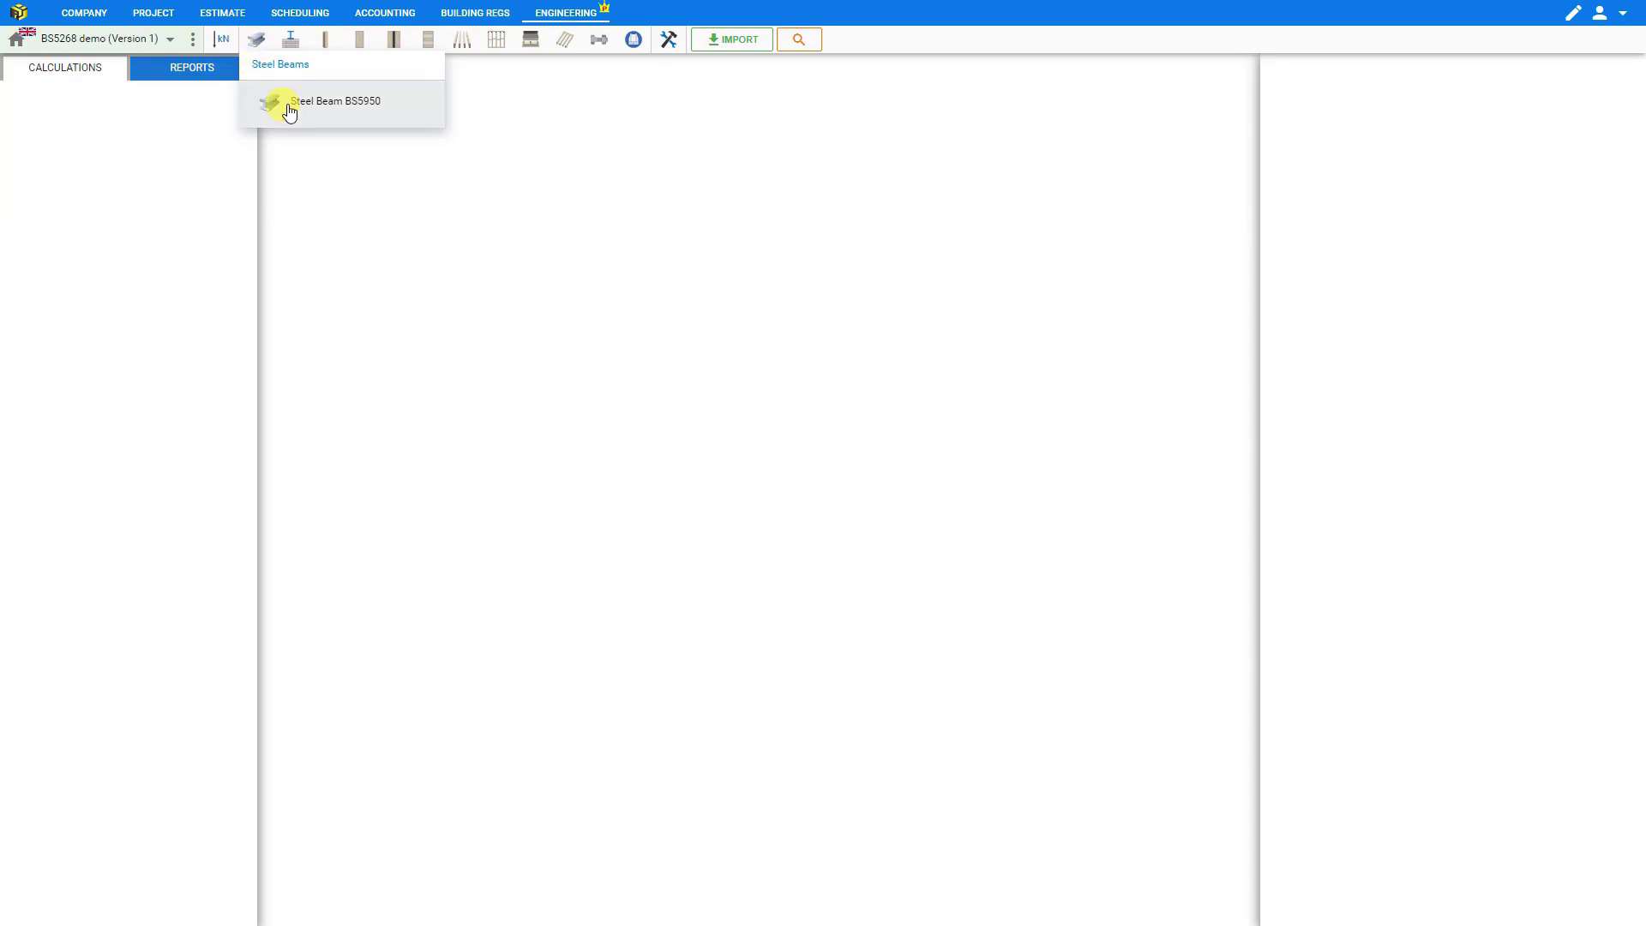
click(372, 104)
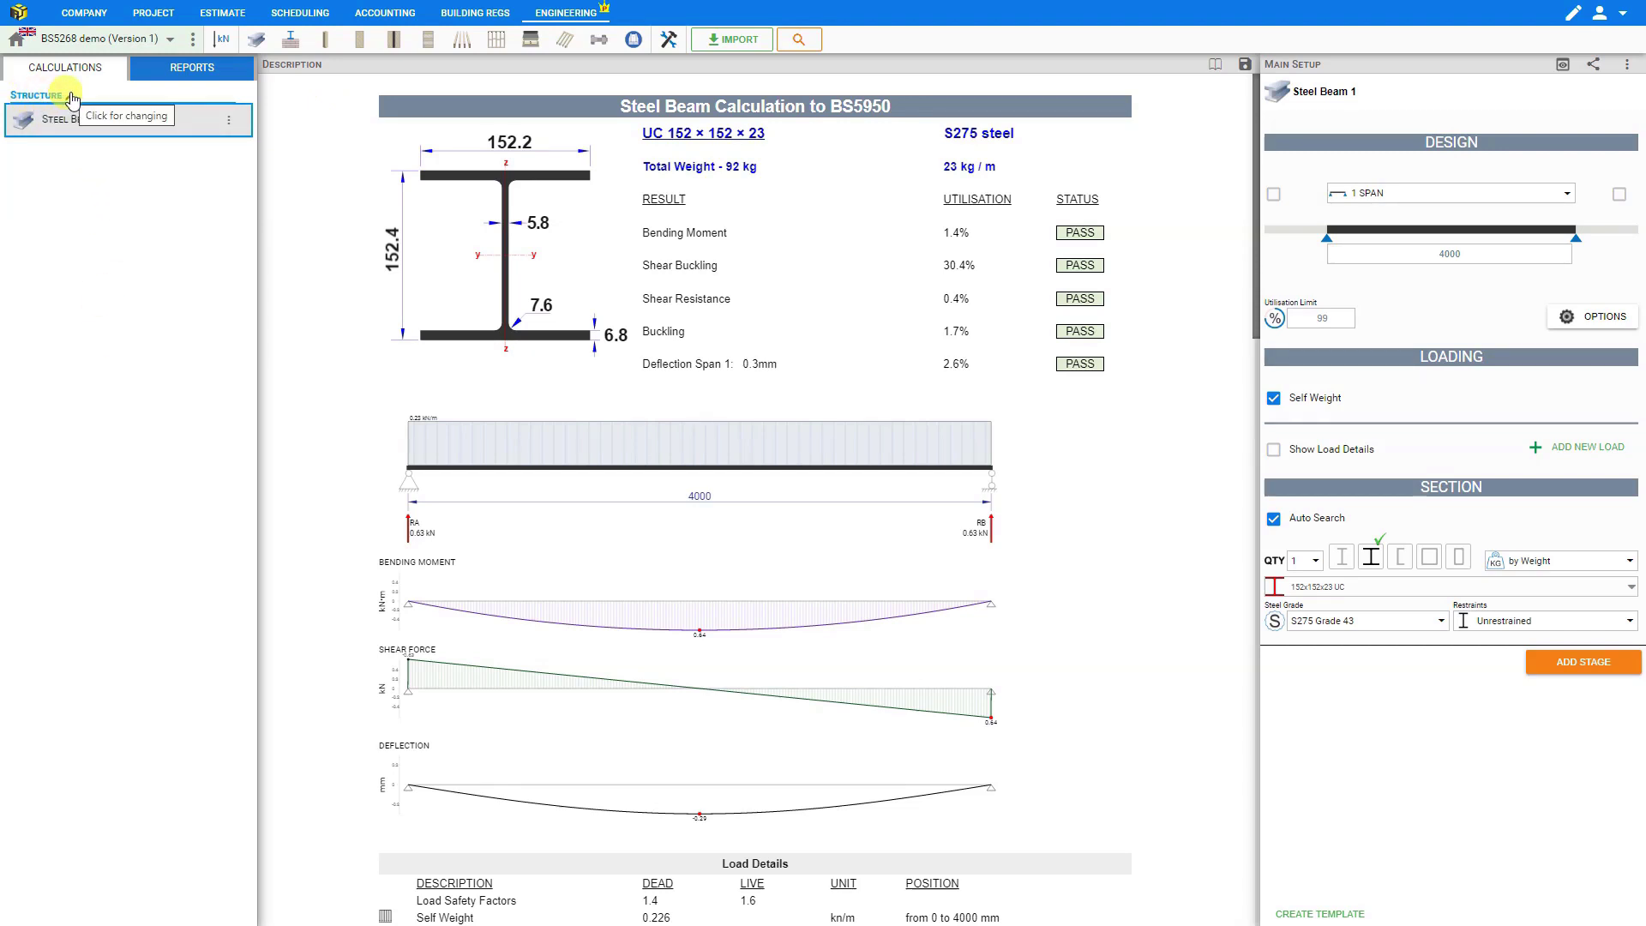
Rename the Structure group that holds the steel beam calculation to Extension.
click(72, 99)
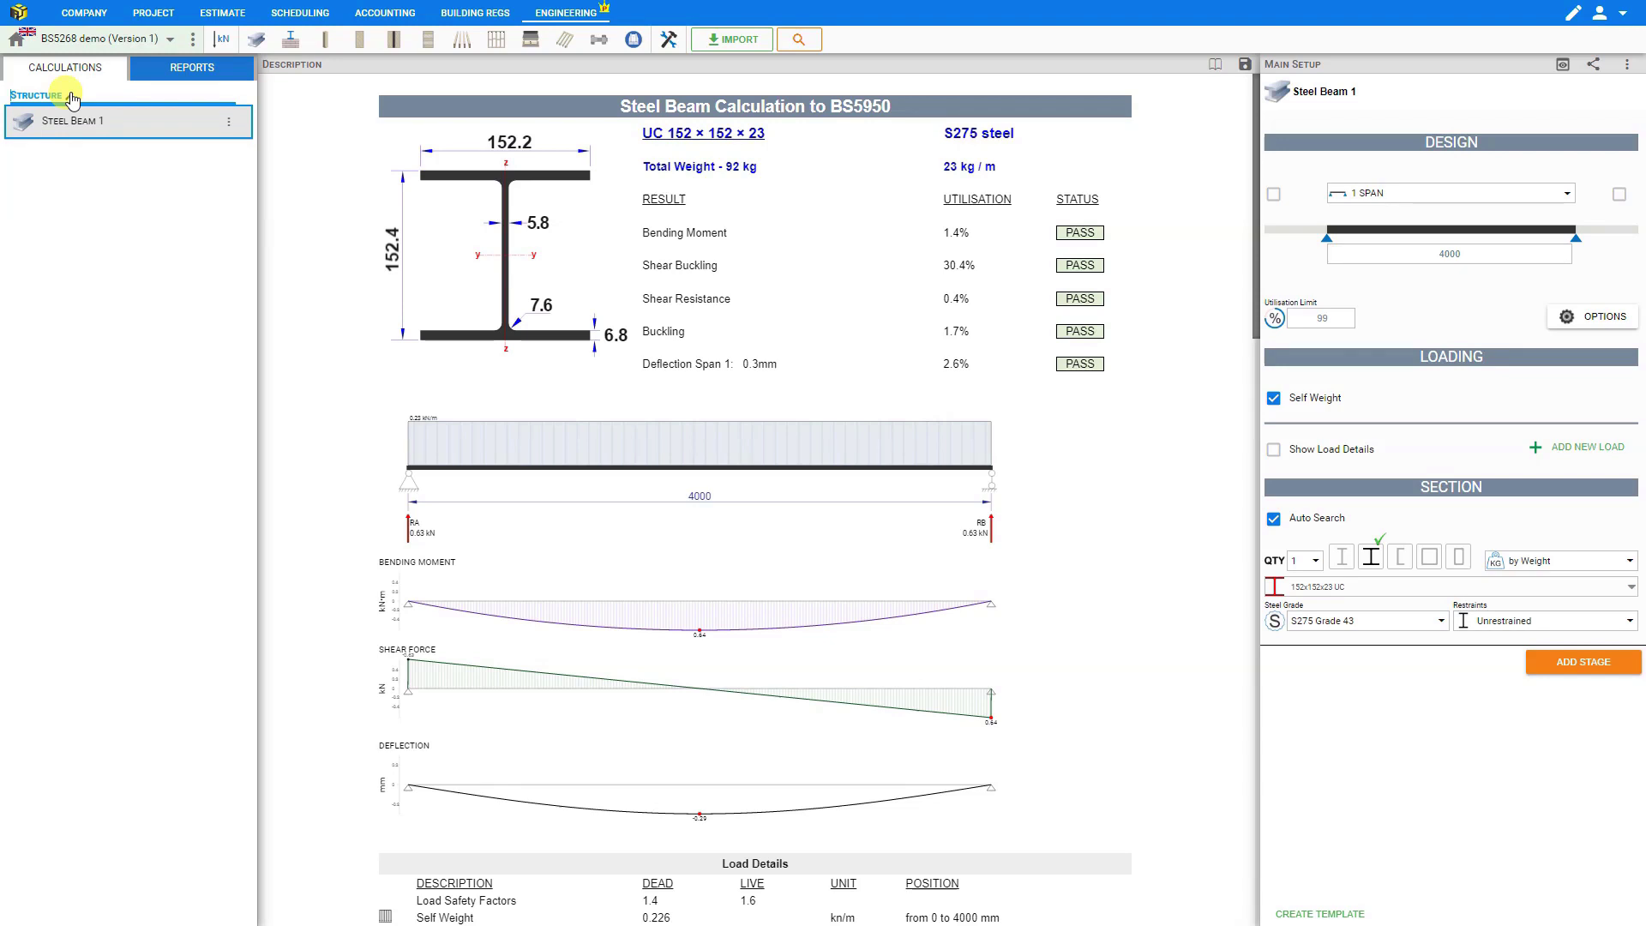
key(ctrl+a)
text(Ex)
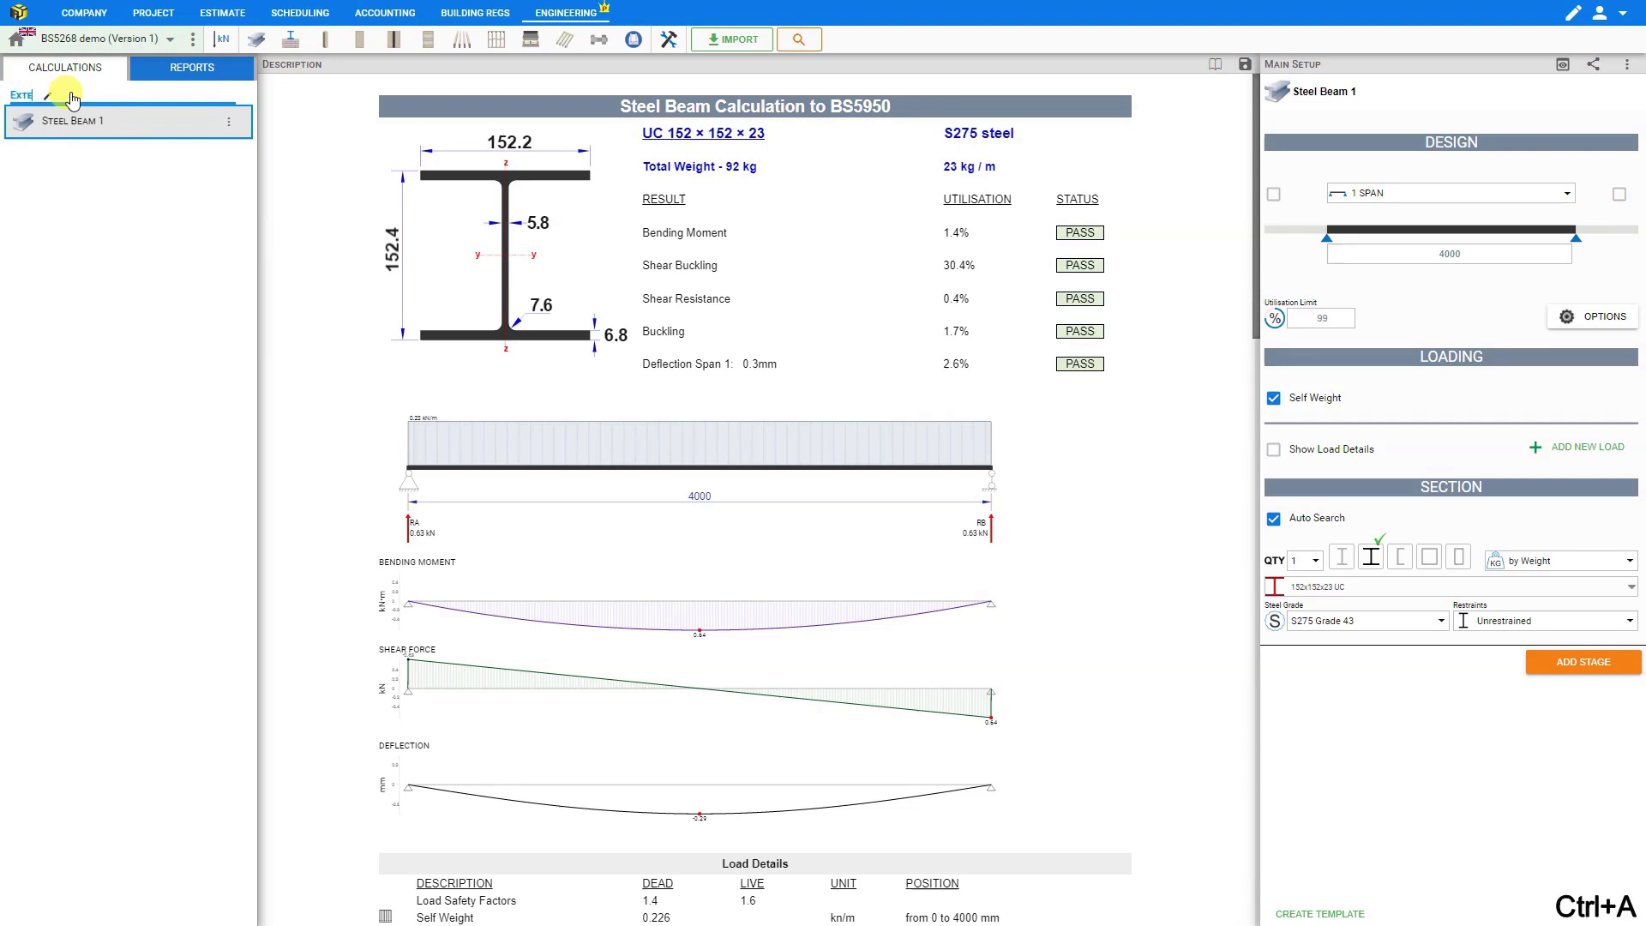
key(Return)
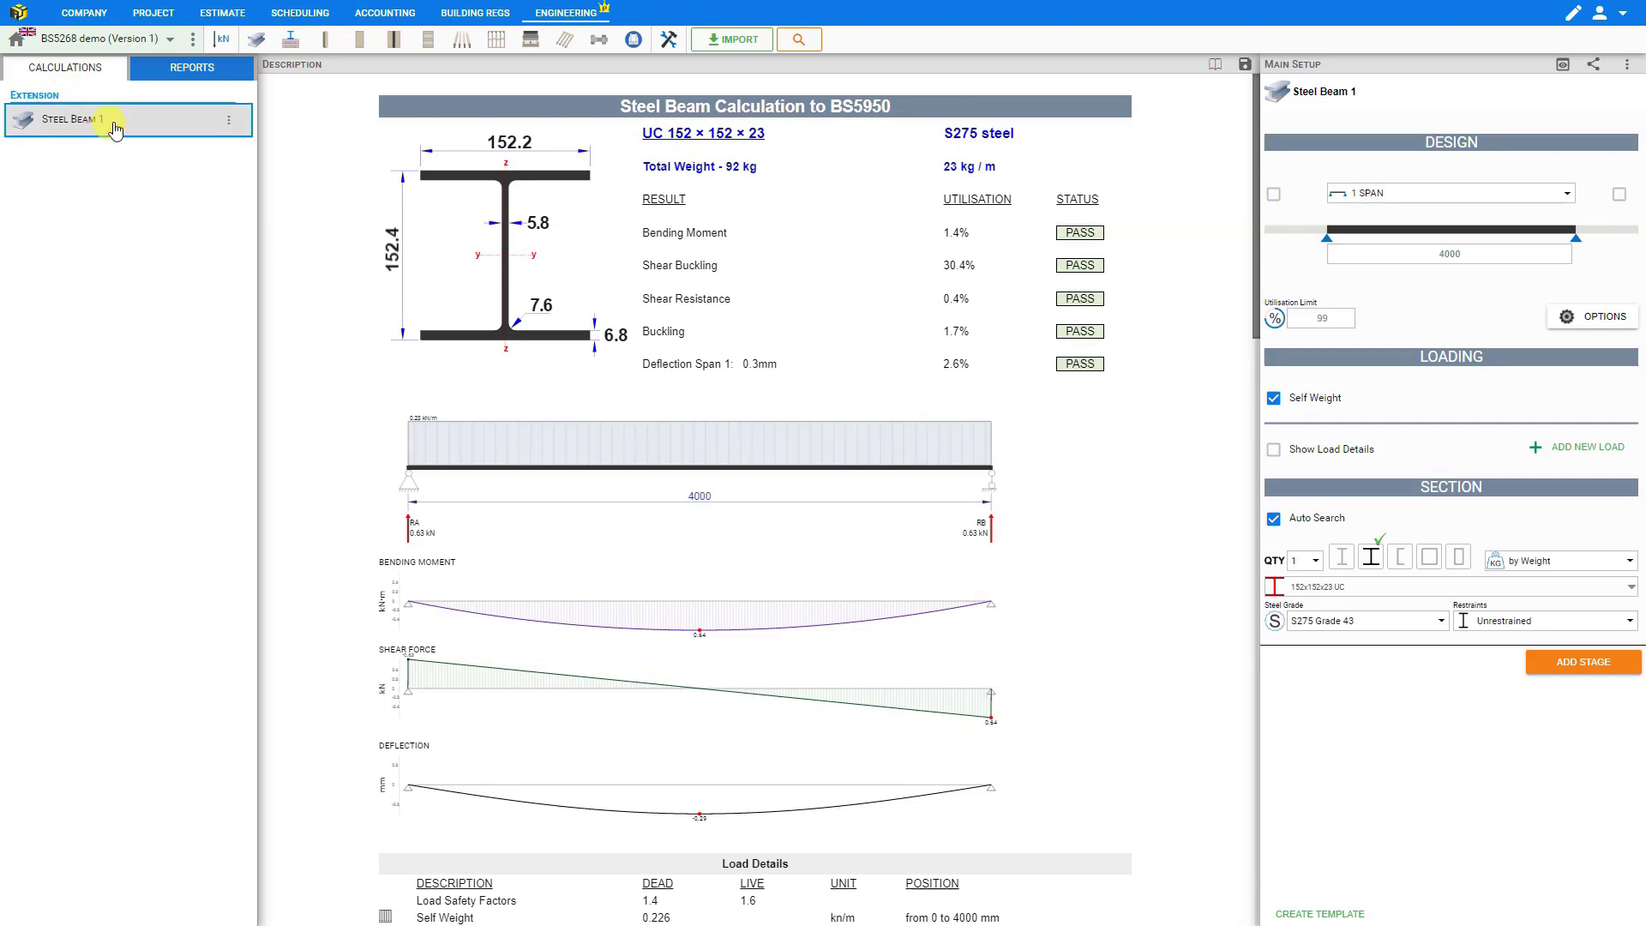
Rename the Steel Beam 1 module as GF Steel Beam #1 and save the title.
click(229, 121)
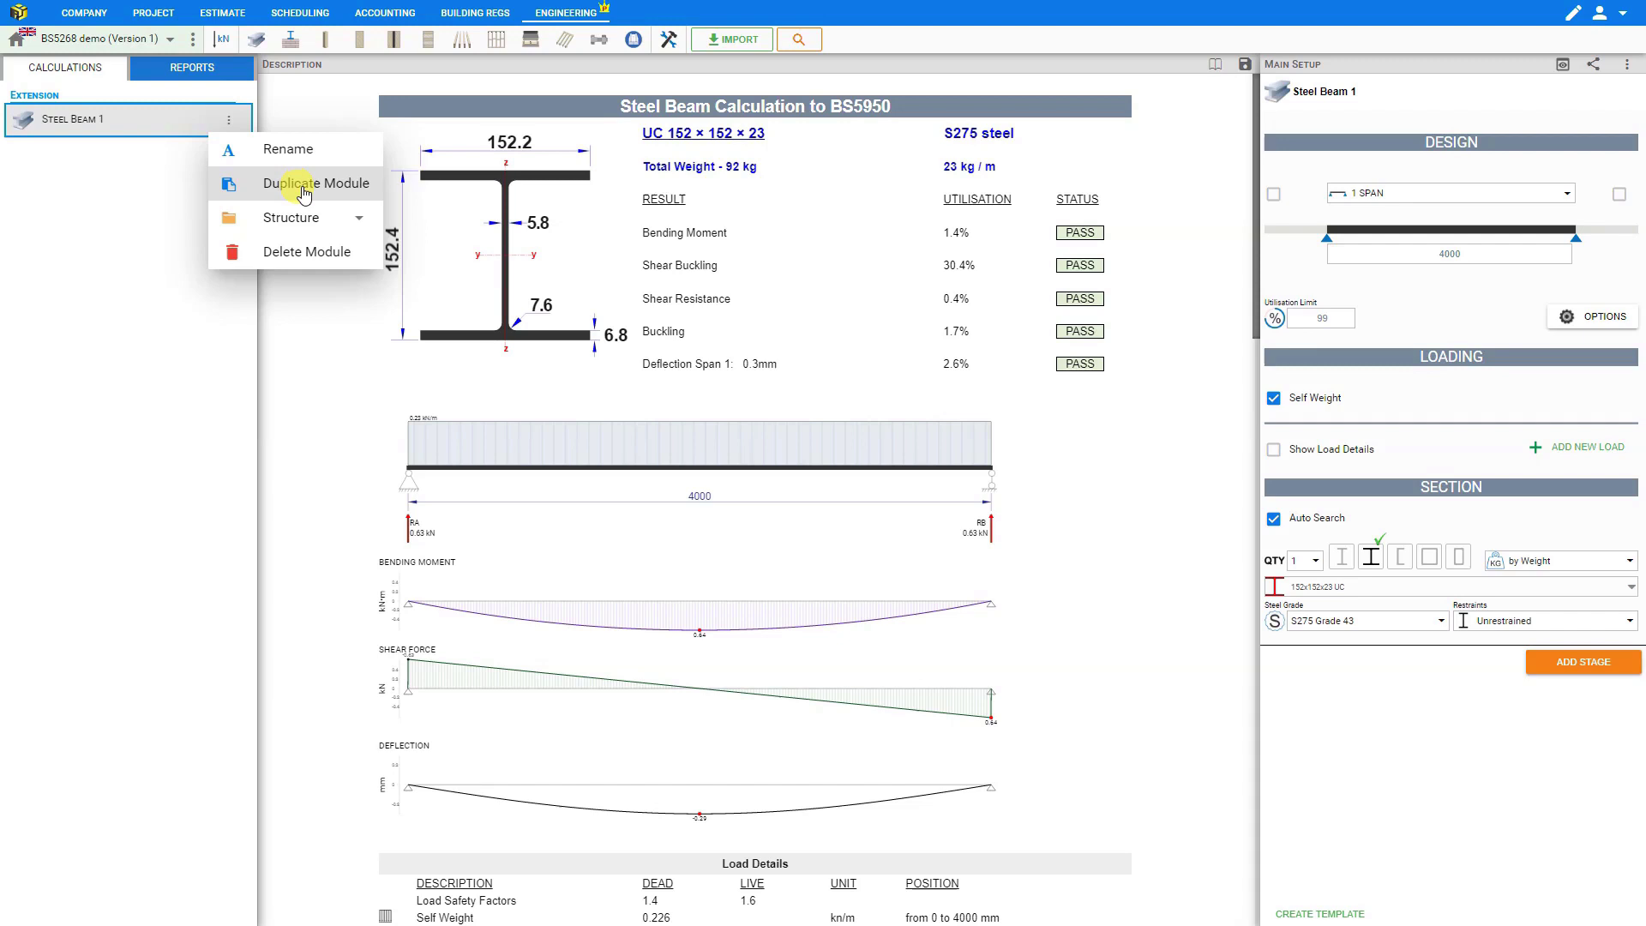
click(360, 219)
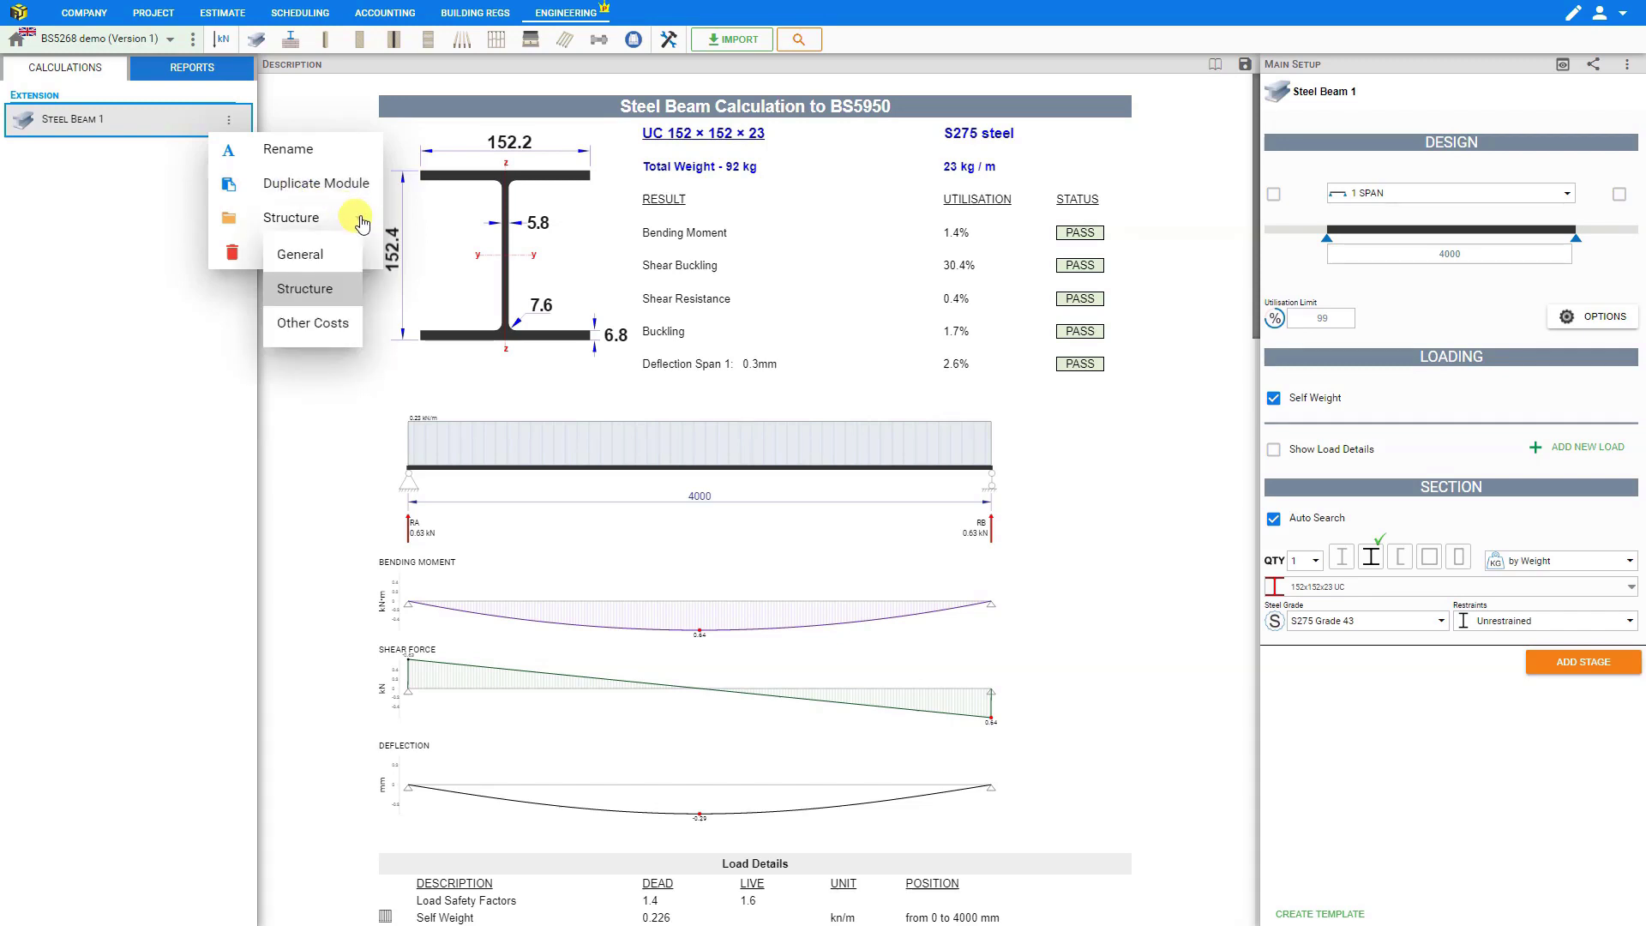
click(360, 219)
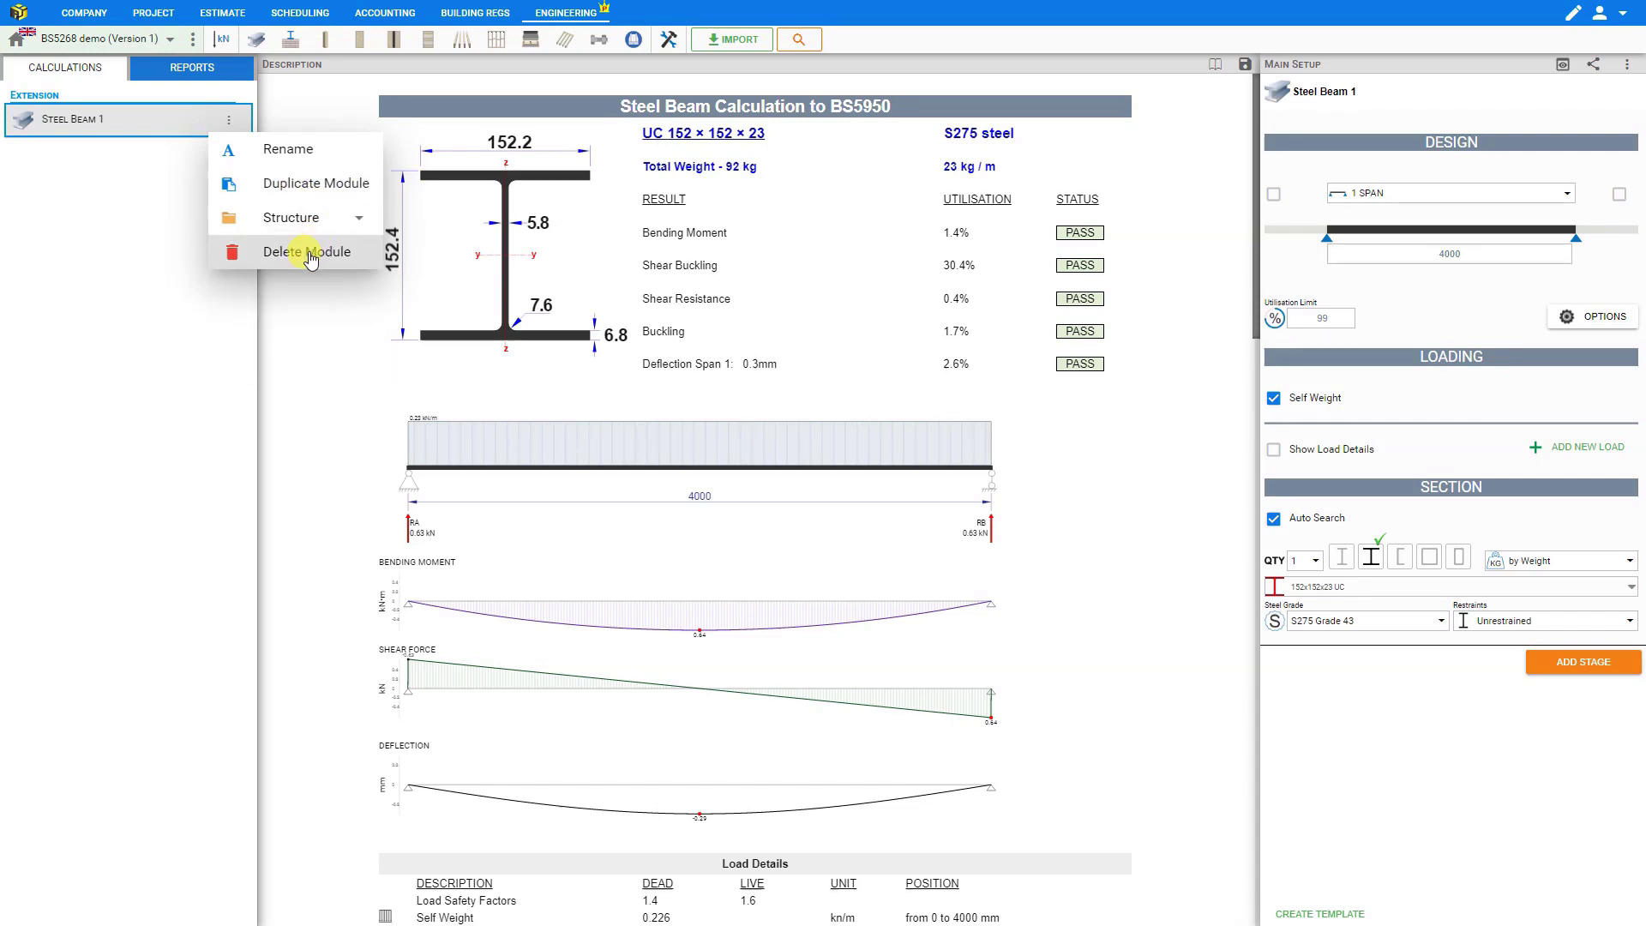
click(286, 150)
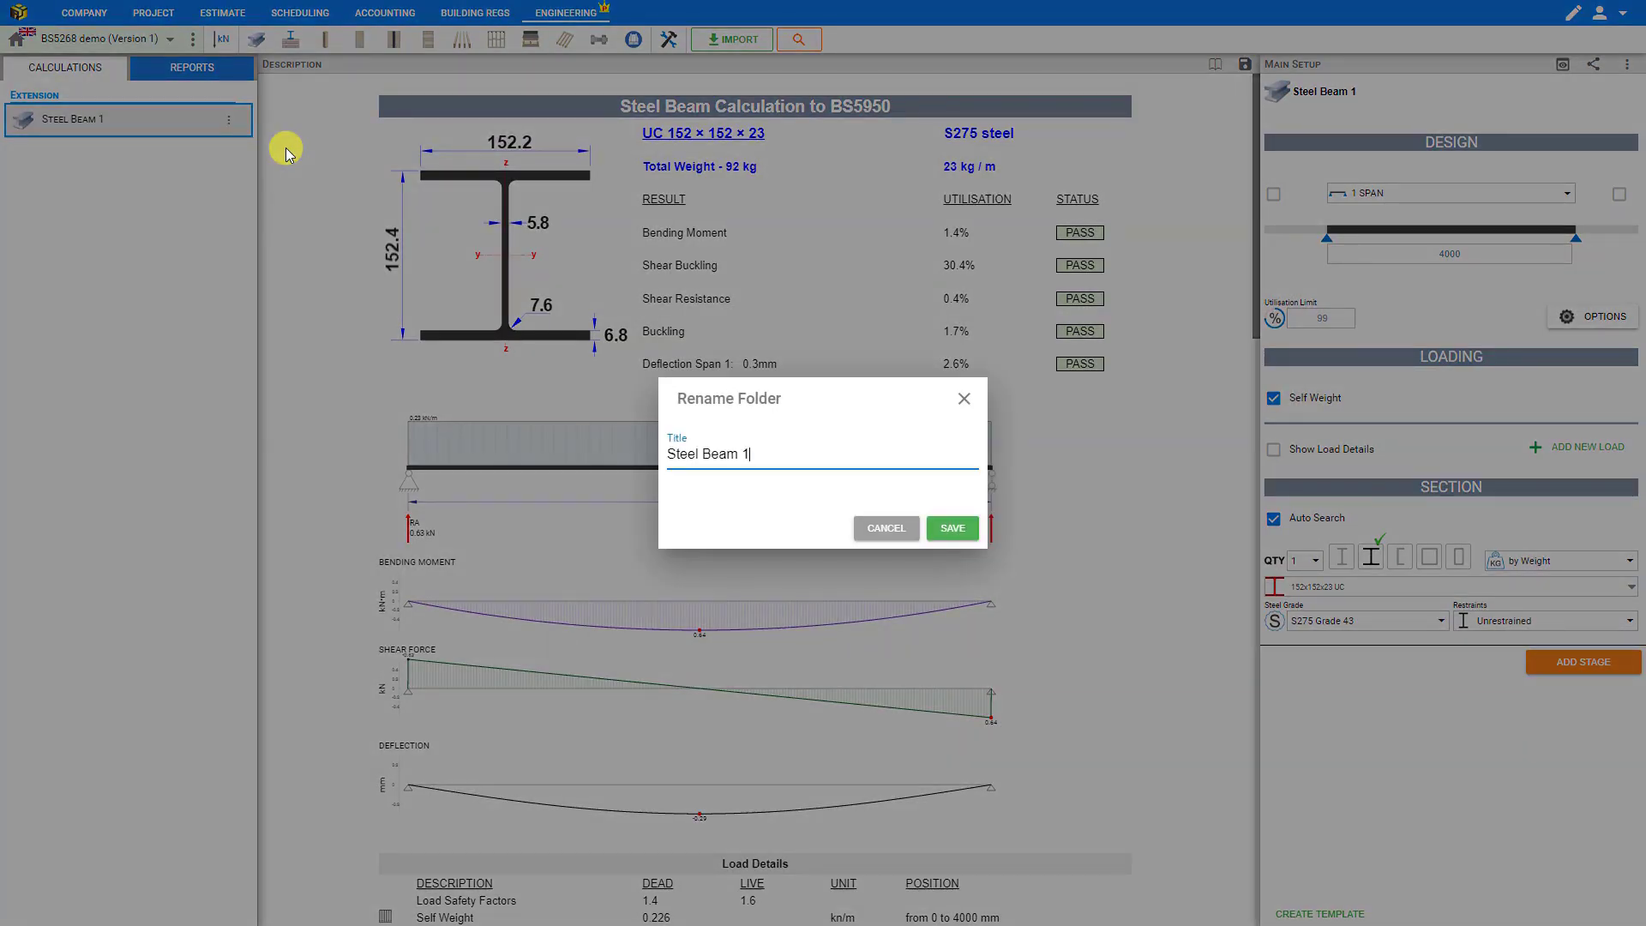
text(GF)
click(953, 528)
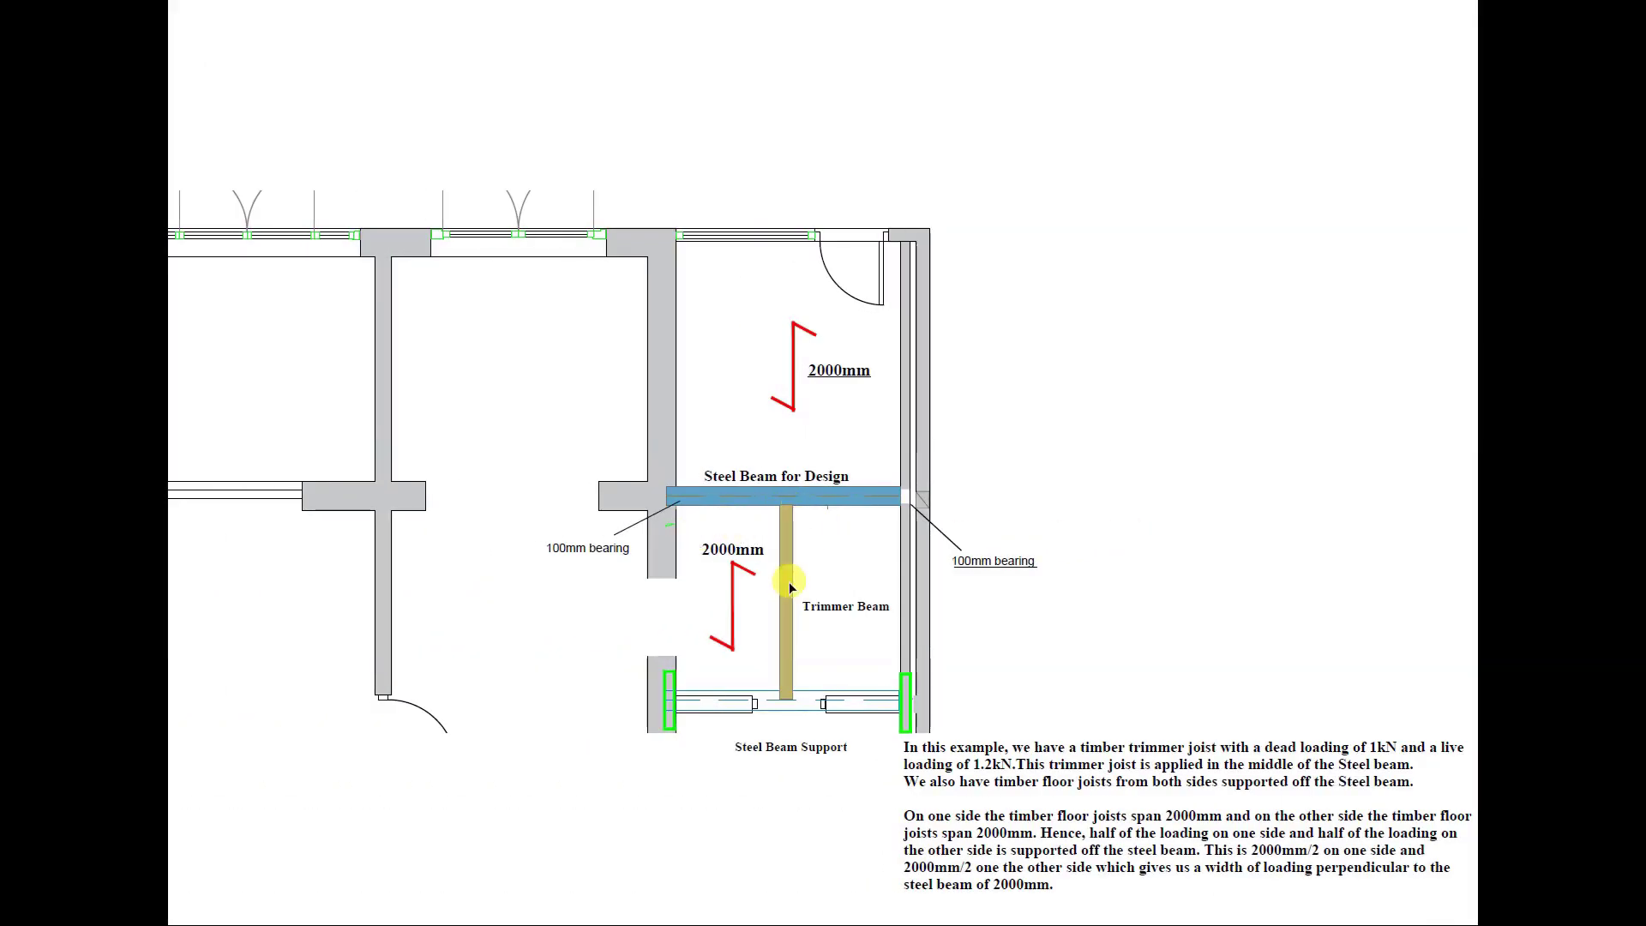
click(780, 496)
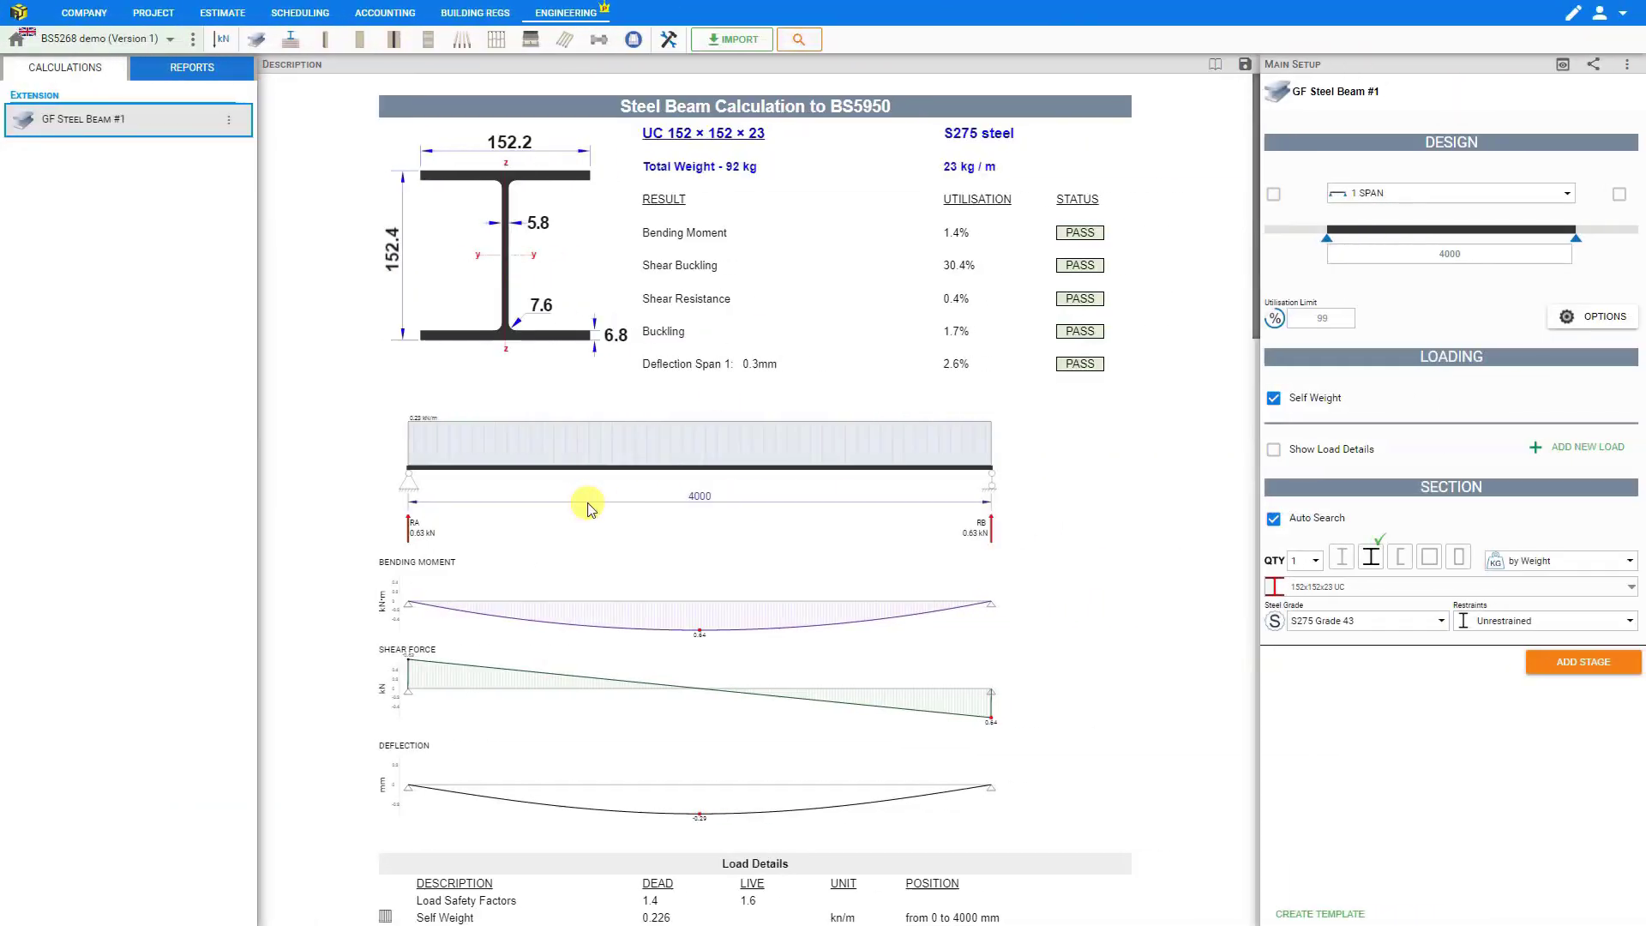
Try a beam span of about 4110 mm and set it back to 4000 mm.
click(1455, 254)
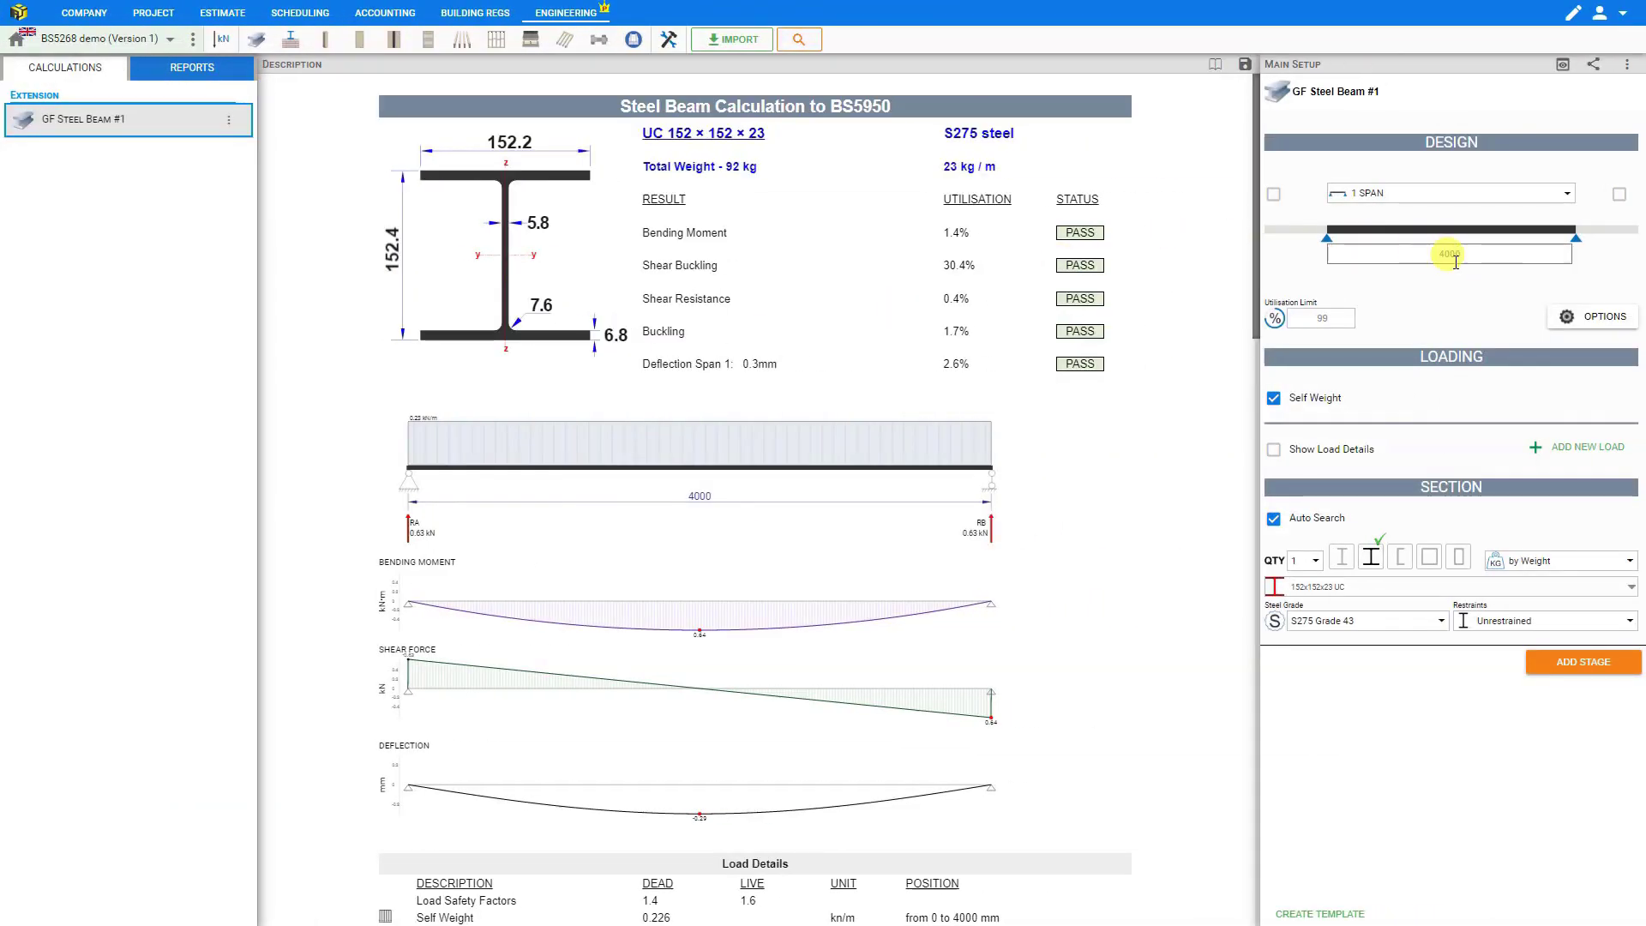
mouse_move(1440, 295)
mouse_down()
mouse_move(1505, 302)
mouse_move(1384, 300)
mouse_move(1448, 295)
mouse_up()
click(1450, 253)
double_click(1450, 253)
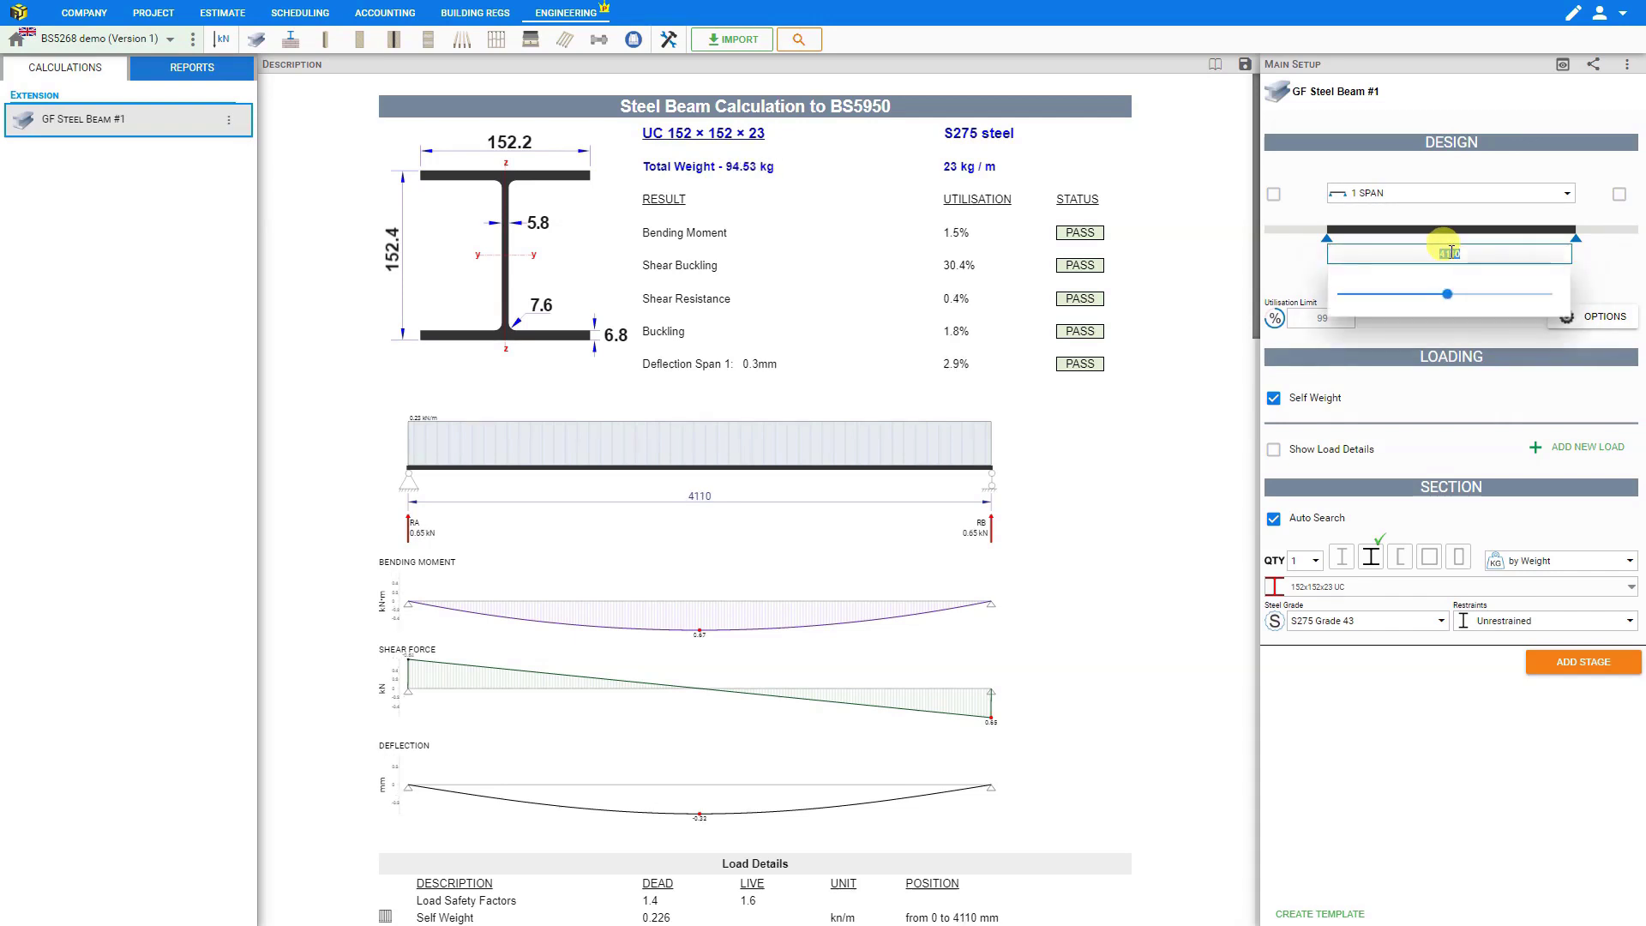
key(BackSpace)
key(Return)
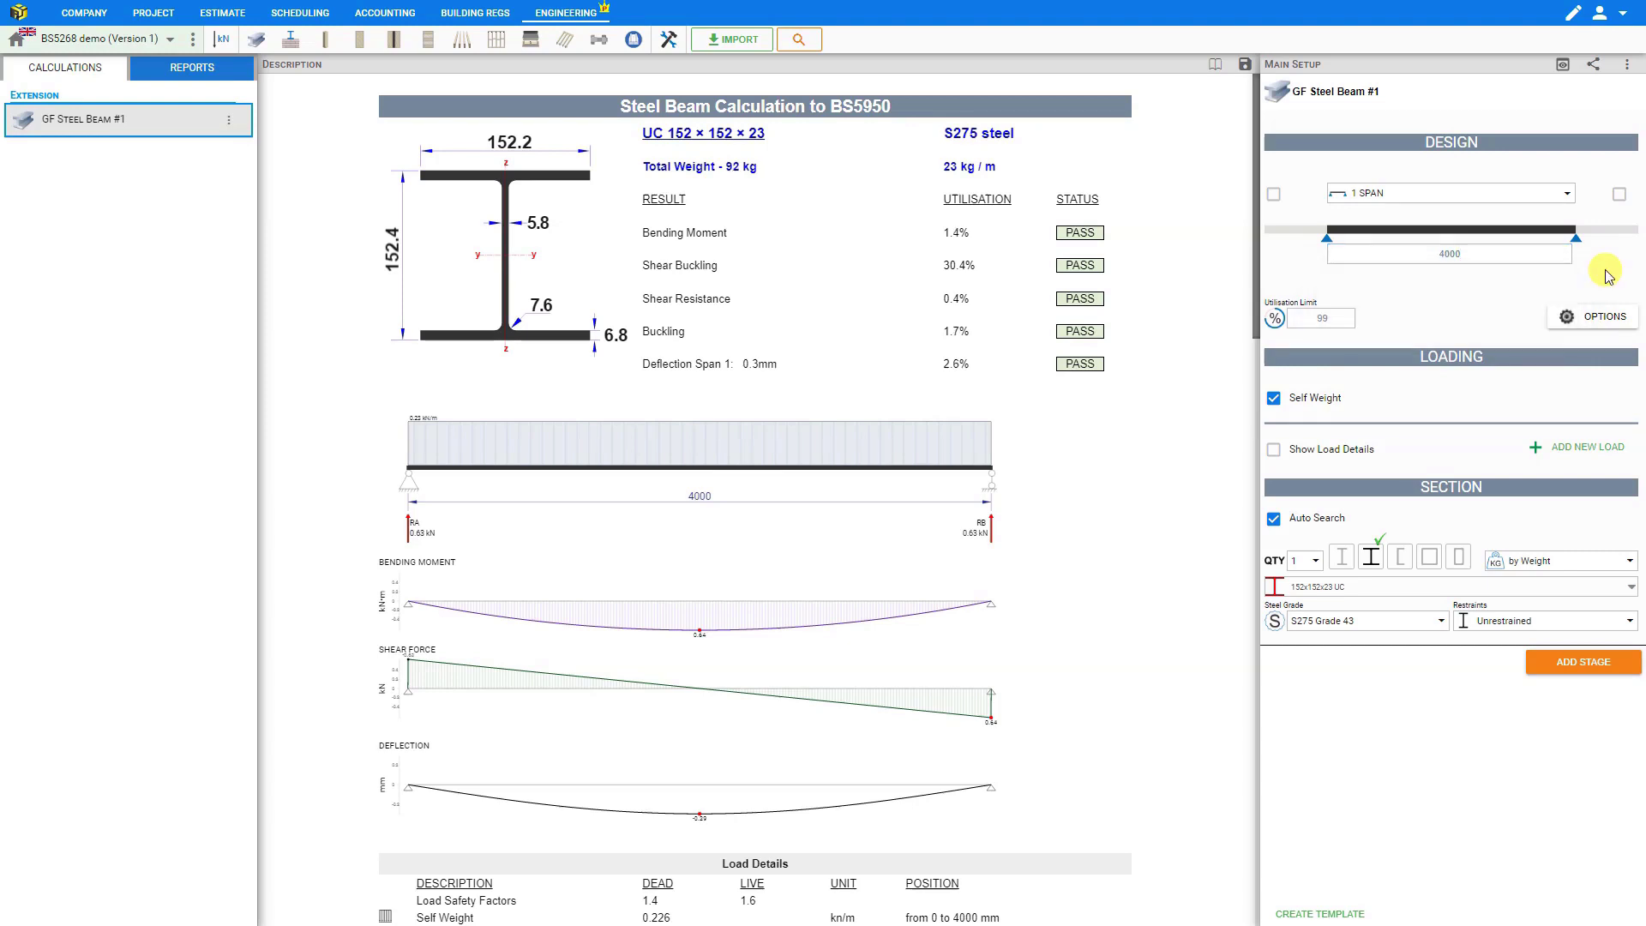
Try adding 1000 mm cantilevers at both ends of the beam and remove them again.
click(1274, 195)
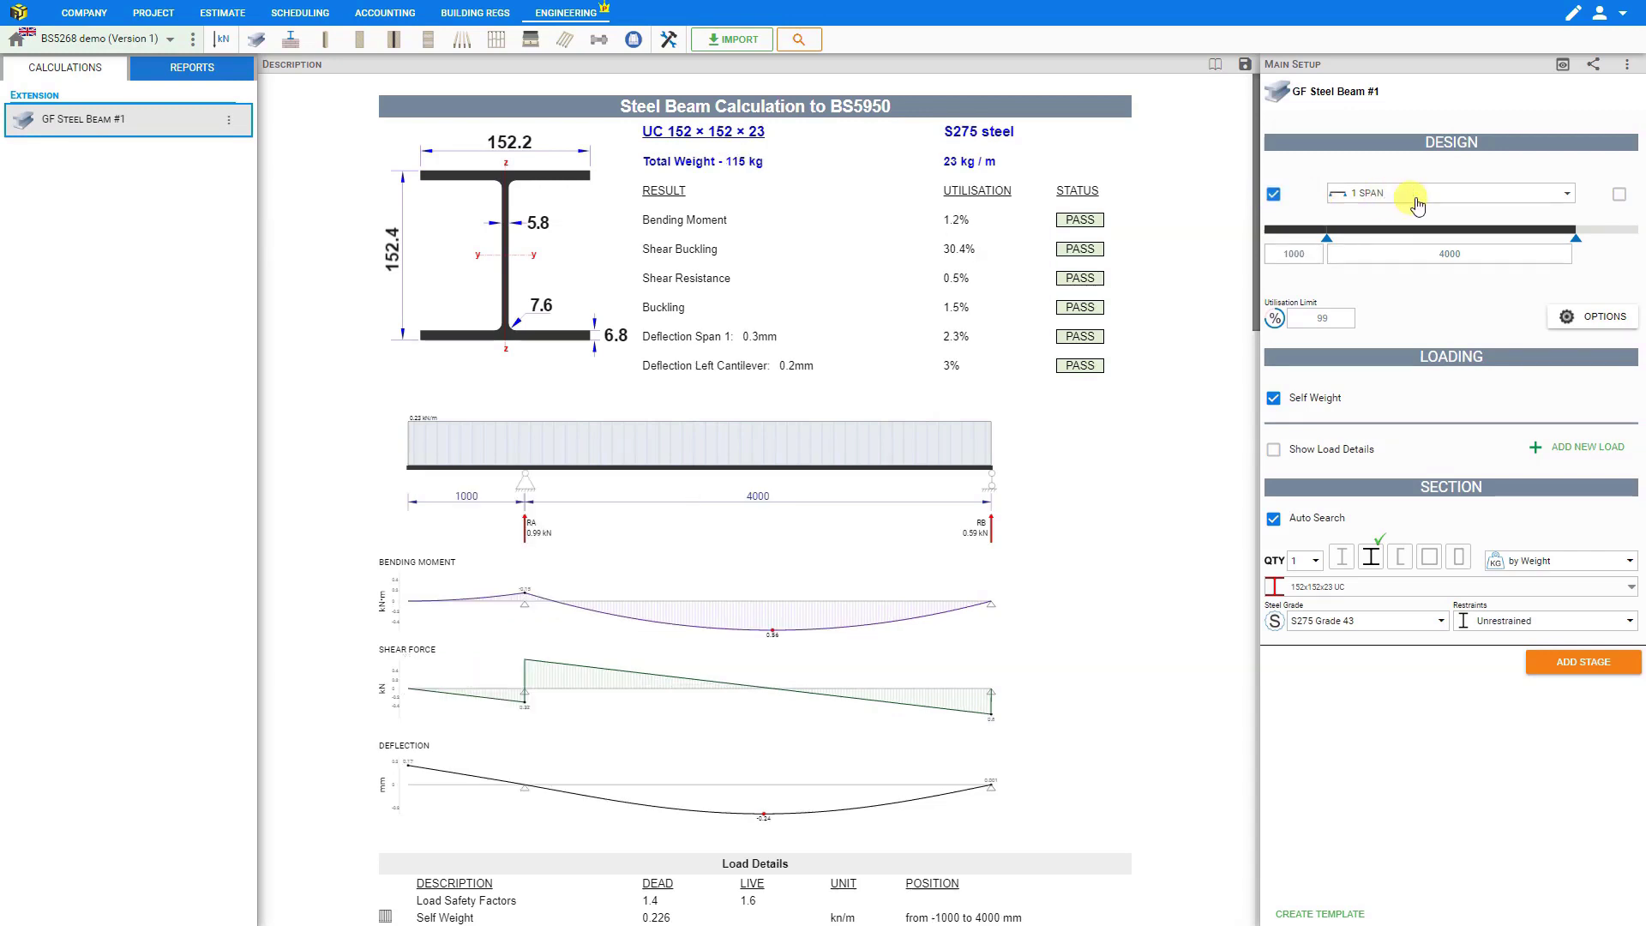
click(1618, 197)
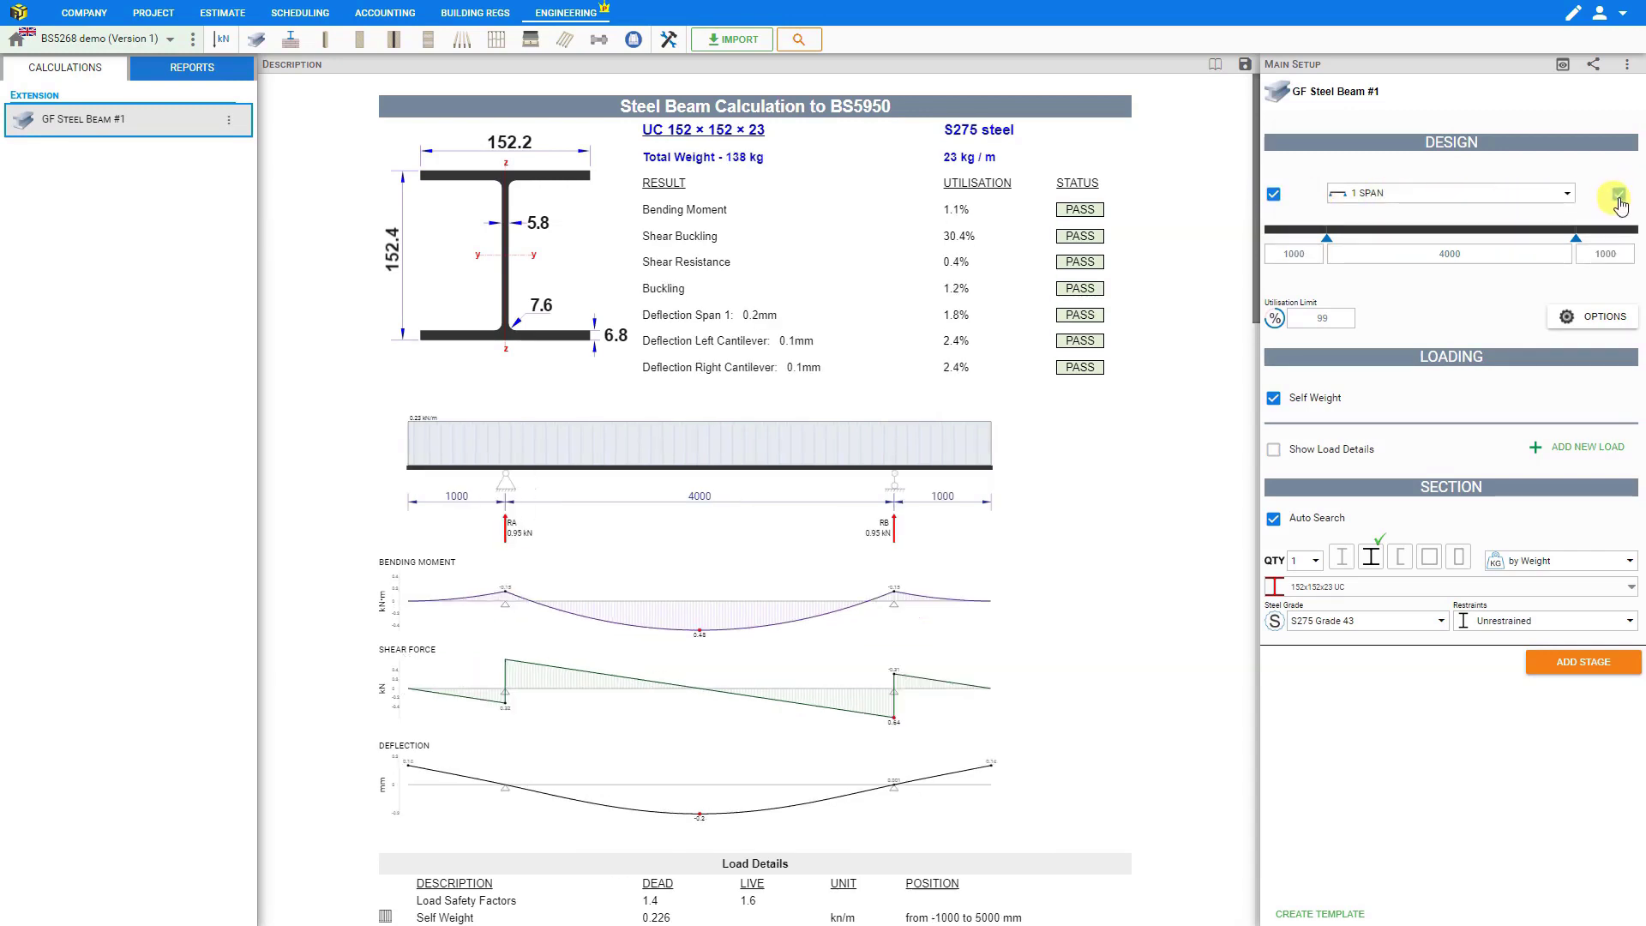
click(1618, 195)
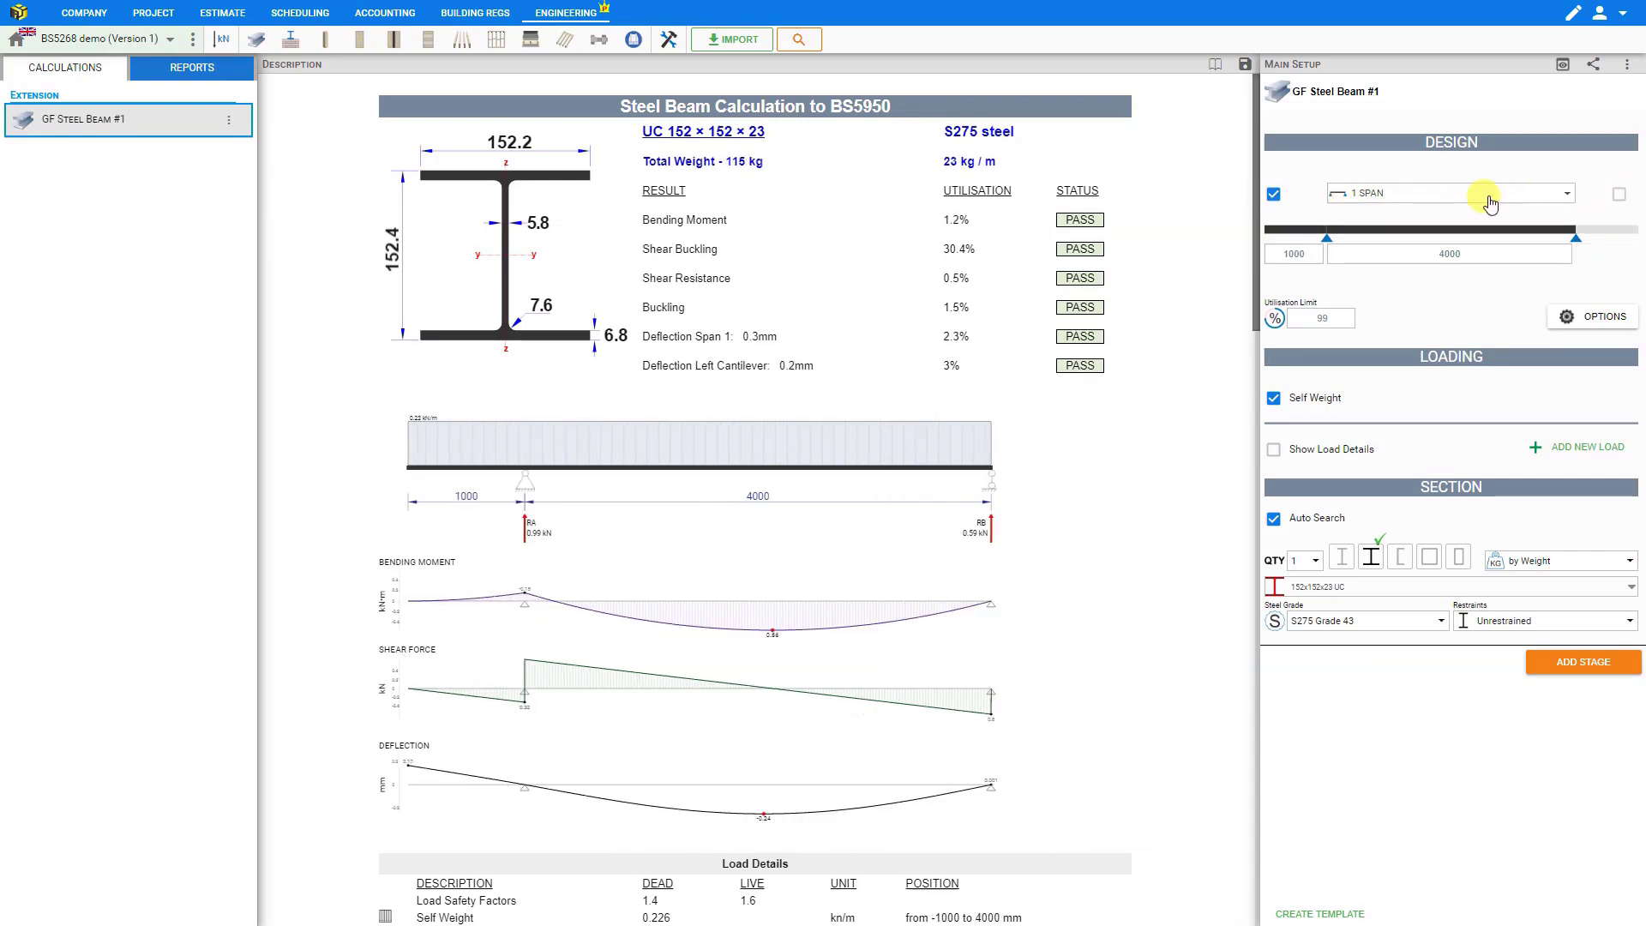
click(1274, 196)
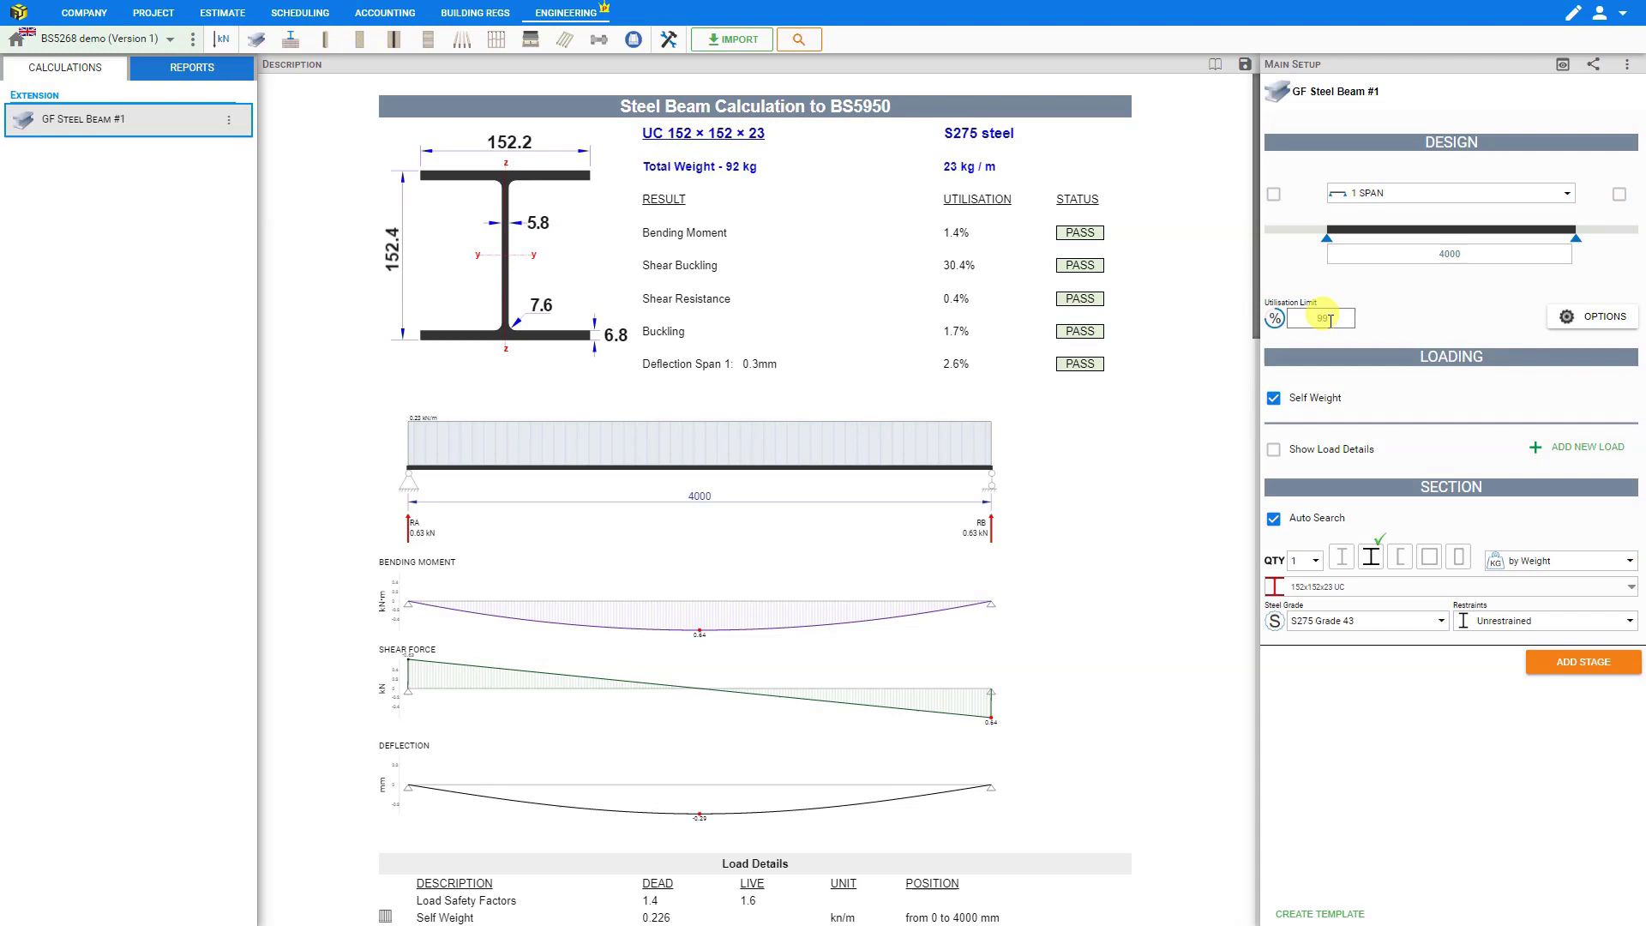
Mark the loads as destabilizing and set both supports' restraint to bottom flange only supported with no positive connection.
click(1623, 324)
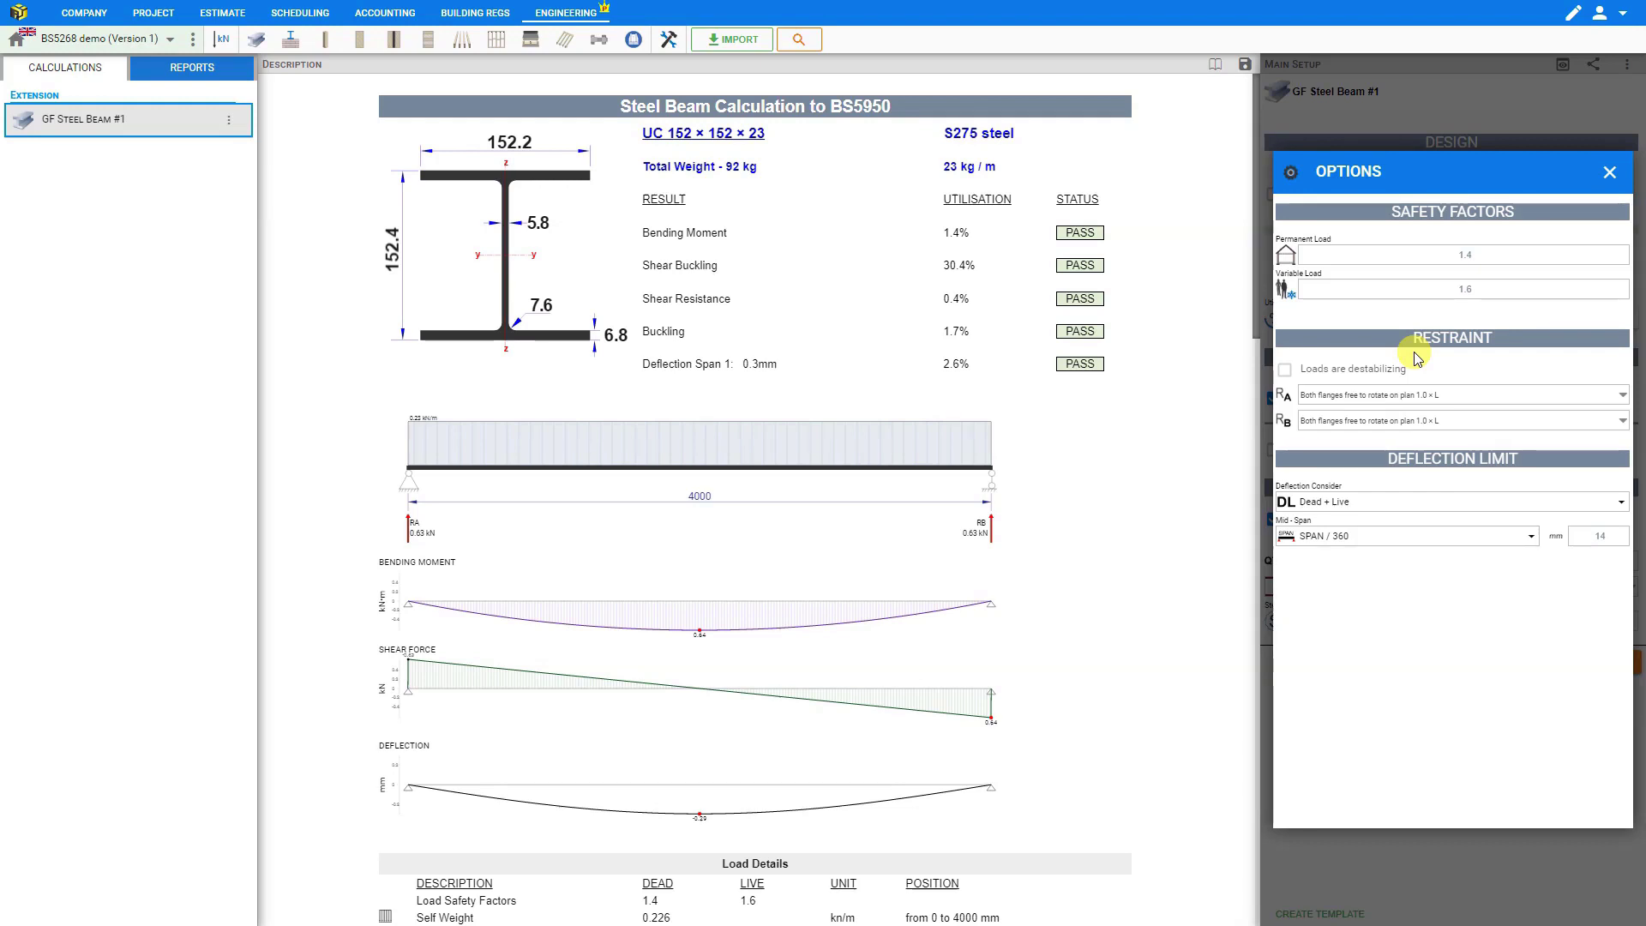
click(1284, 369)
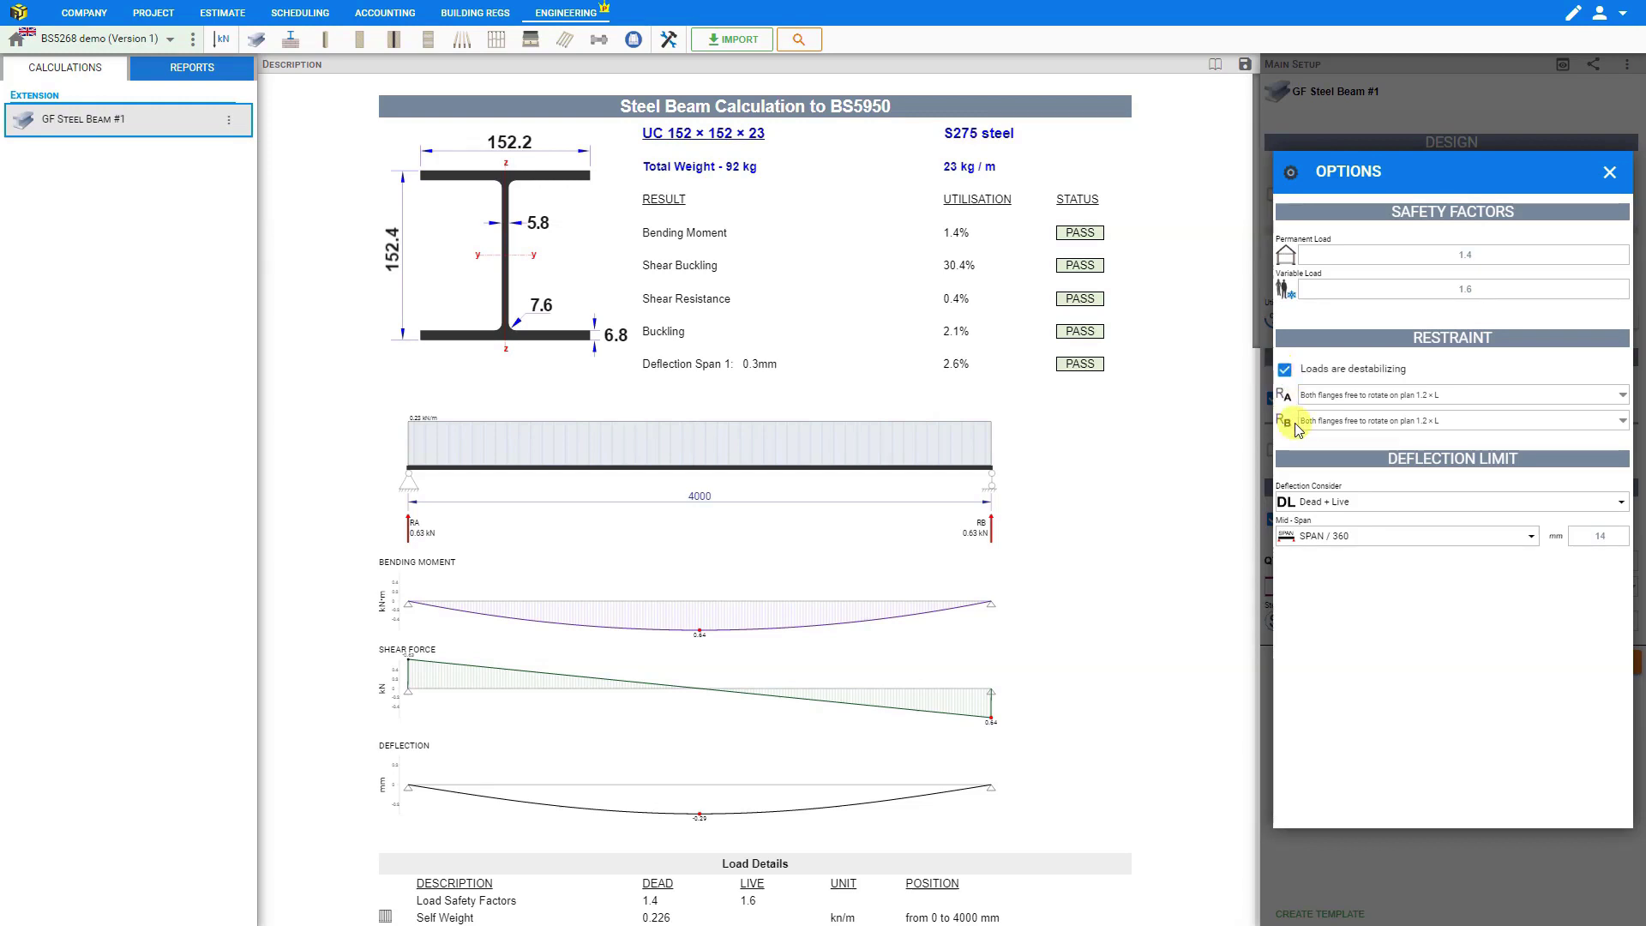
click(1344, 398)
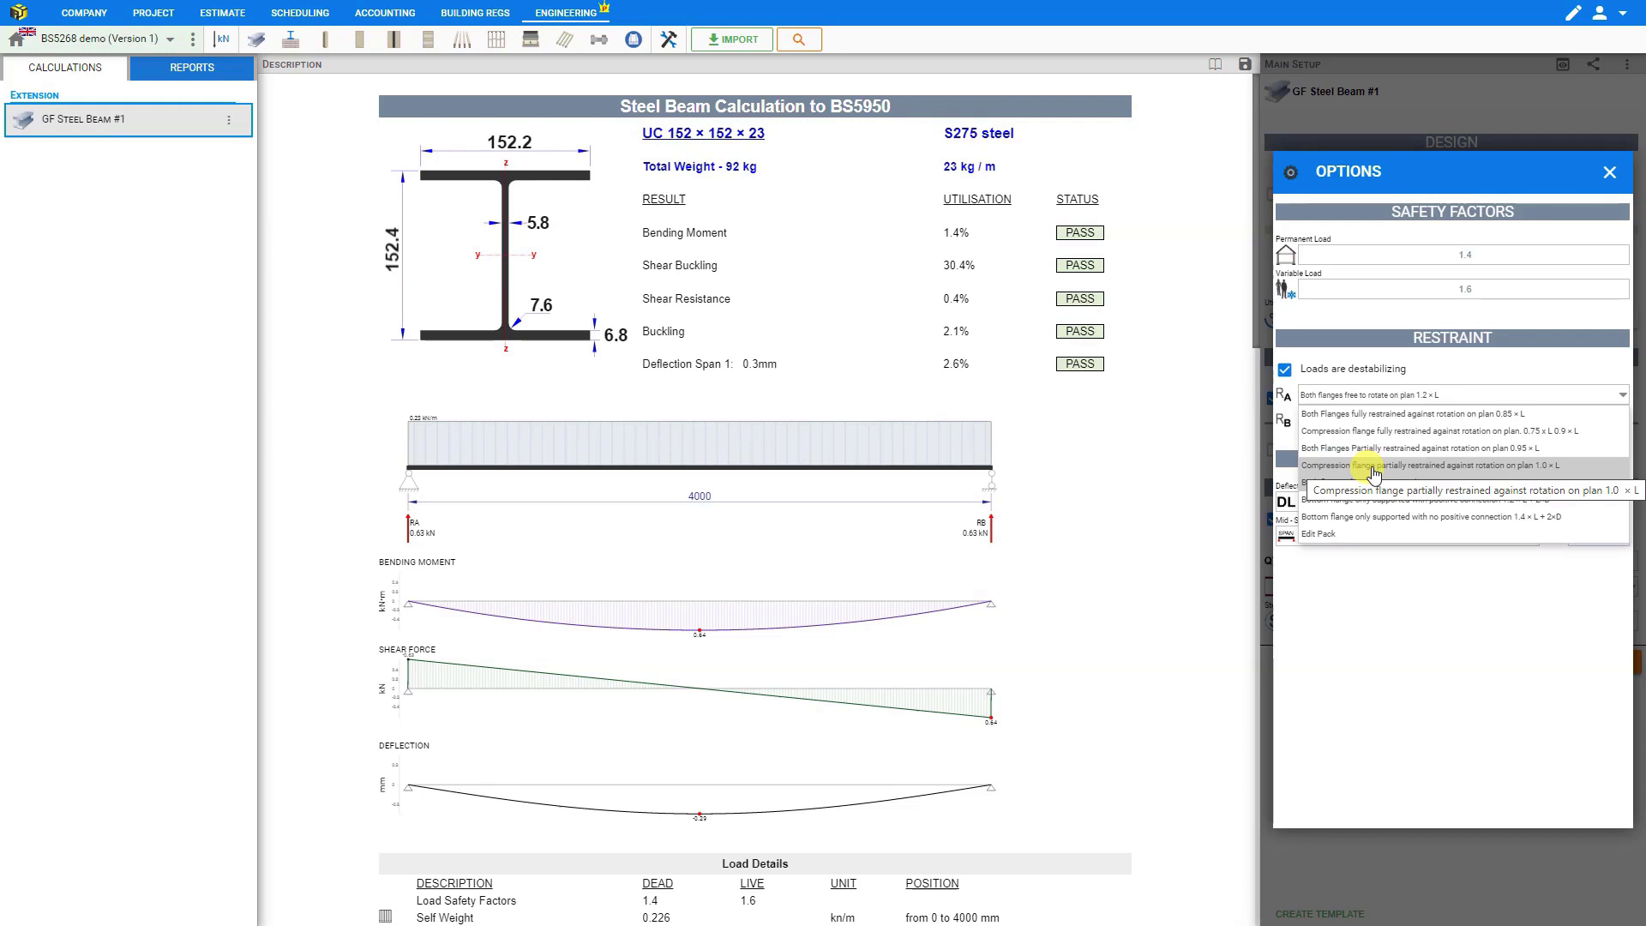
click(1369, 518)
click(1377, 420)
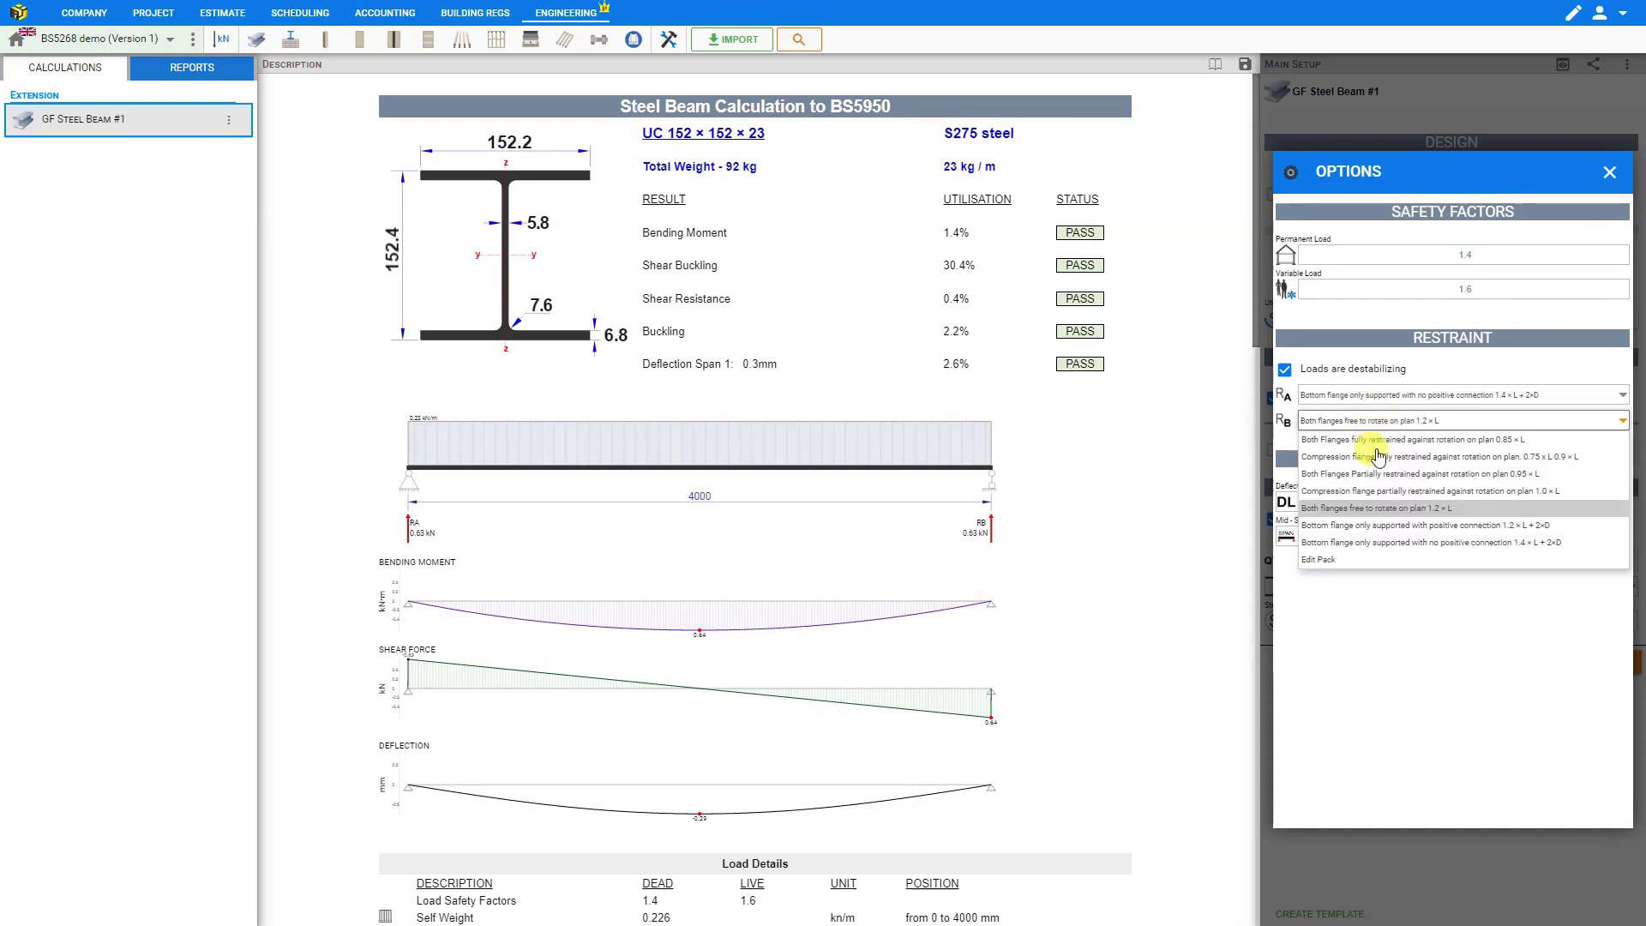
click(1381, 542)
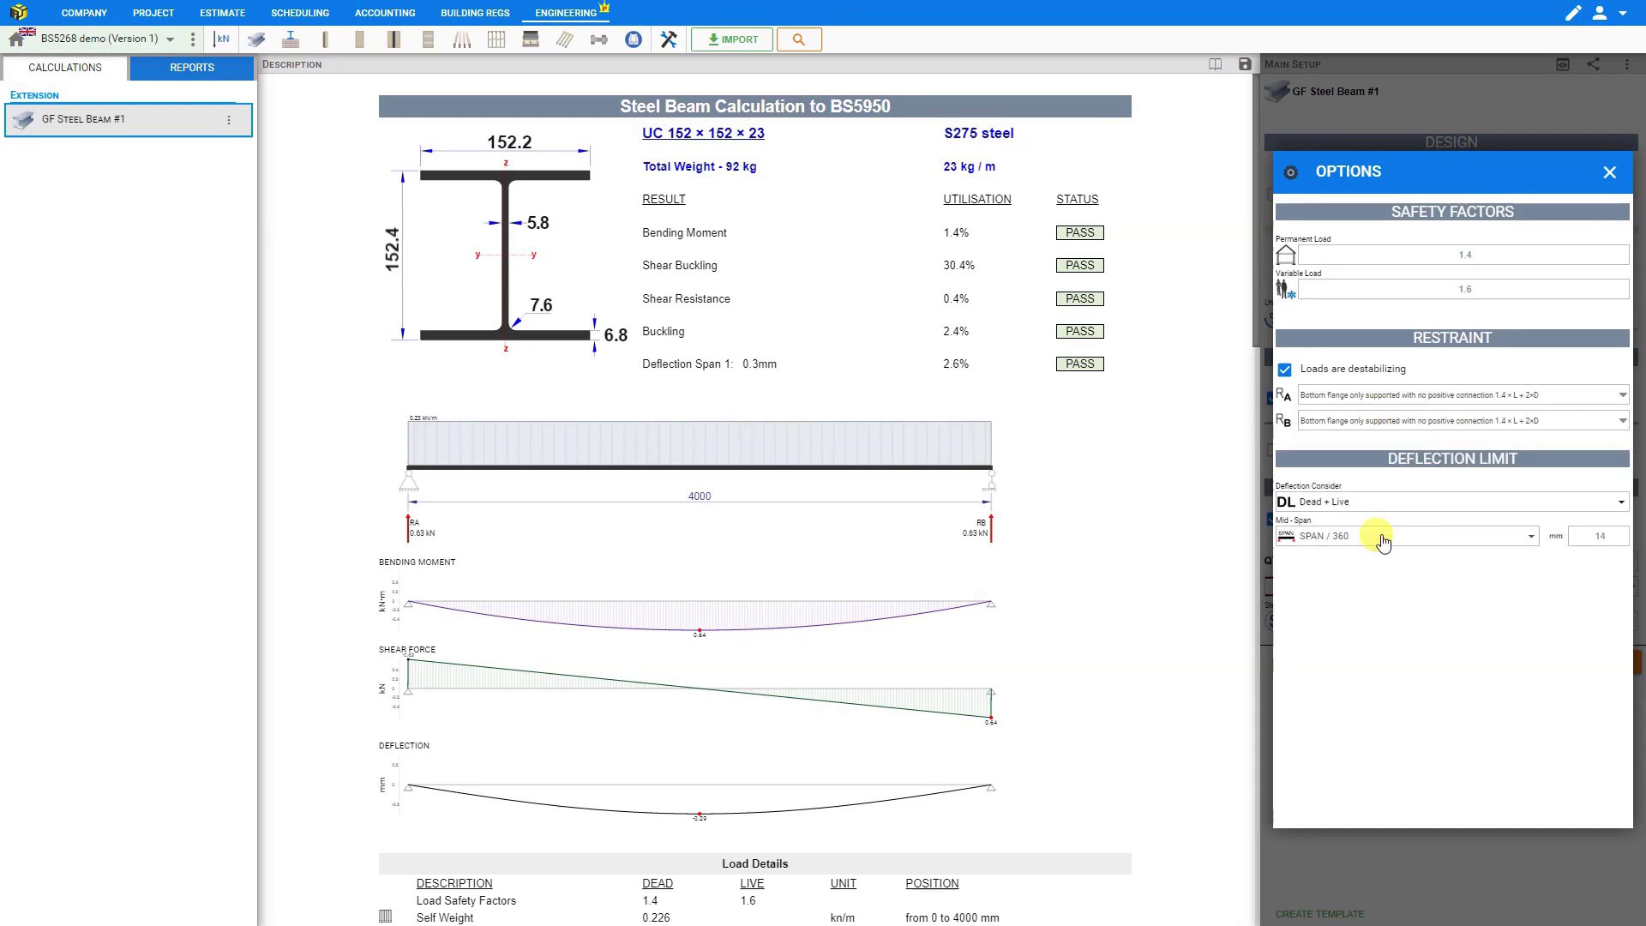
Keep Dead + Live for the deflection check and choose SPAN / 360 as the mid-span limit.
click(1384, 504)
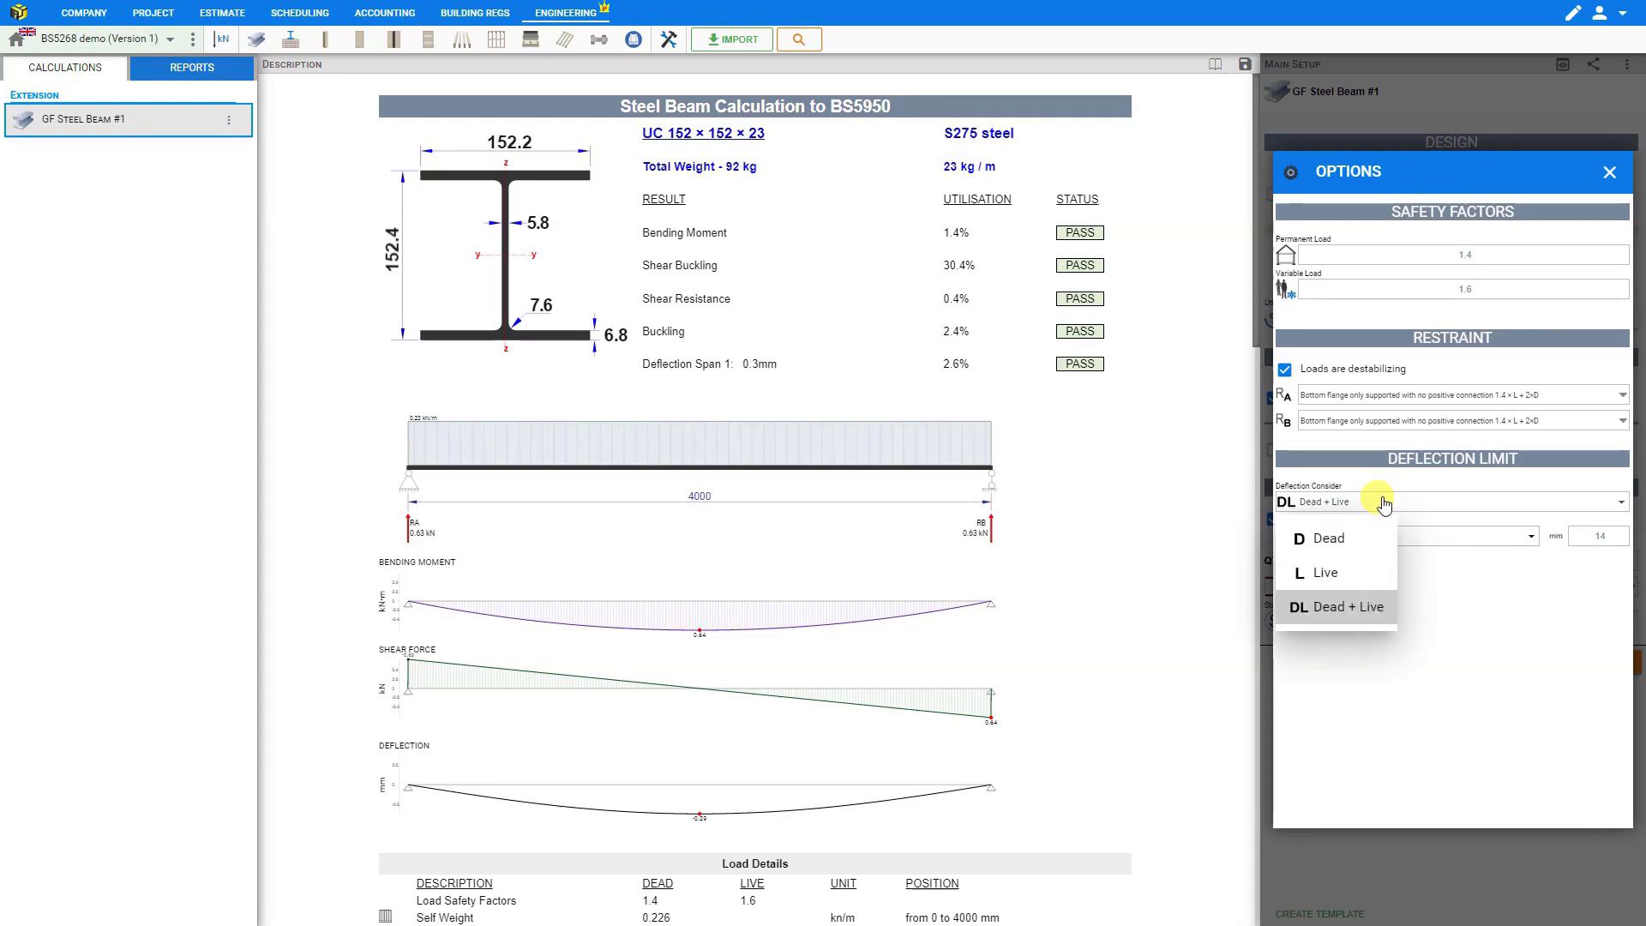
click(1384, 503)
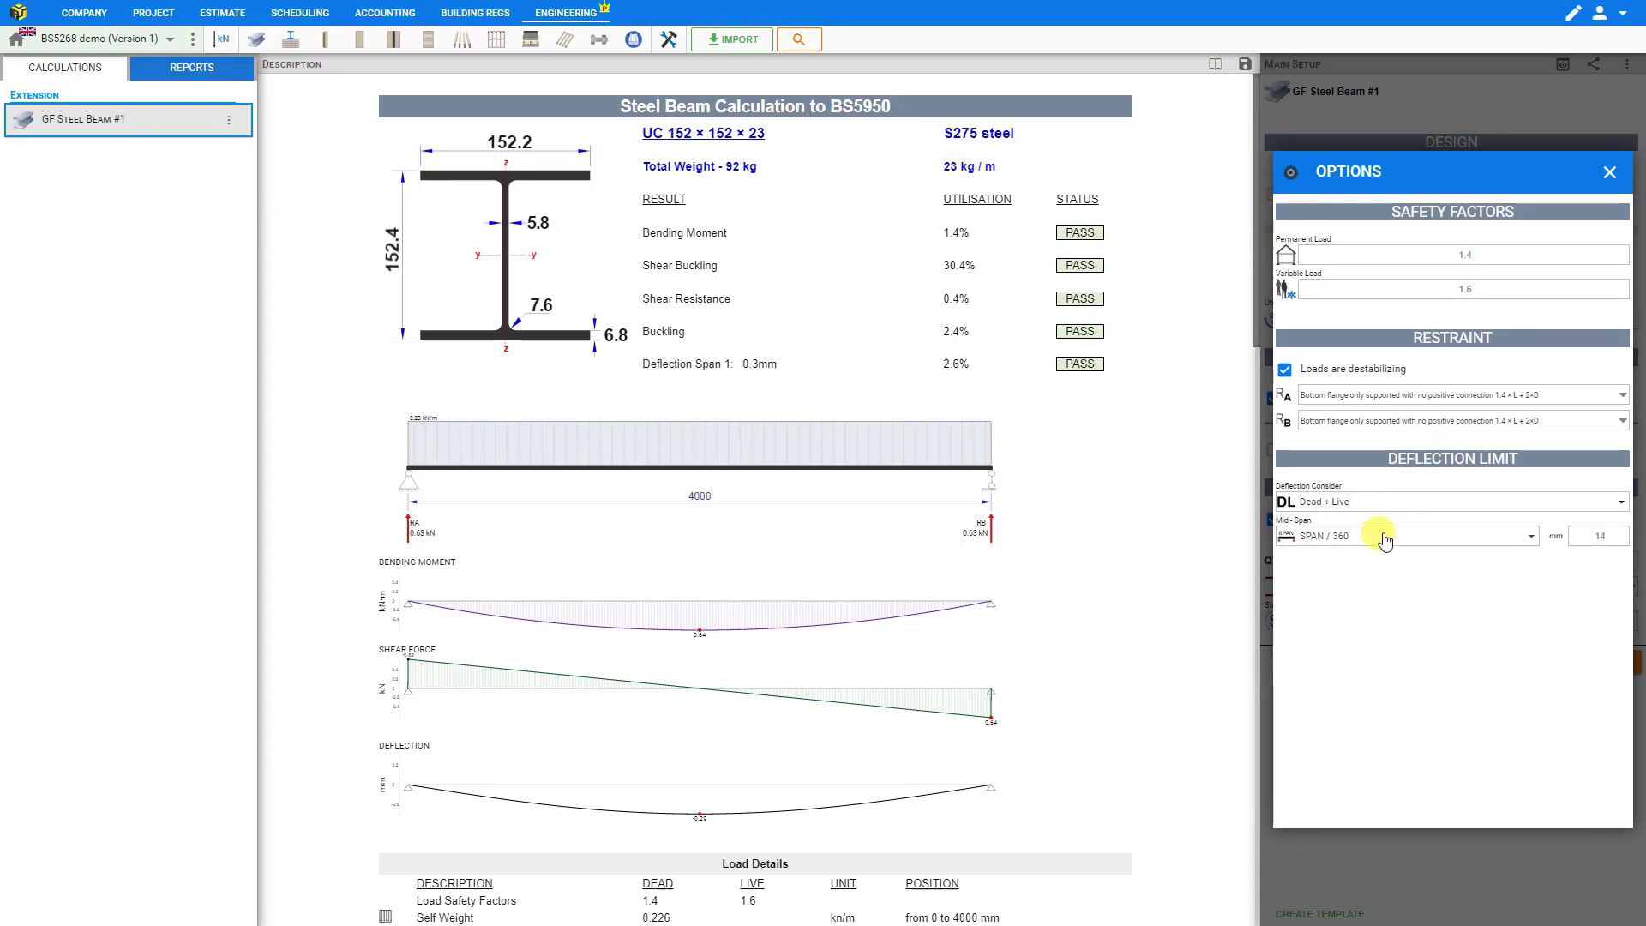
click(1385, 537)
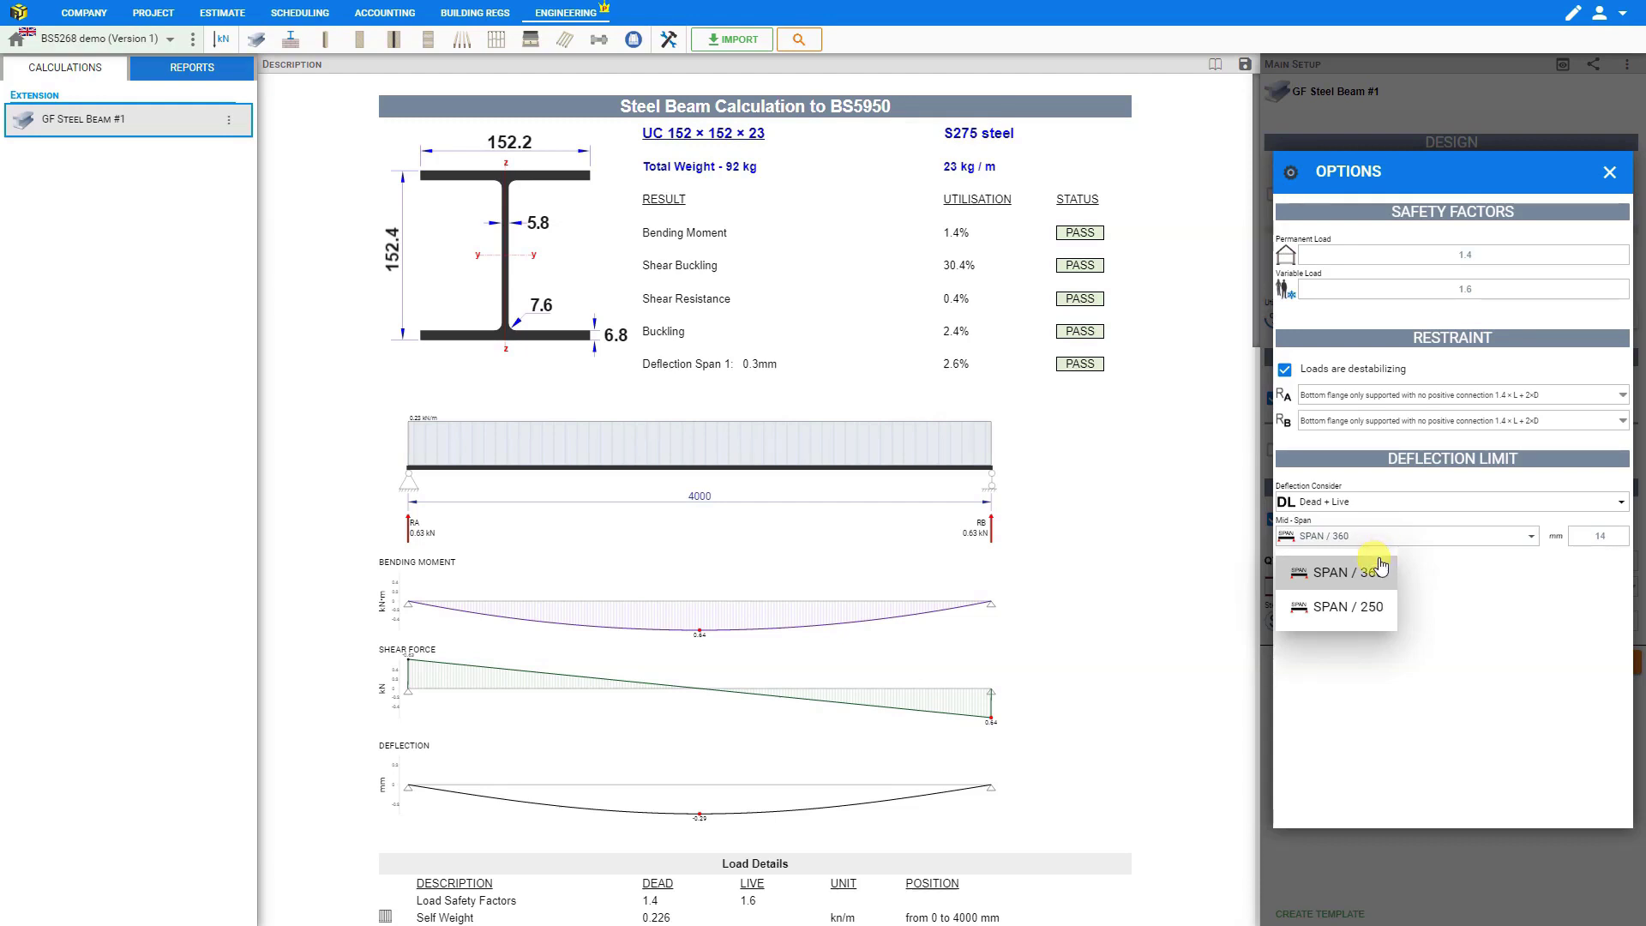
click(1381, 576)
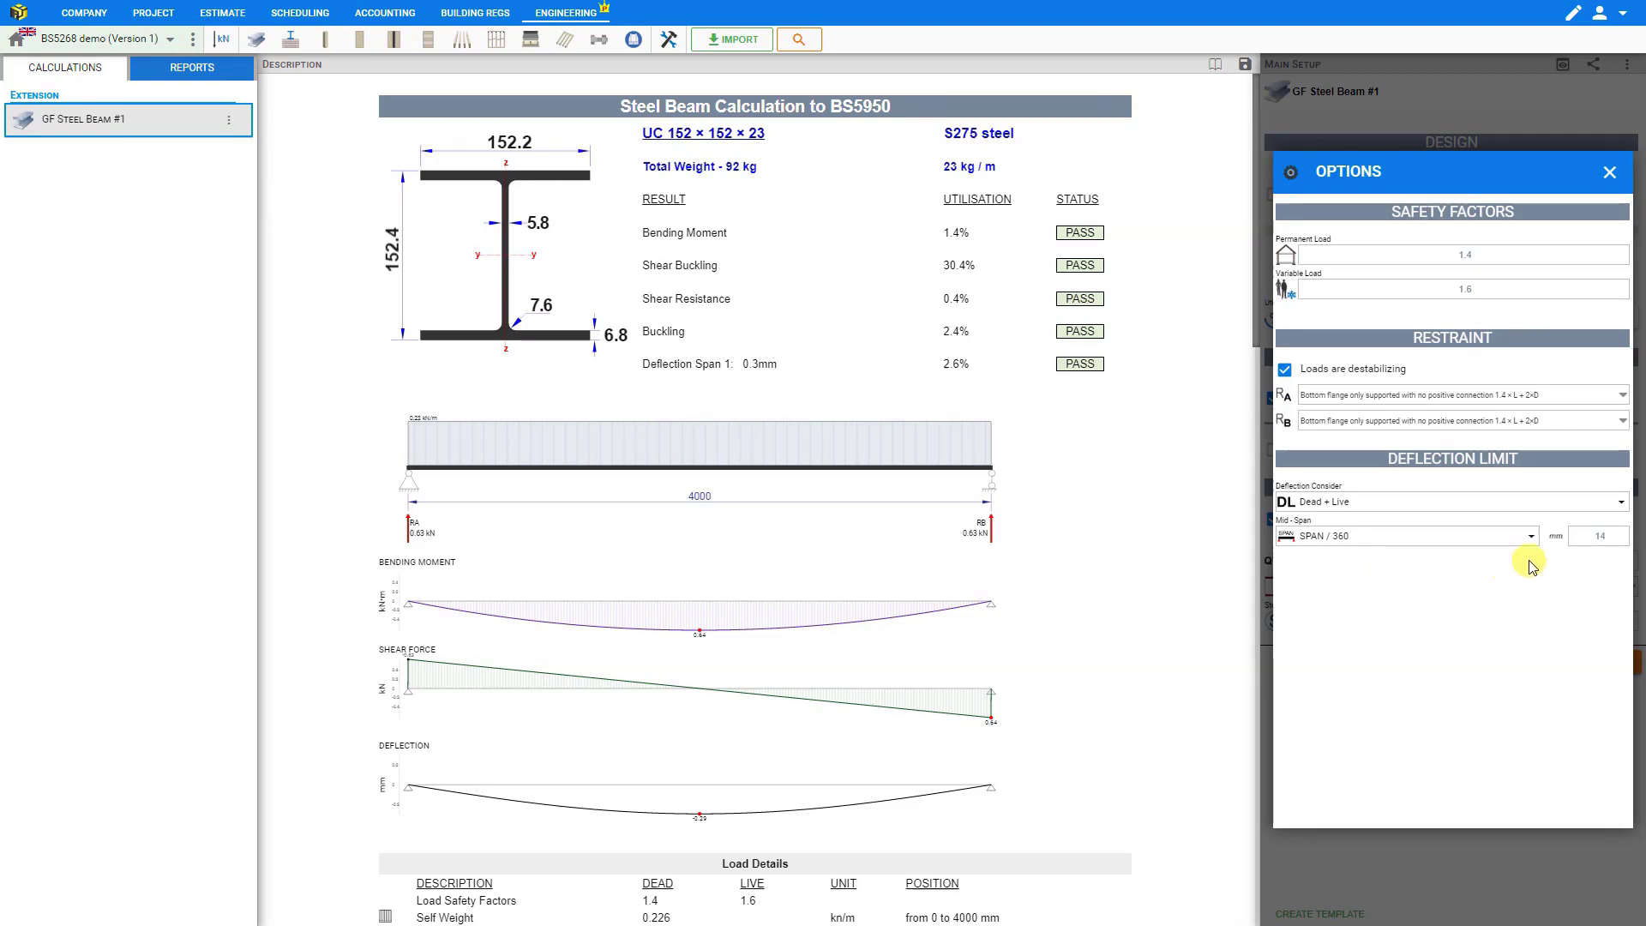
Set the mid-span deflection limit to 14 mm and close the beam's options.
double_click(1586, 536)
text(8)
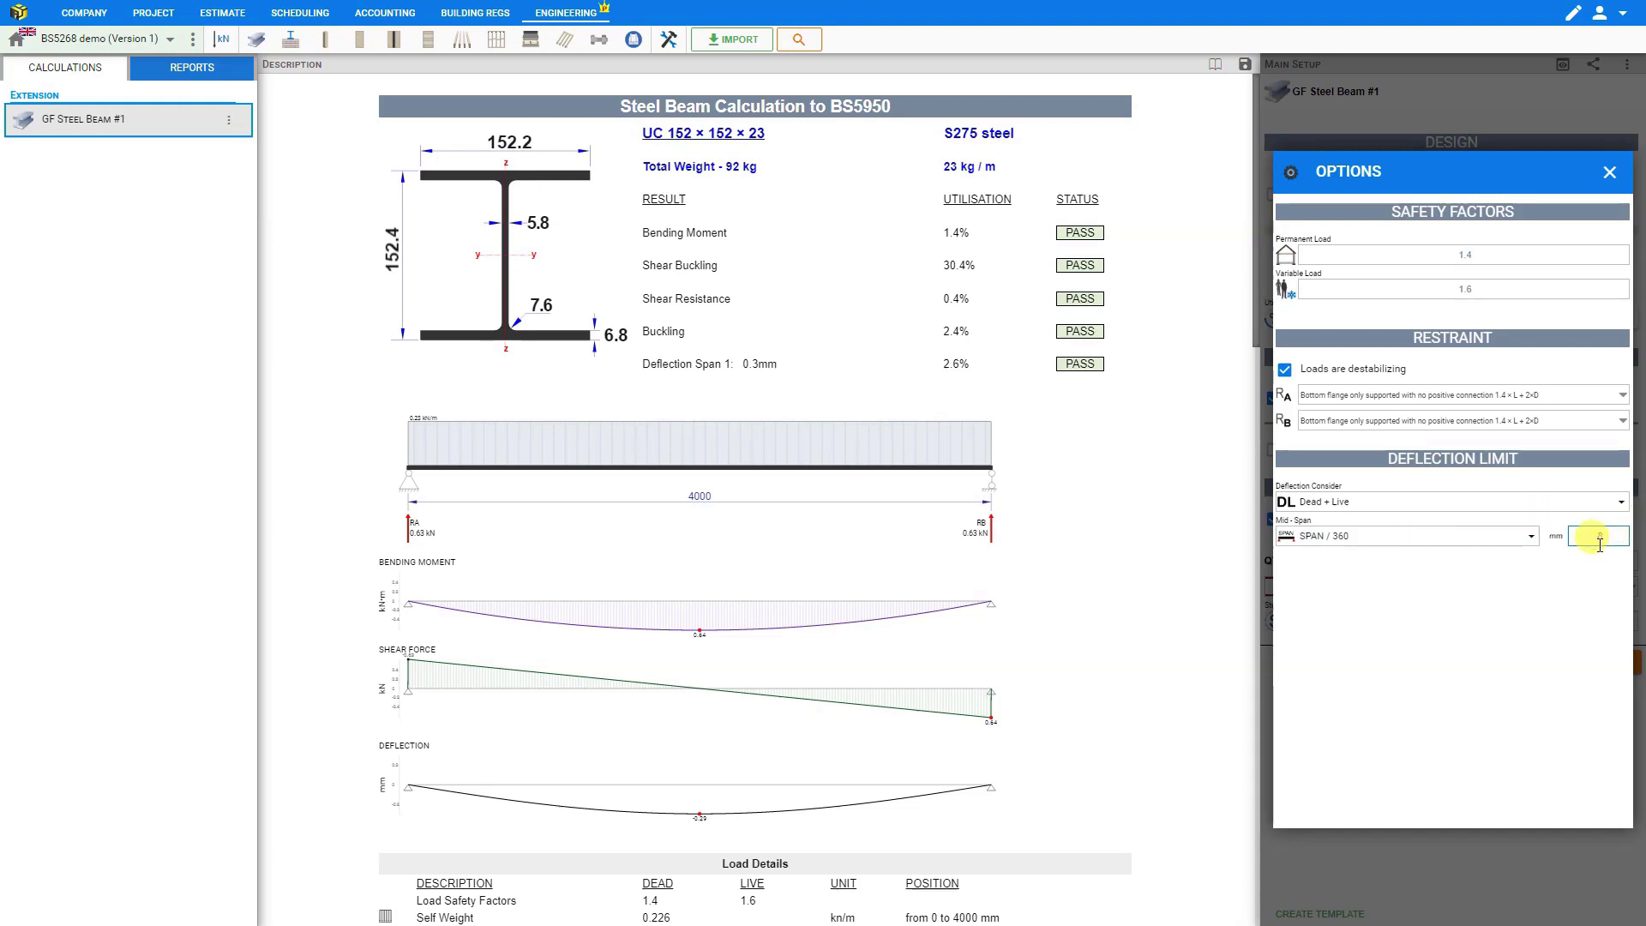
key(BackSpace)
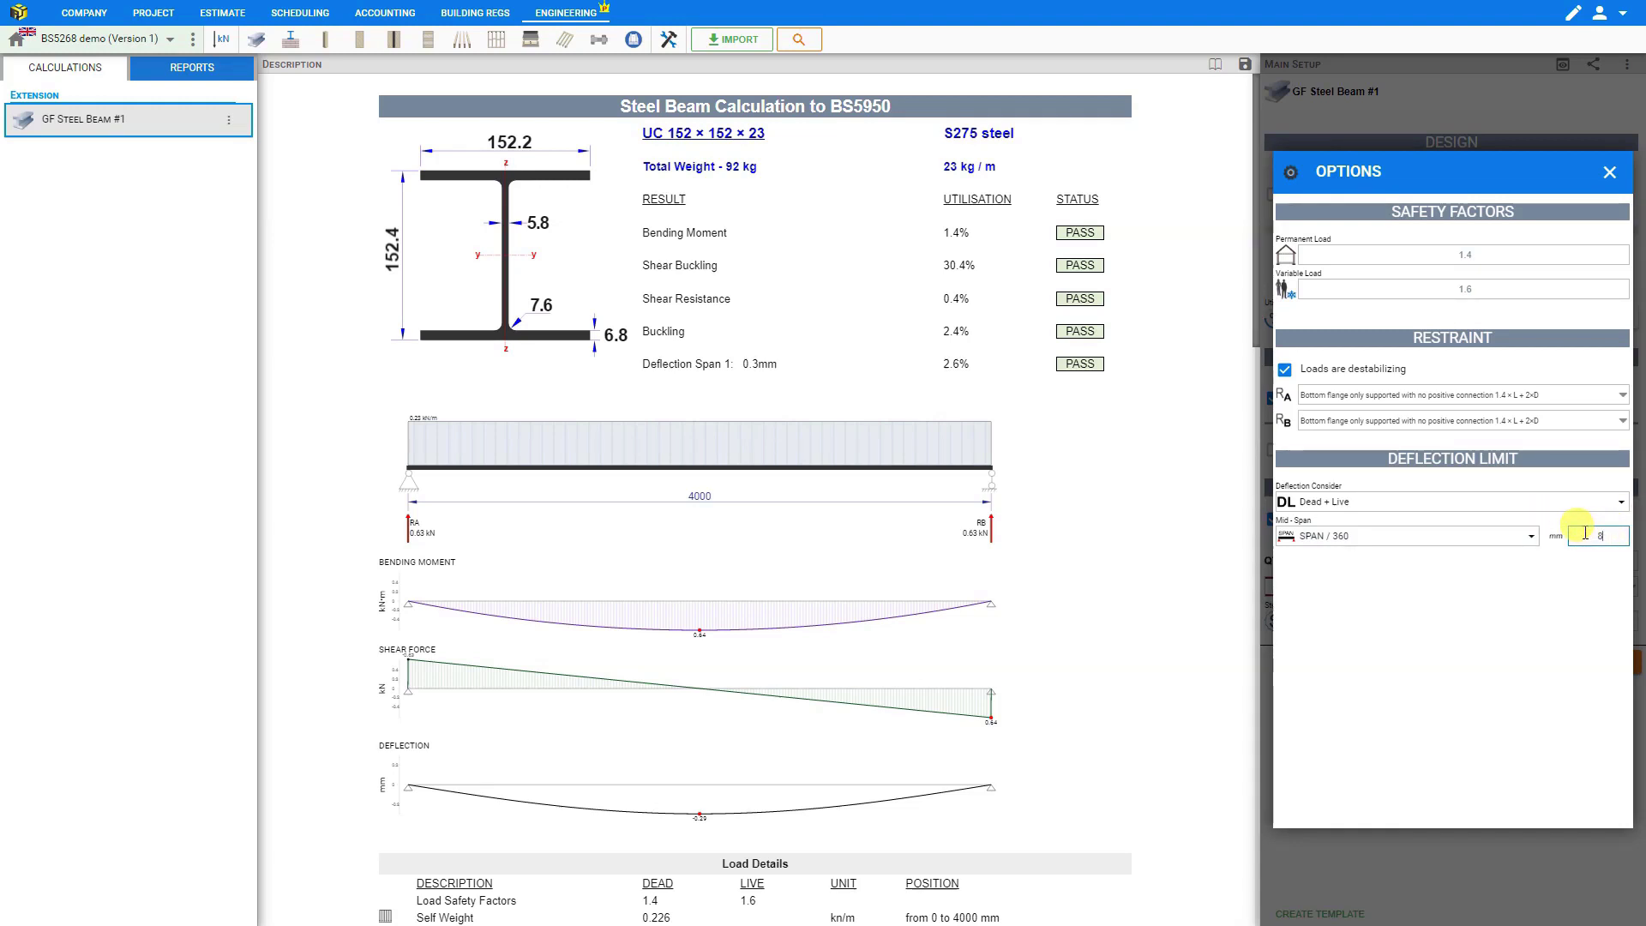
text(14)
click(1557, 464)
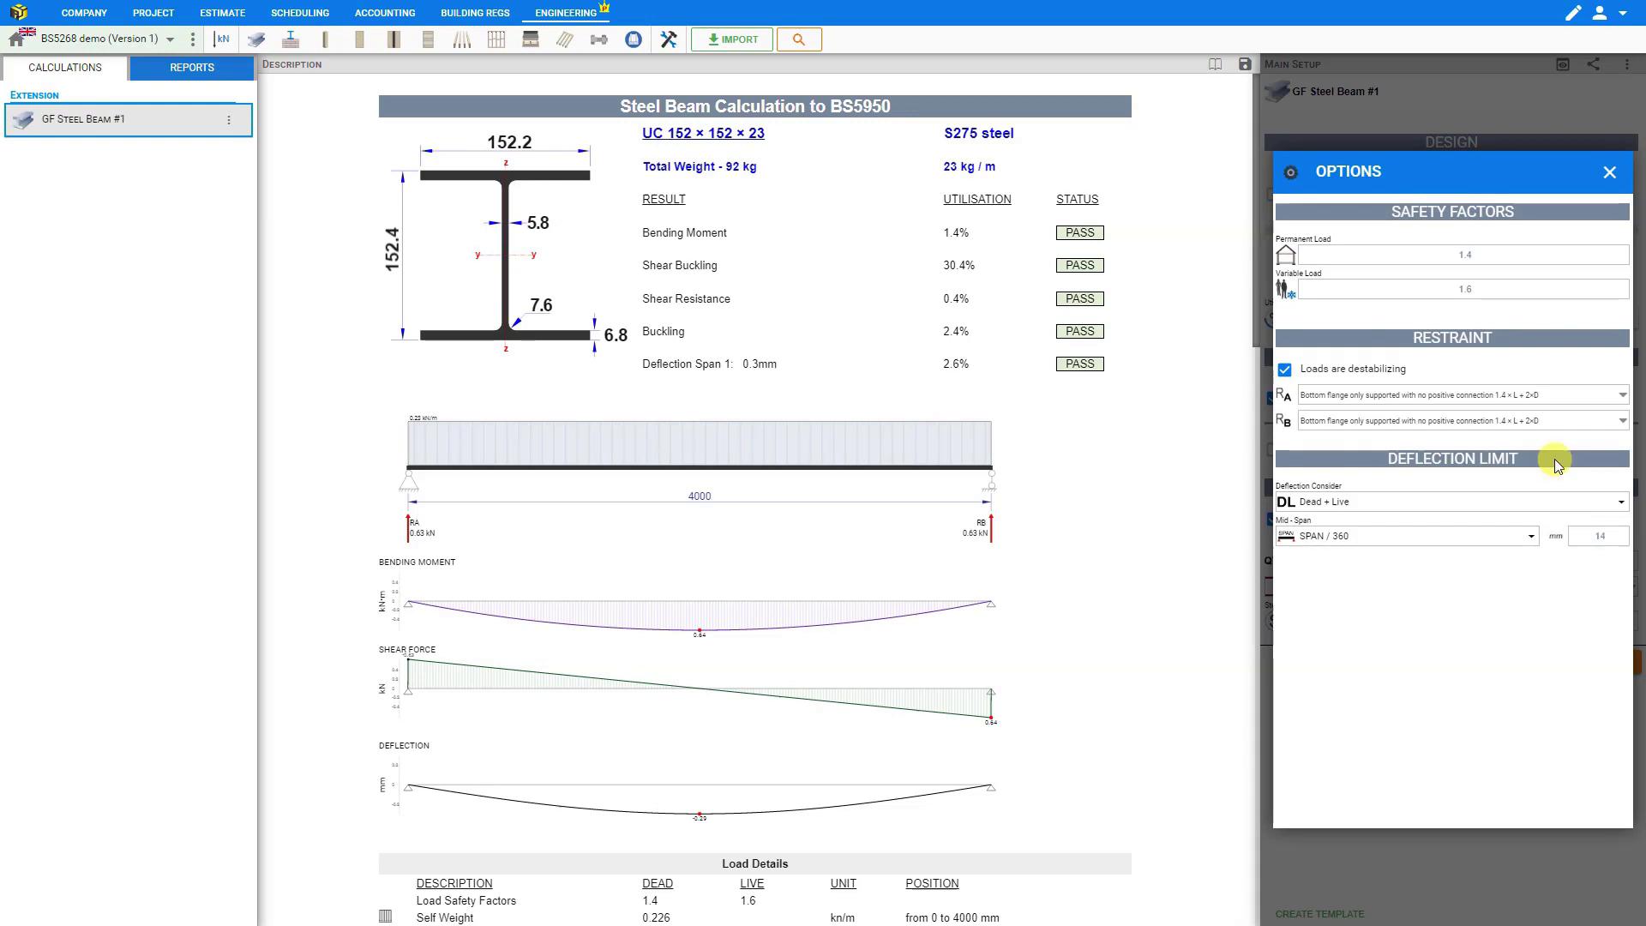
click(1609, 172)
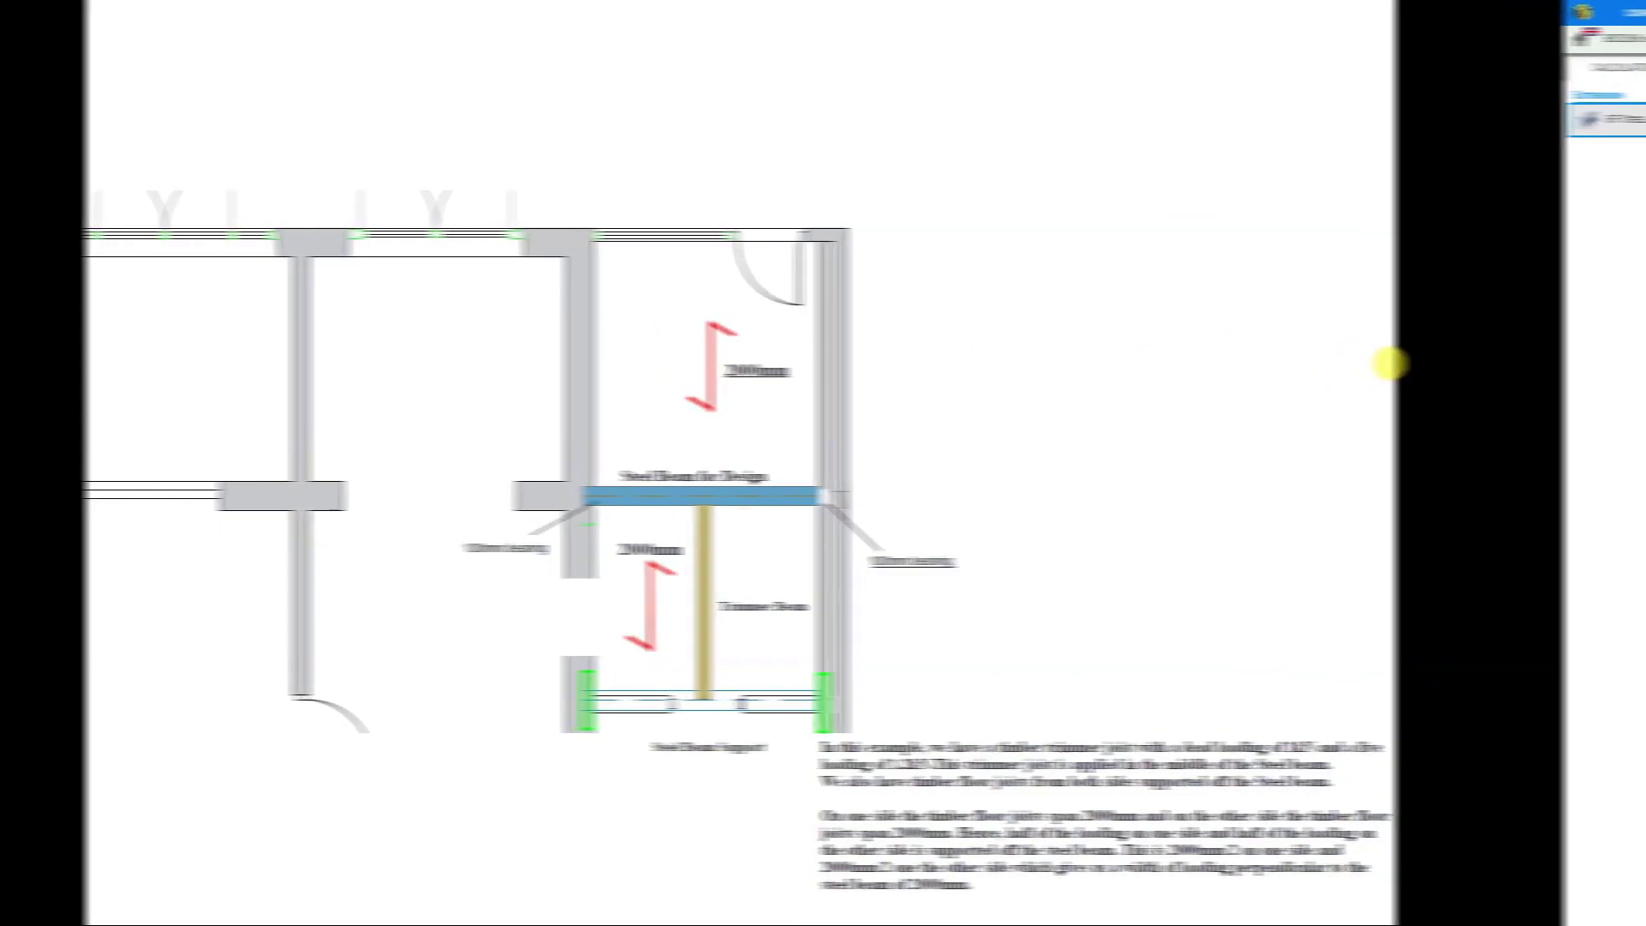
mouse_move(729, 619)
mouse_down()
mouse_move(848, 562)
mouse_move(736, 576)
mouse_up()
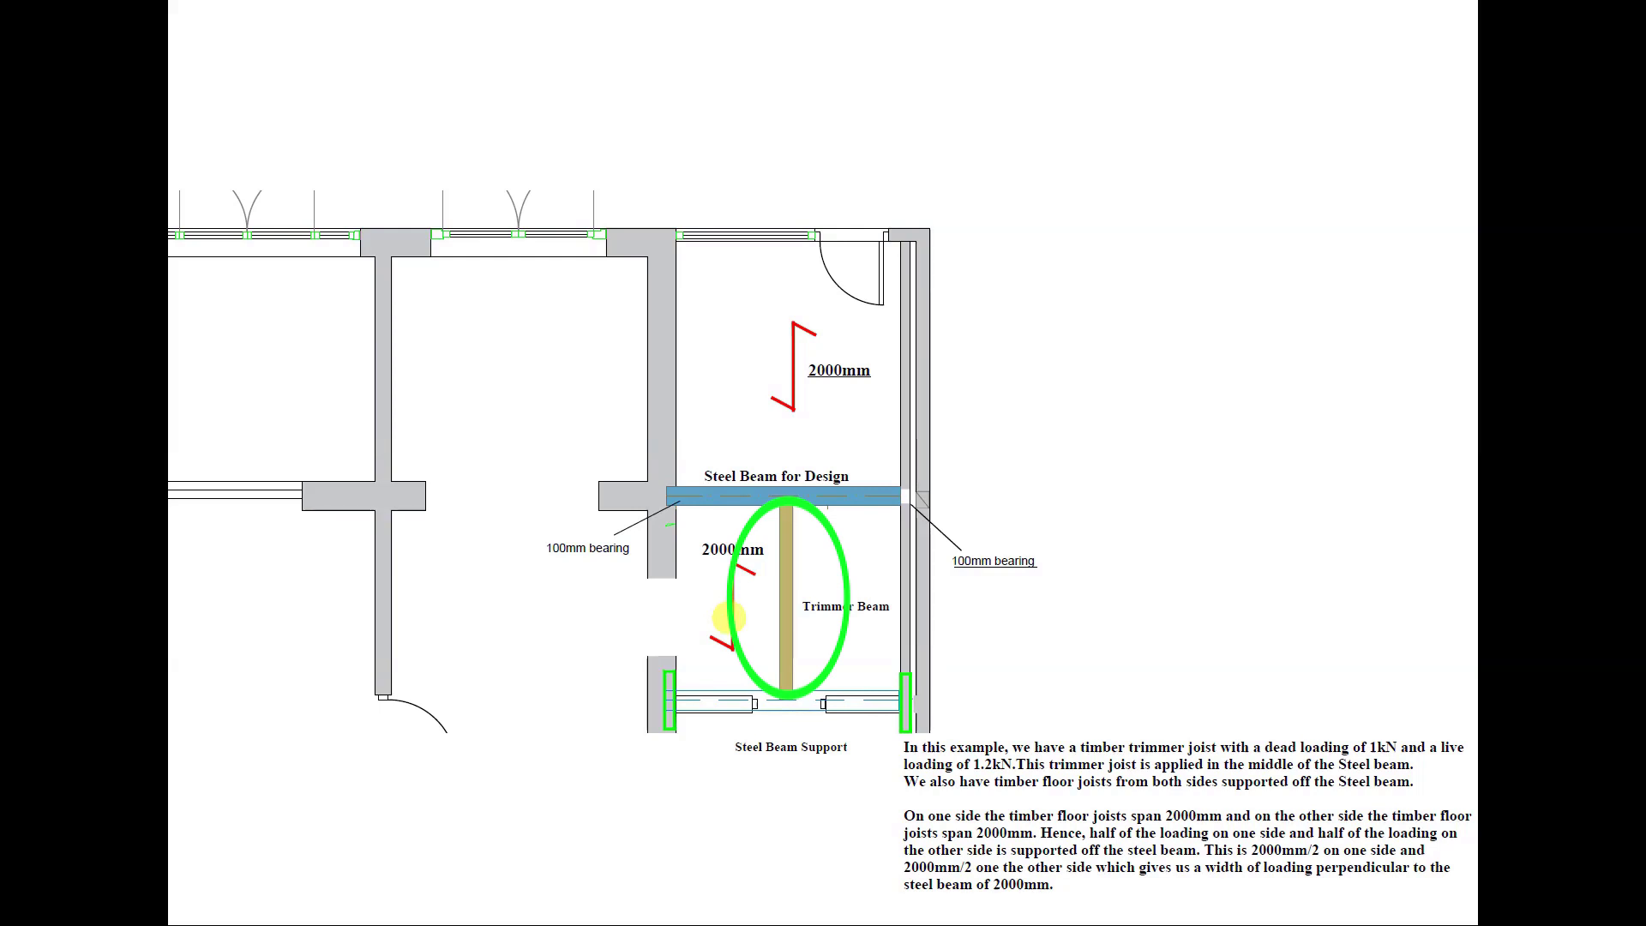
click(727, 618)
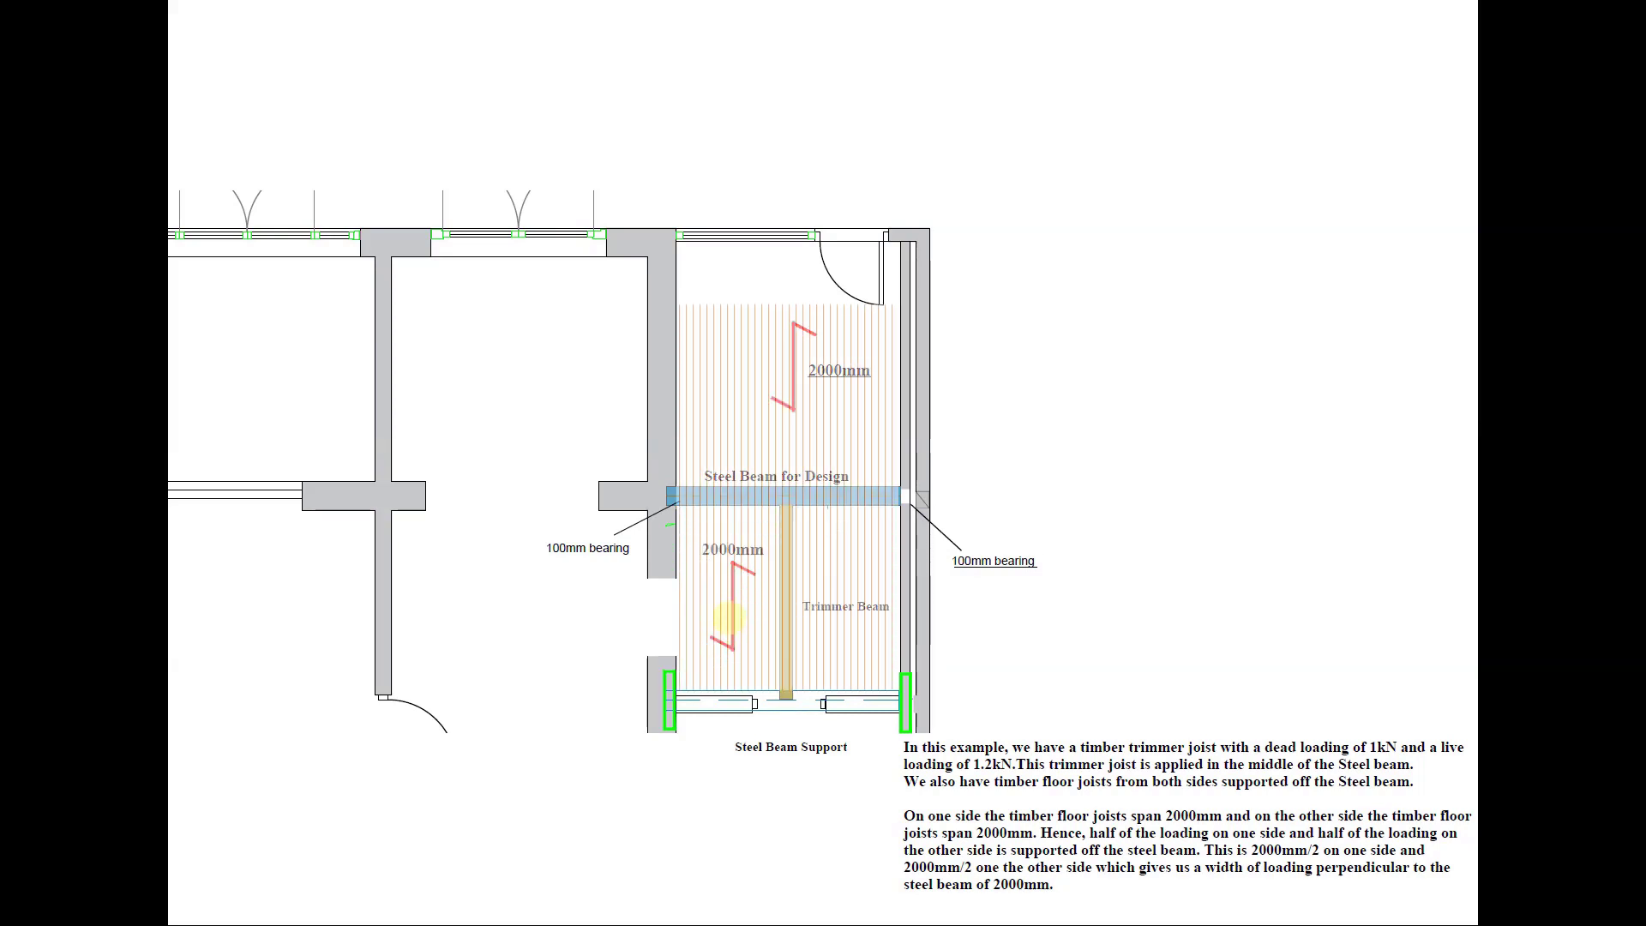
click(727, 617)
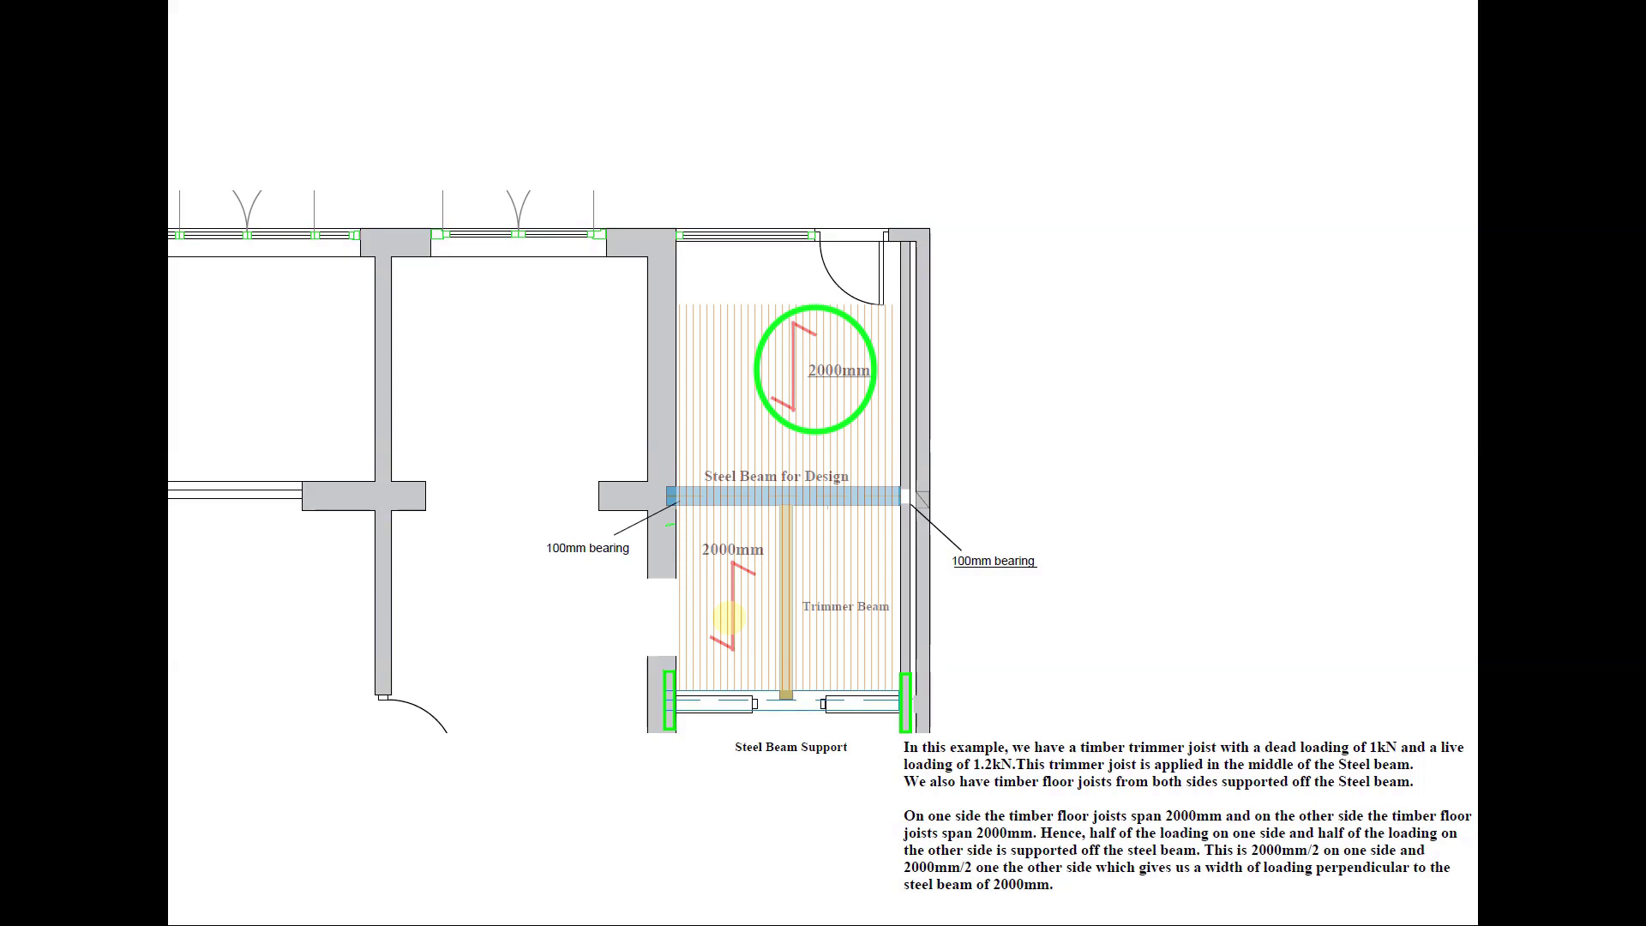
click(727, 617)
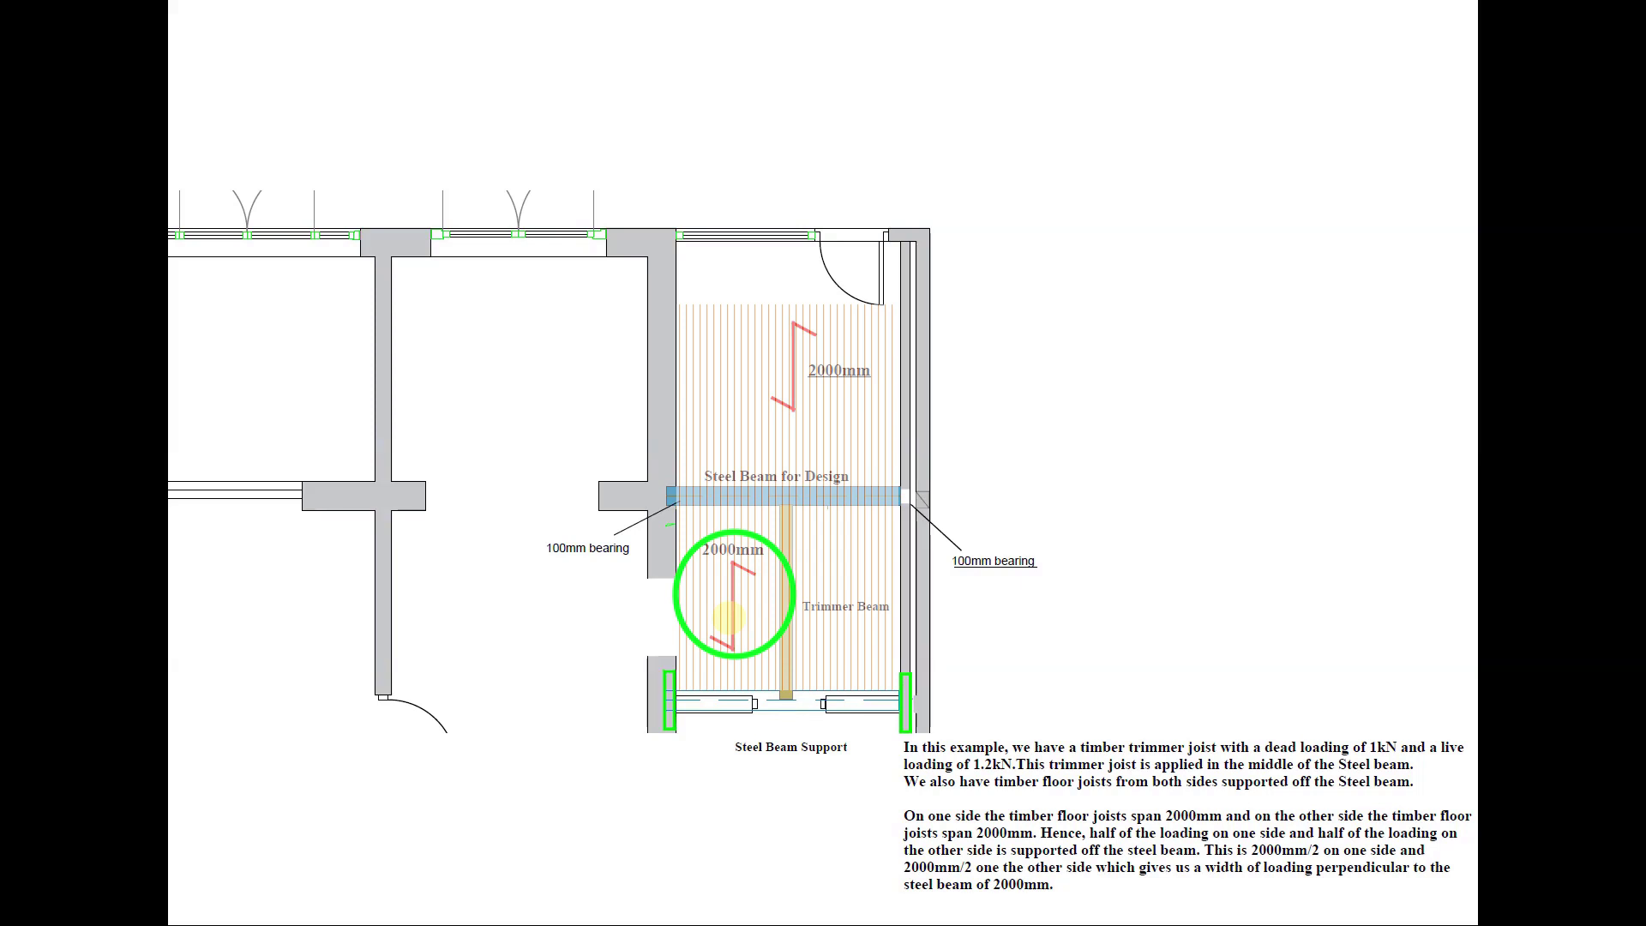
click(727, 617)
click(727, 617)
click(727, 617)
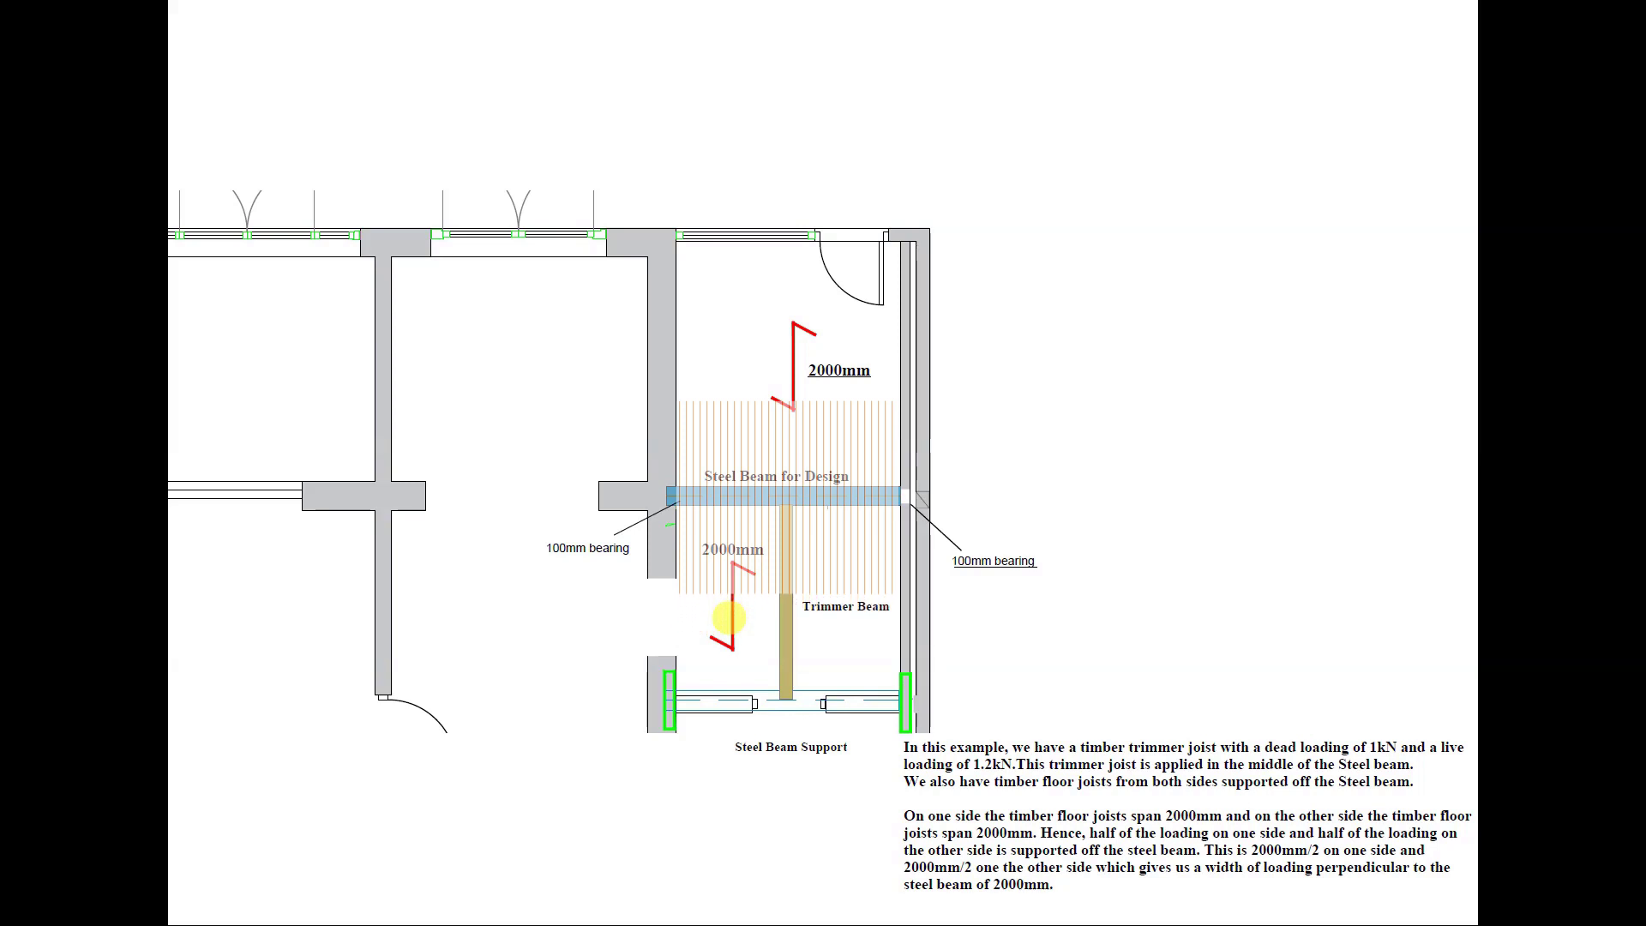
click(727, 617)
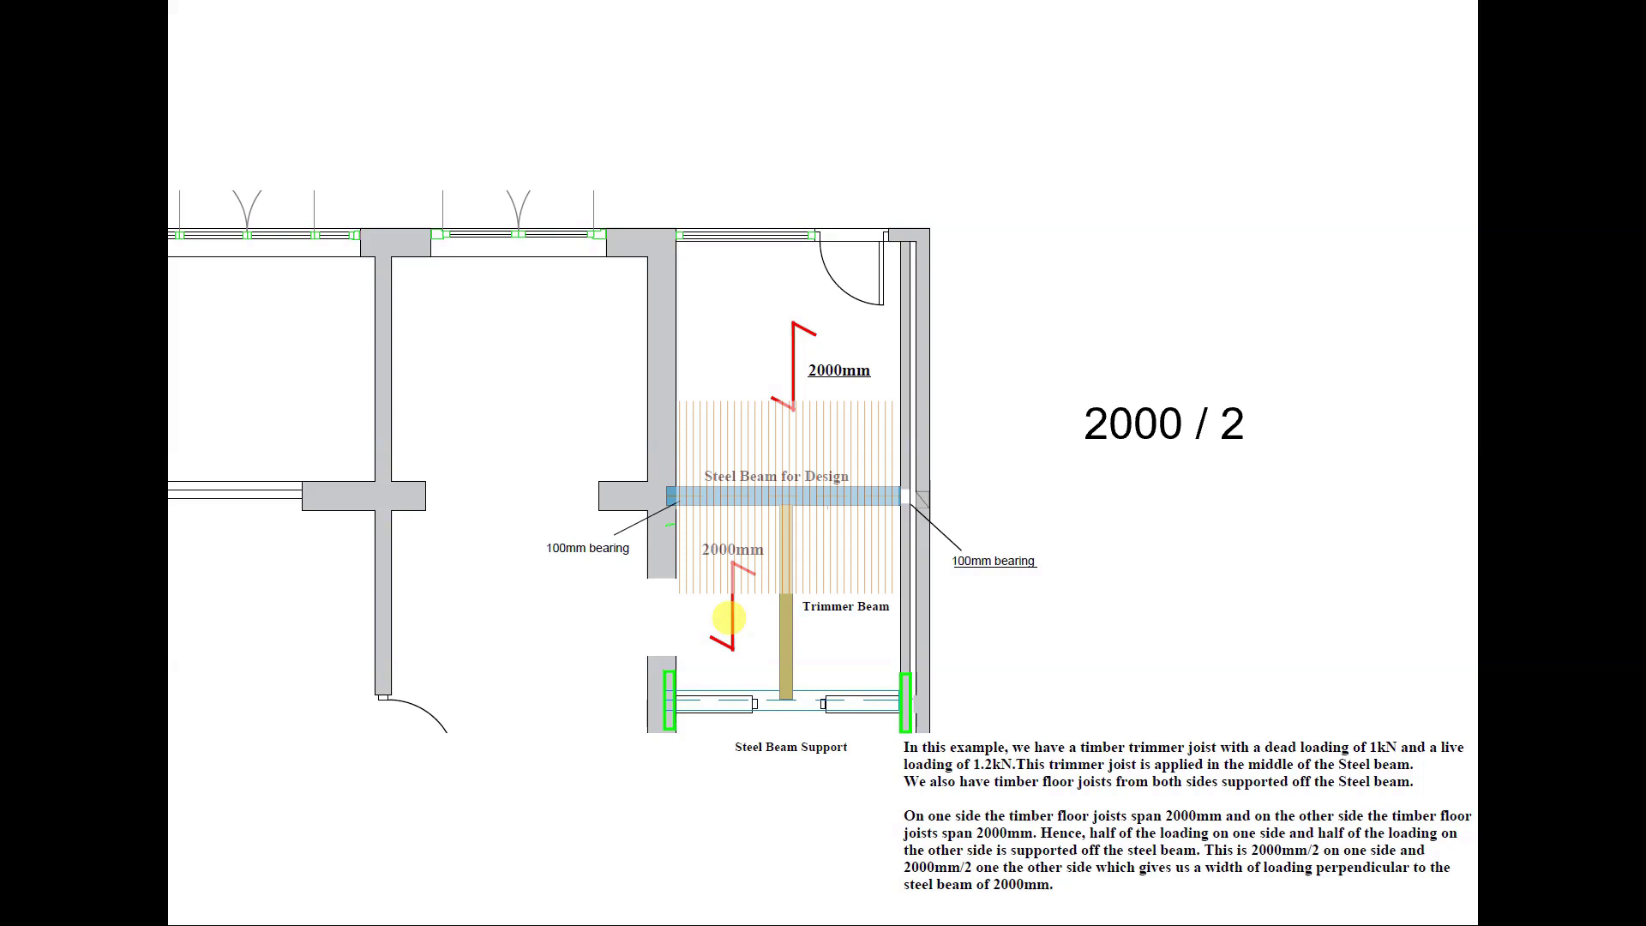
click(727, 618)
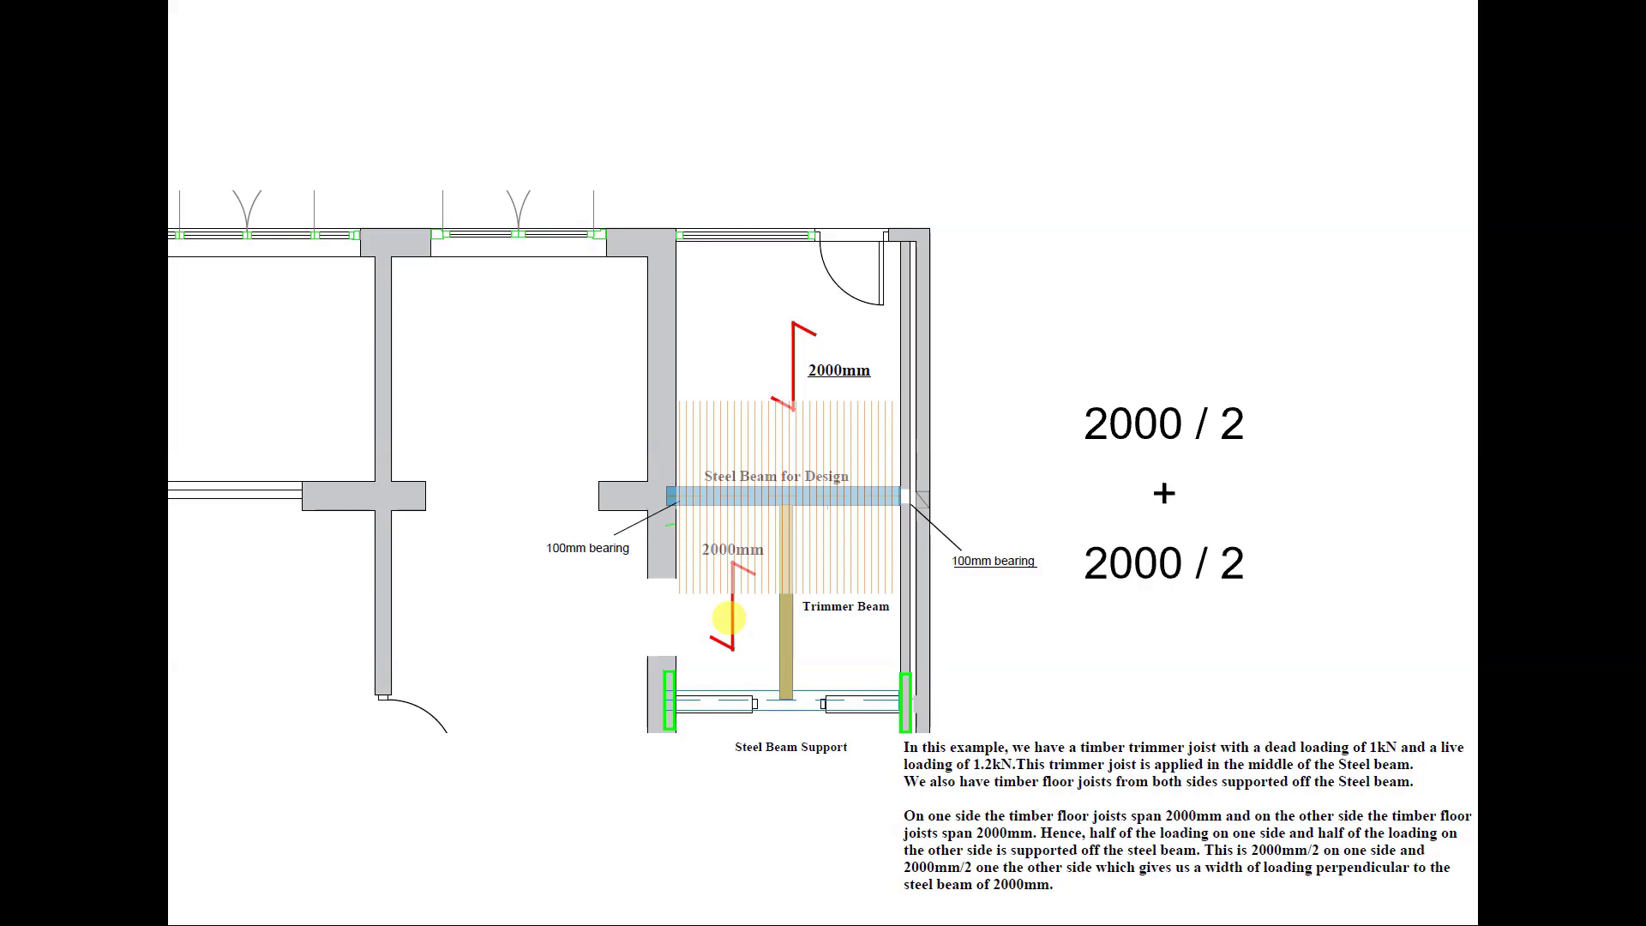
click(727, 617)
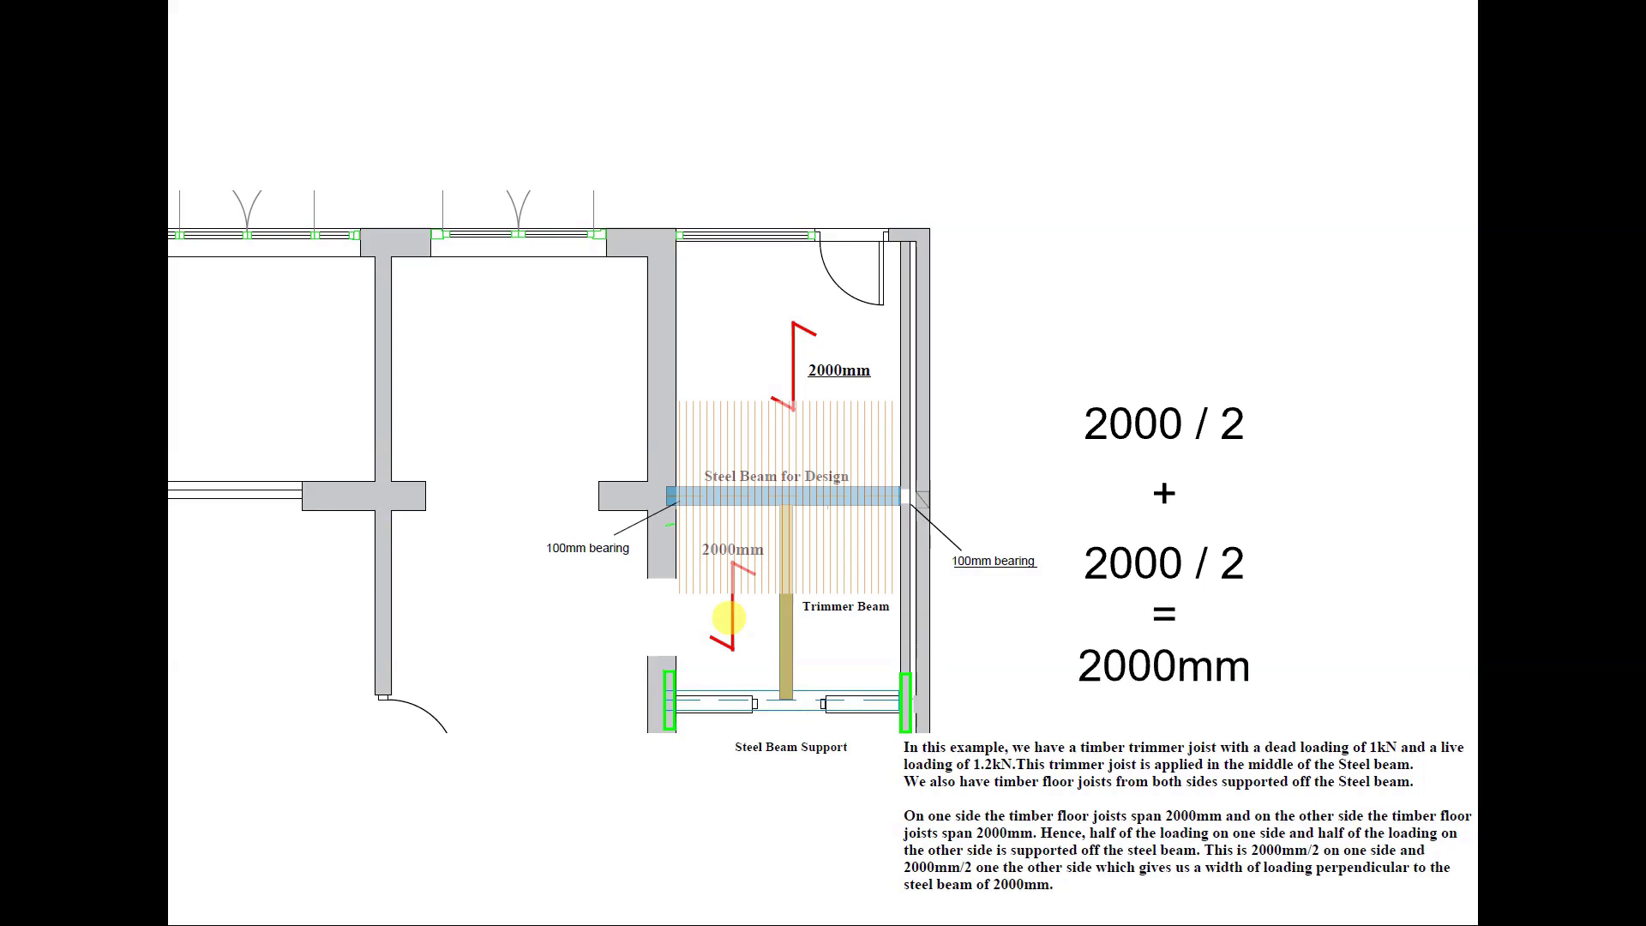
click(727, 617)
click(726, 617)
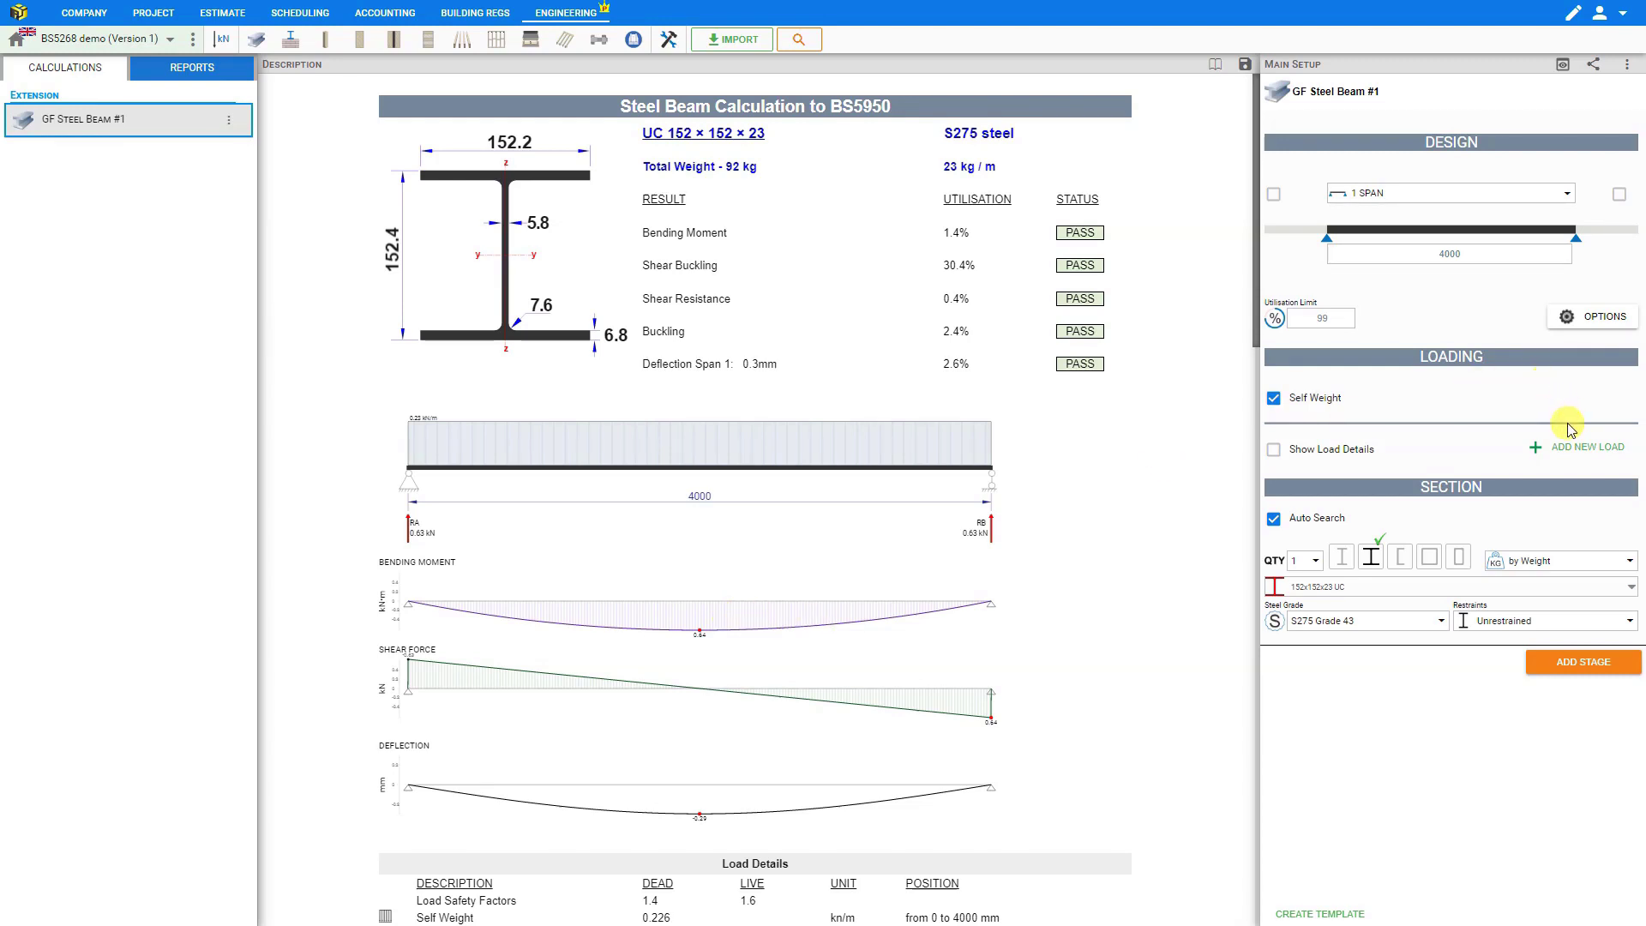
Add a load titled Timber Trimmer Joist and make it a point load.
click(1576, 454)
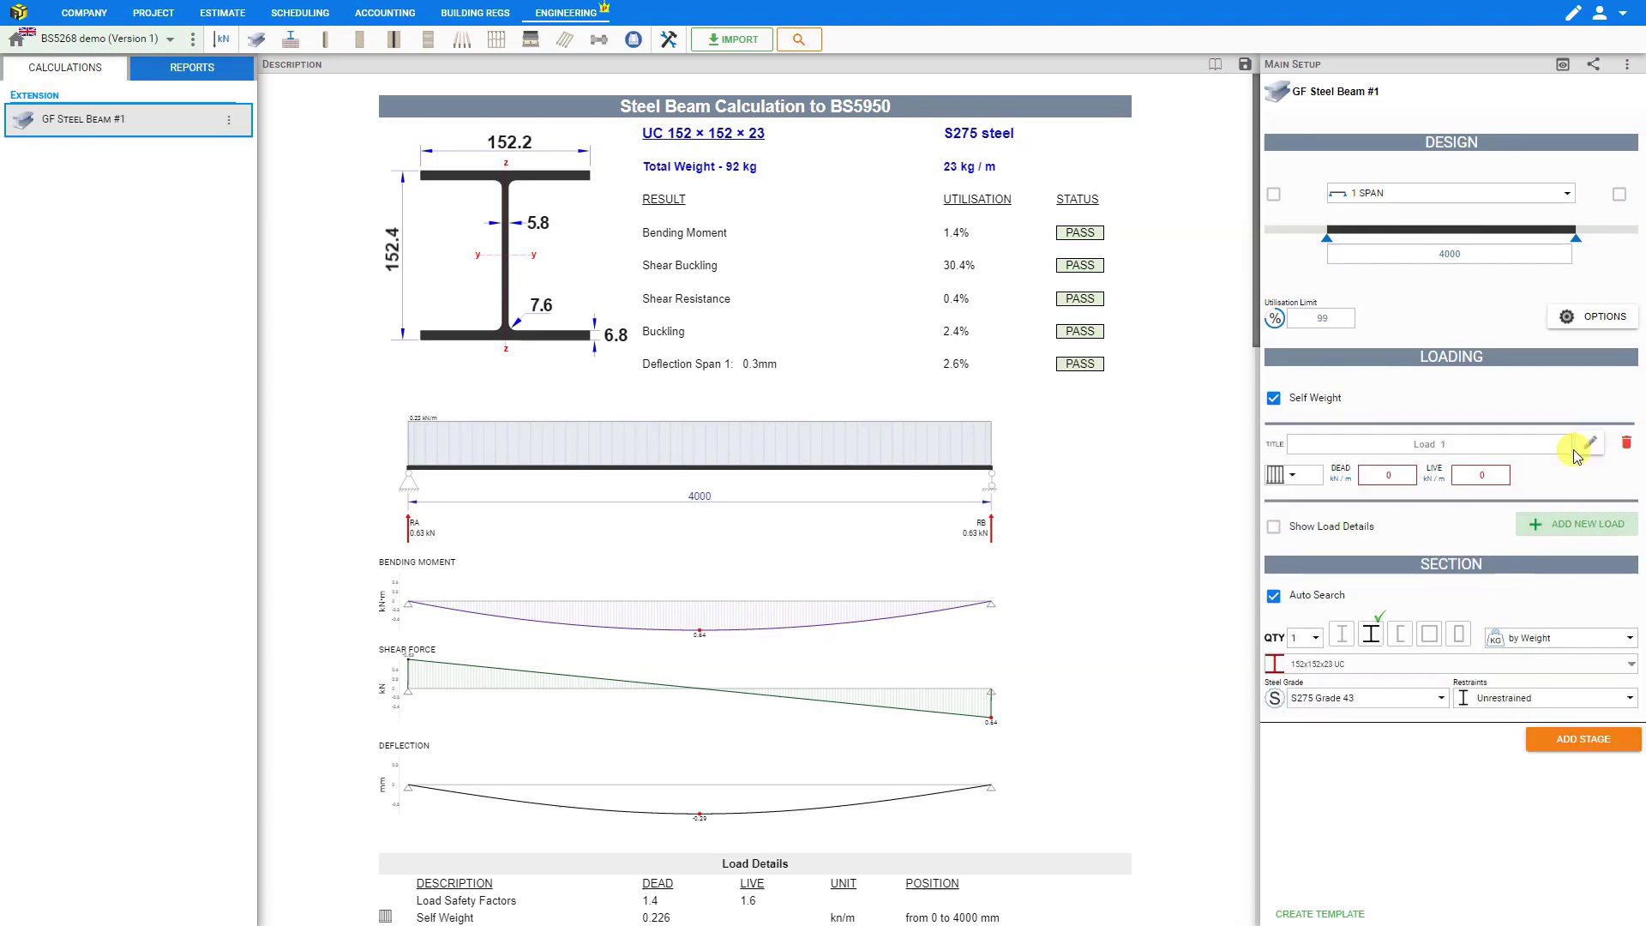
click(1543, 443)
triple_click(1468, 445)
text(Timber Trimmer Joist)
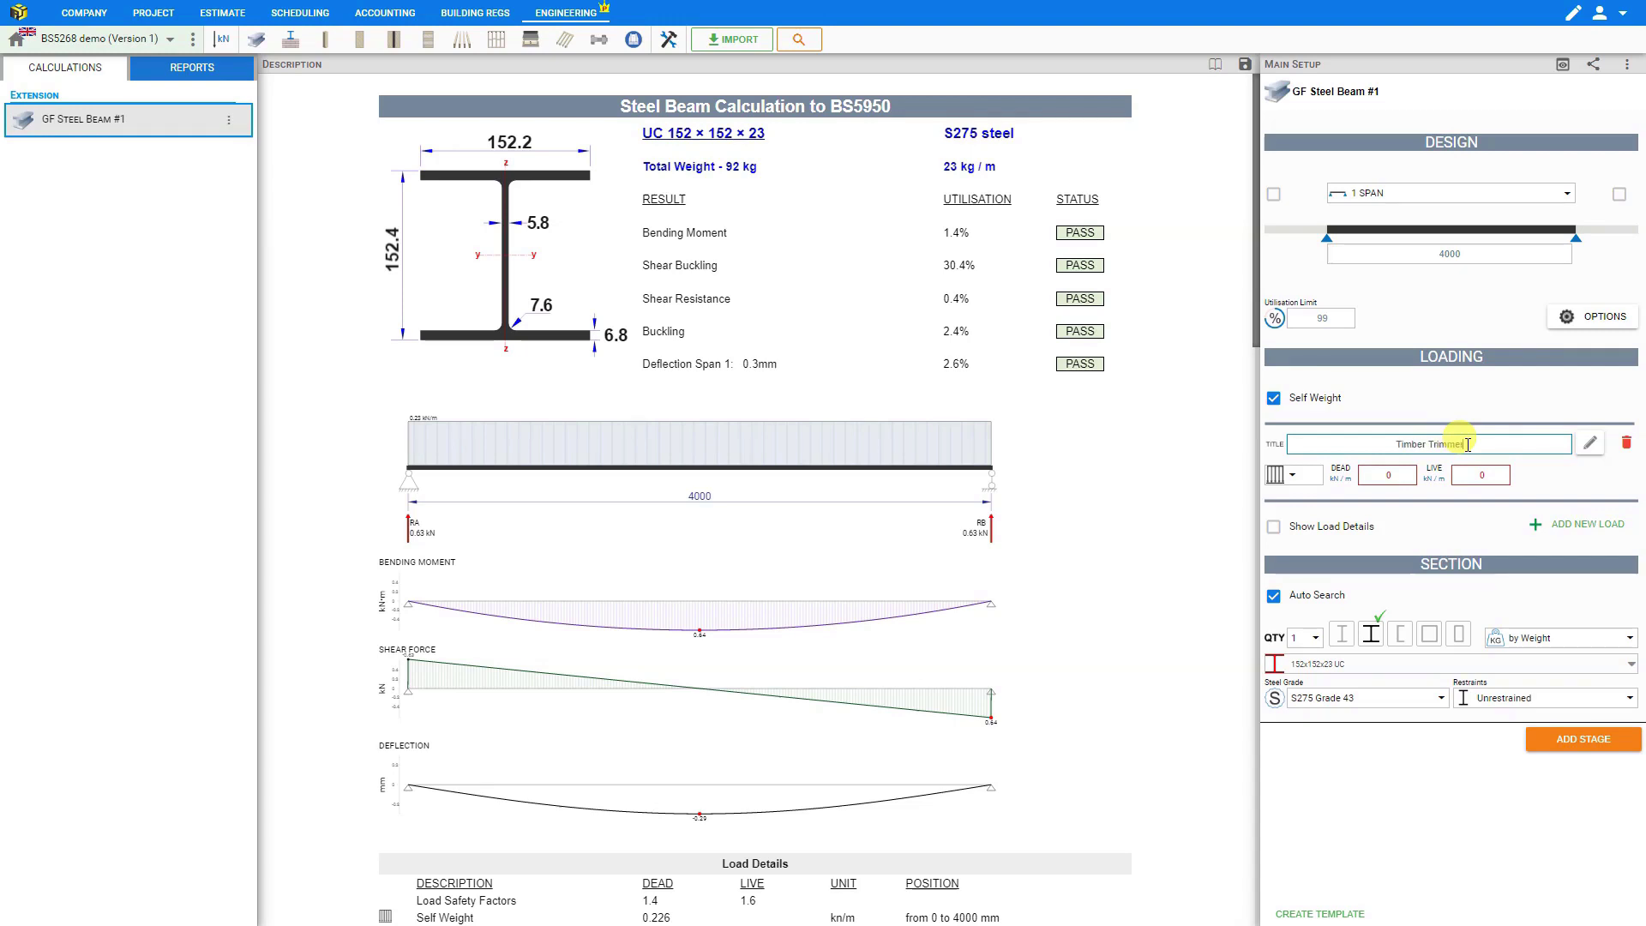
click(1301, 478)
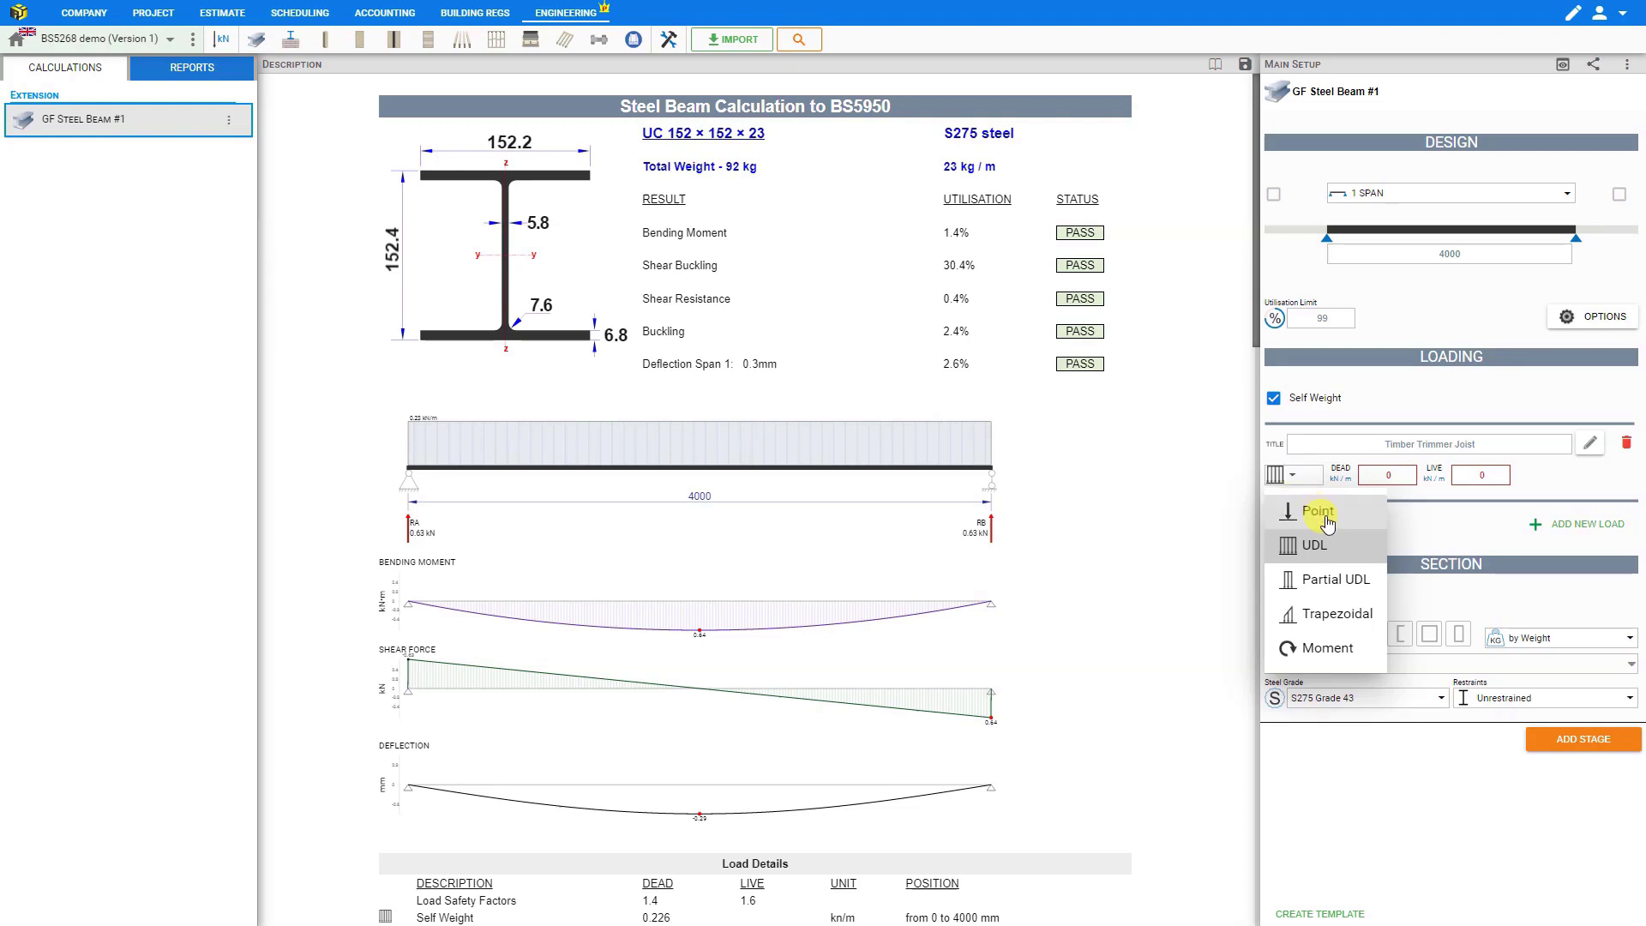
click(1327, 512)
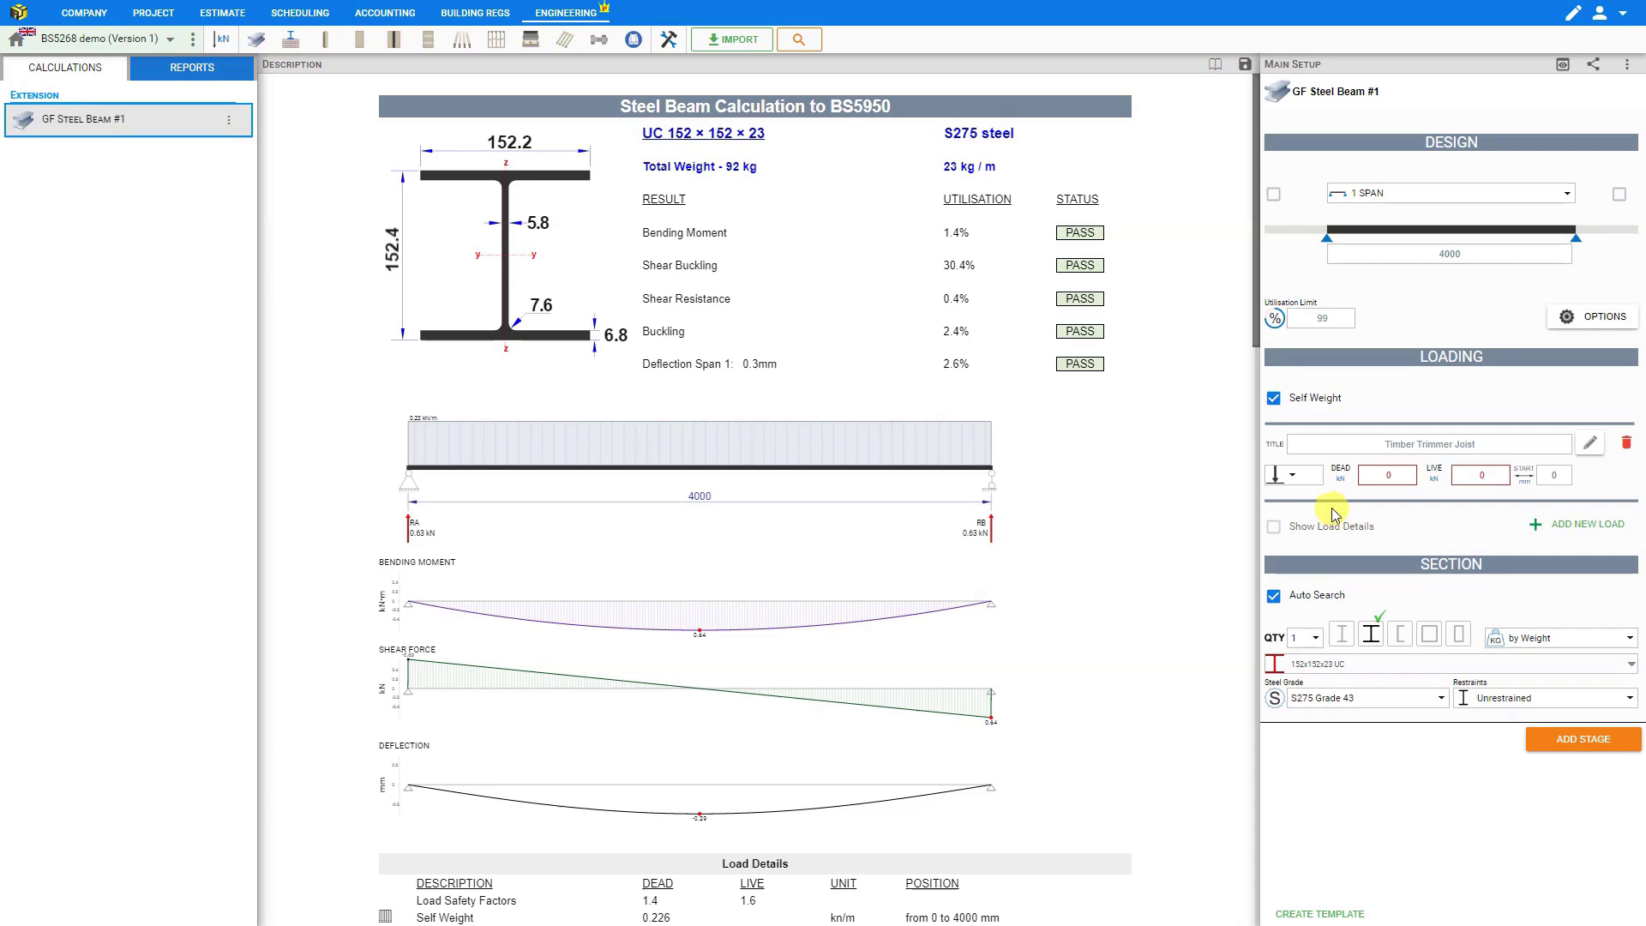
Check the trimmer loading in the floor plan notes and enter 1 kN dead and 1.2 kN live for the point load.
key(alt+Tab)
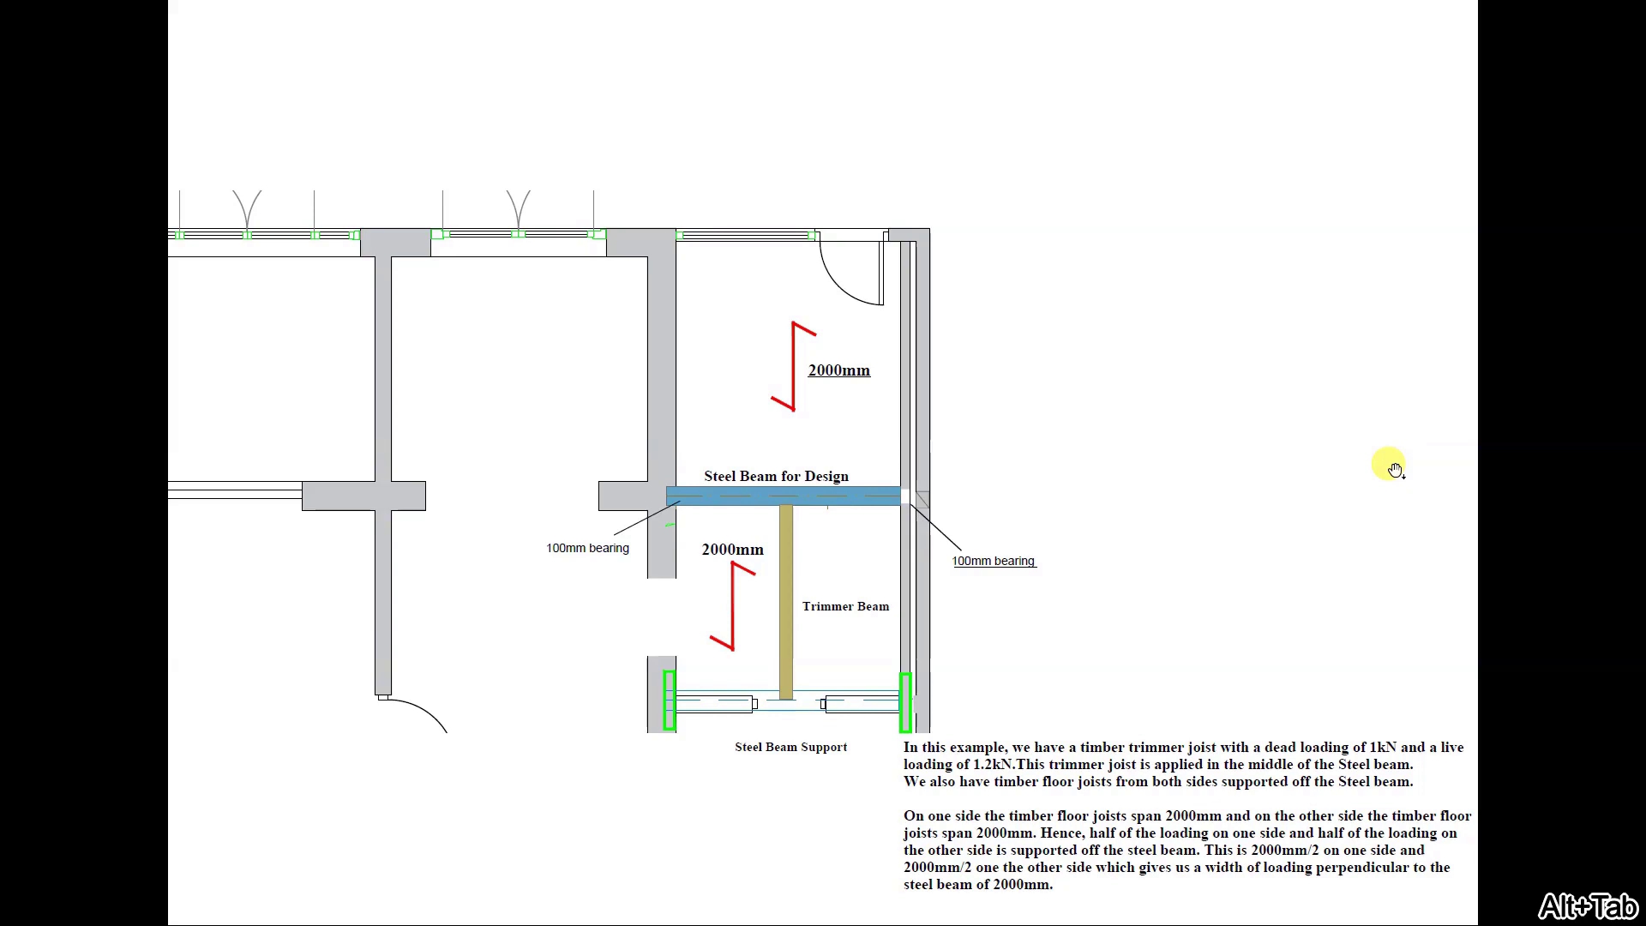
click(1106, 747)
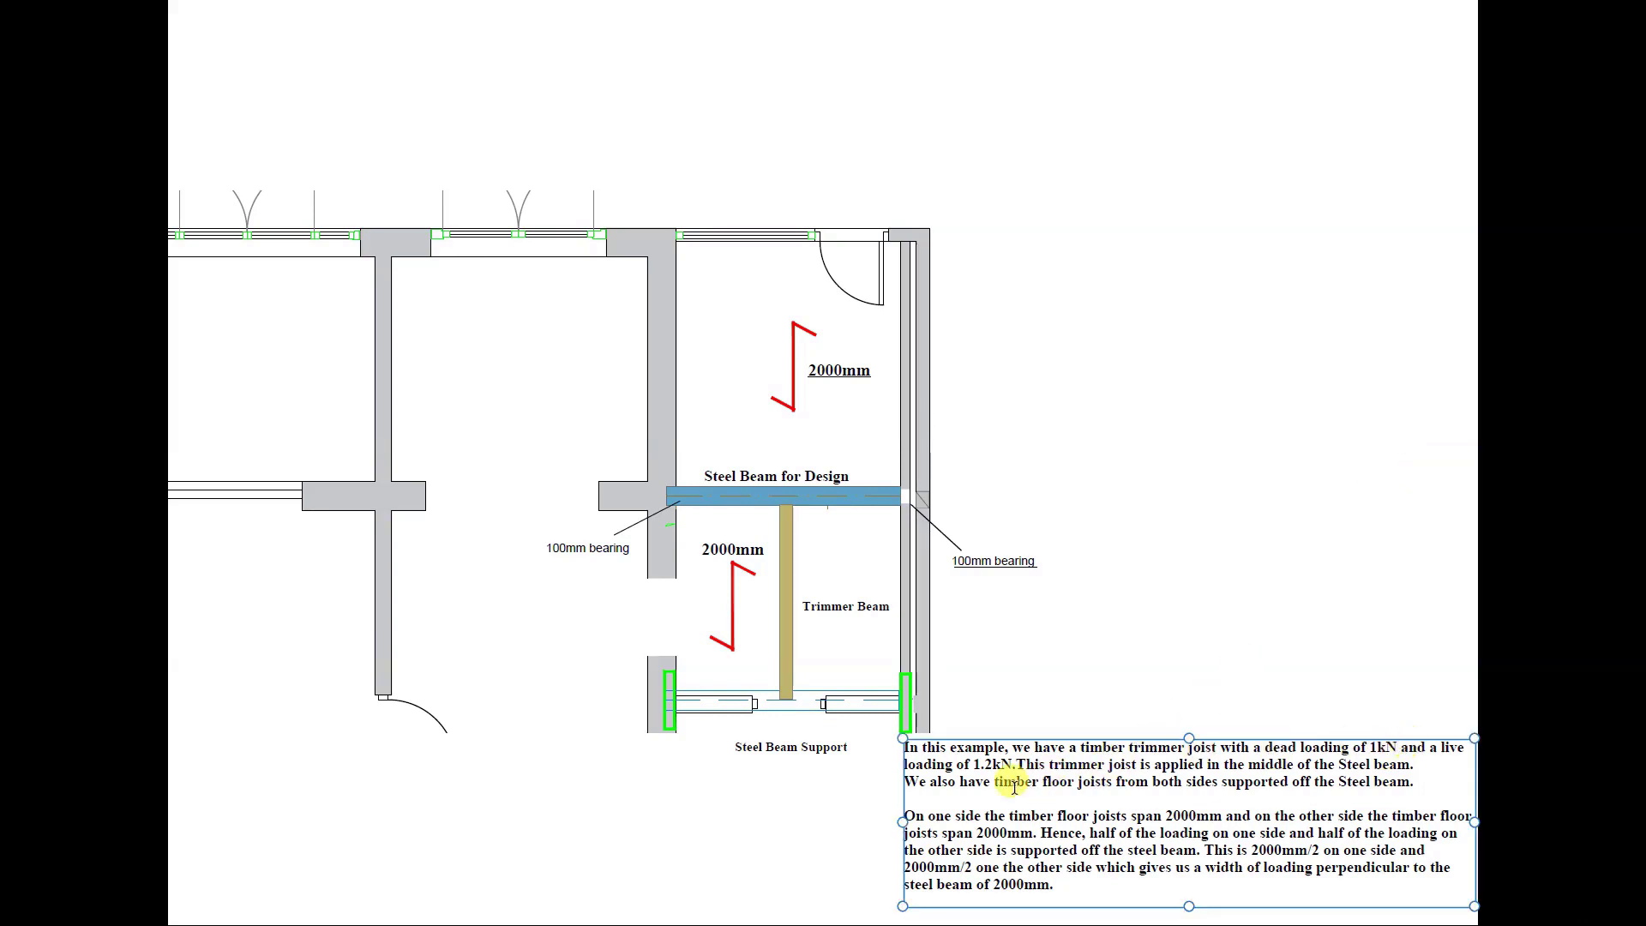
key(alt+Tab)
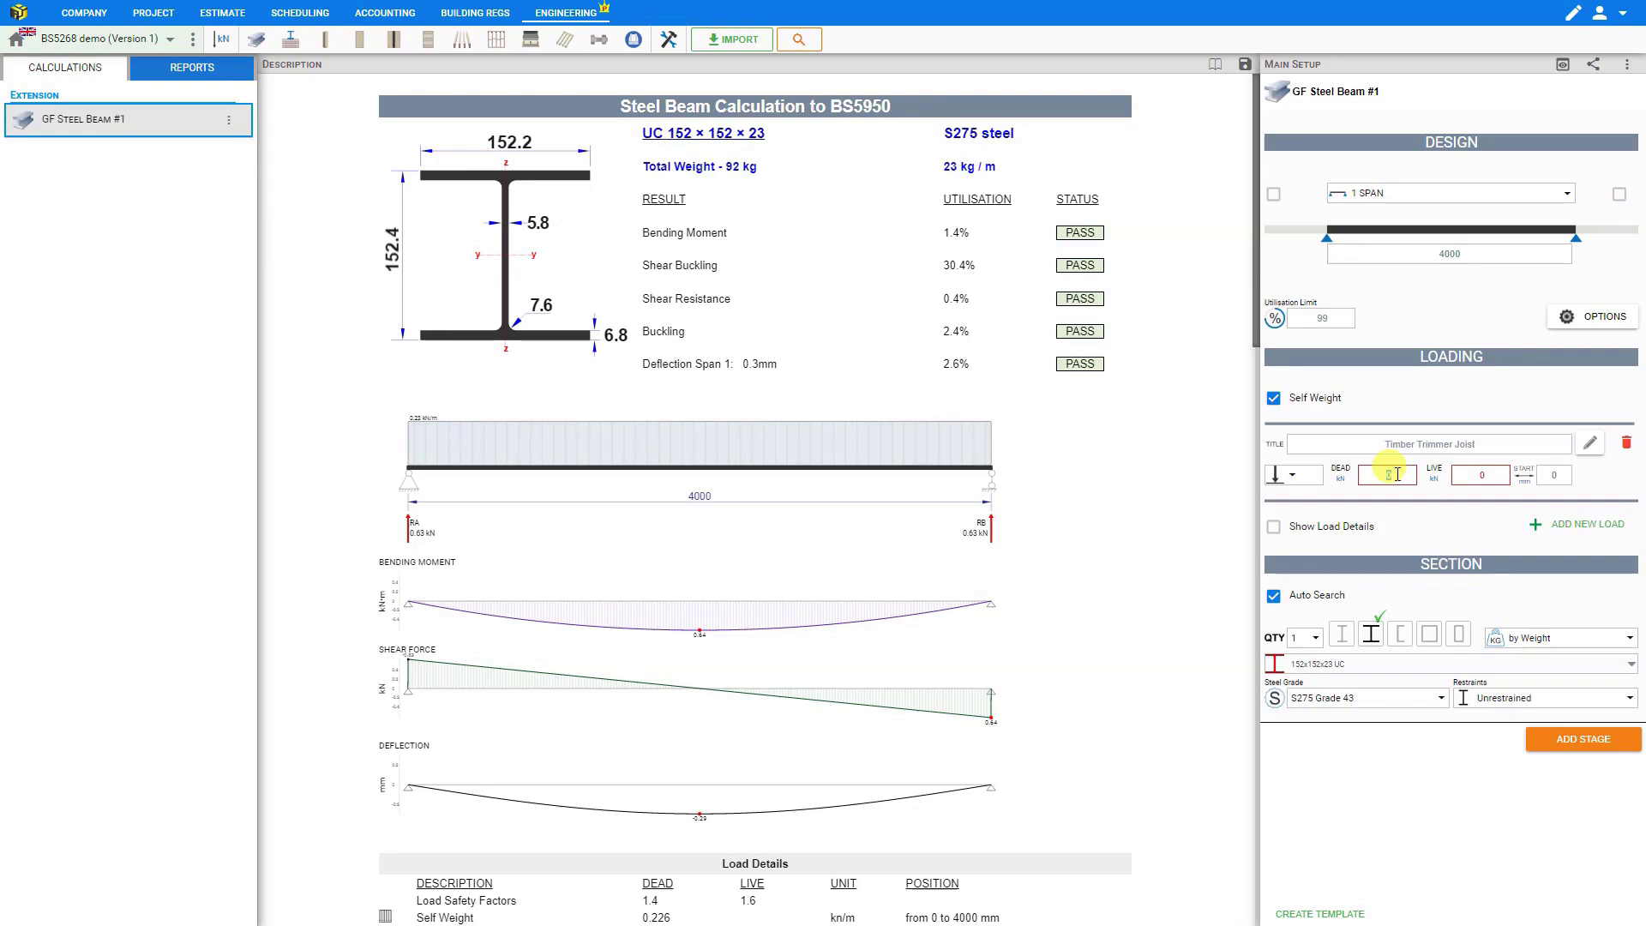
text(1)
click(1497, 477)
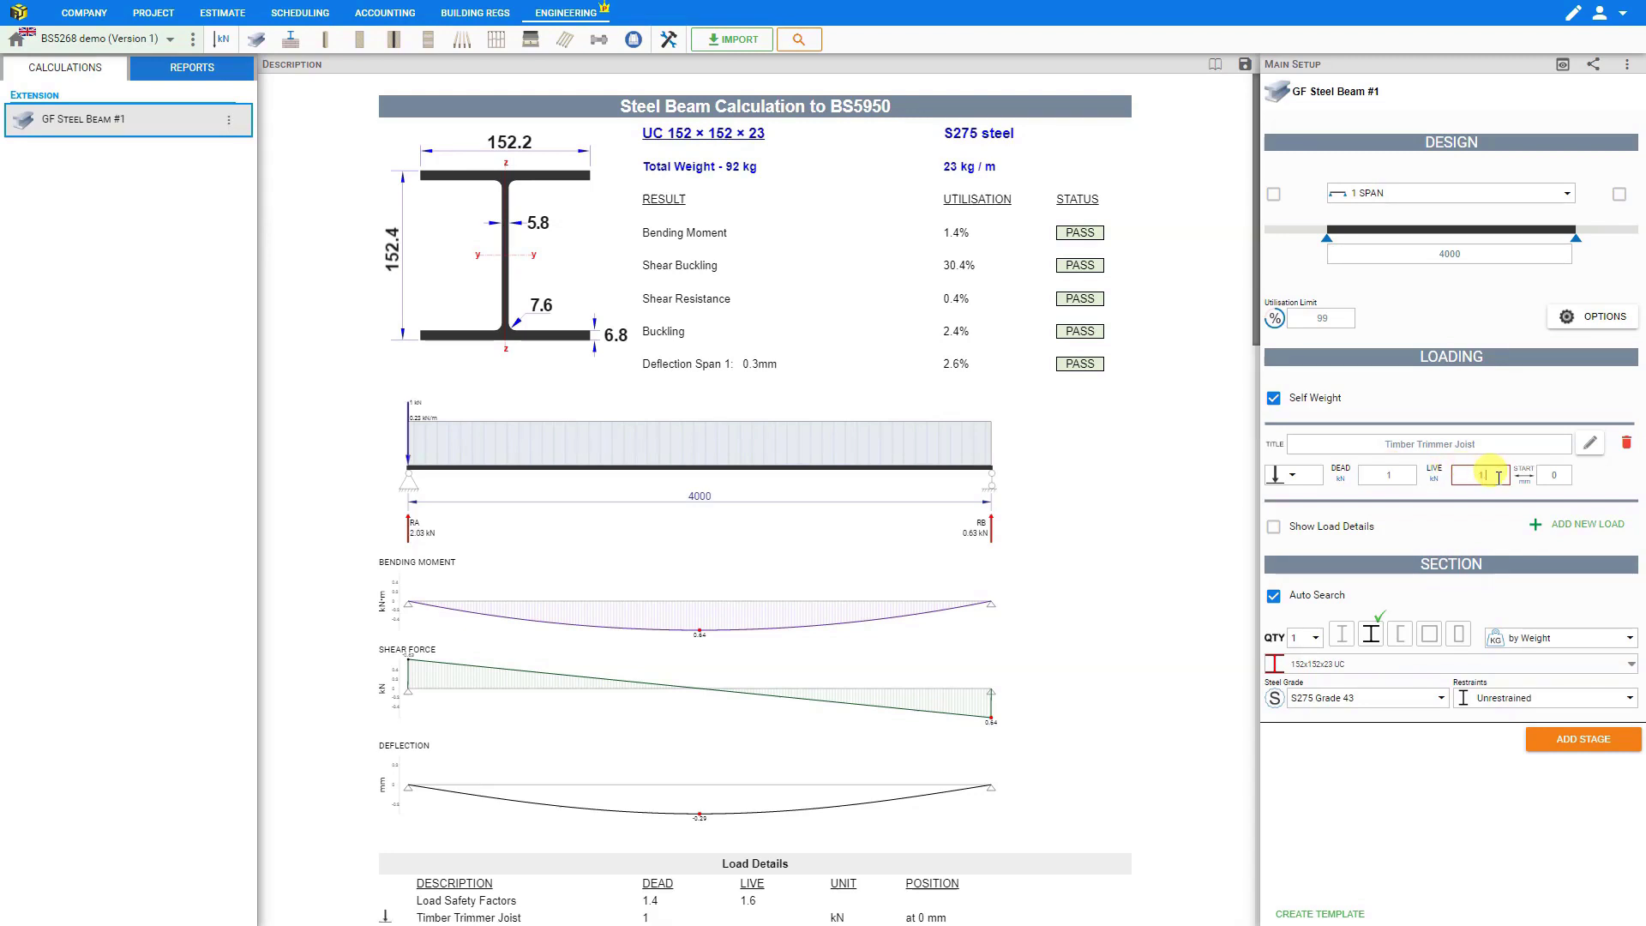
click(1502, 497)
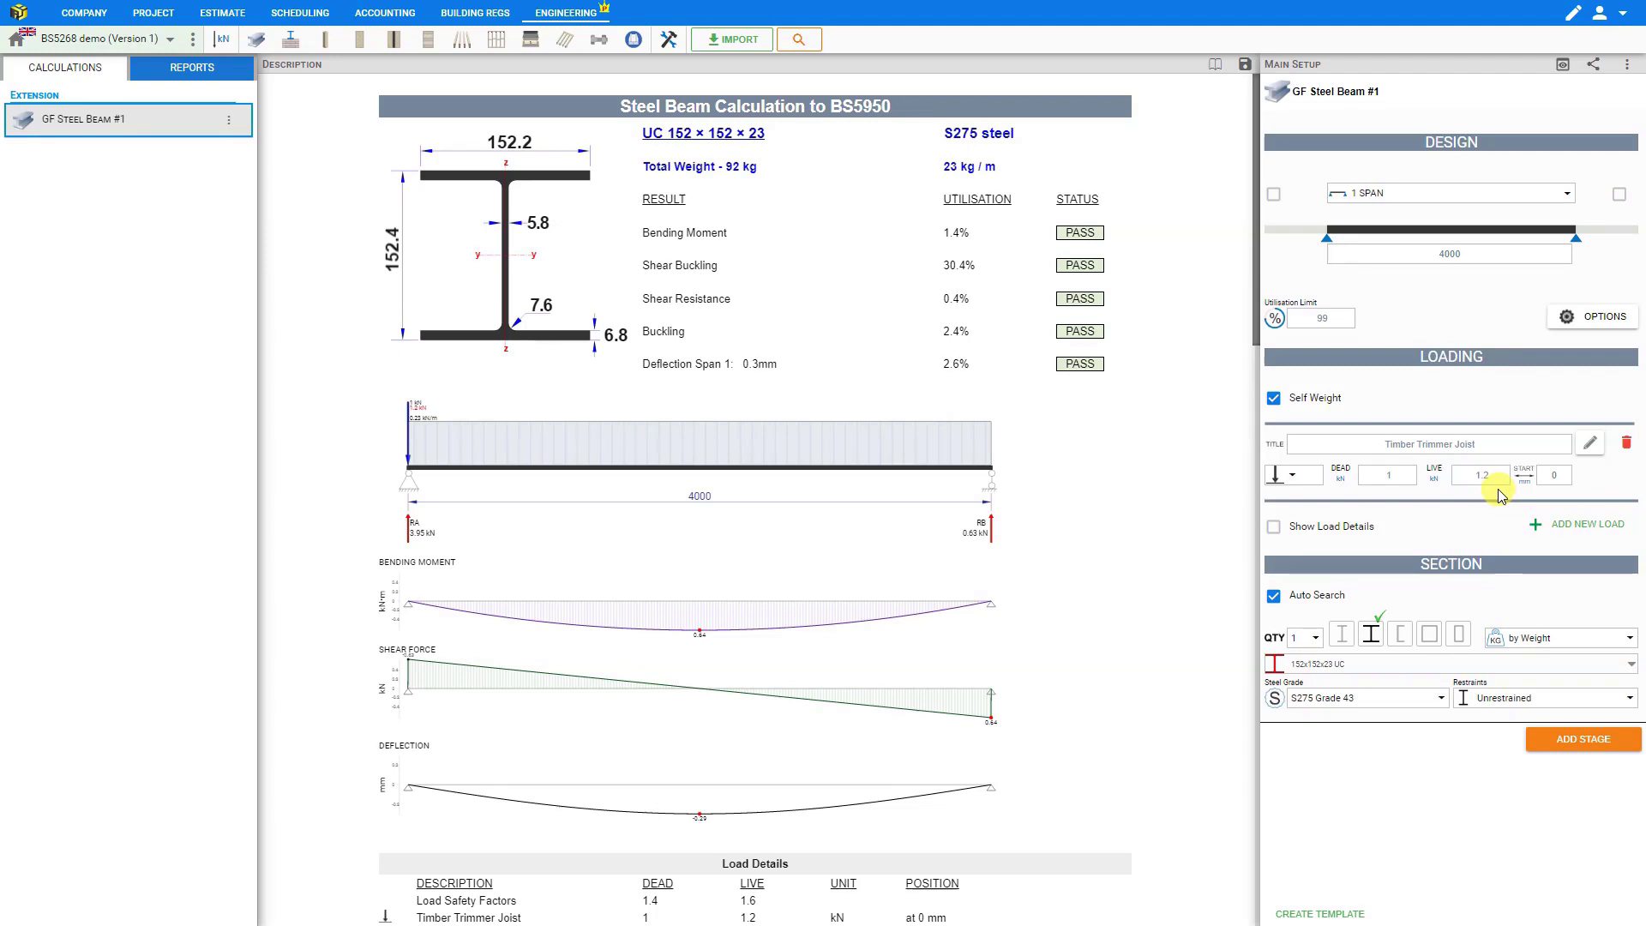
Position the trimmer joist point load 2000 mm from the start of the beam.
click(1554, 476)
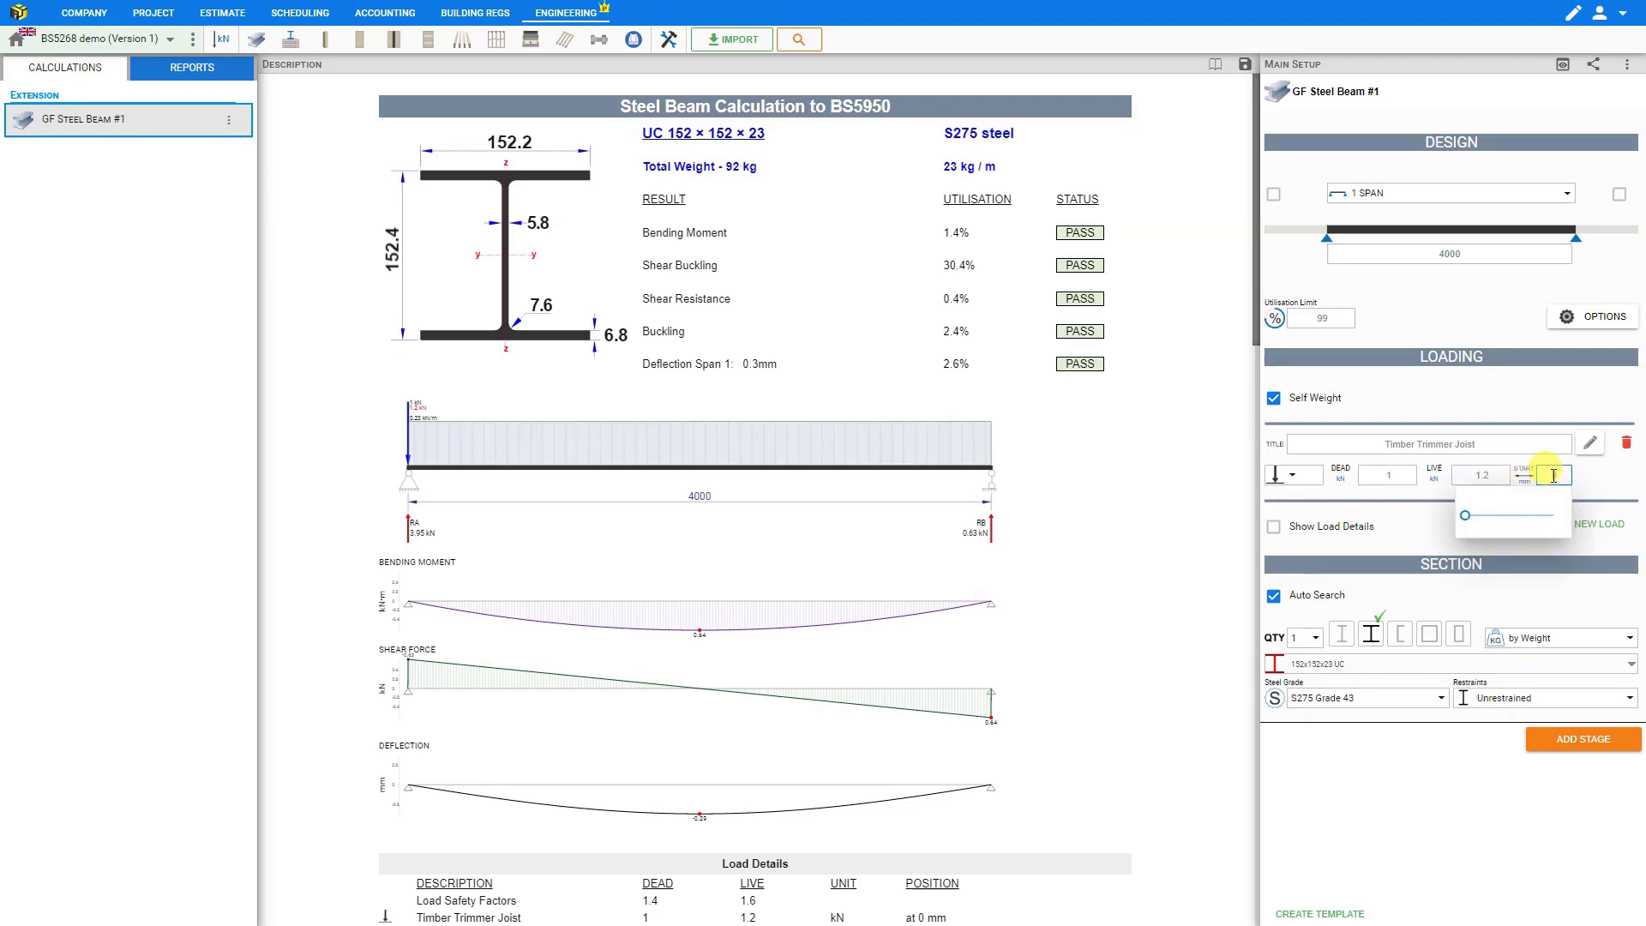
click(1468, 517)
drag(1472, 520, 1496, 516)
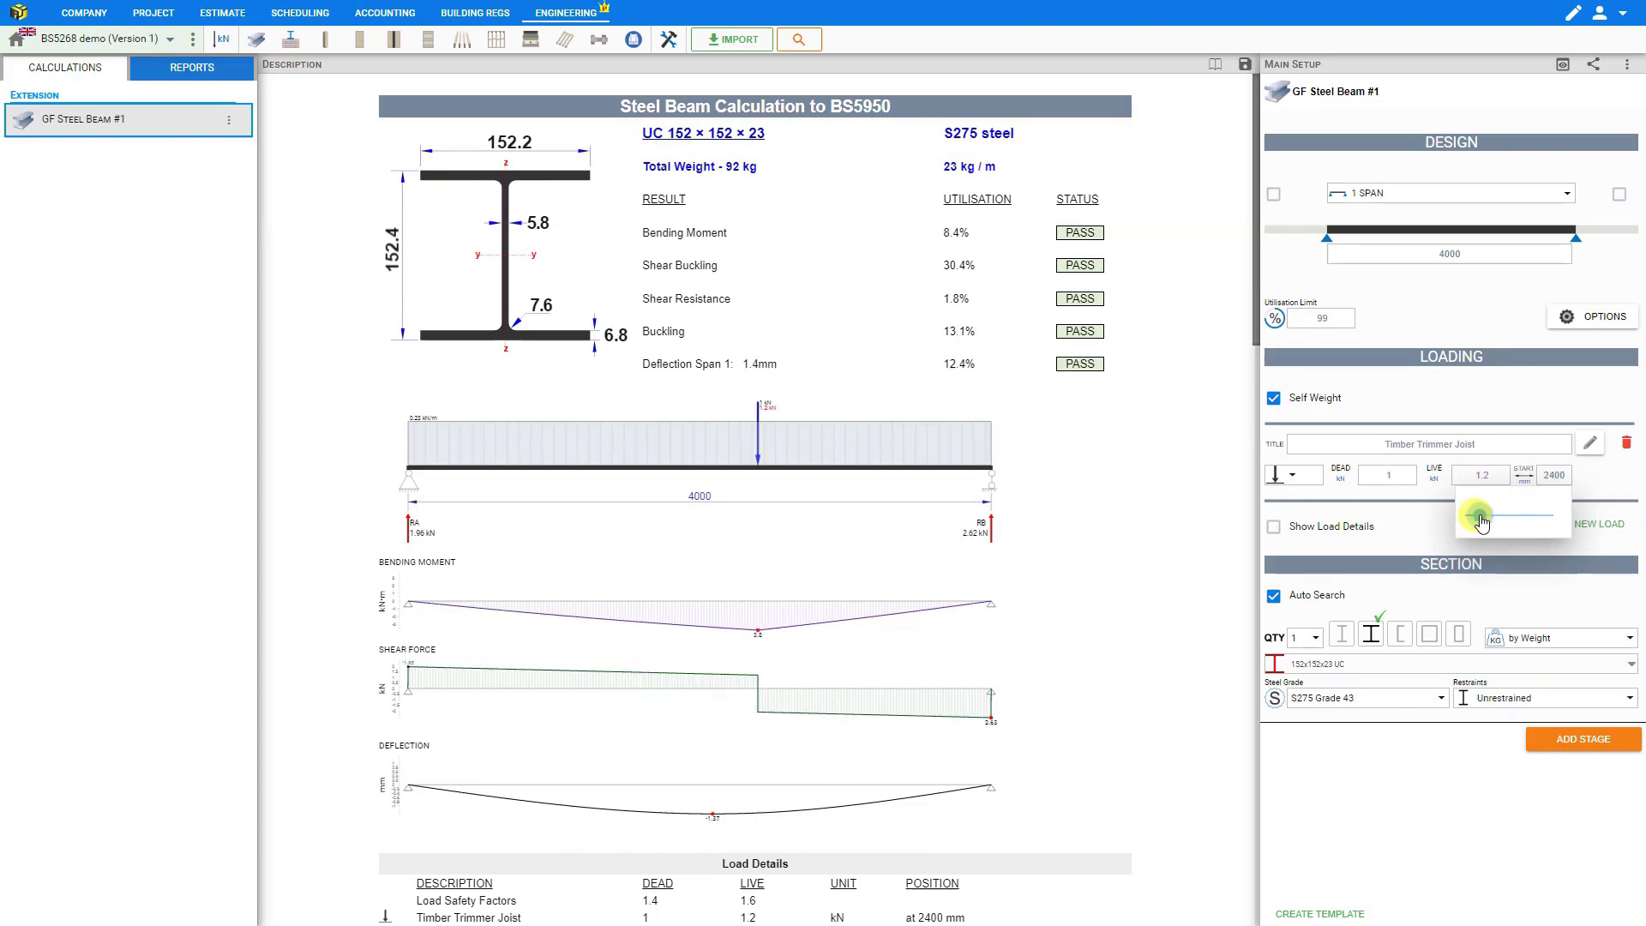
double_click(1553, 476)
text(2000)
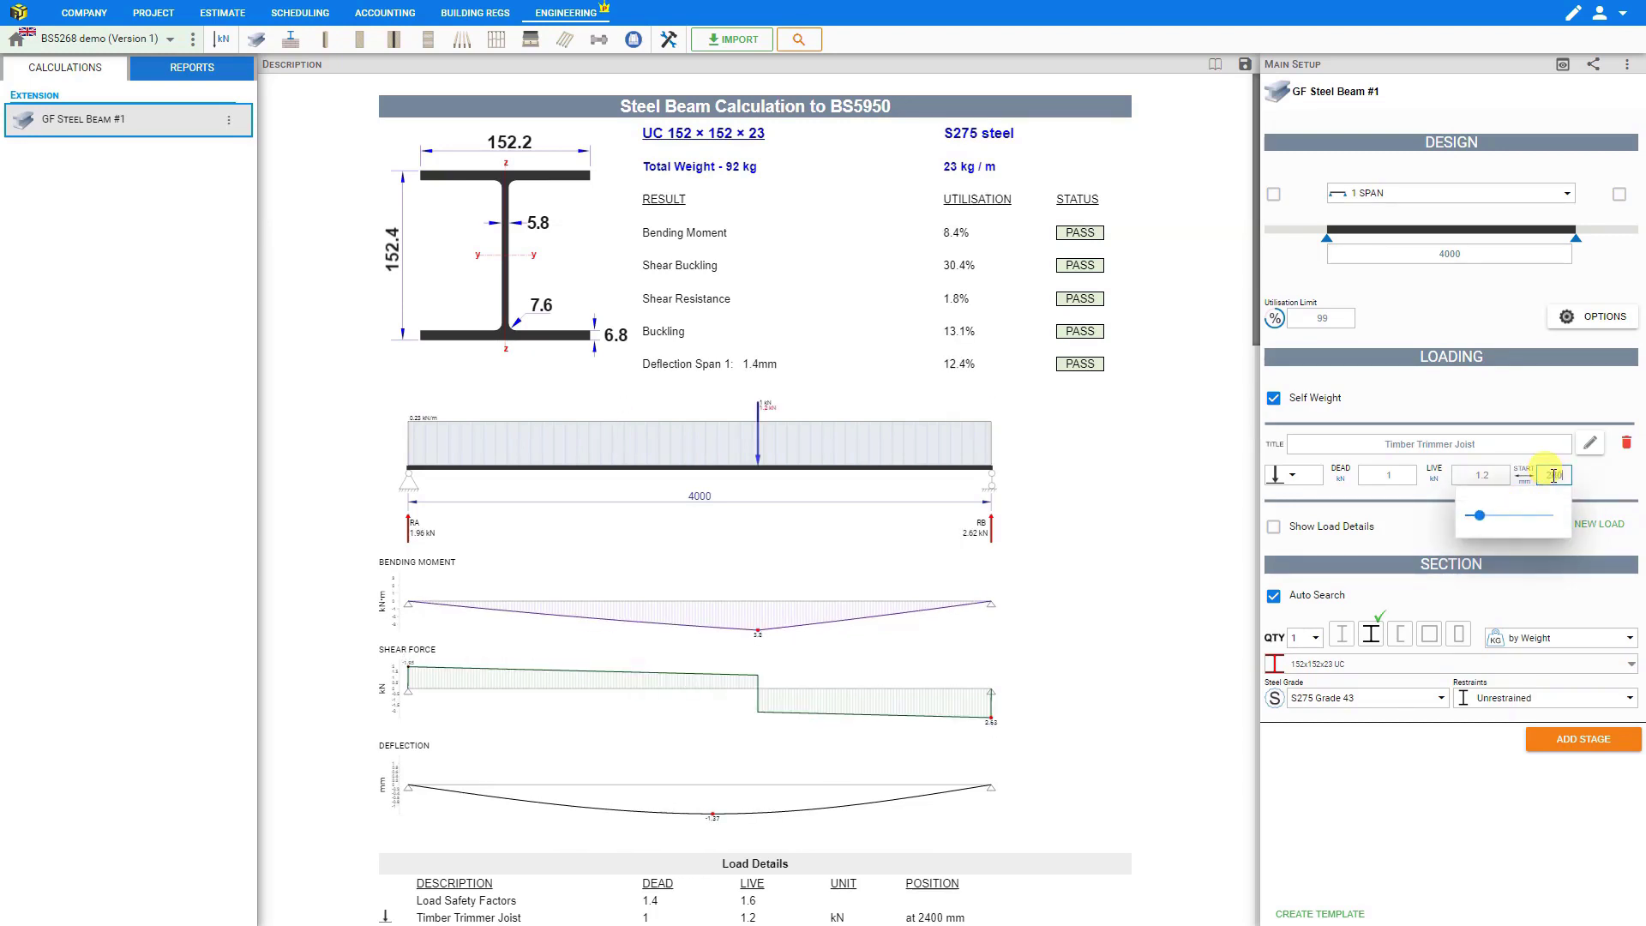
key(Return)
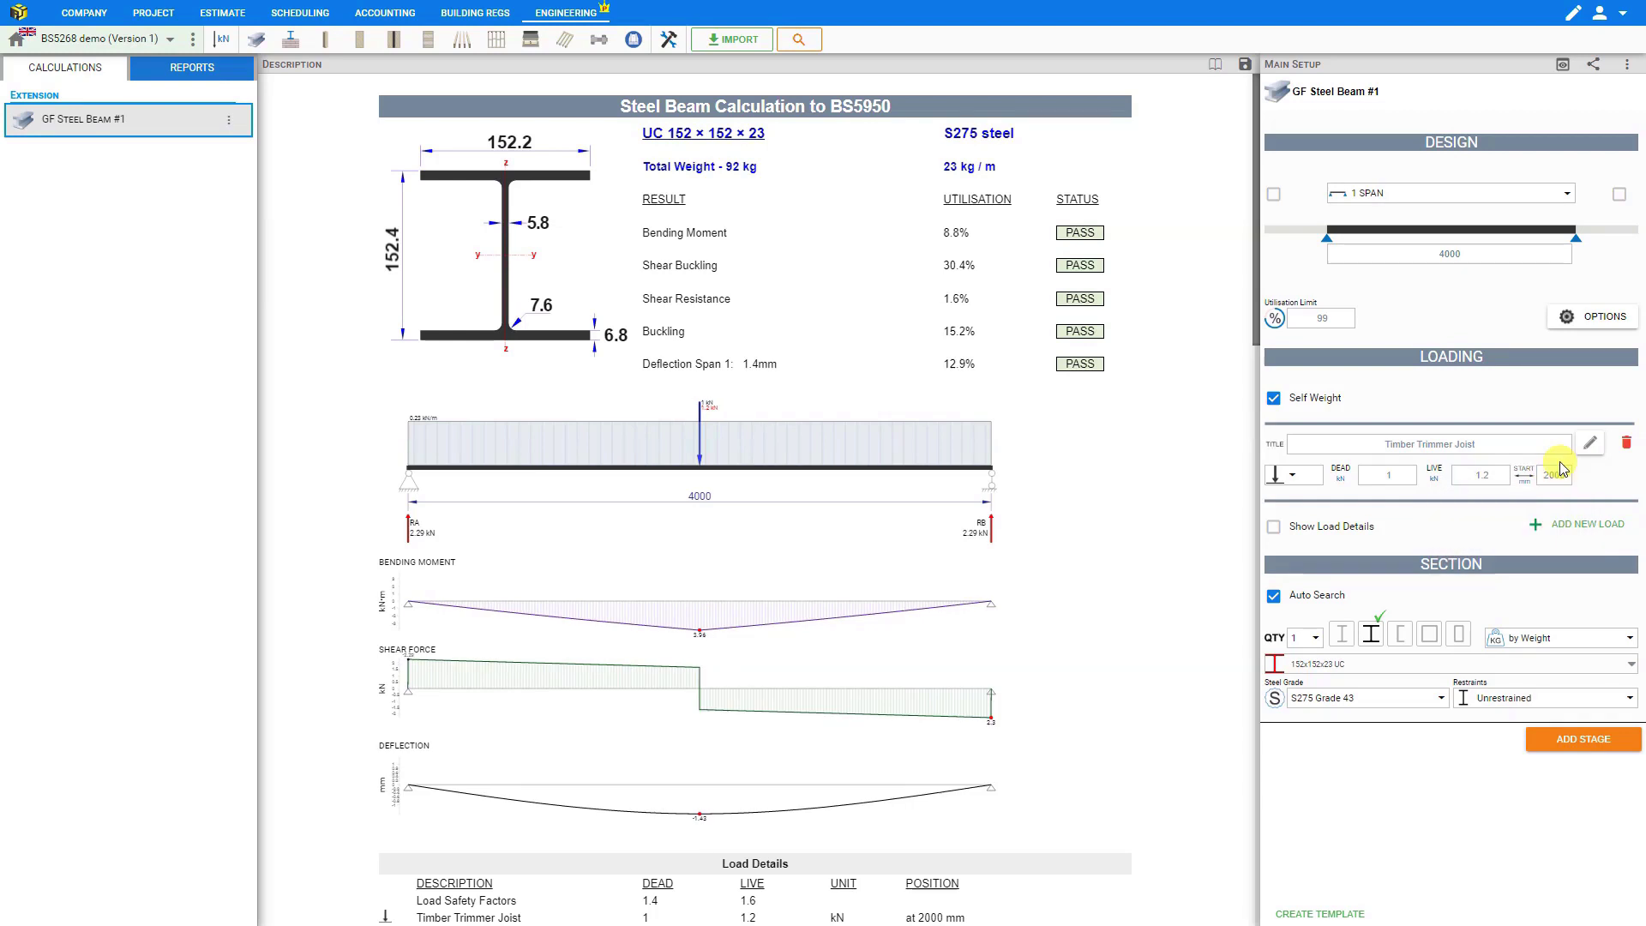
Add a second, uniformly distributed load and title it Timber Floor Joists.
click(1600, 527)
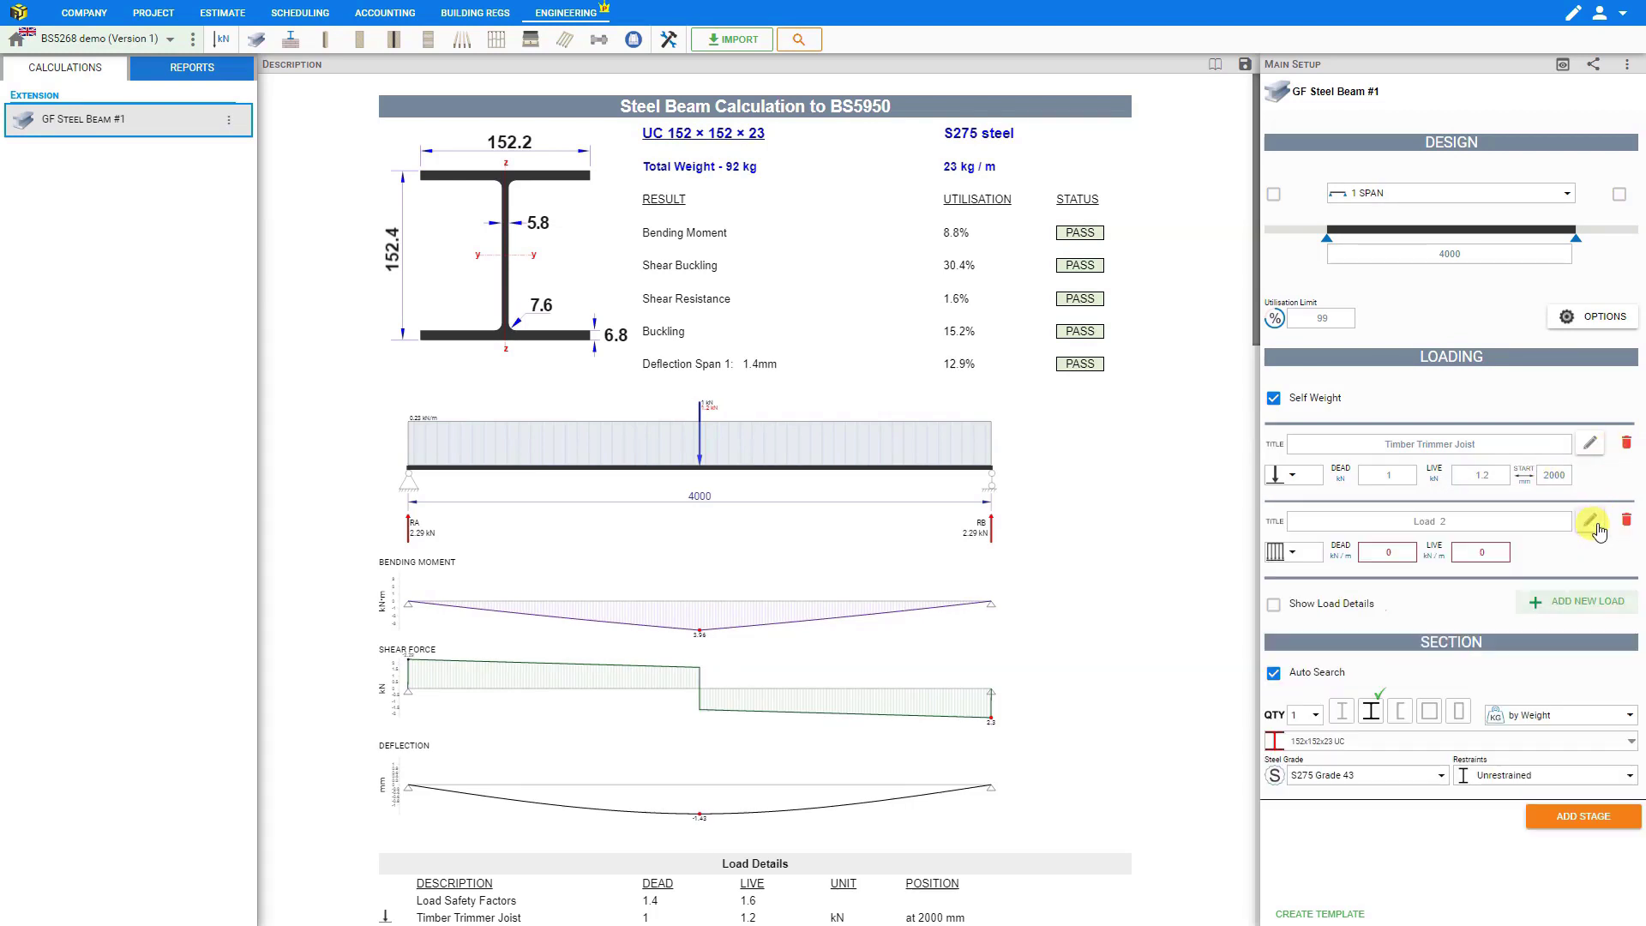
click(1437, 521)
text(Tim)
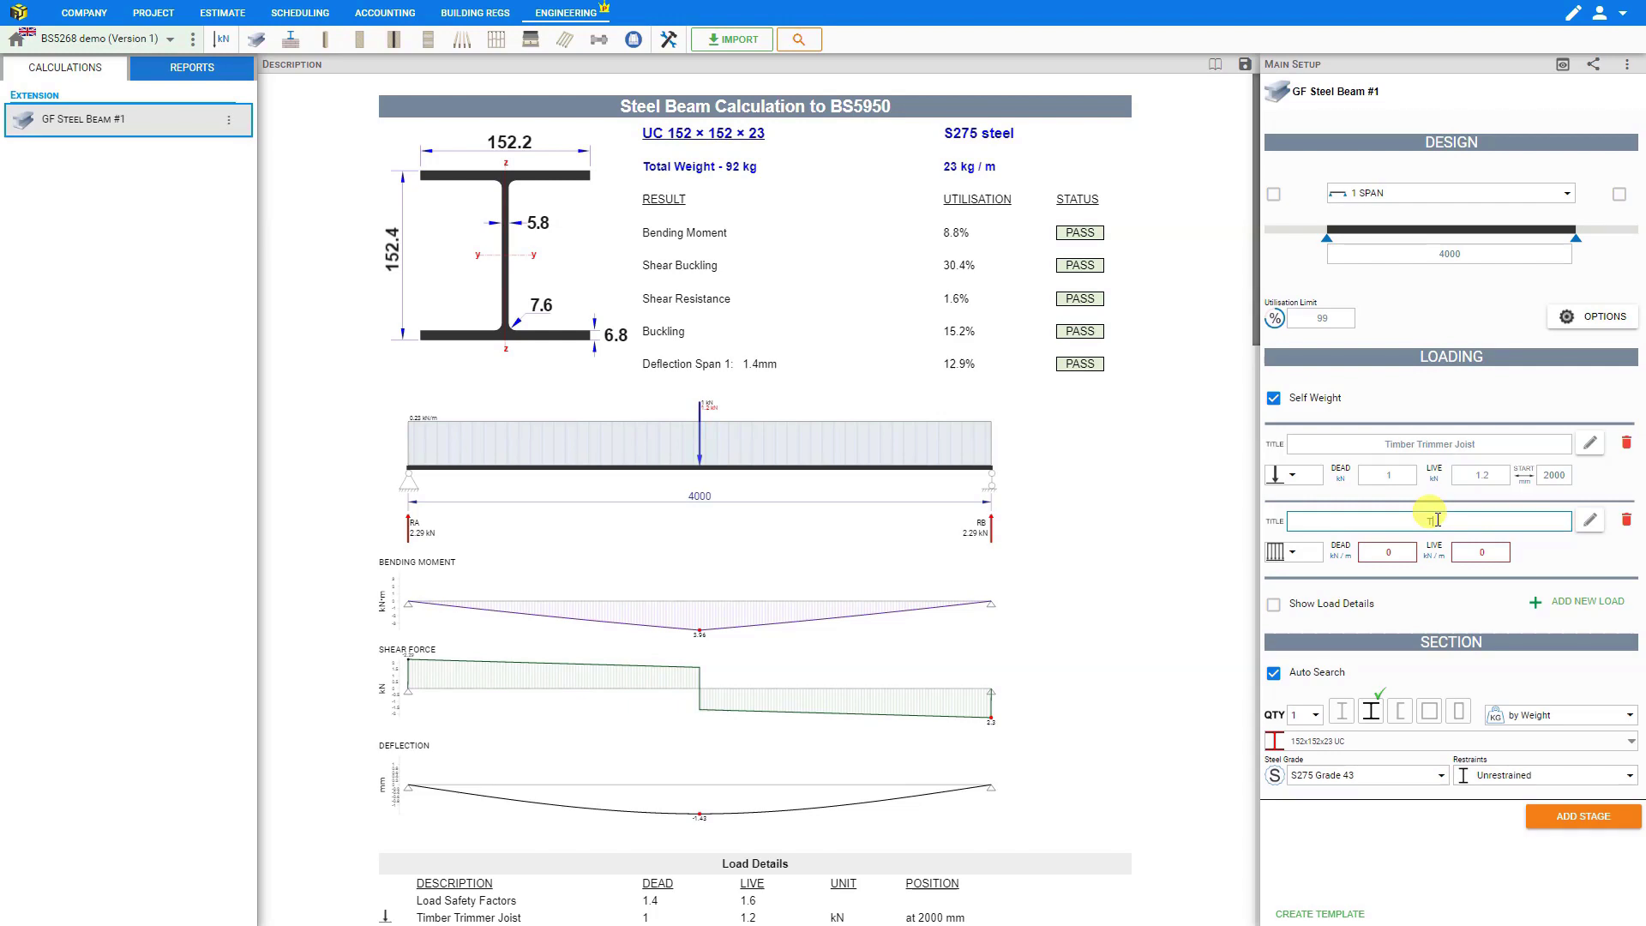
text(ber Floor Joists)
Open the floor joist load's details and fill its build-up from the Timber Floor entry of the system list.
click(1590, 525)
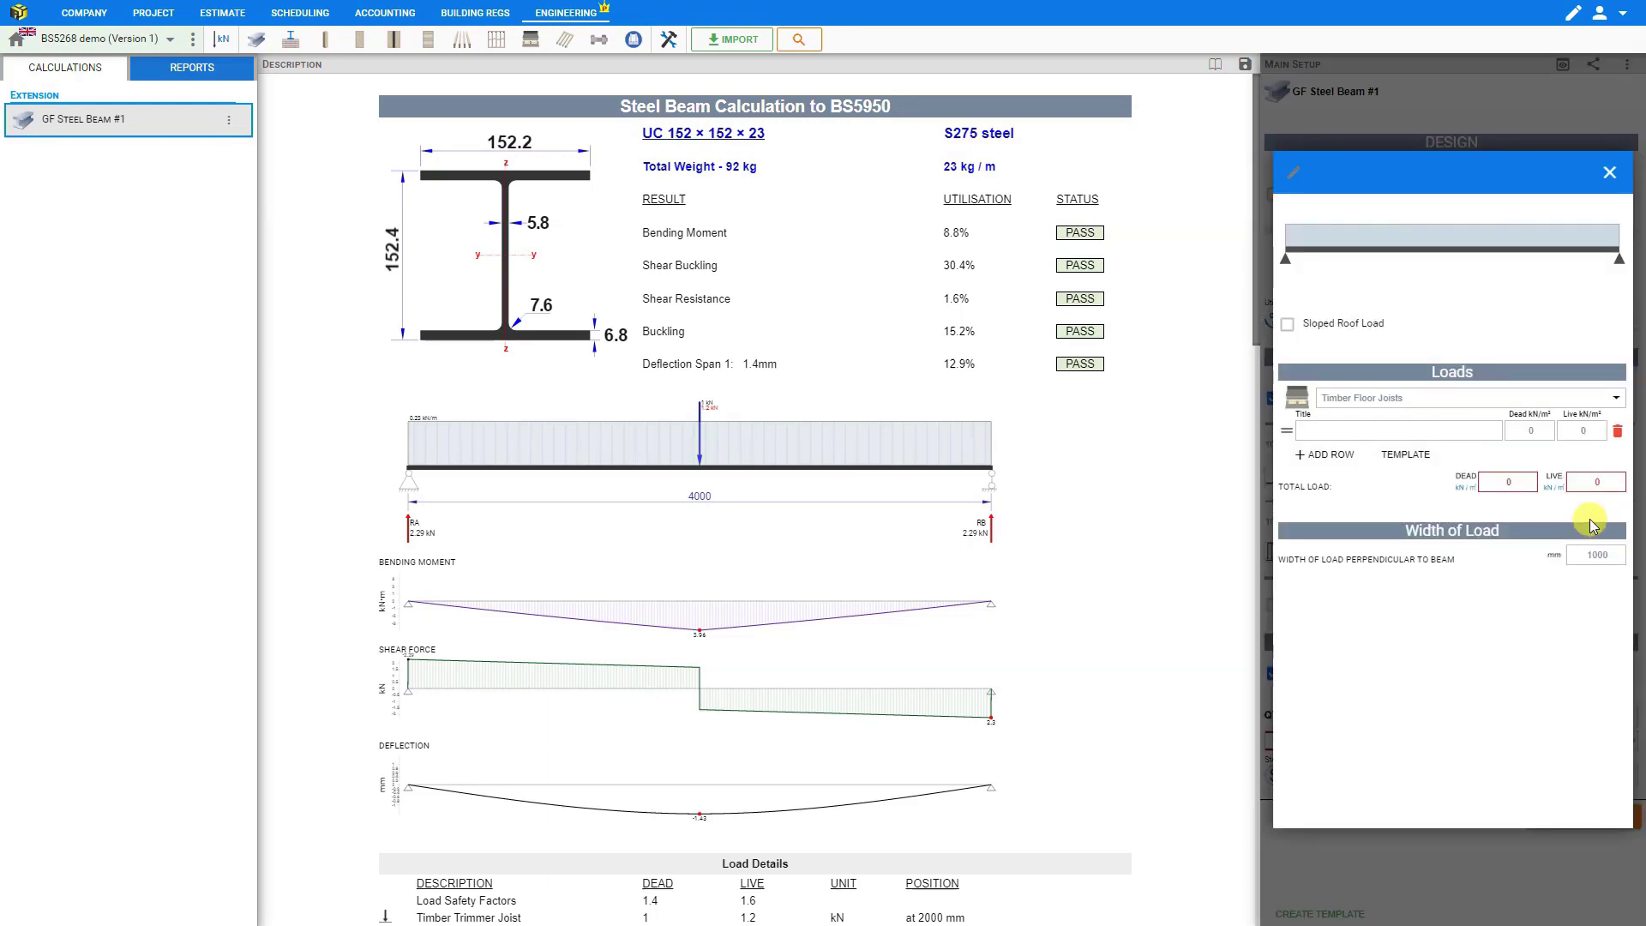
click(1618, 402)
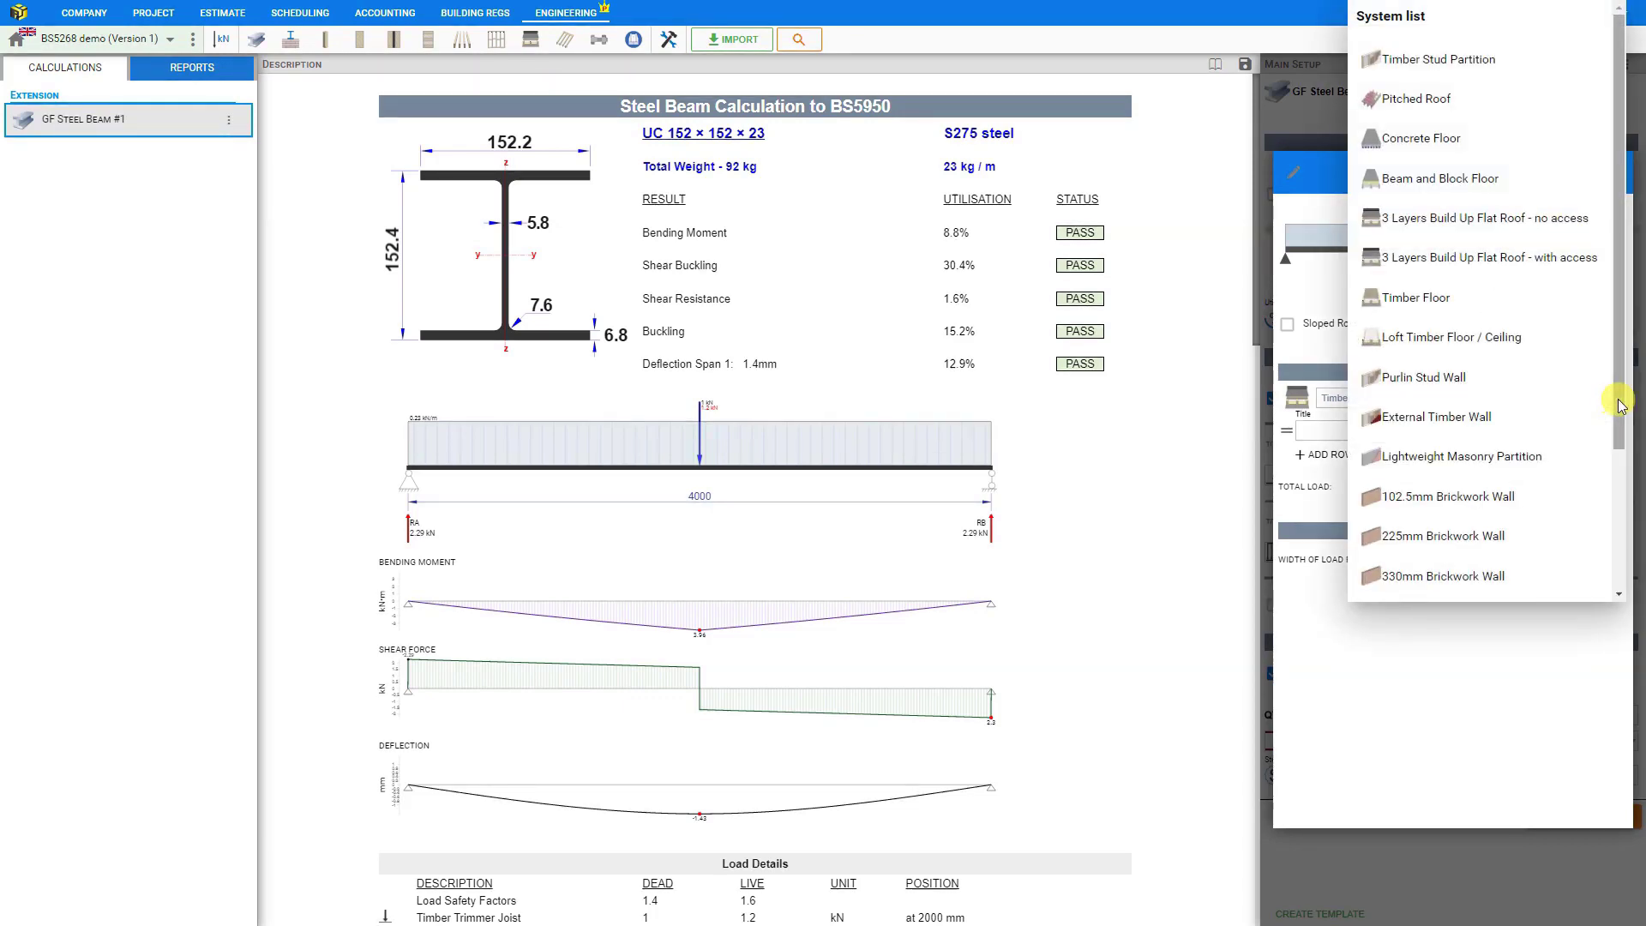
click(1437, 302)
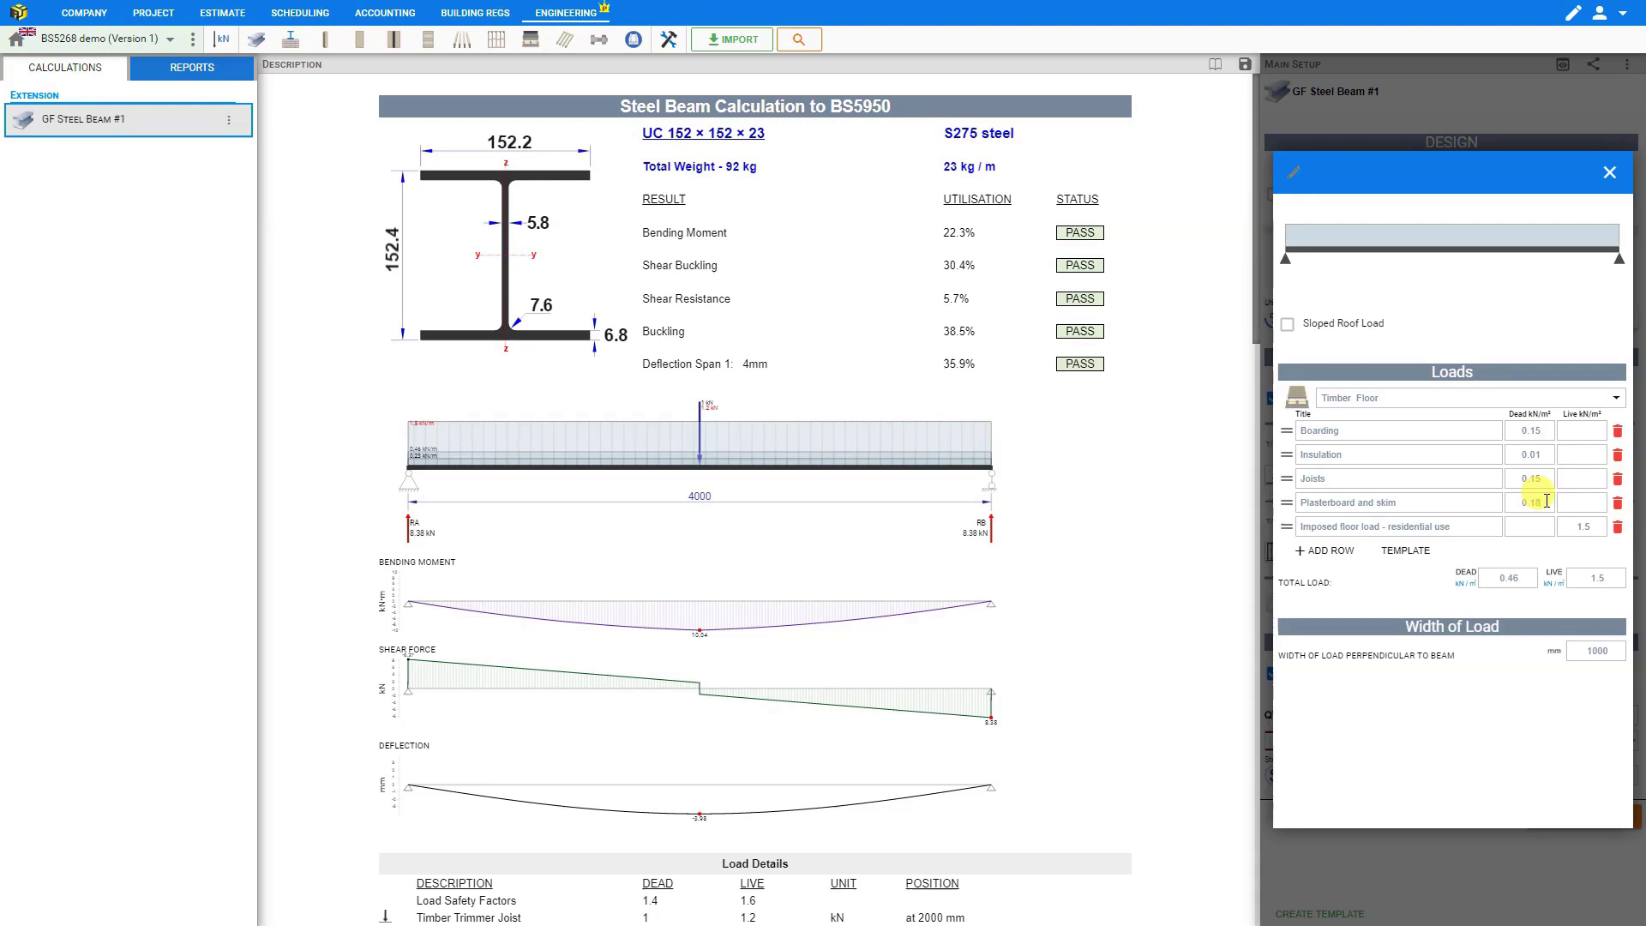
Add a Plywood row with a 0.12 kN/m² dead load to the floor build-up and move it between Insulation and Joists.
click(1335, 555)
click(1336, 551)
text(Plywood)
click(1542, 550)
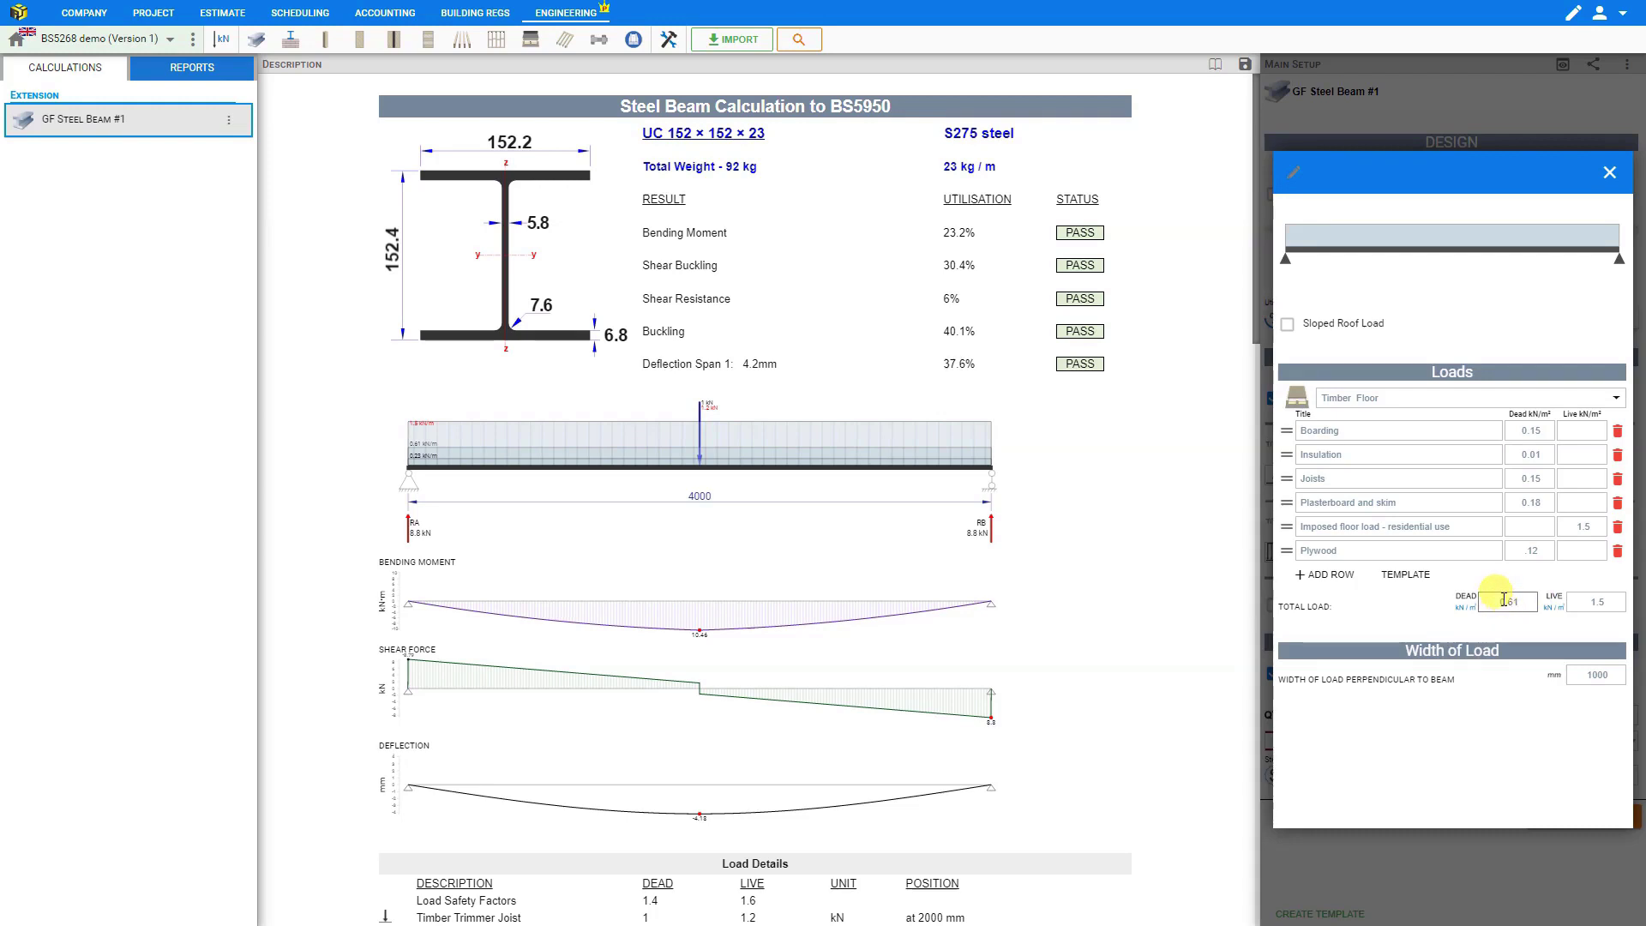
drag(1288, 558, 1289, 478)
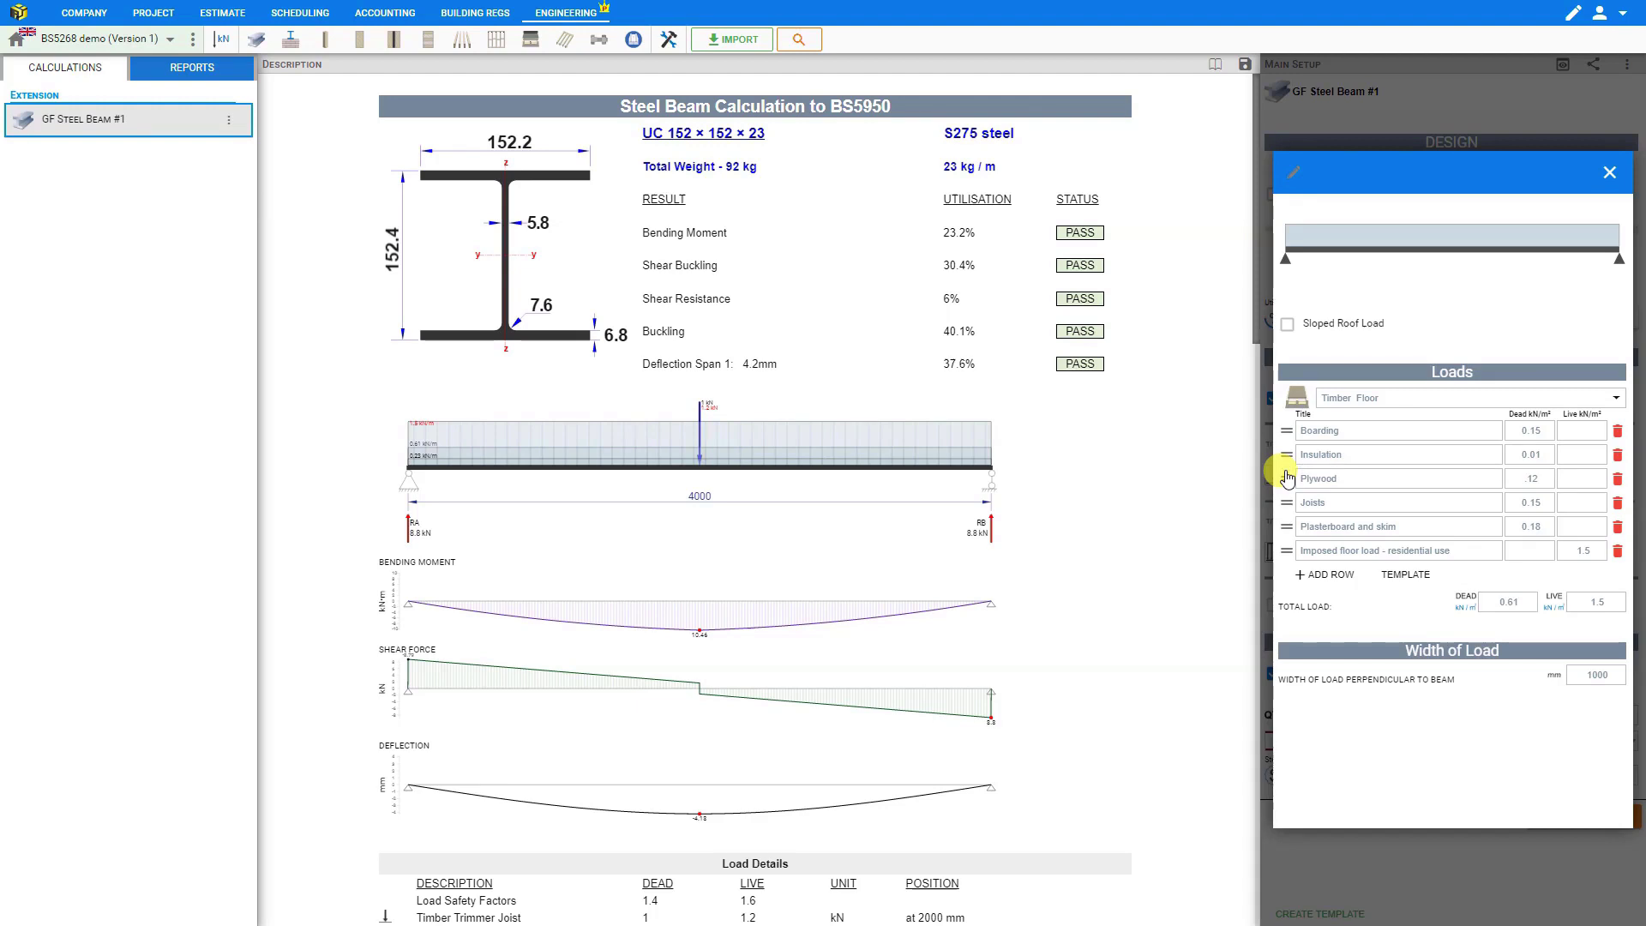
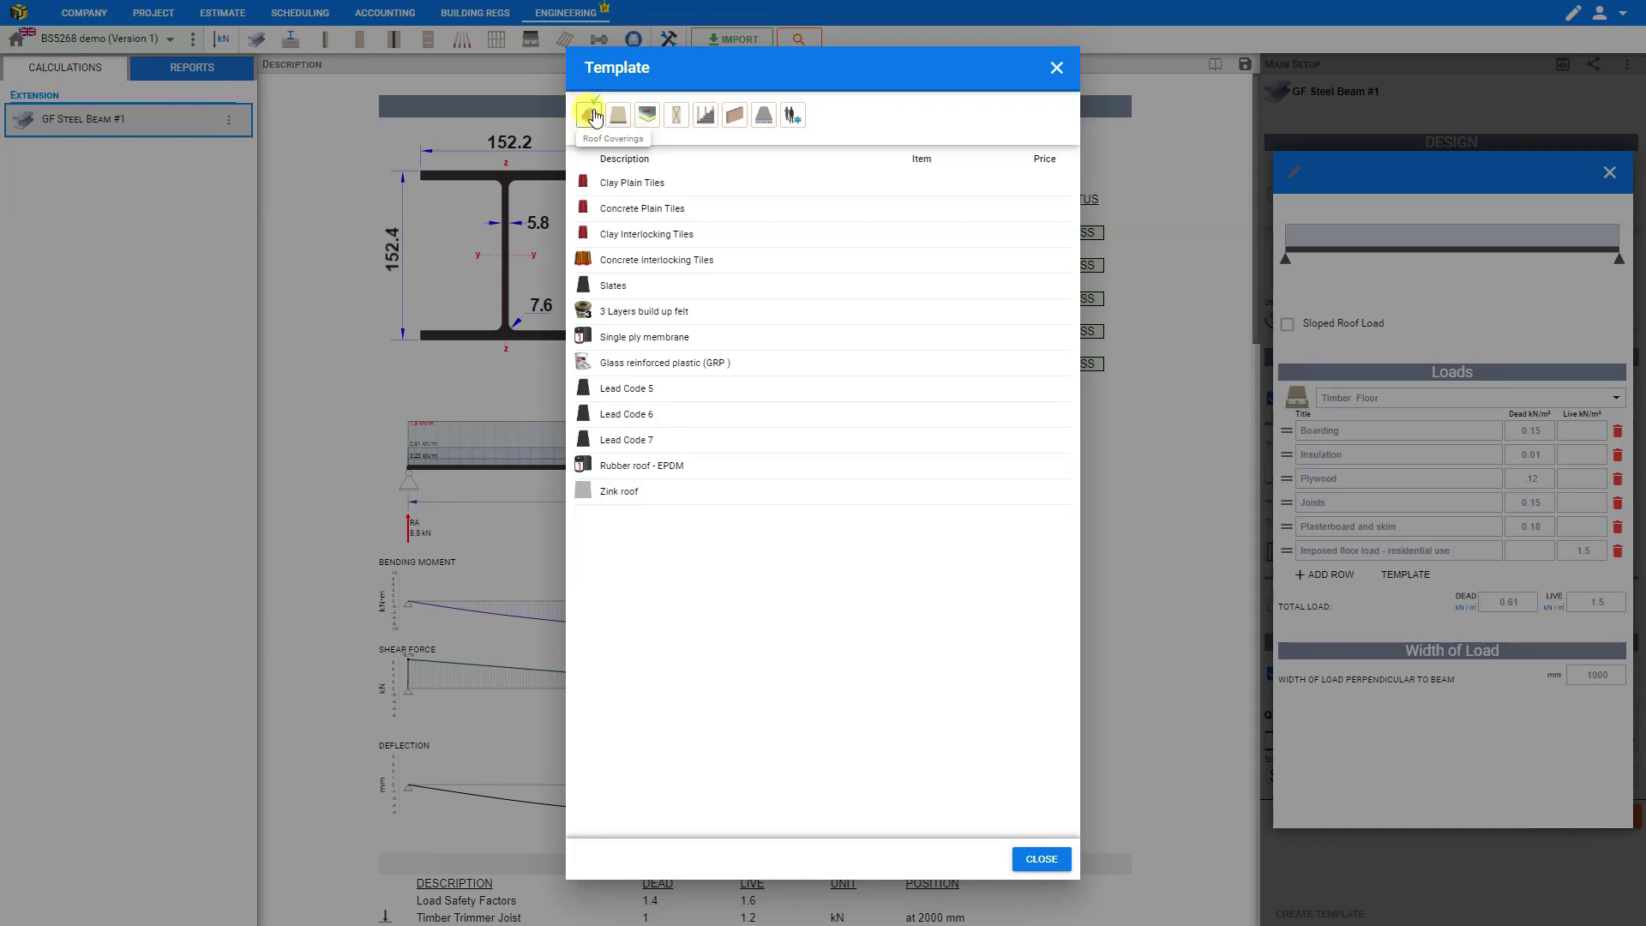
Browse the load templates for boards, insulation, timber, finishes, masonry, concrete floors and imposed loads, returning to the boards.
click(624, 122)
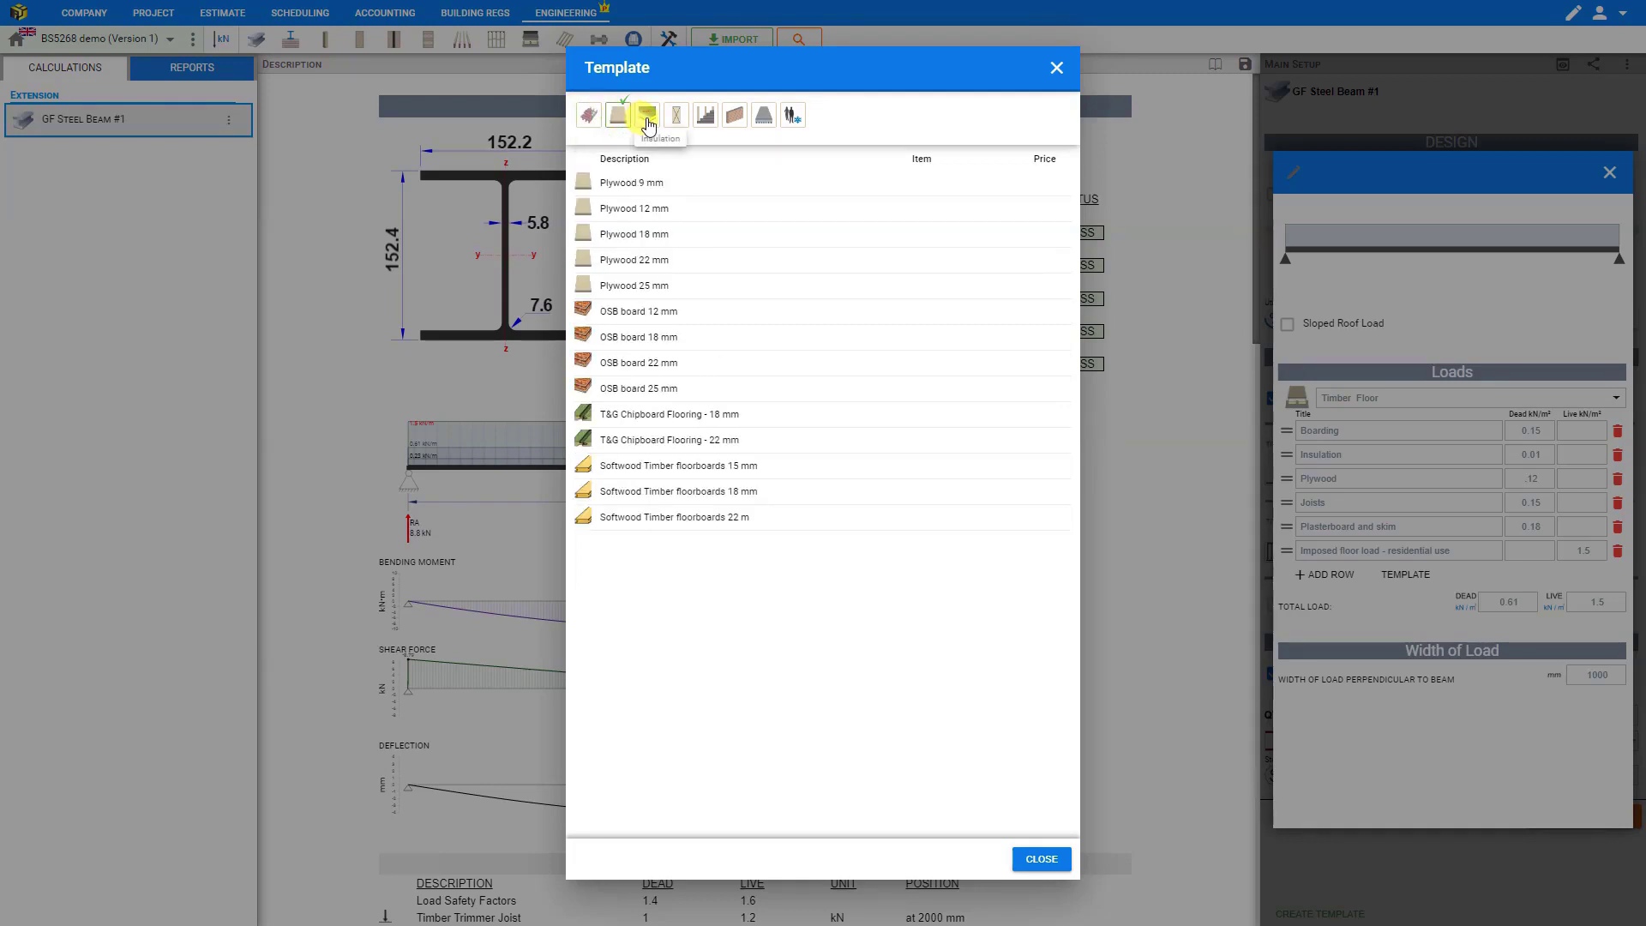
click(649, 125)
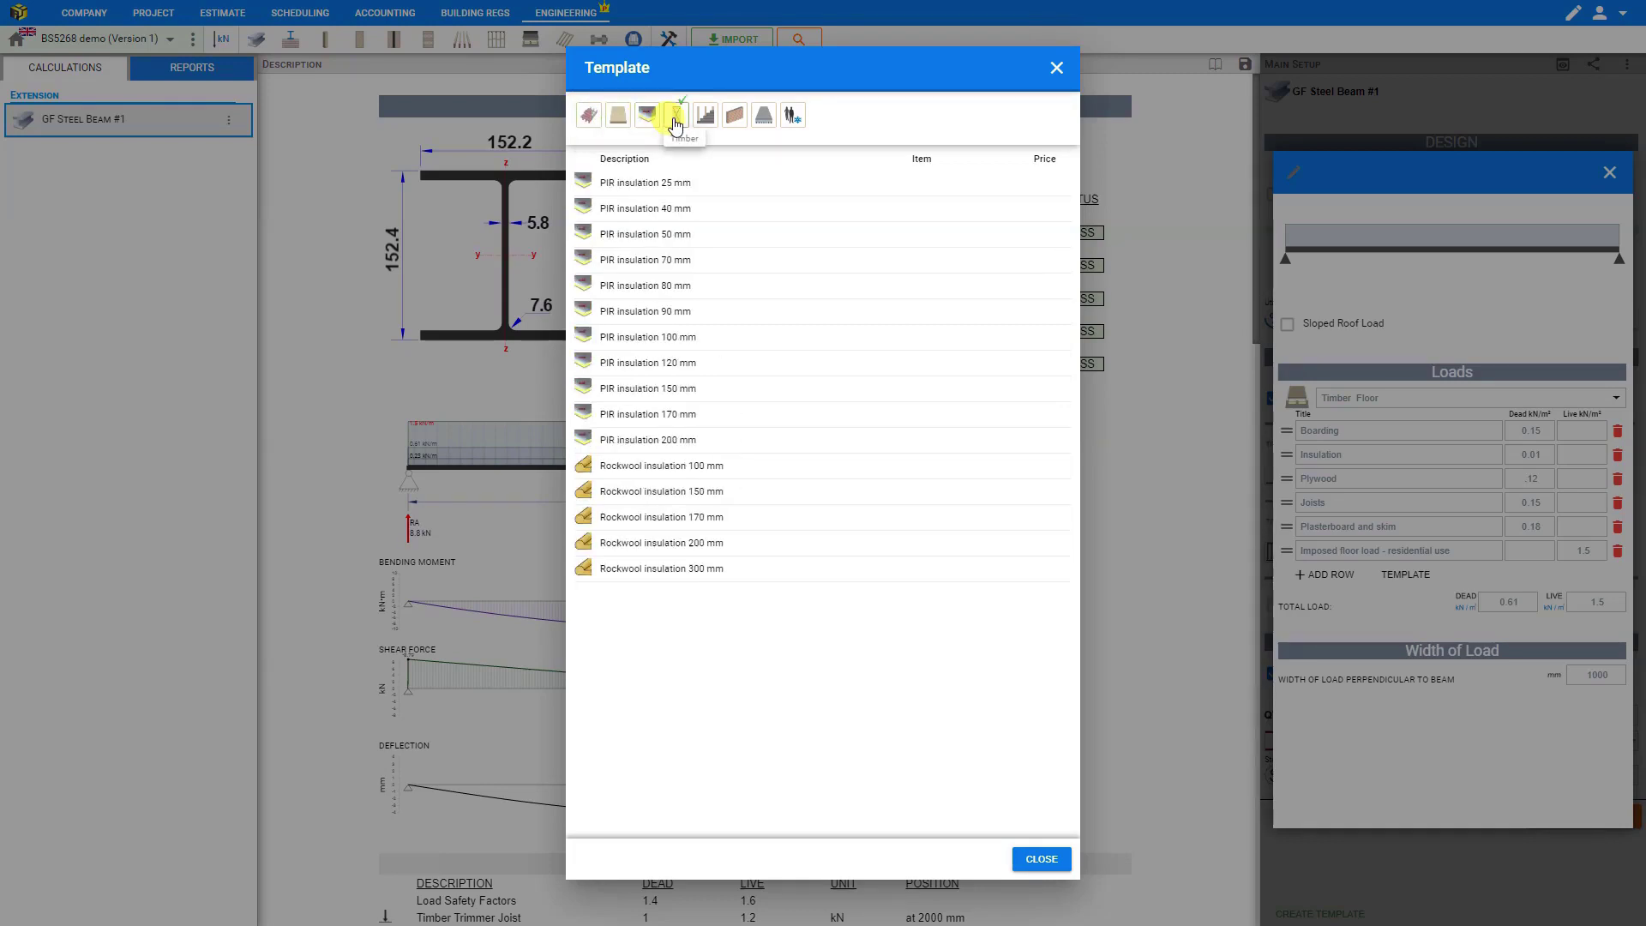
click(677, 120)
click(701, 120)
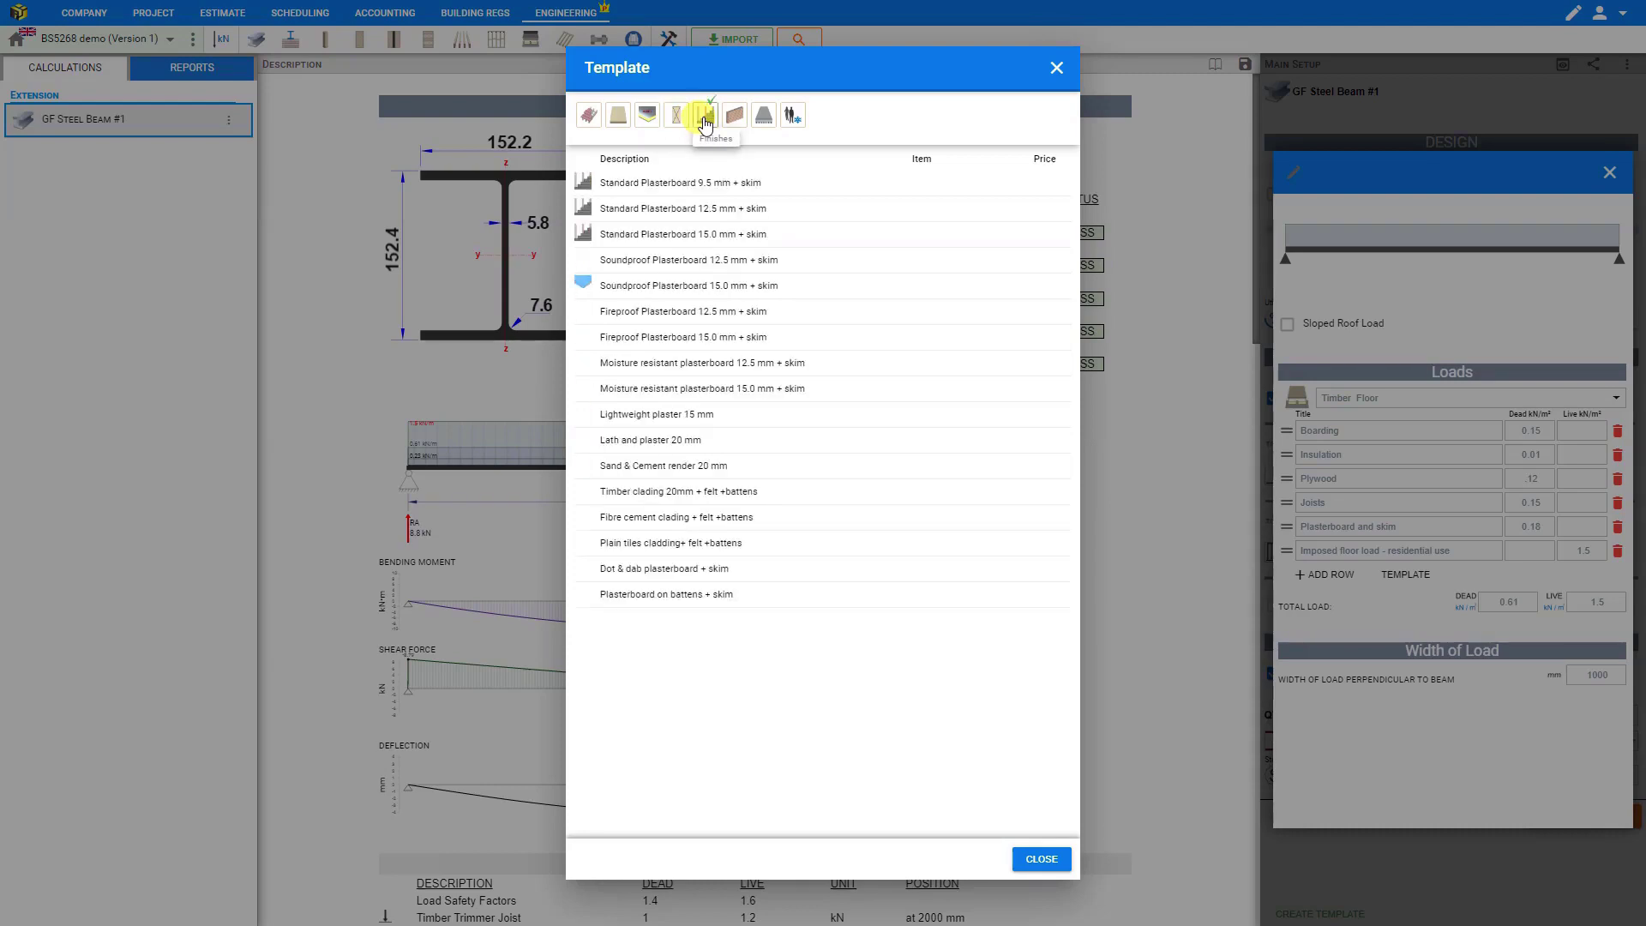
click(735, 119)
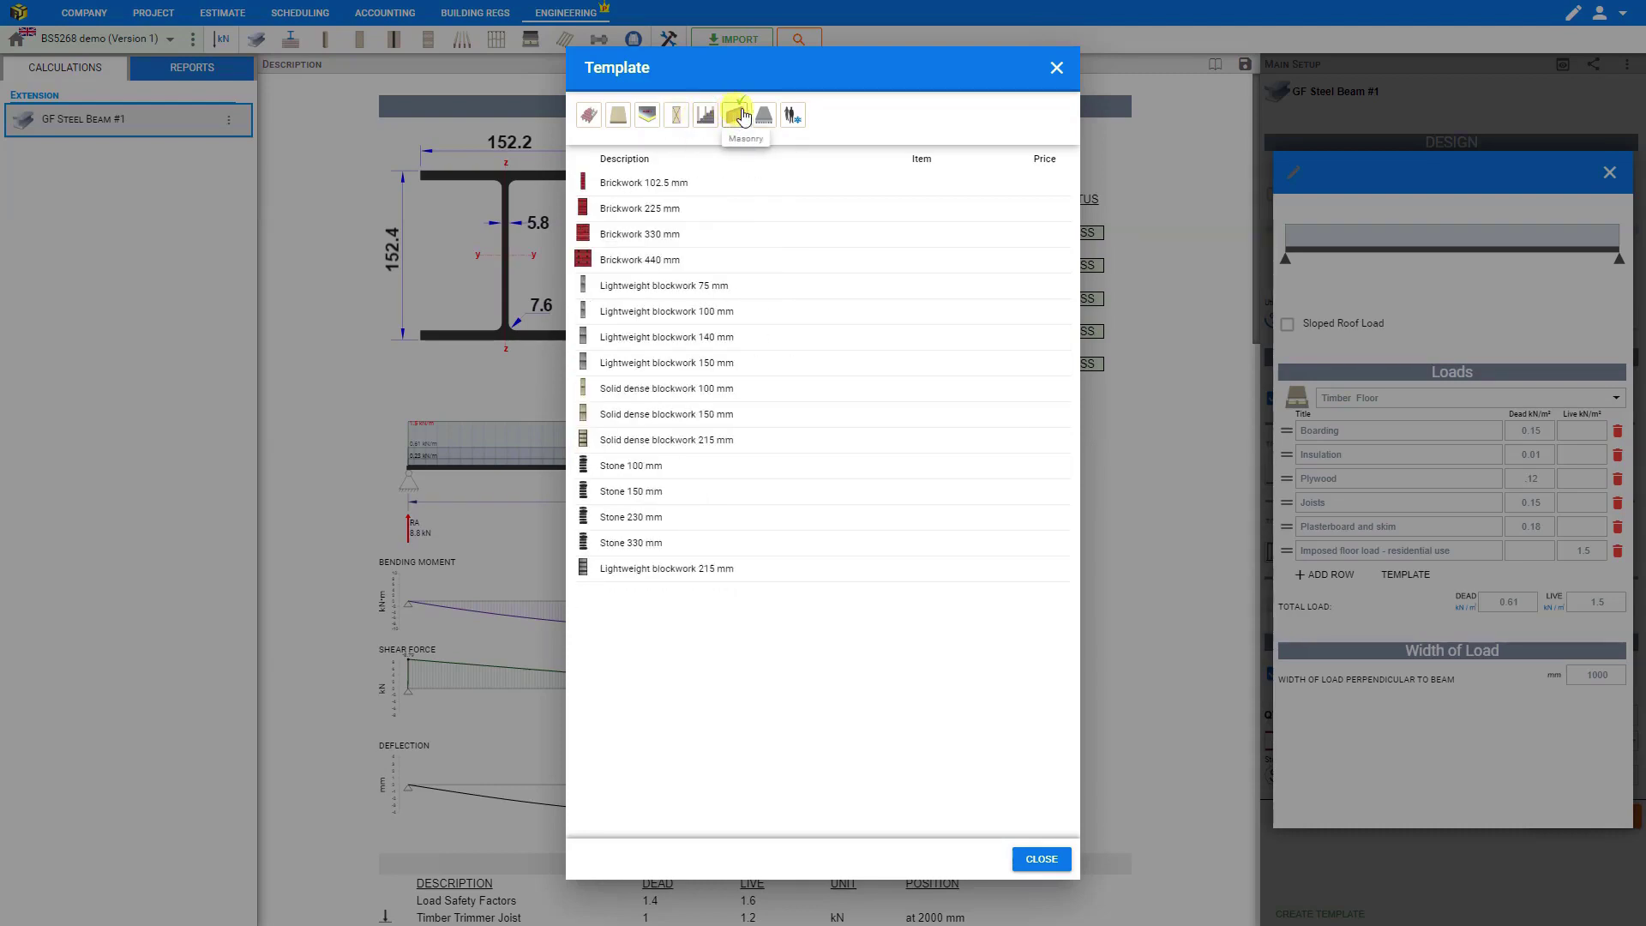
click(765, 115)
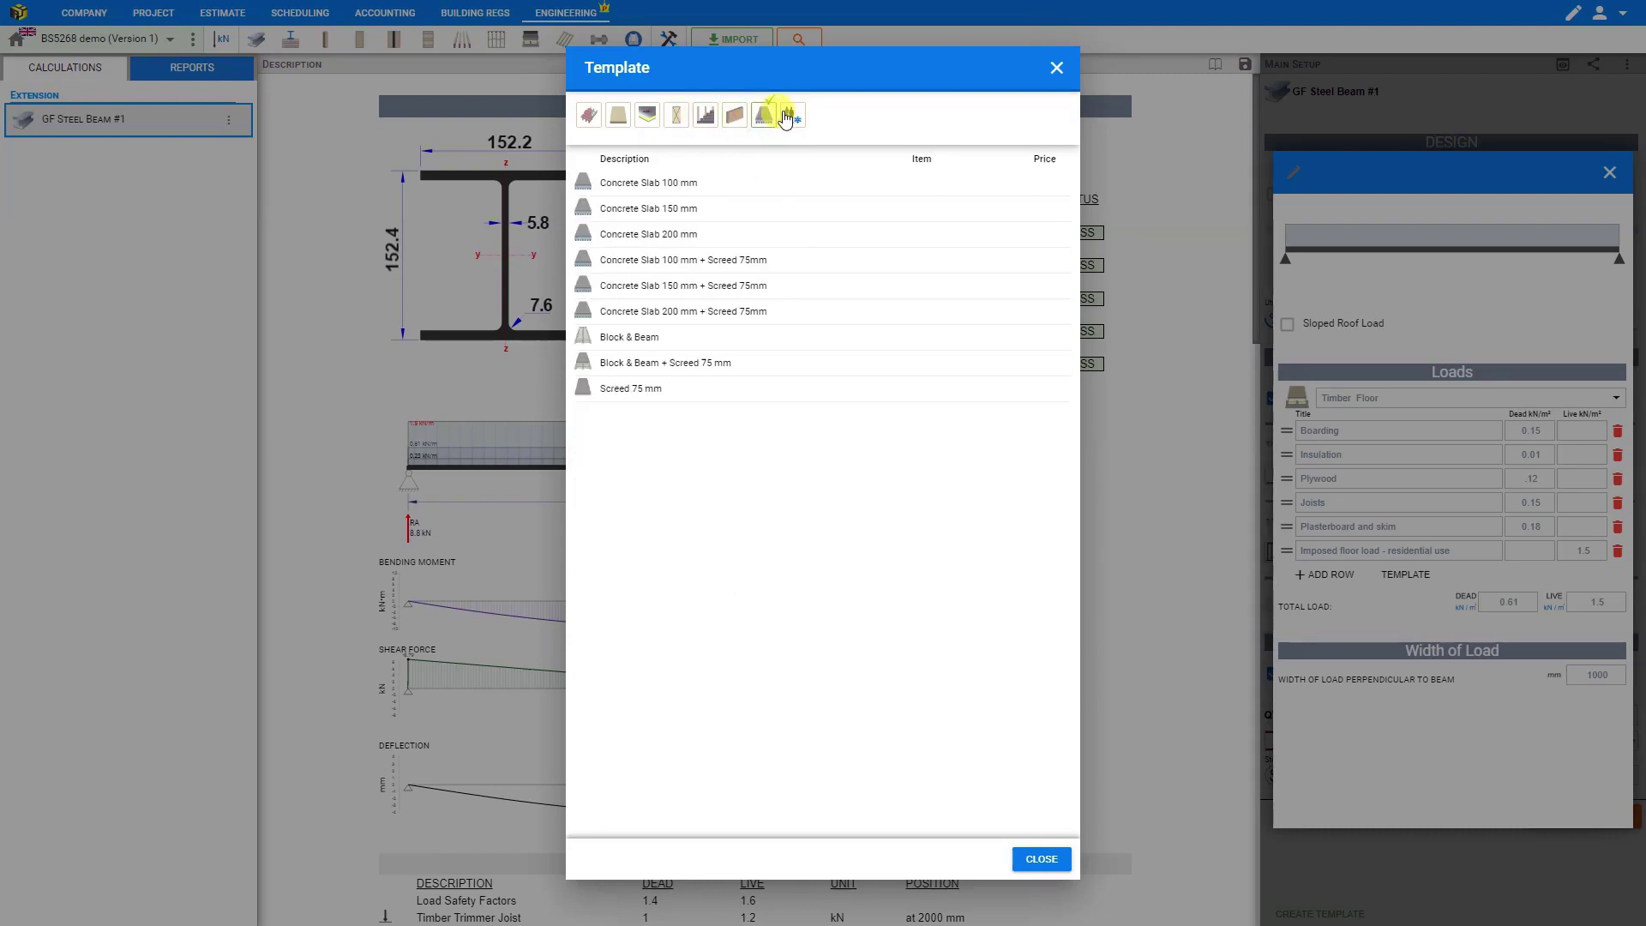
click(790, 118)
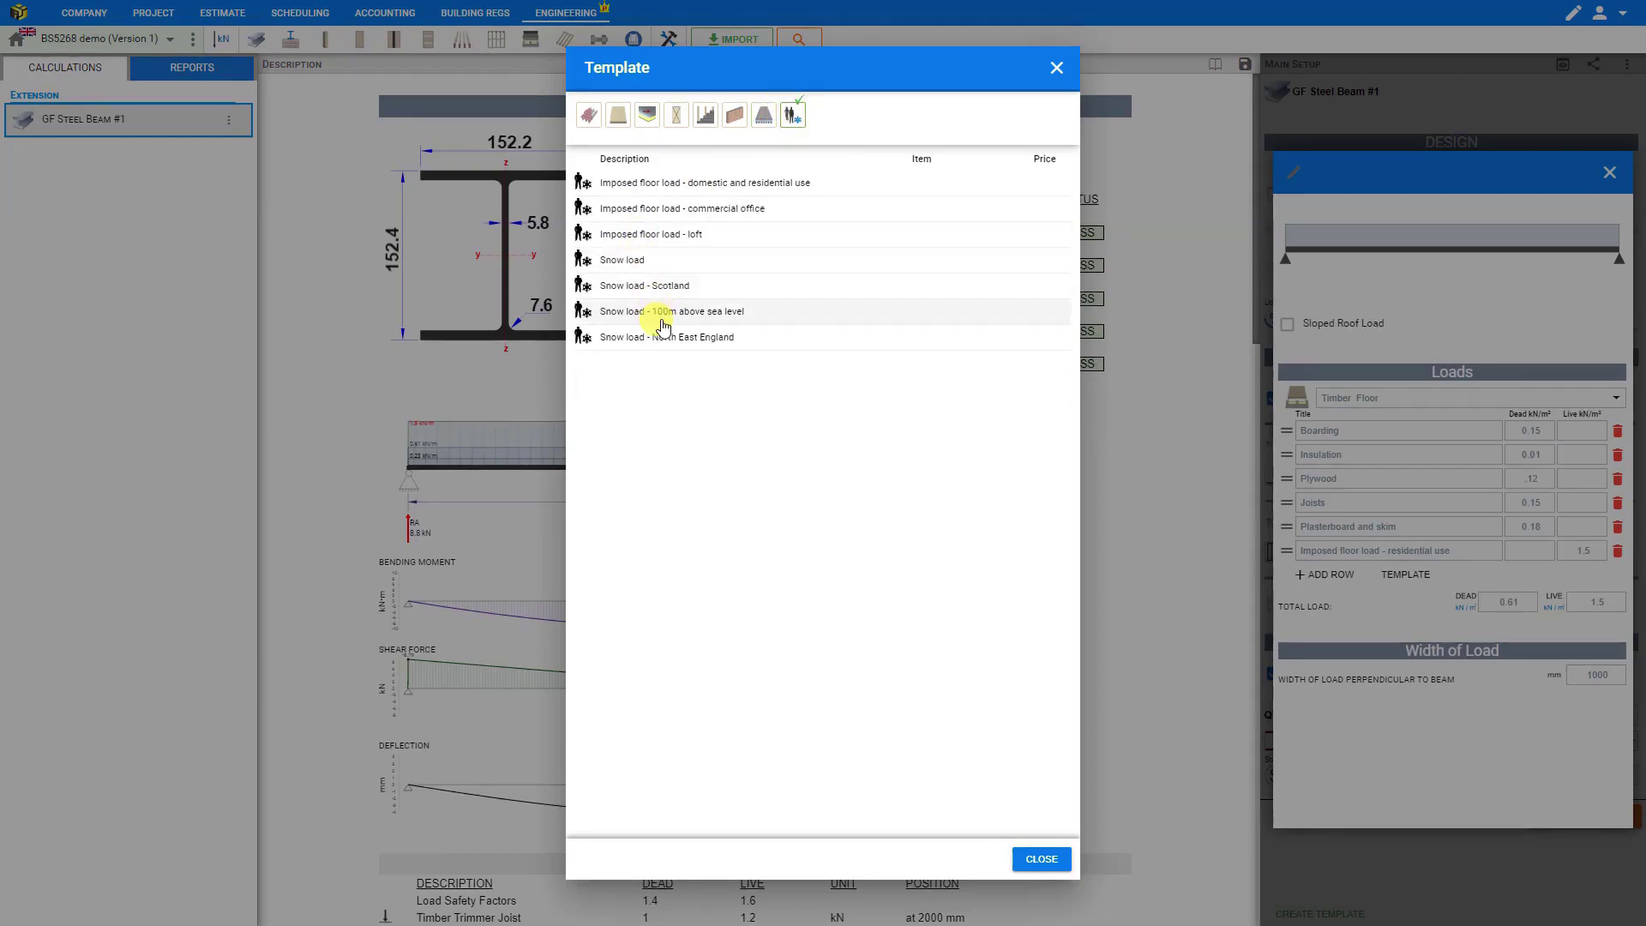
click(619, 114)
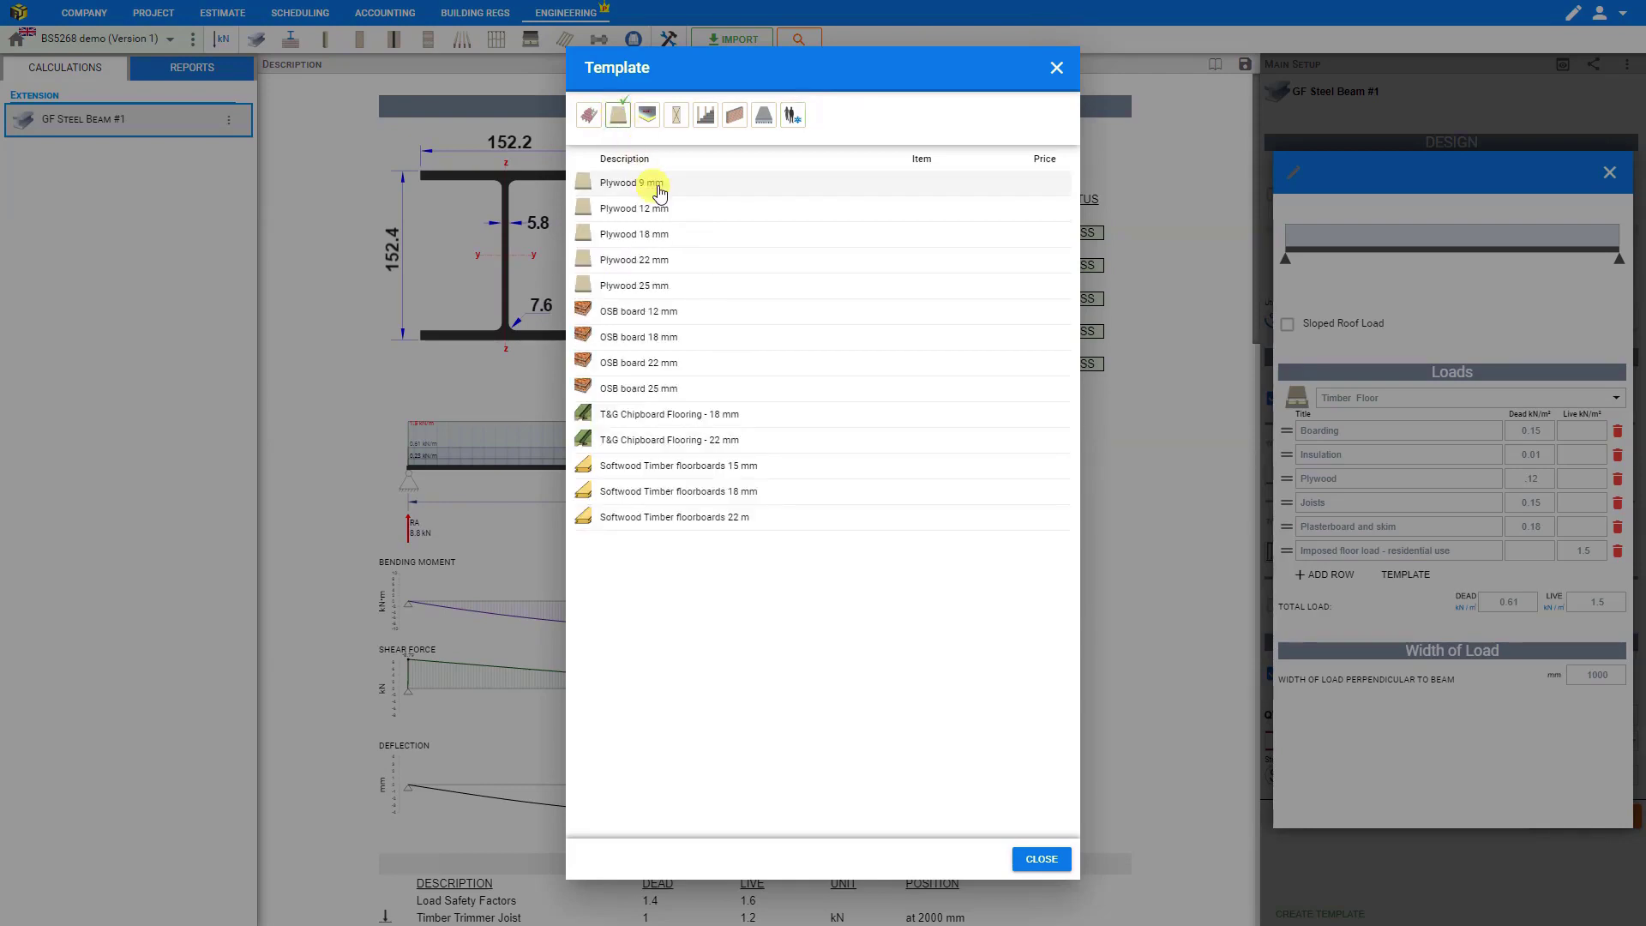
Add the Plywood 18 mm template to the floor build-up, move it above Joists, and delete the manually entered Plywood row.
click(649, 241)
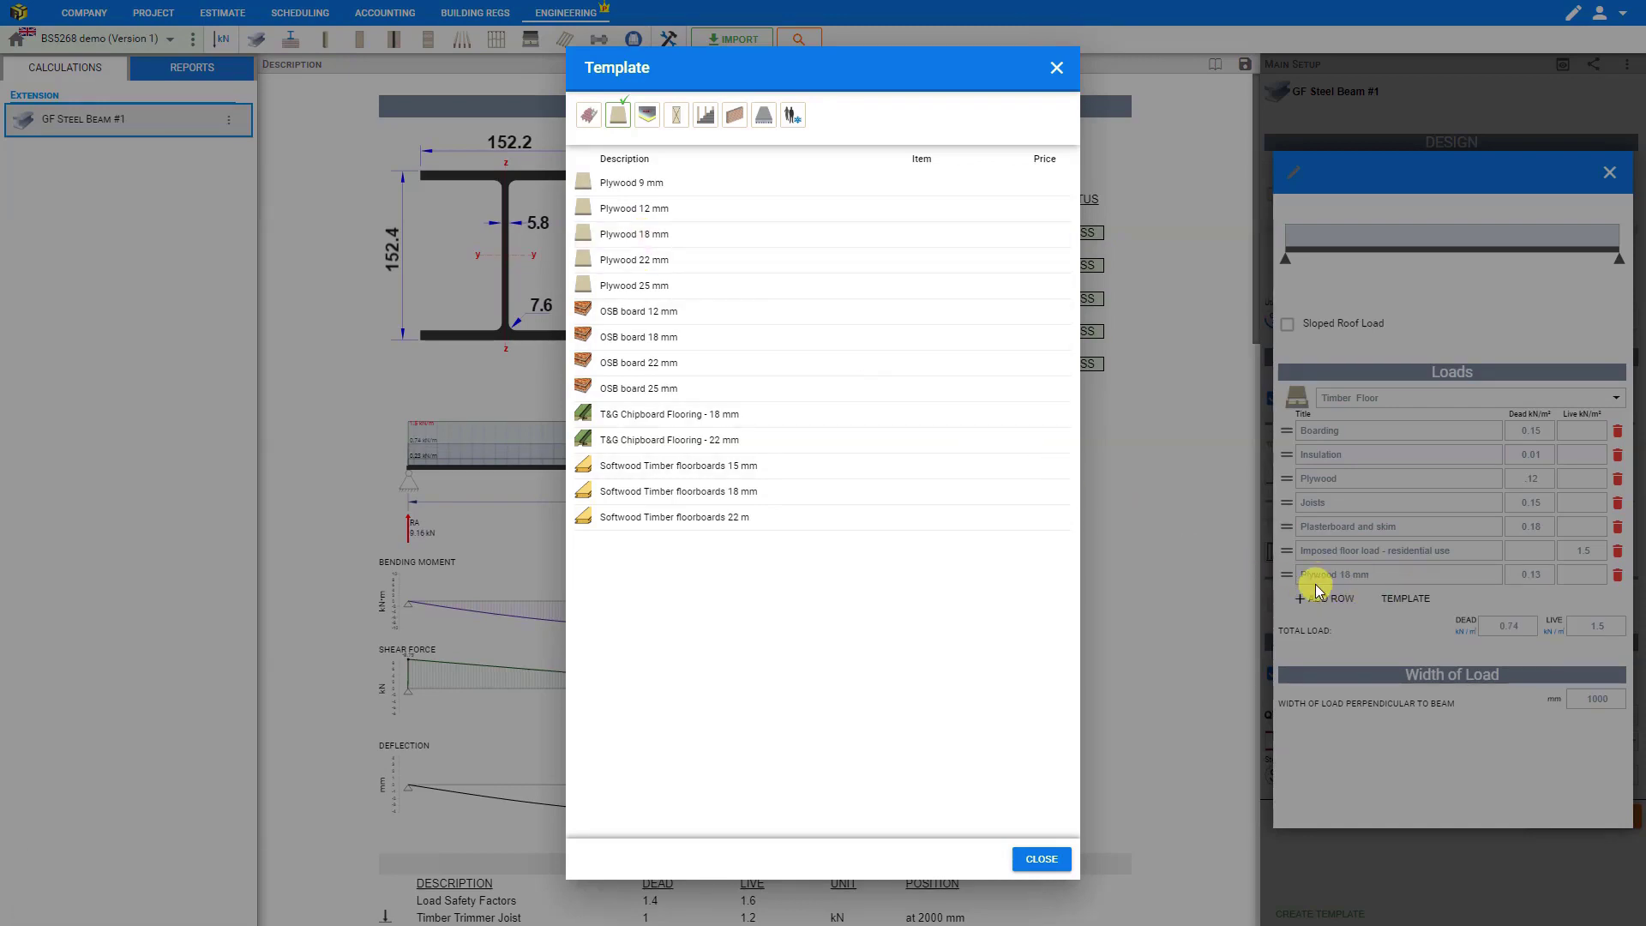
click(1042, 859)
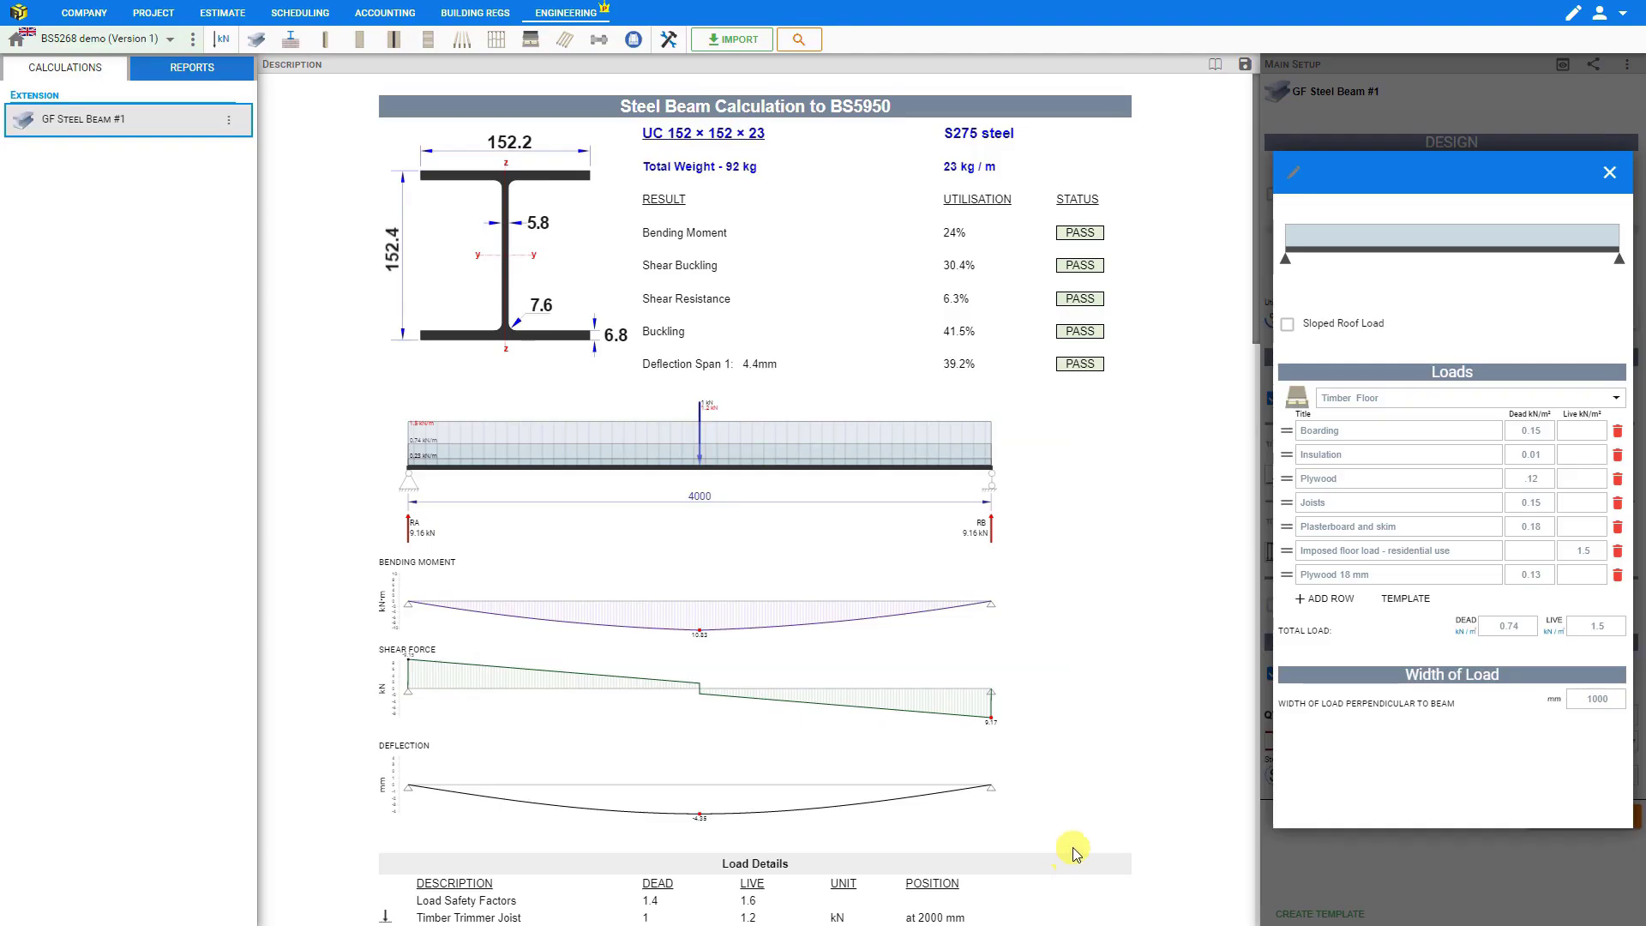
drag(1286, 576, 1289, 502)
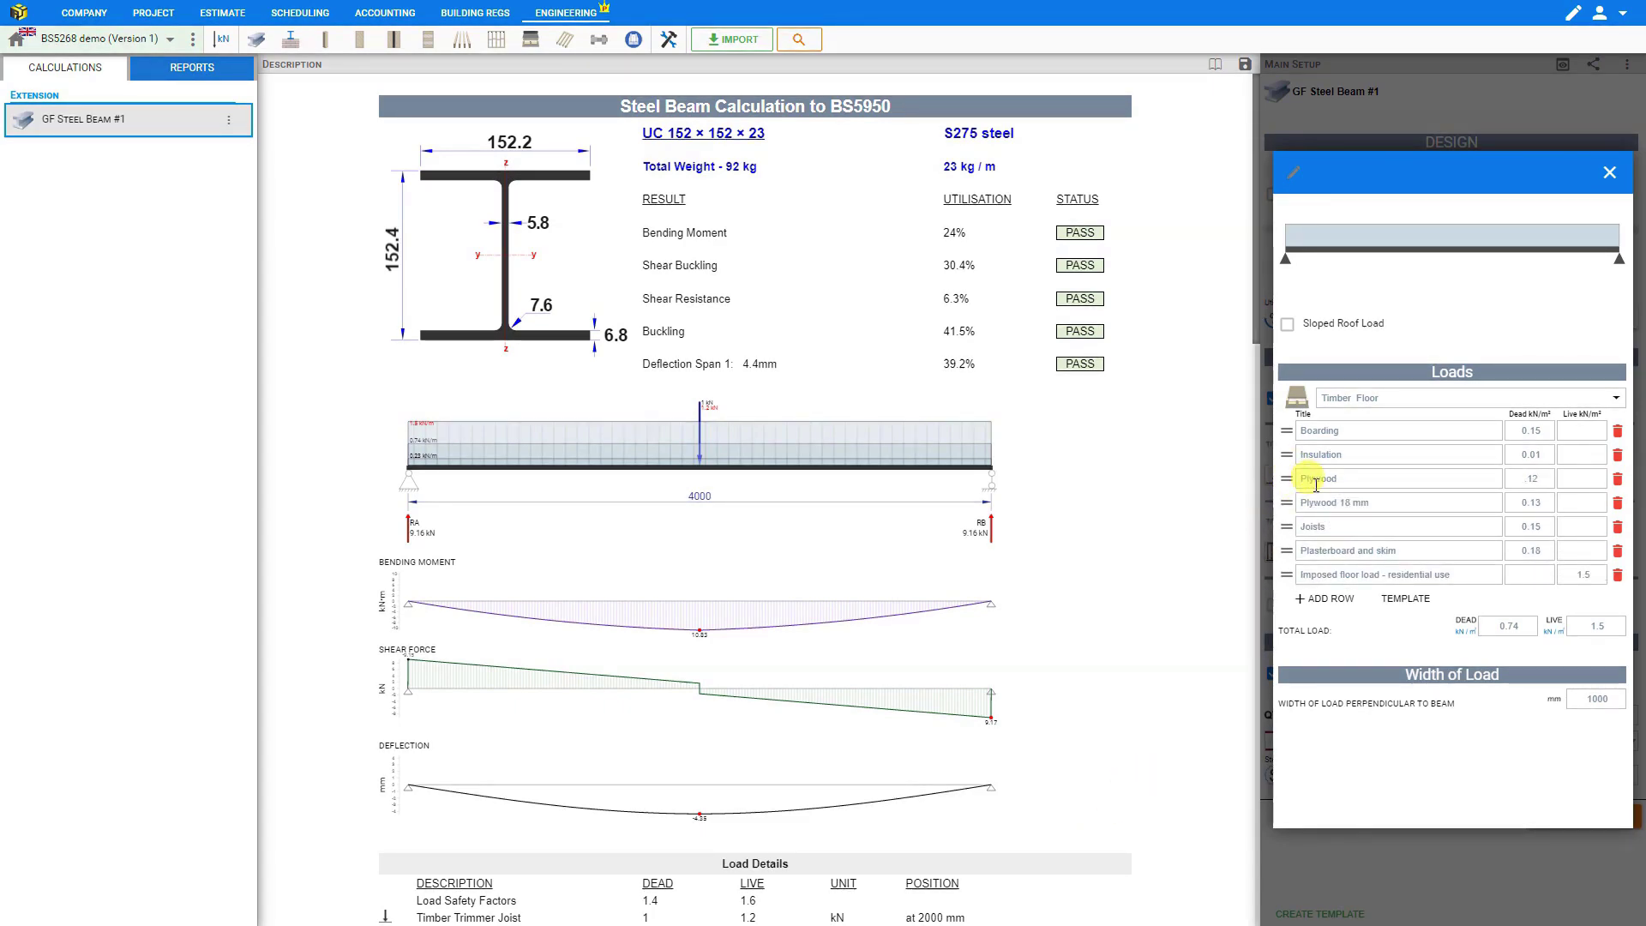
click(1617, 480)
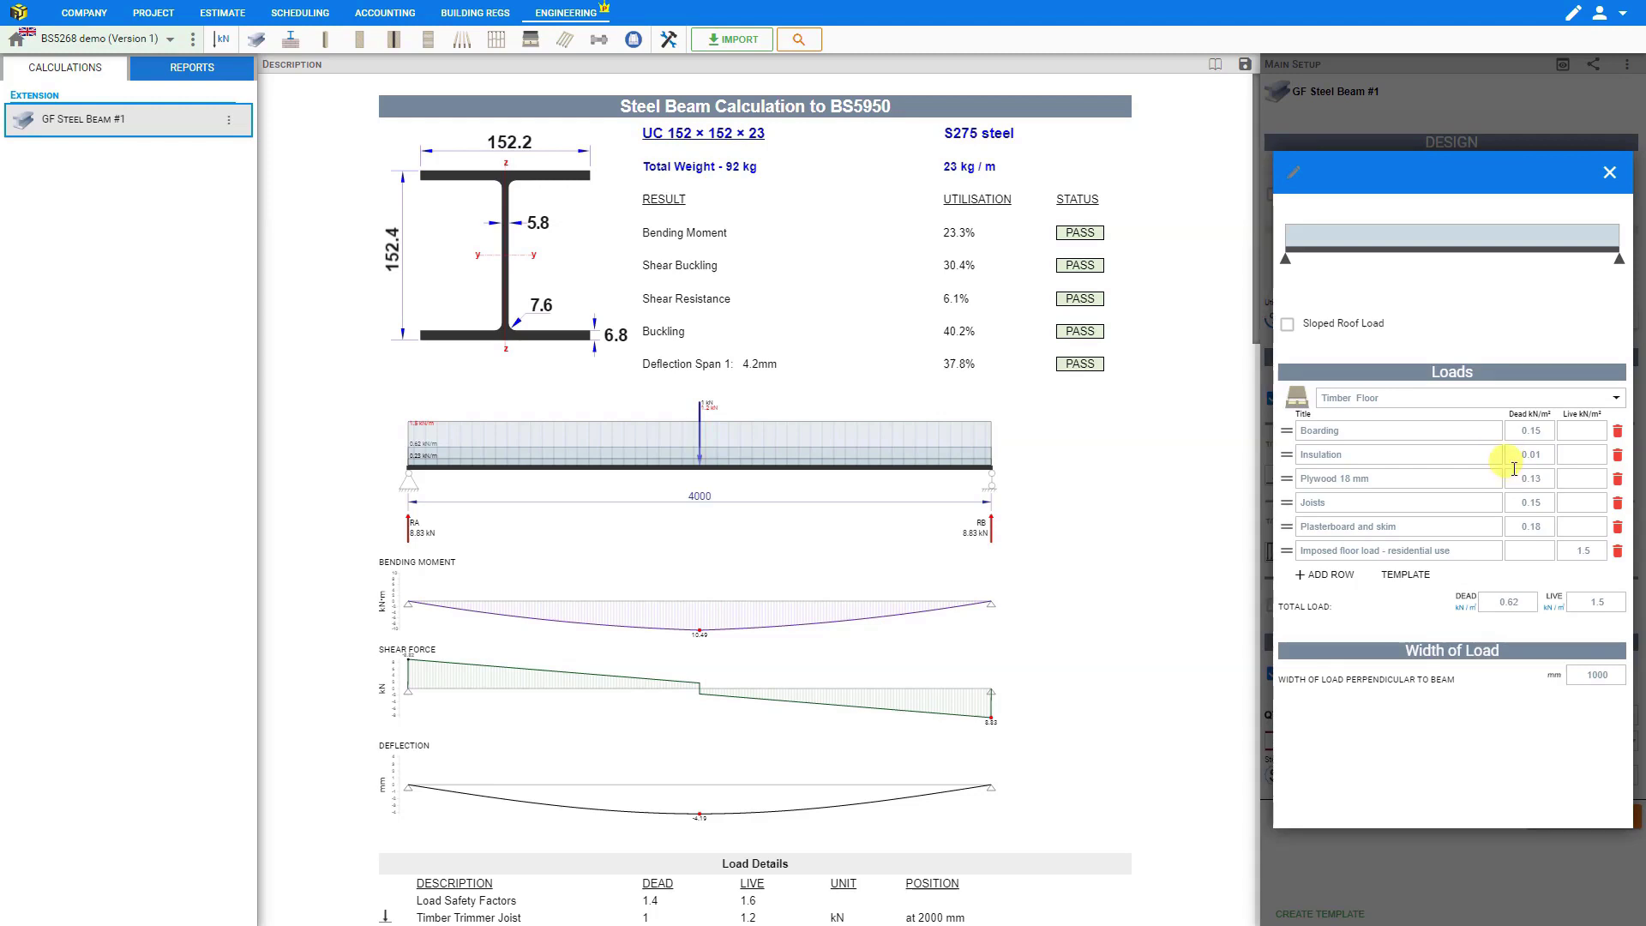
Save the floor build-up as a custom load template titled Timber Floor - residential.
click(1616, 403)
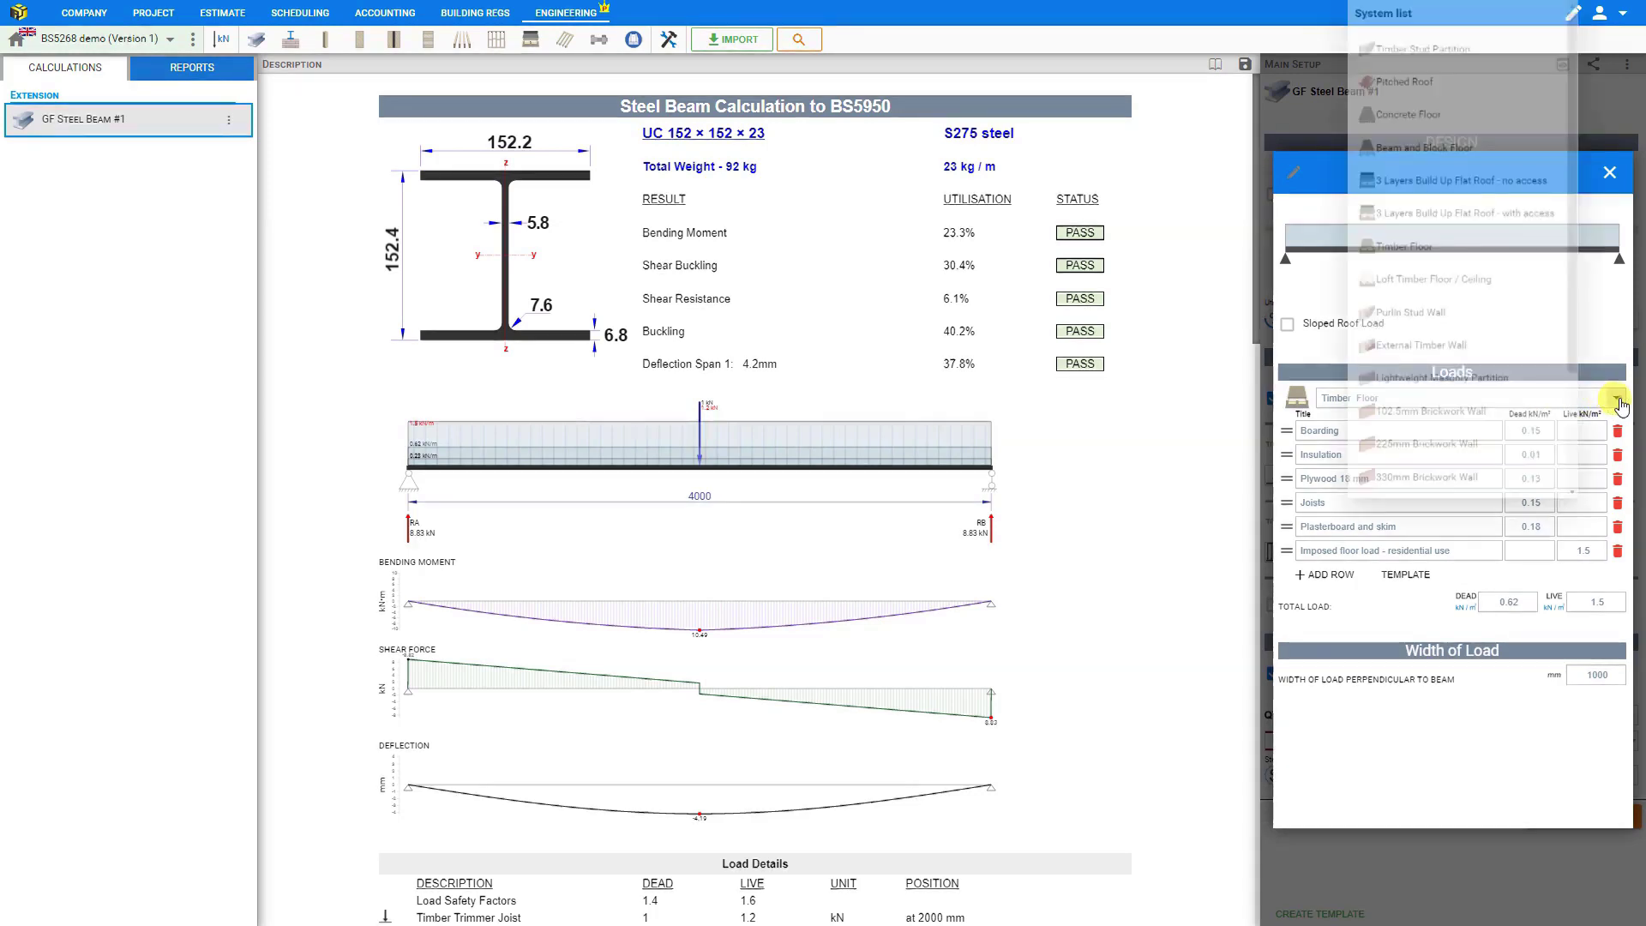
scroll(1574, 413, down, 2)
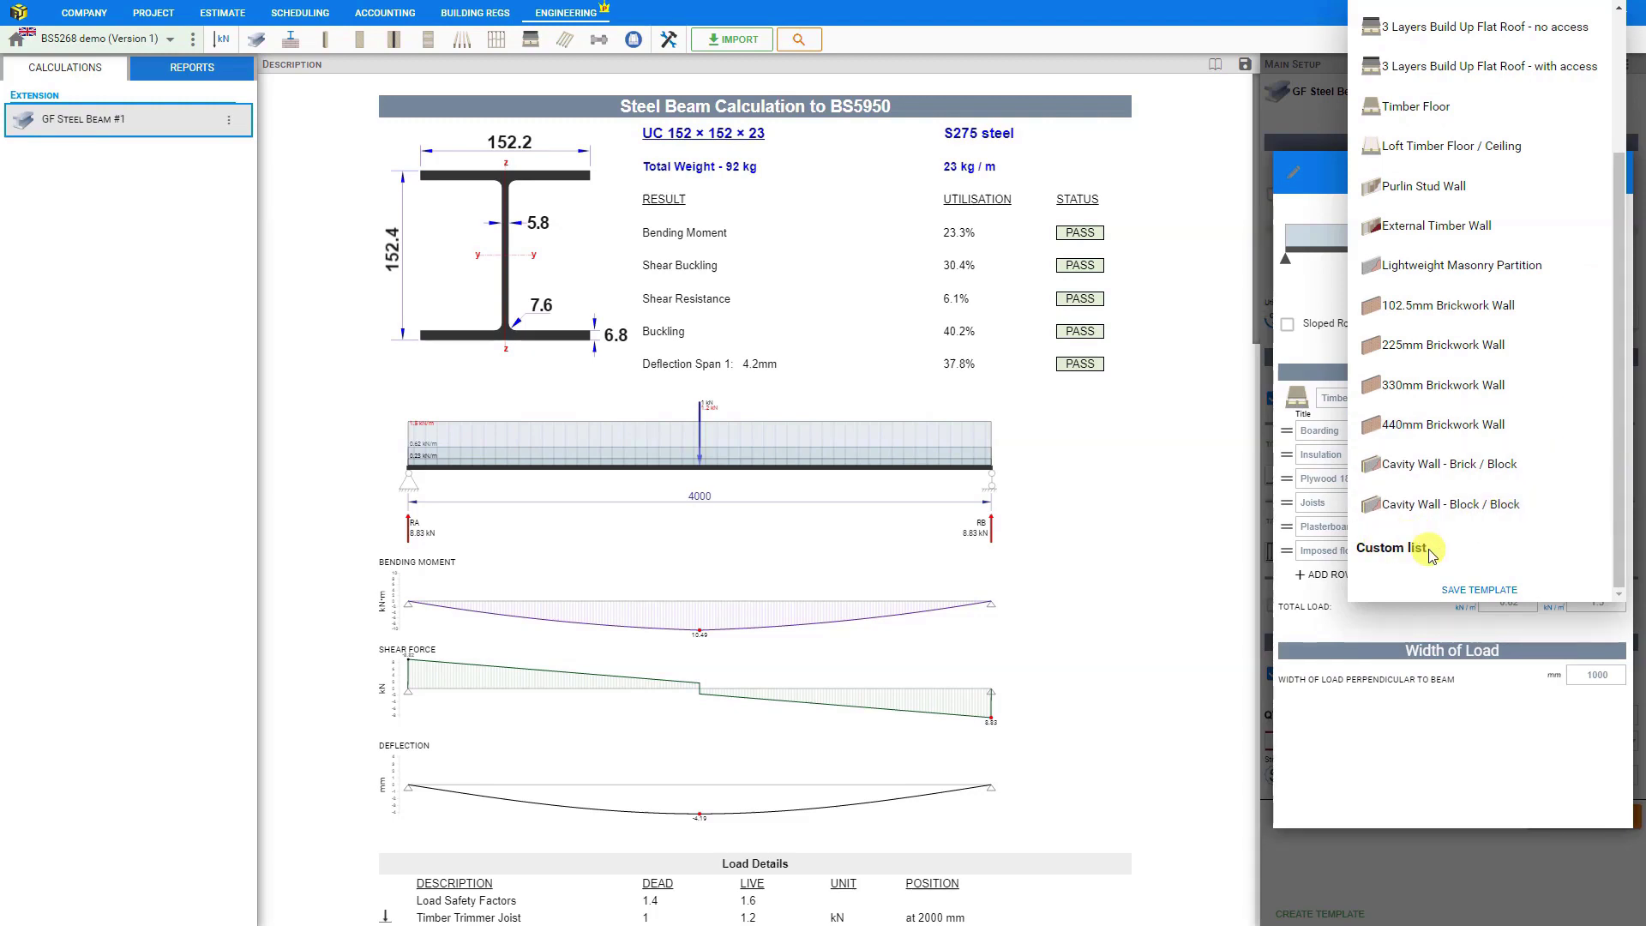
click(1482, 590)
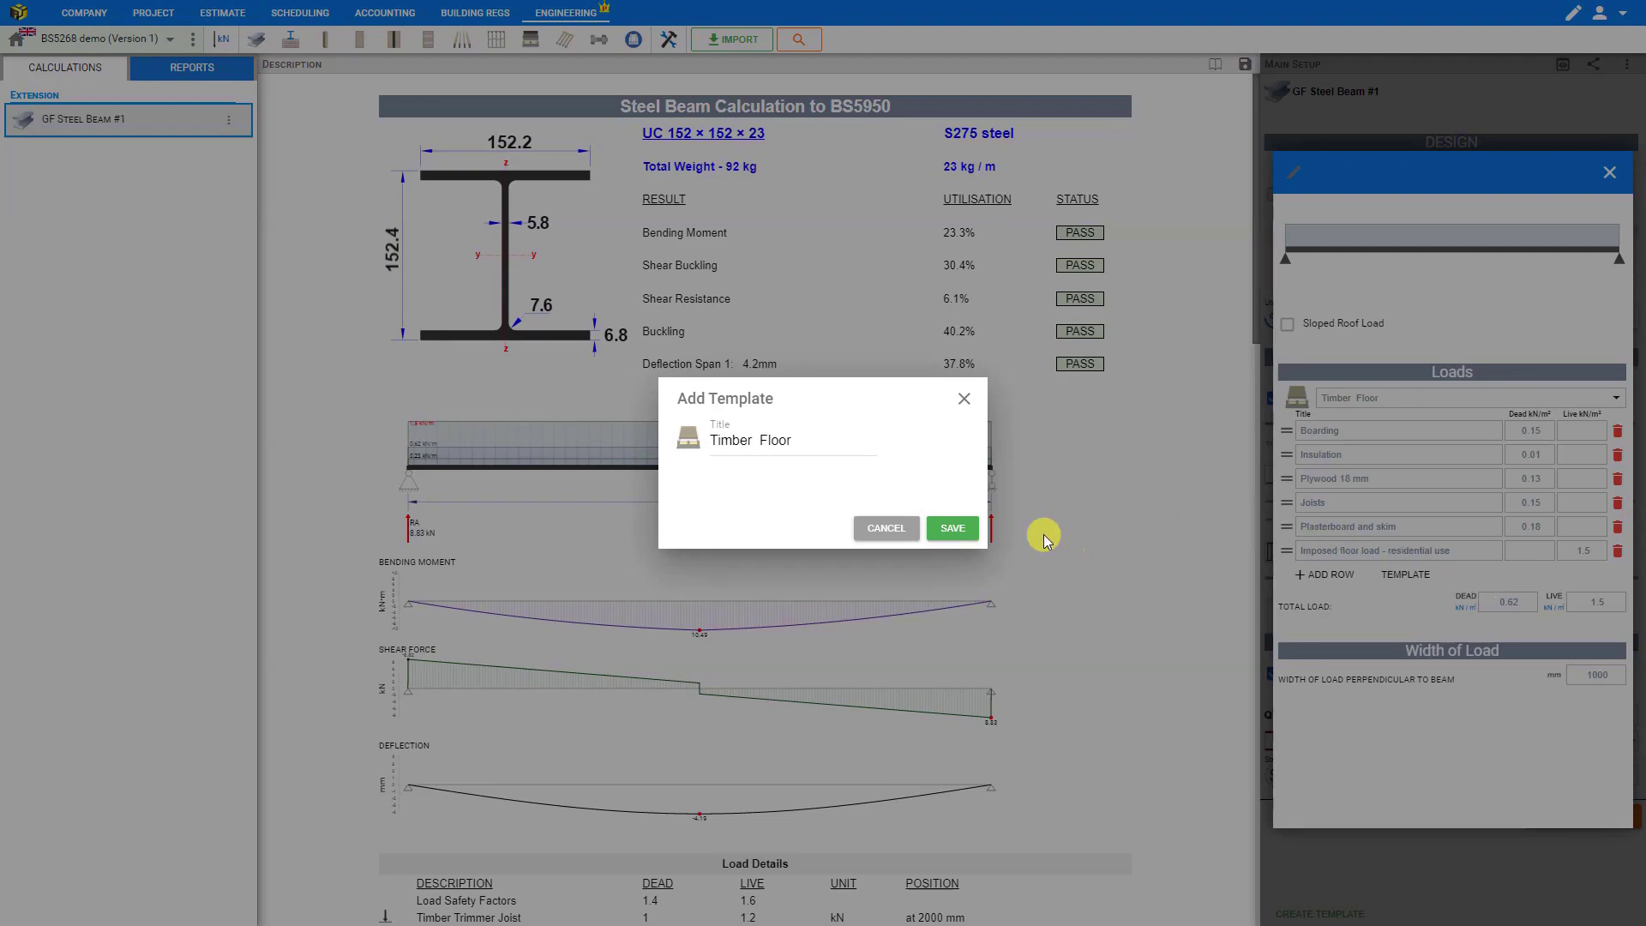
click(801, 443)
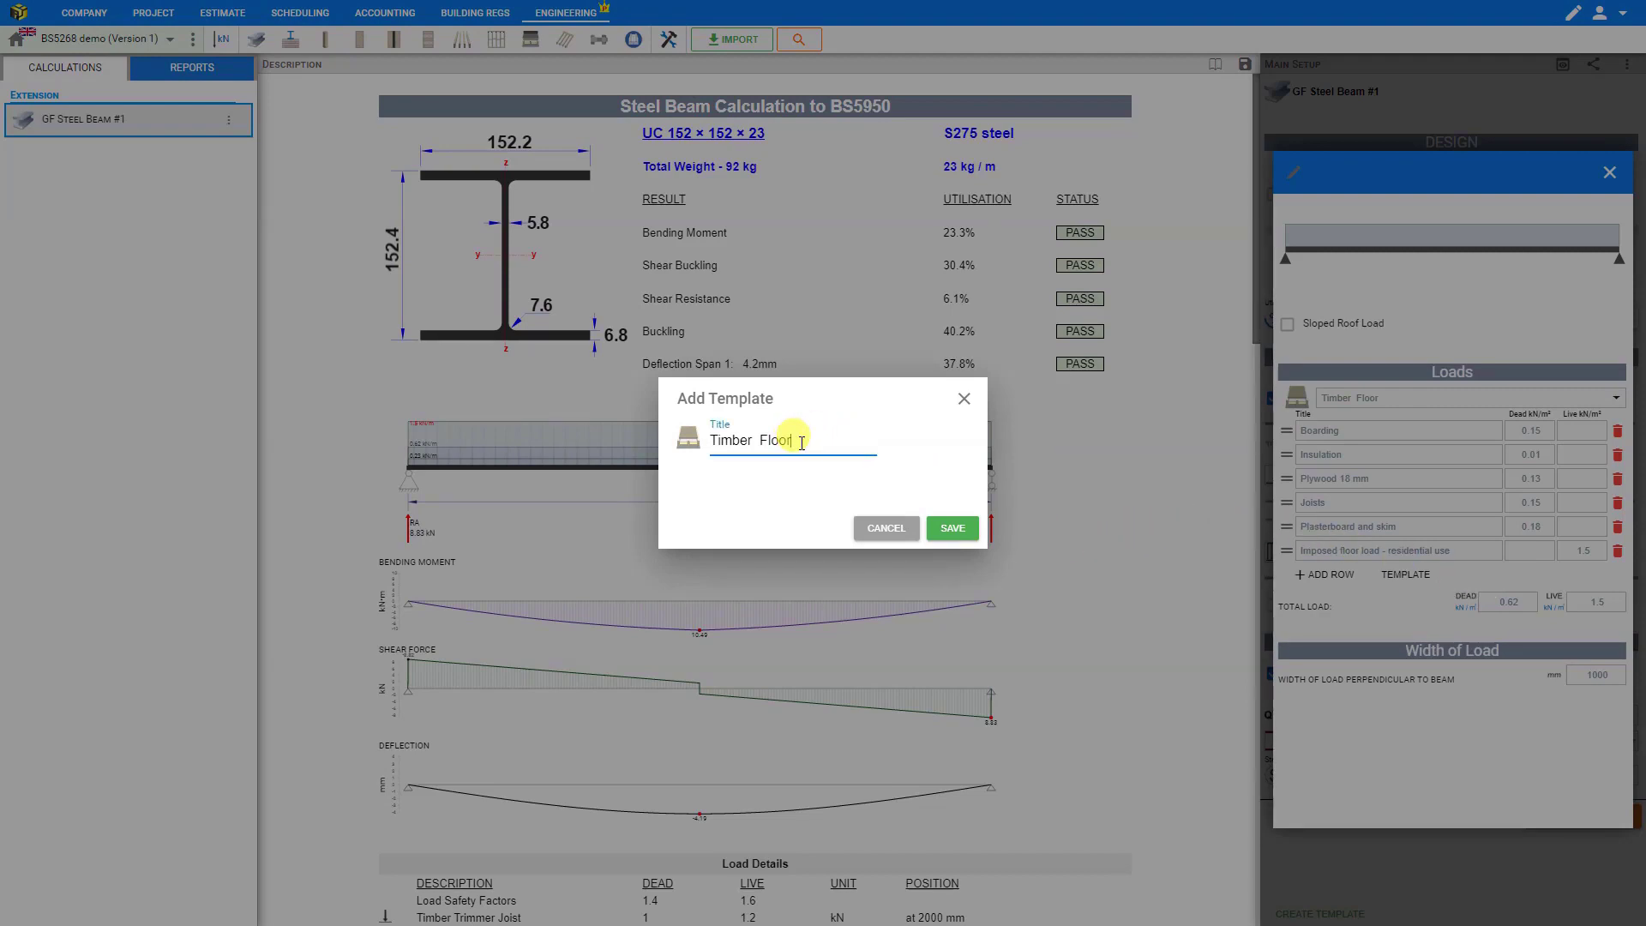
text(- residential)
click(953, 527)
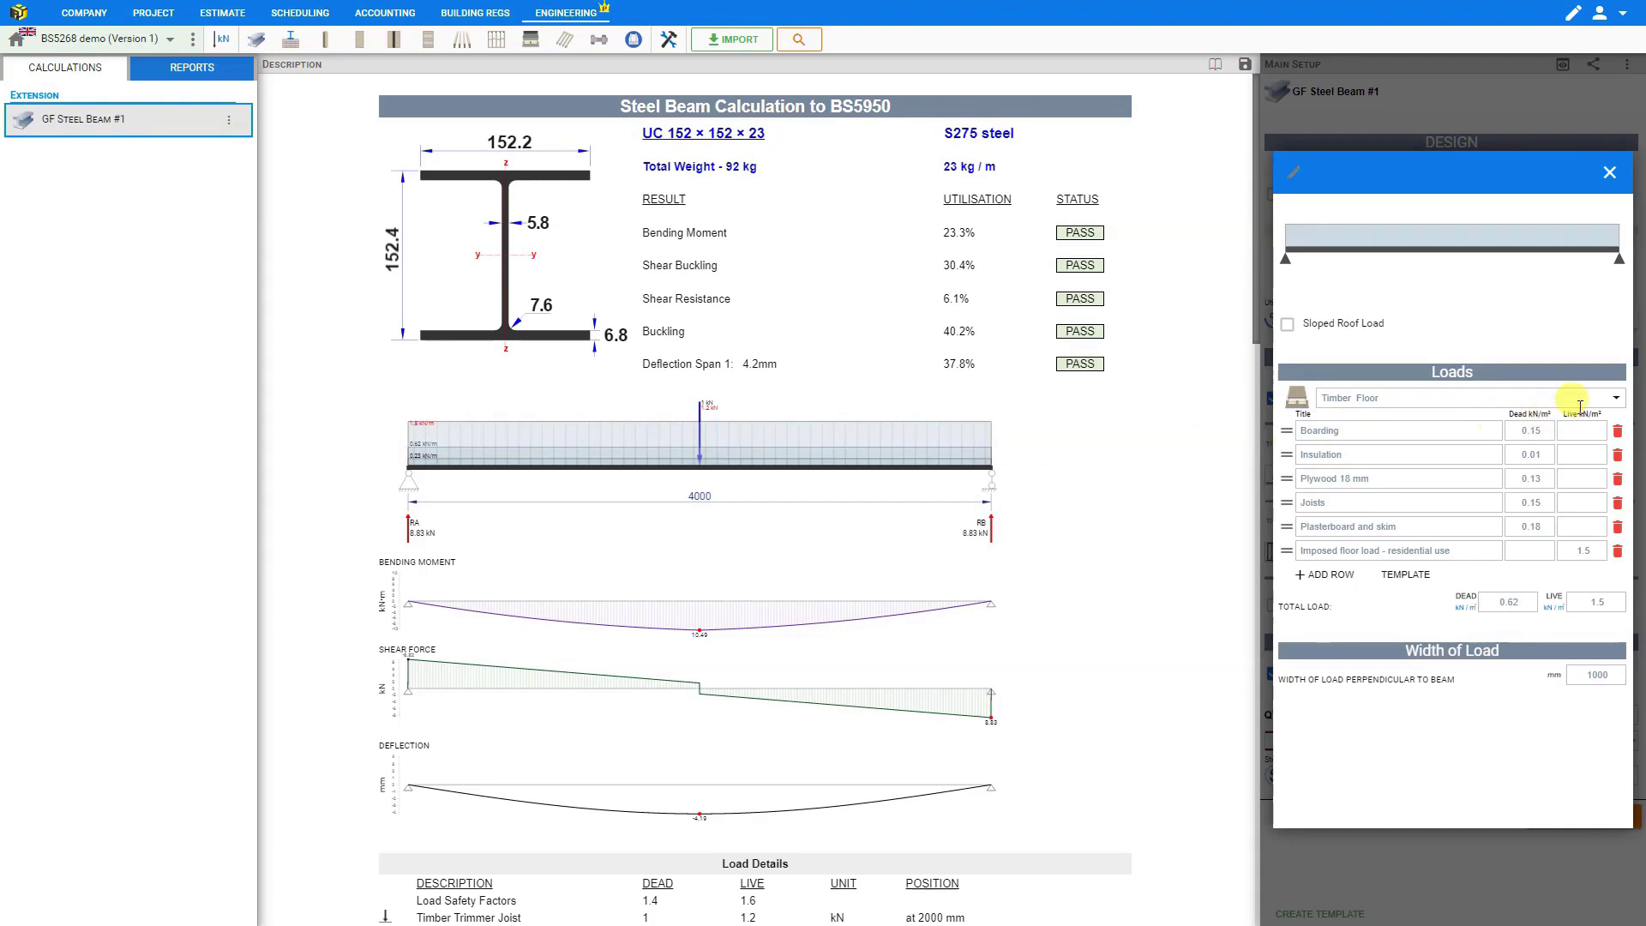
Delete the Timber Floor - residential template from the custom list and check the list again.
click(1616, 397)
scroll(1540, 425, down, 3)
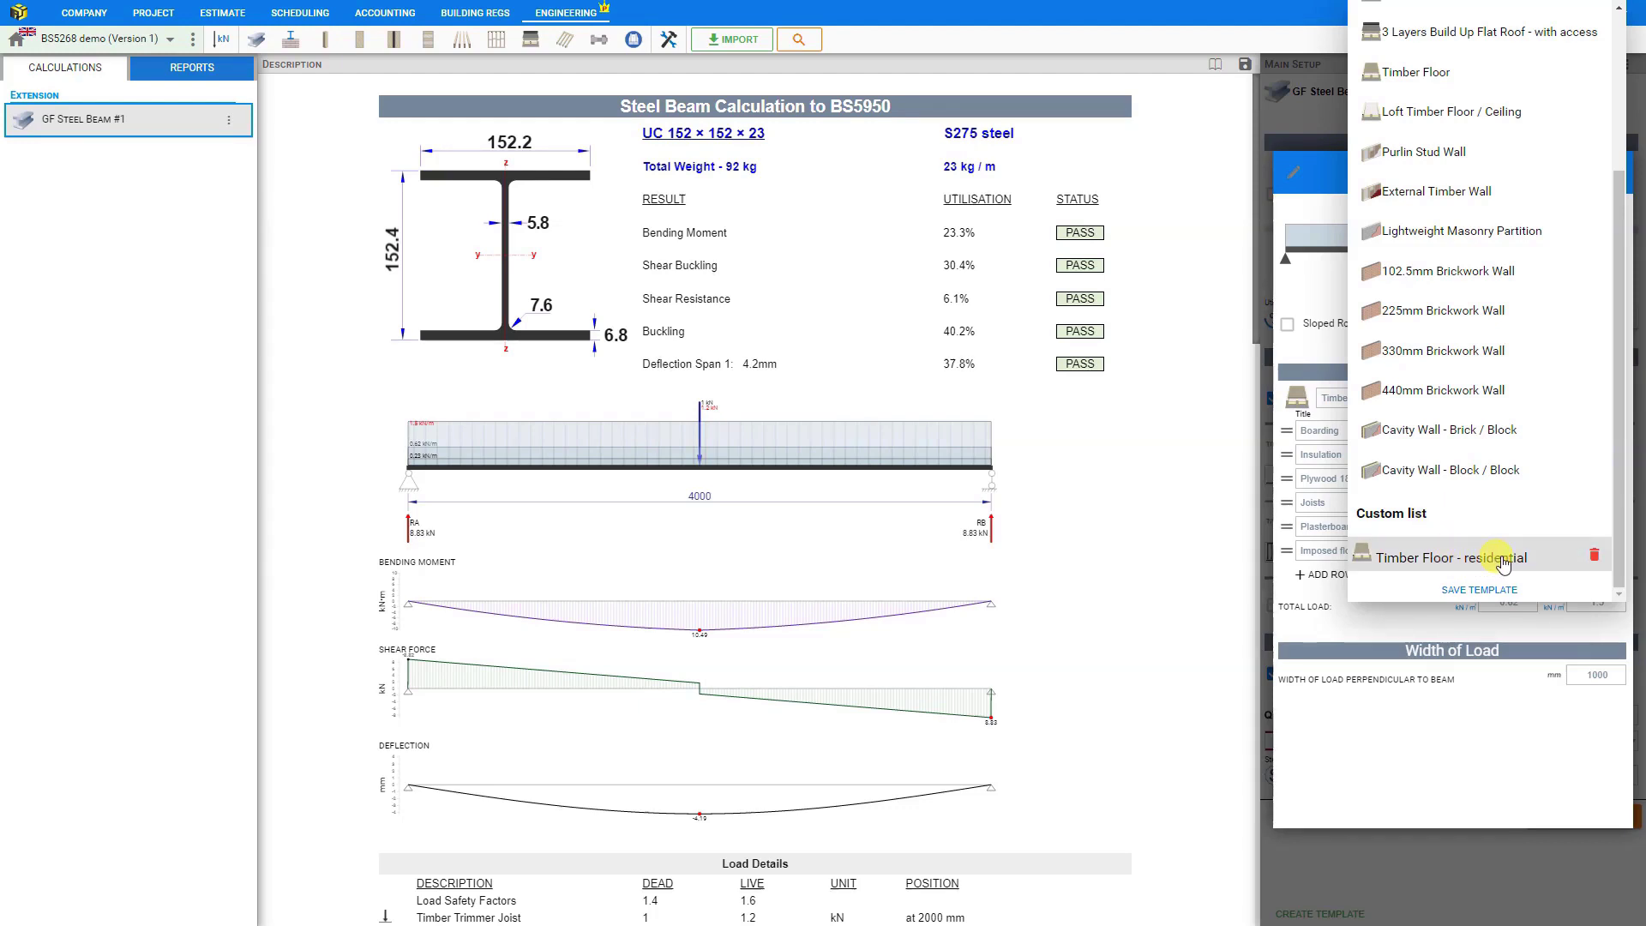
click(1596, 557)
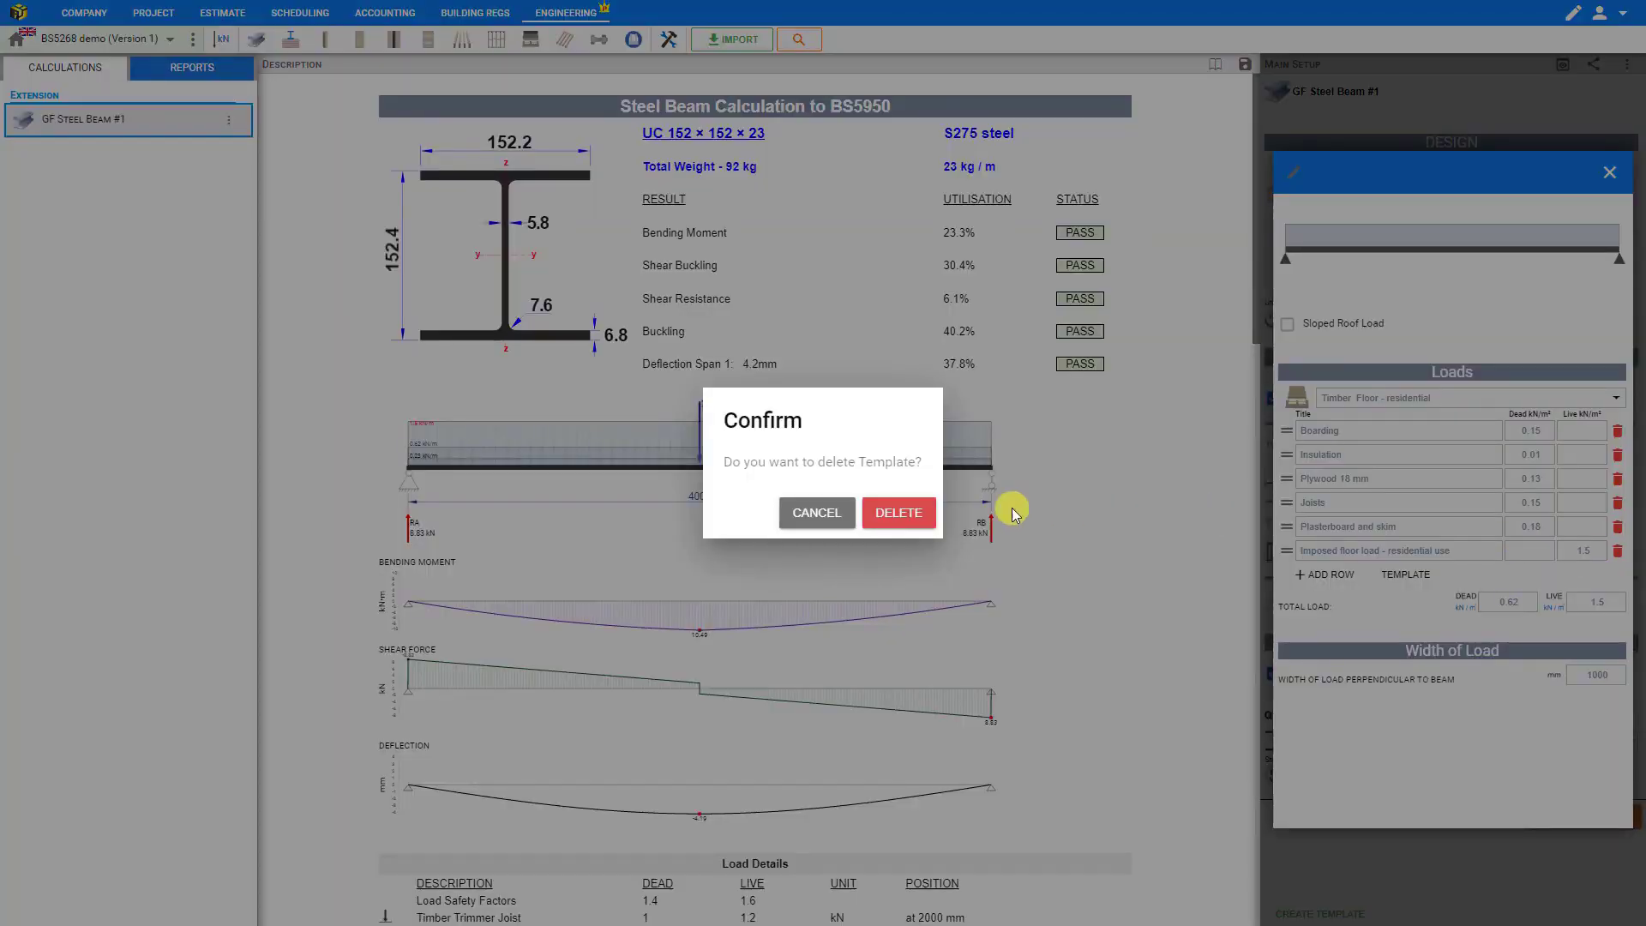
click(896, 514)
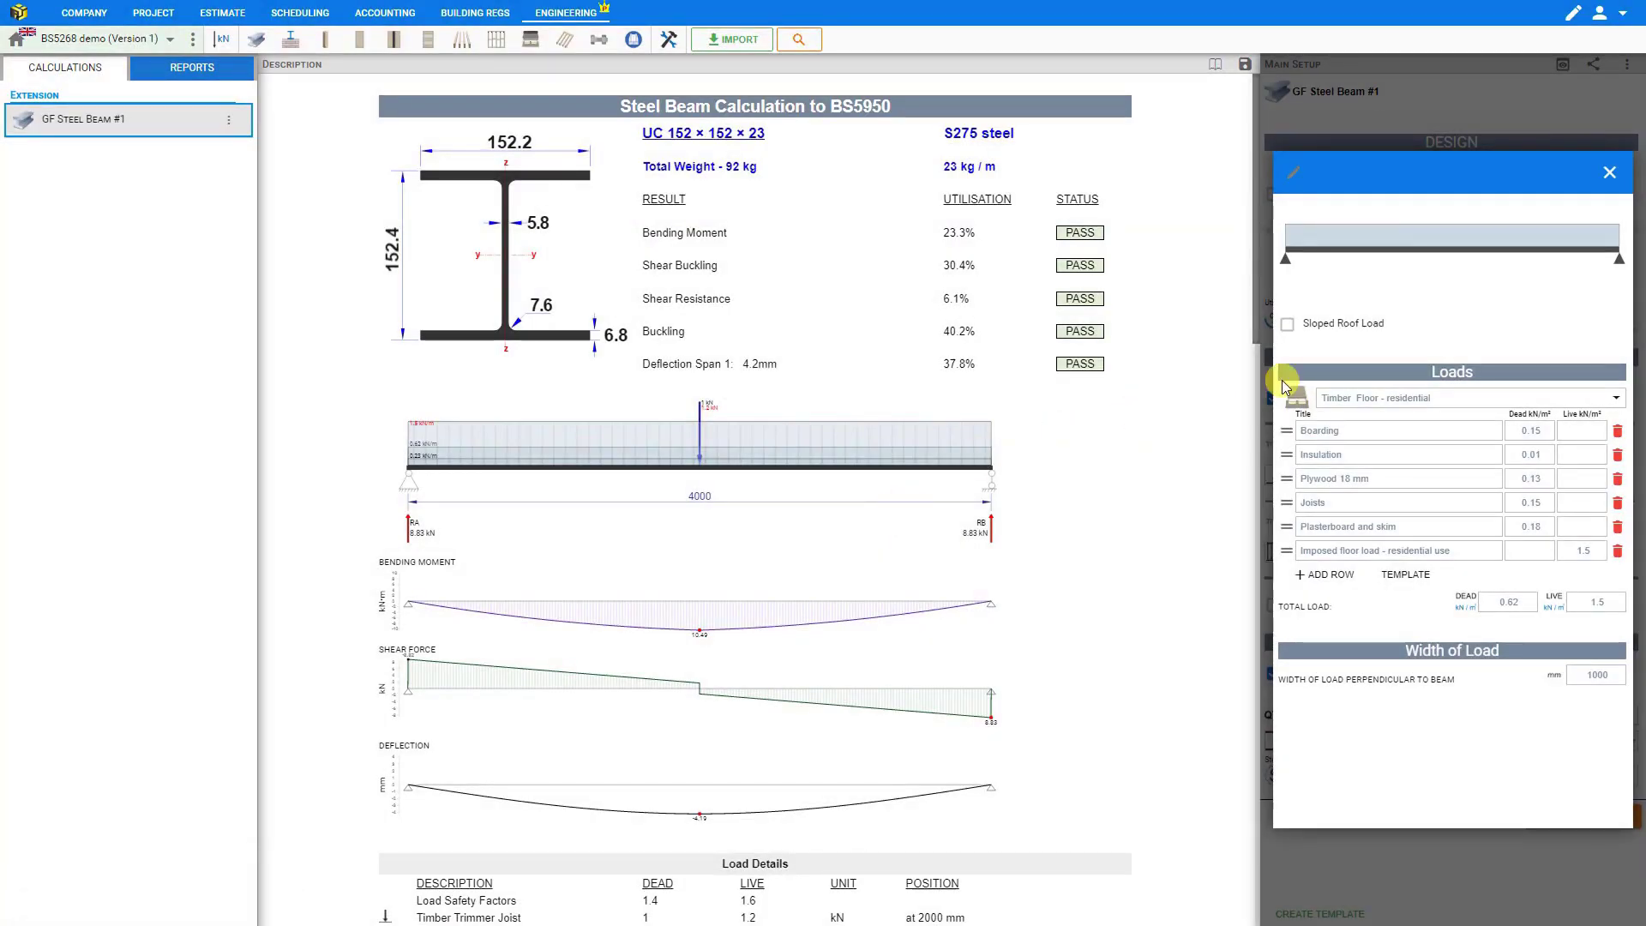
click(1610, 401)
scroll(1516, 409, down, 2)
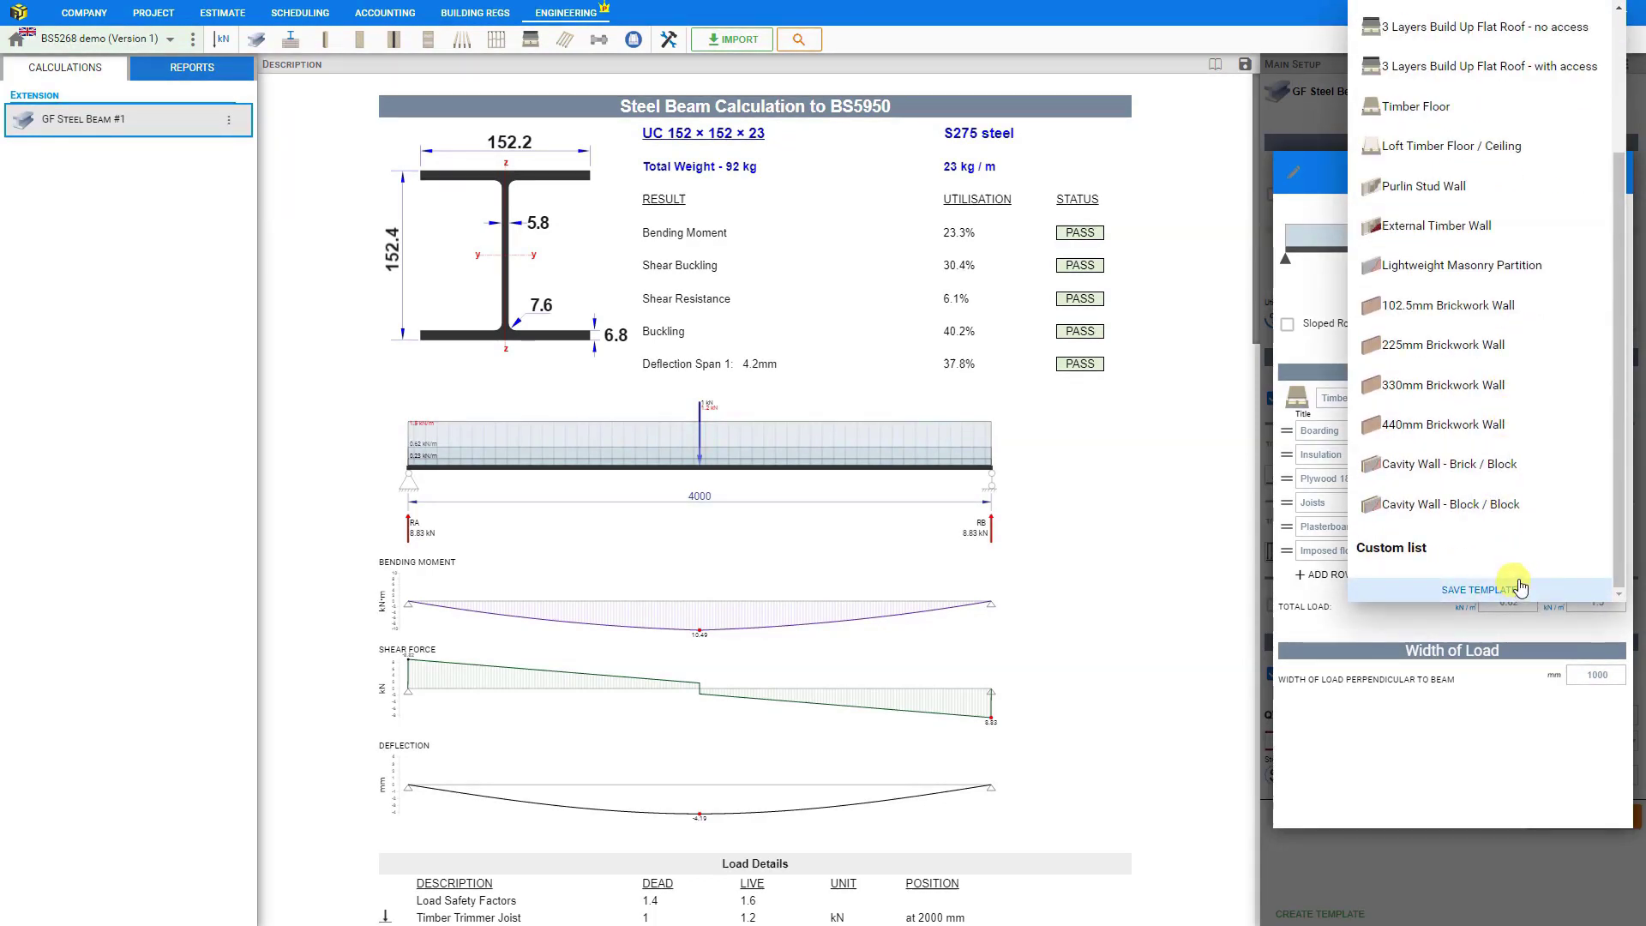
Set the floor load's width perpendicular to the beam to 2000 mm and close the load details.
click(1372, 640)
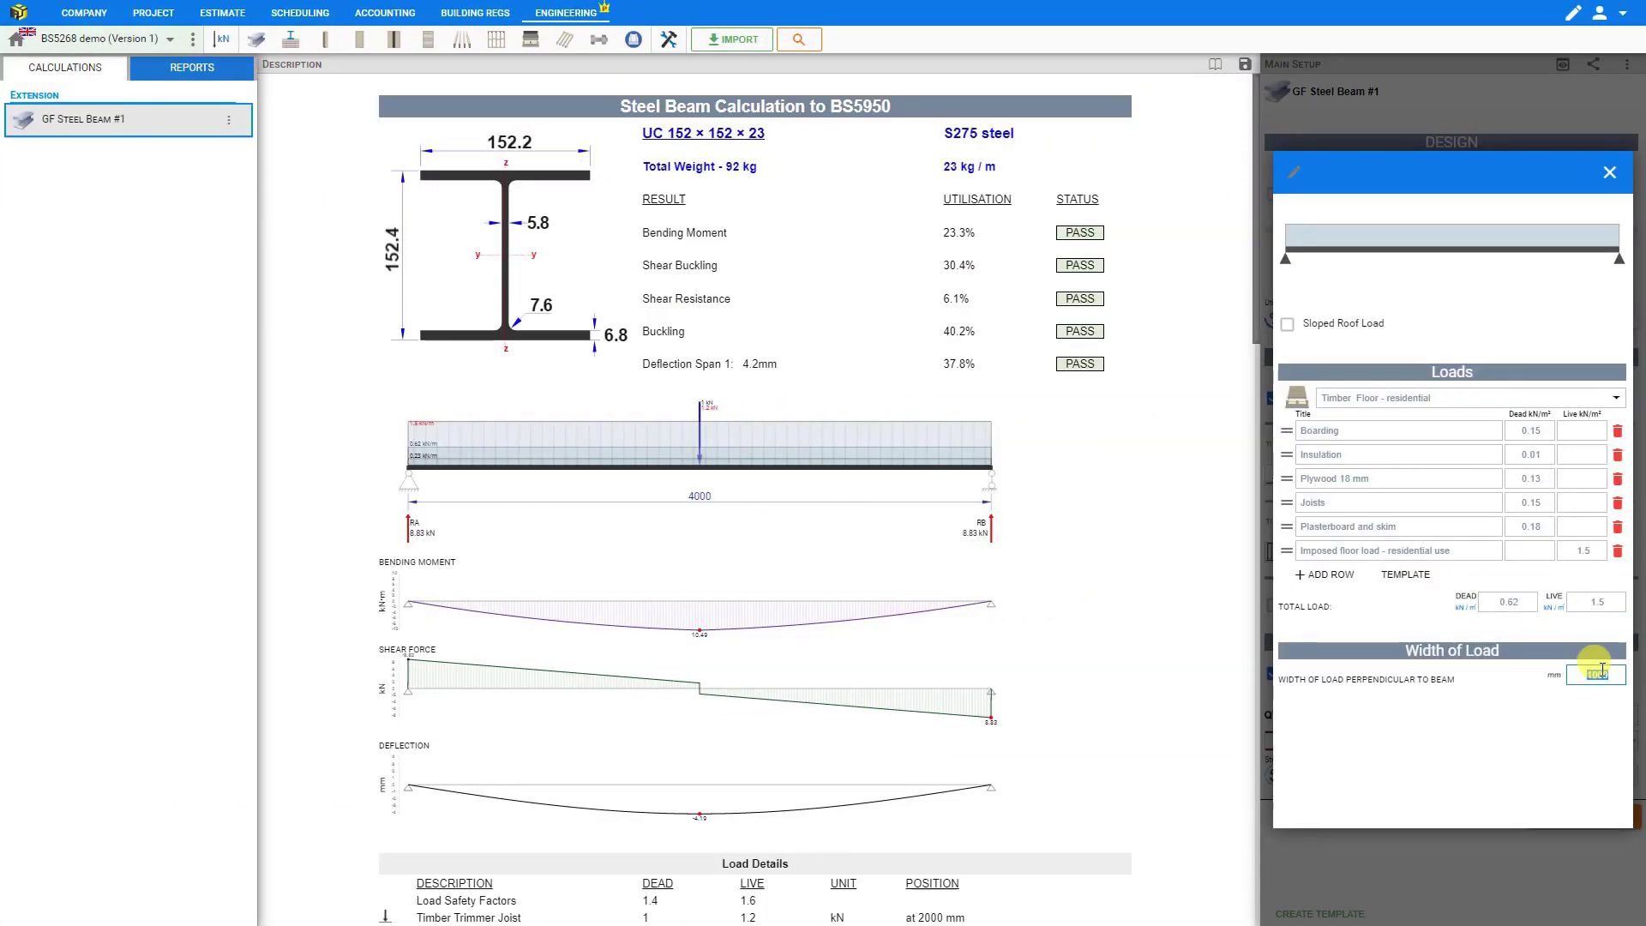
text(200)
click(1609, 174)
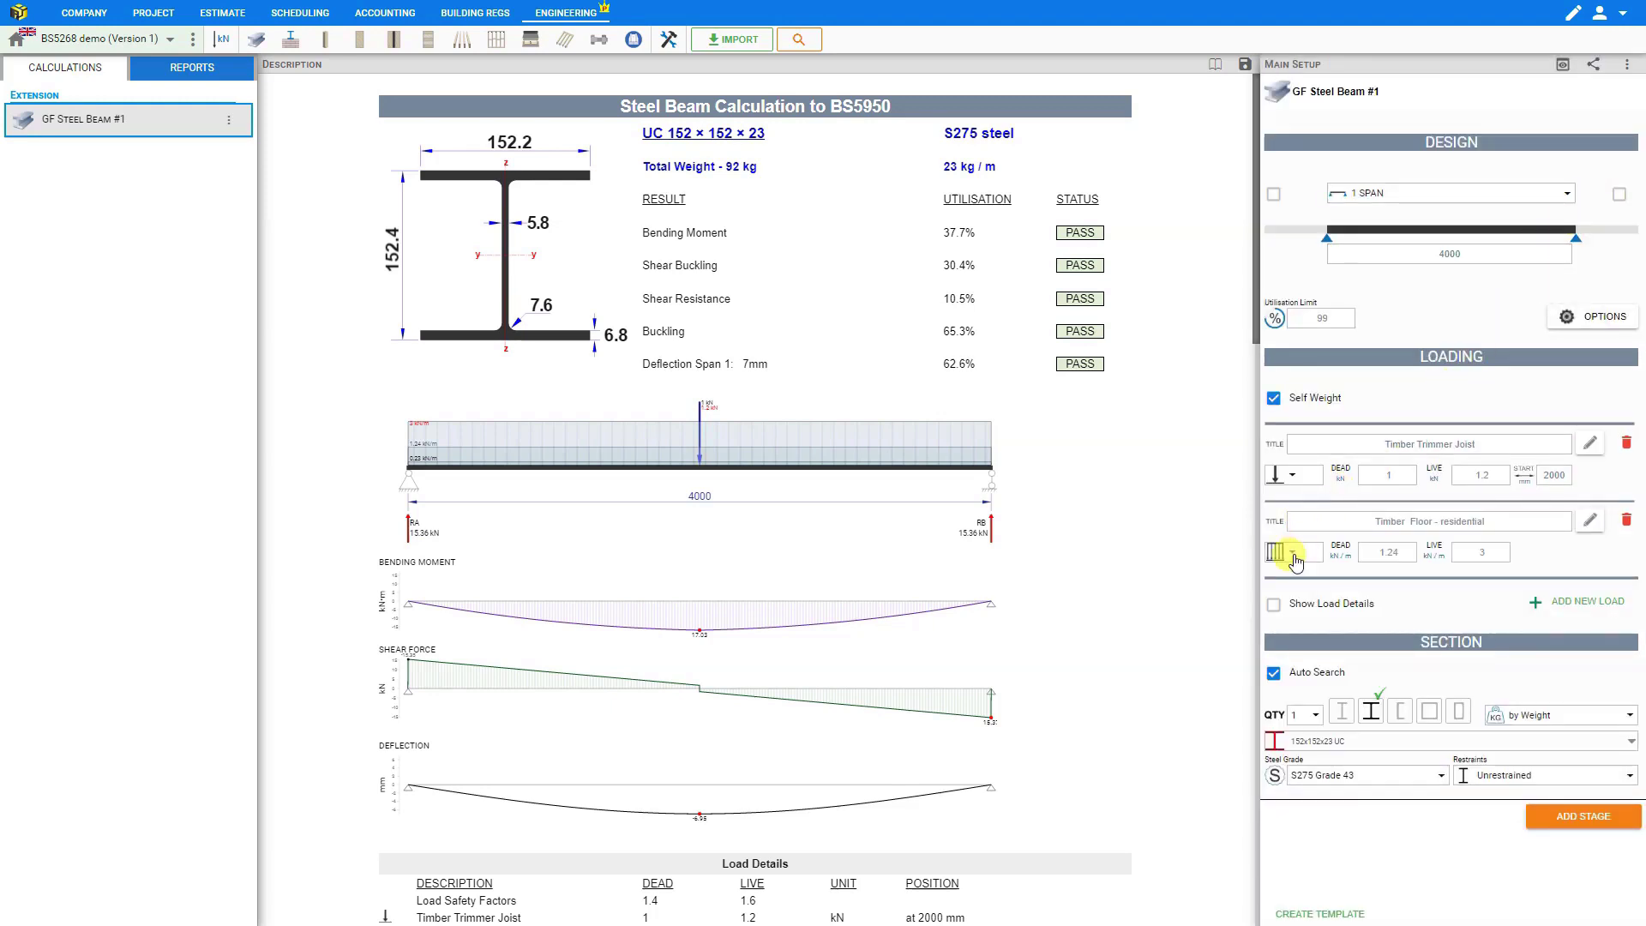
Reselect UDL as the floor load's type, and switch the beam's self weight off and back on.
click(1292, 553)
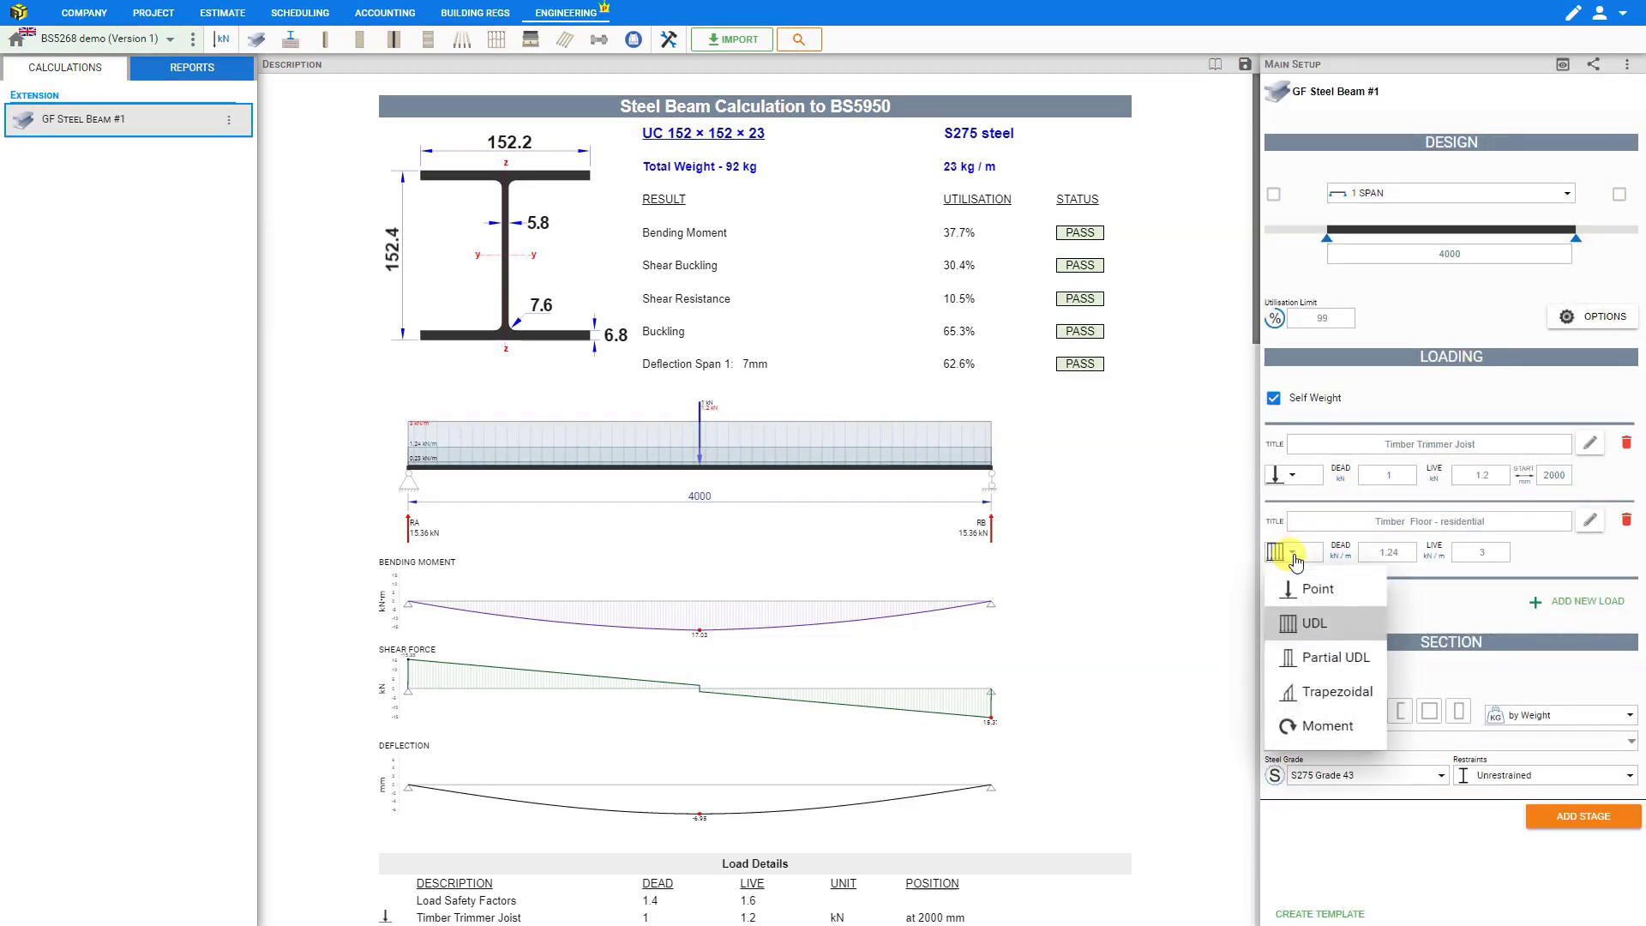
click(1302, 626)
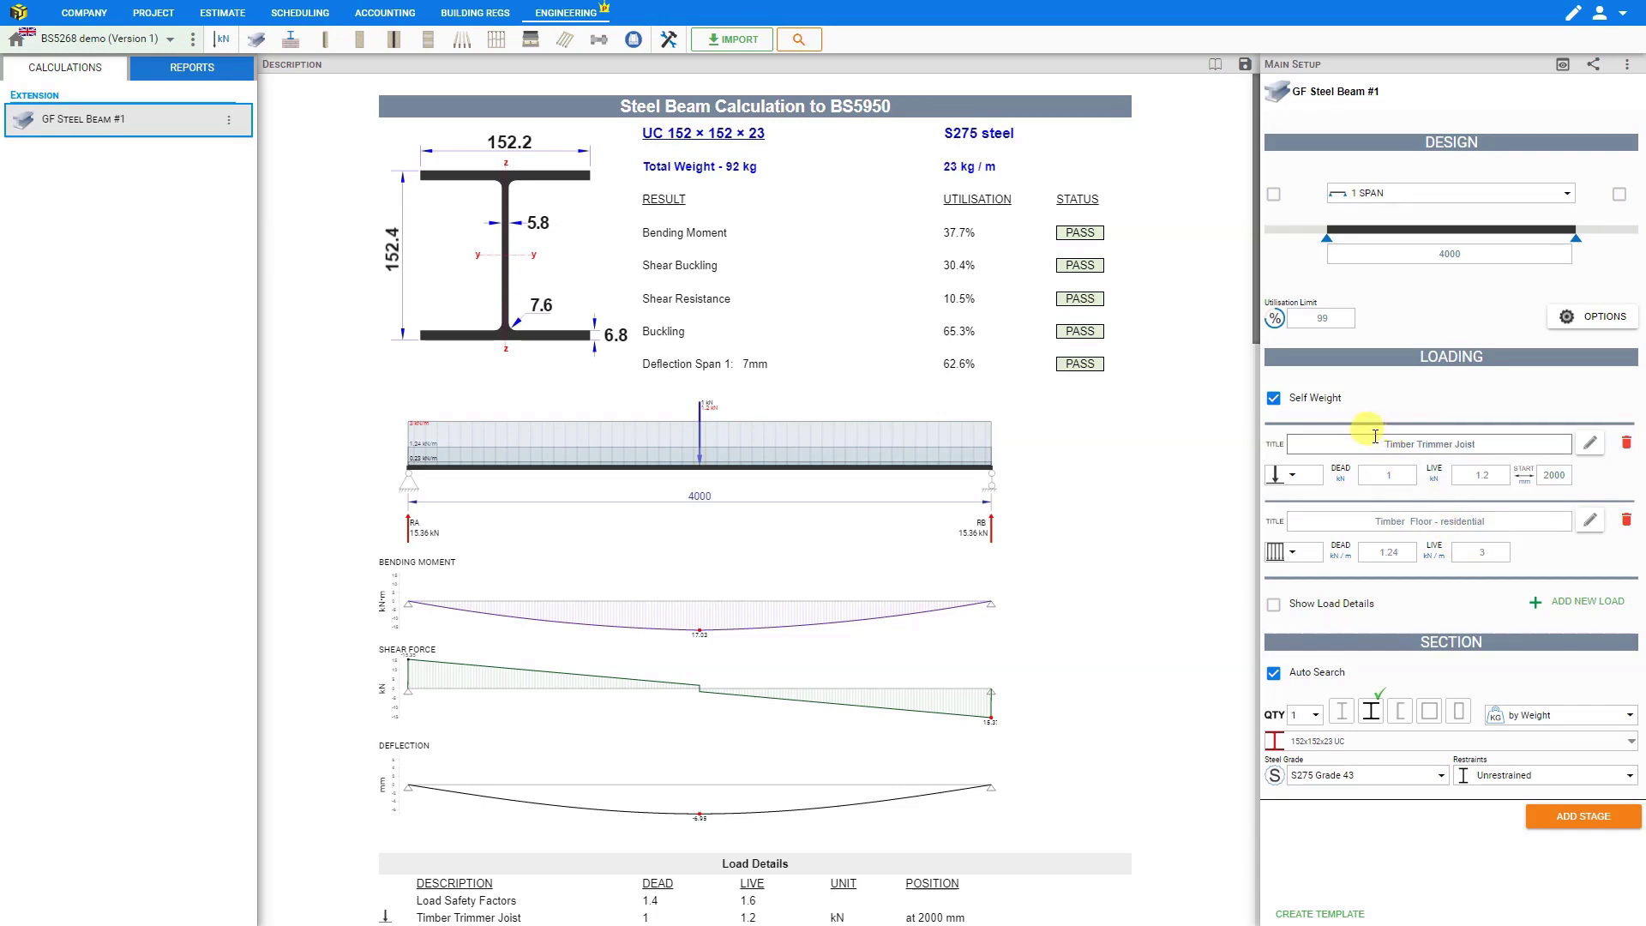
click(1274, 403)
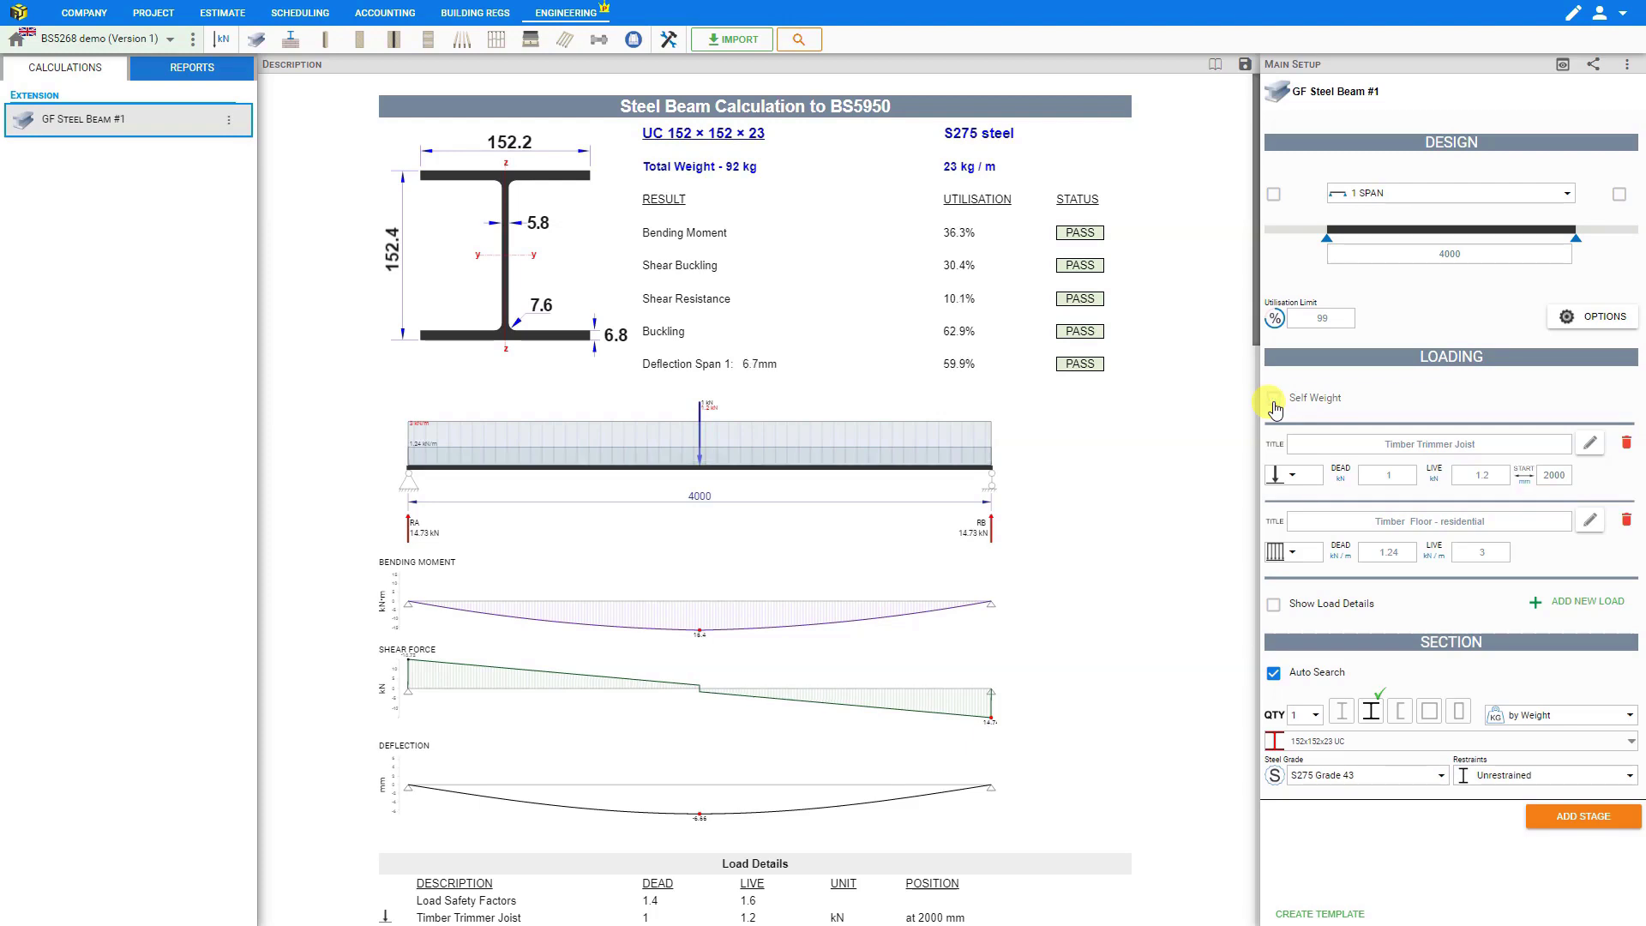
click(1274, 402)
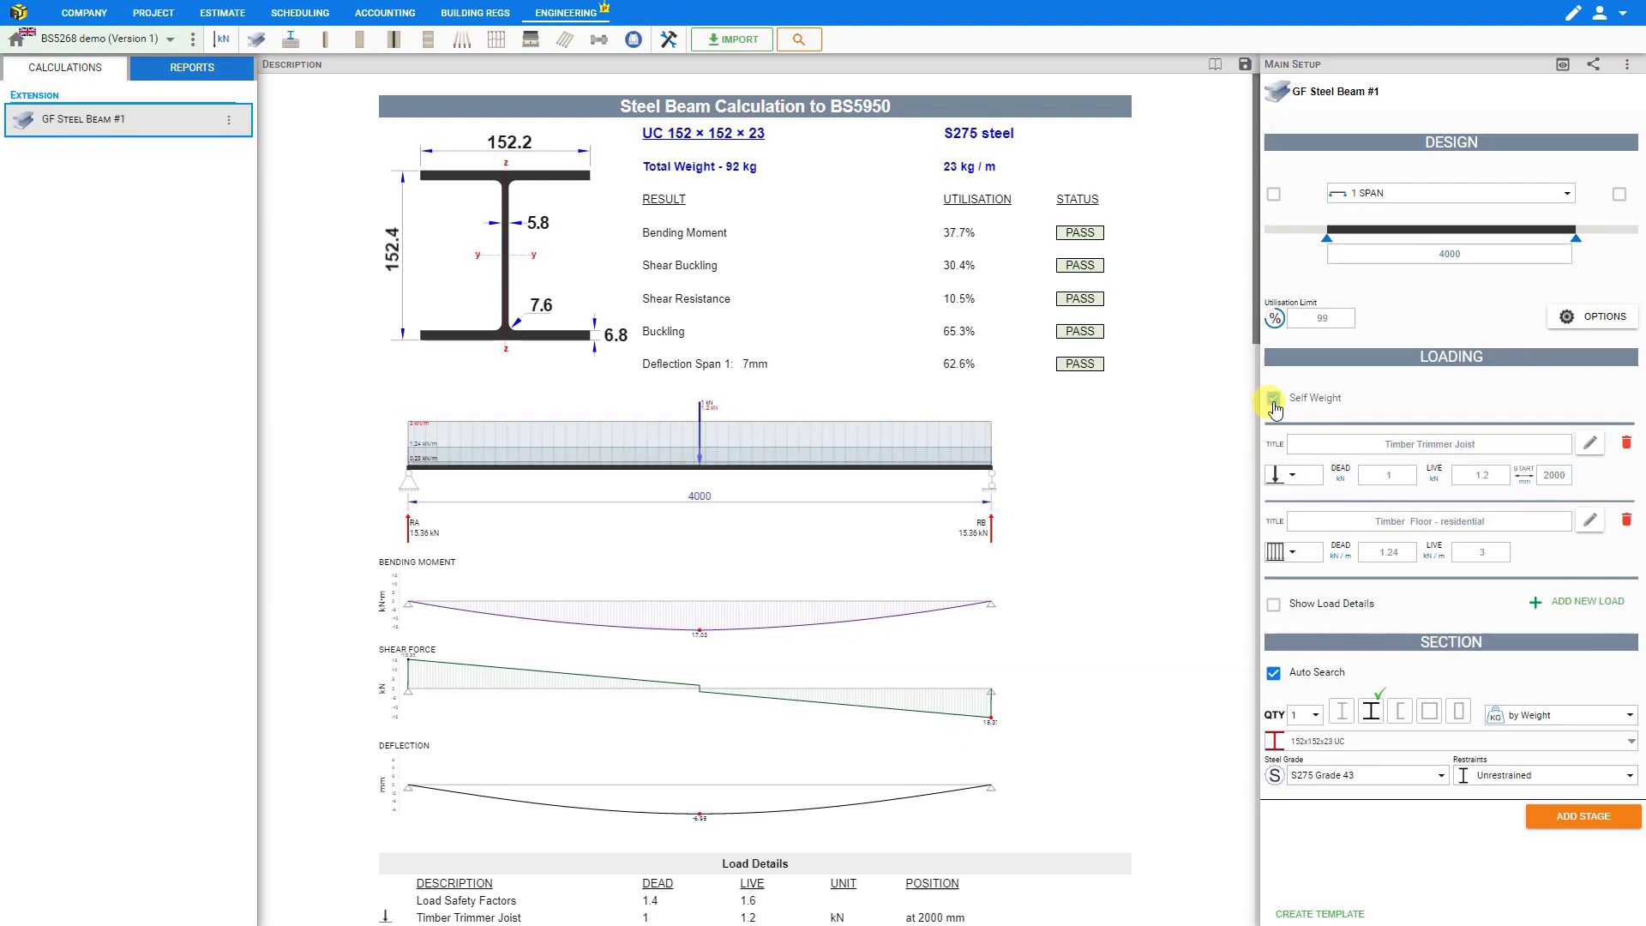
Show the load details in the calculation, inspect the floor build-up table, and toggle it off and on again.
click(1273, 605)
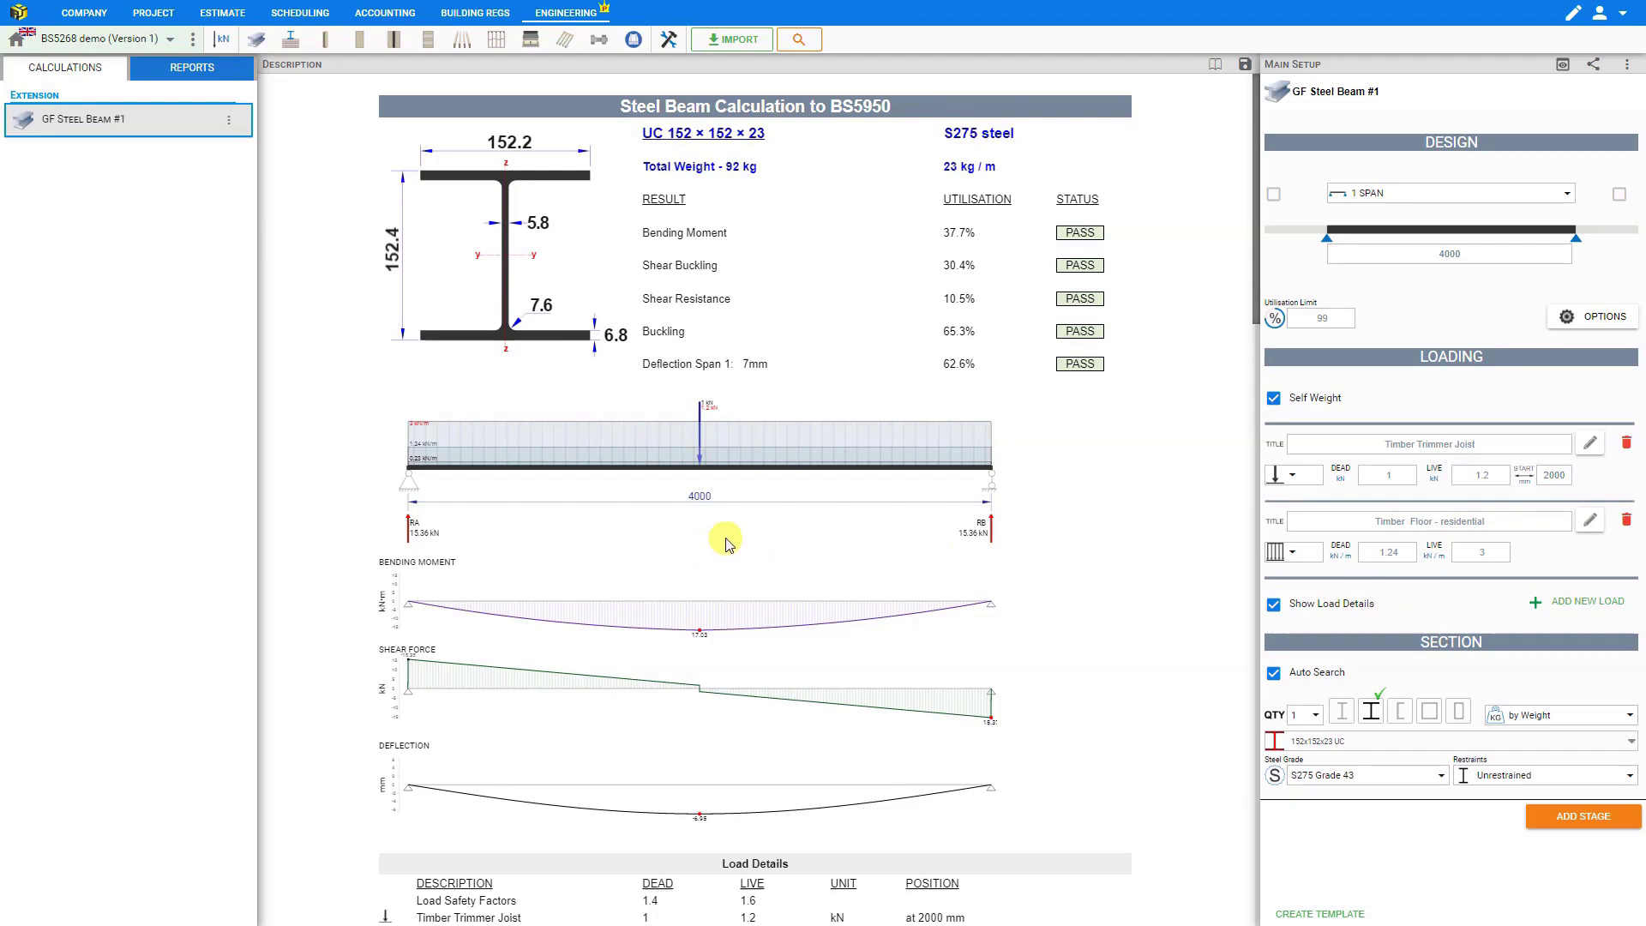
scroll(728, 542, down, 1)
scroll(728, 543, down, 5)
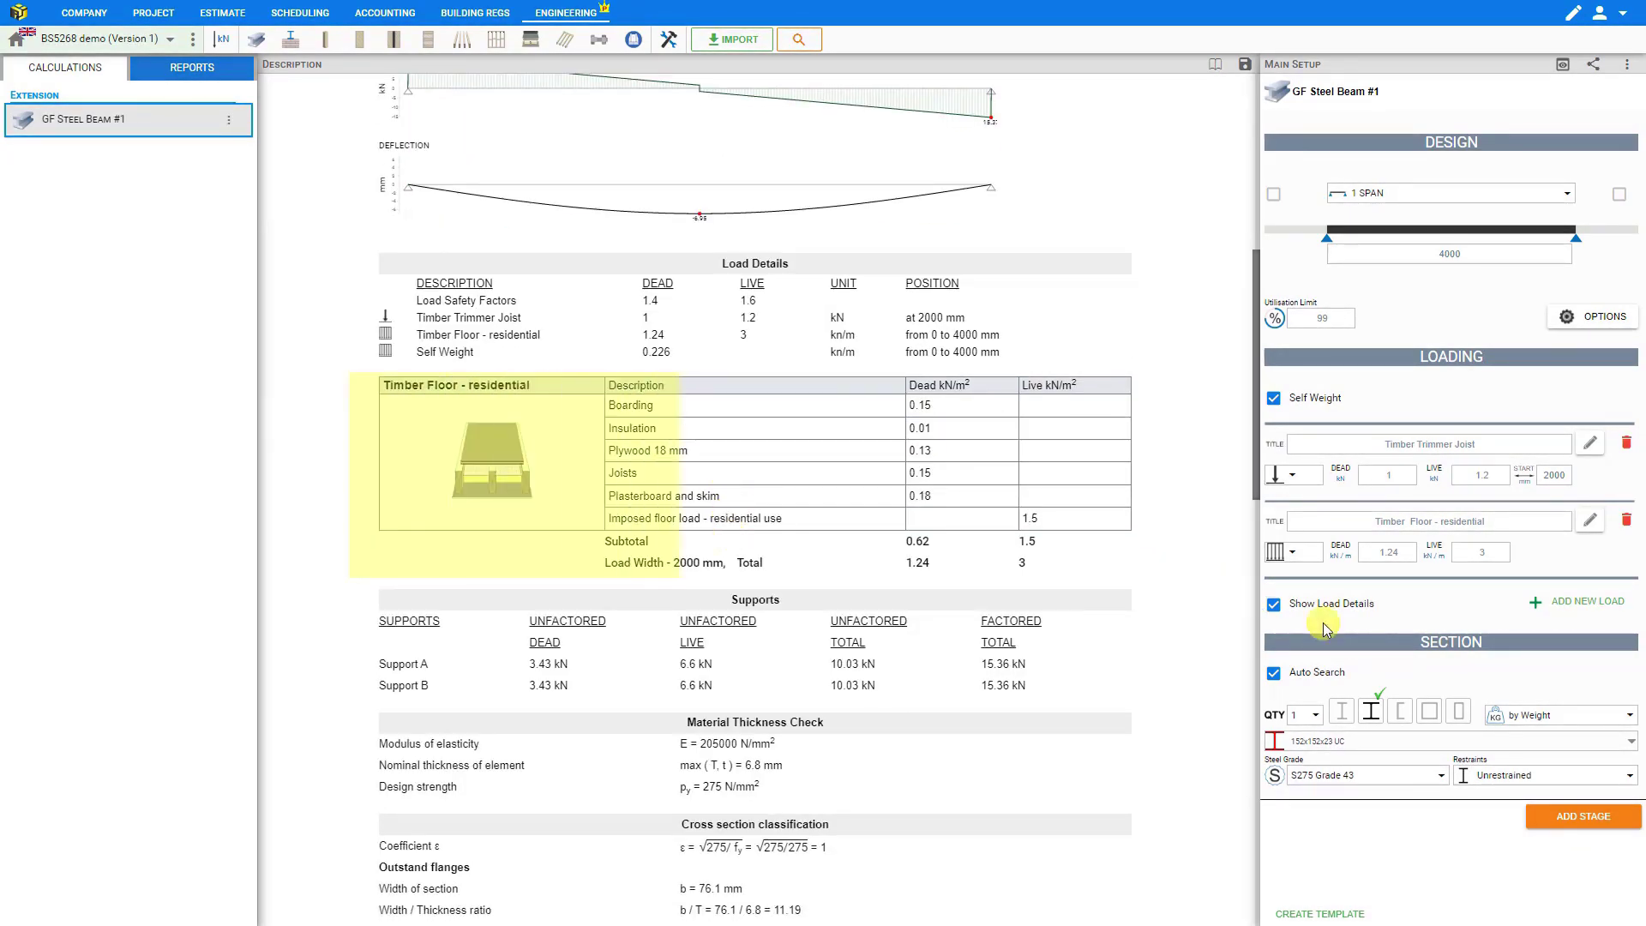
click(1273, 607)
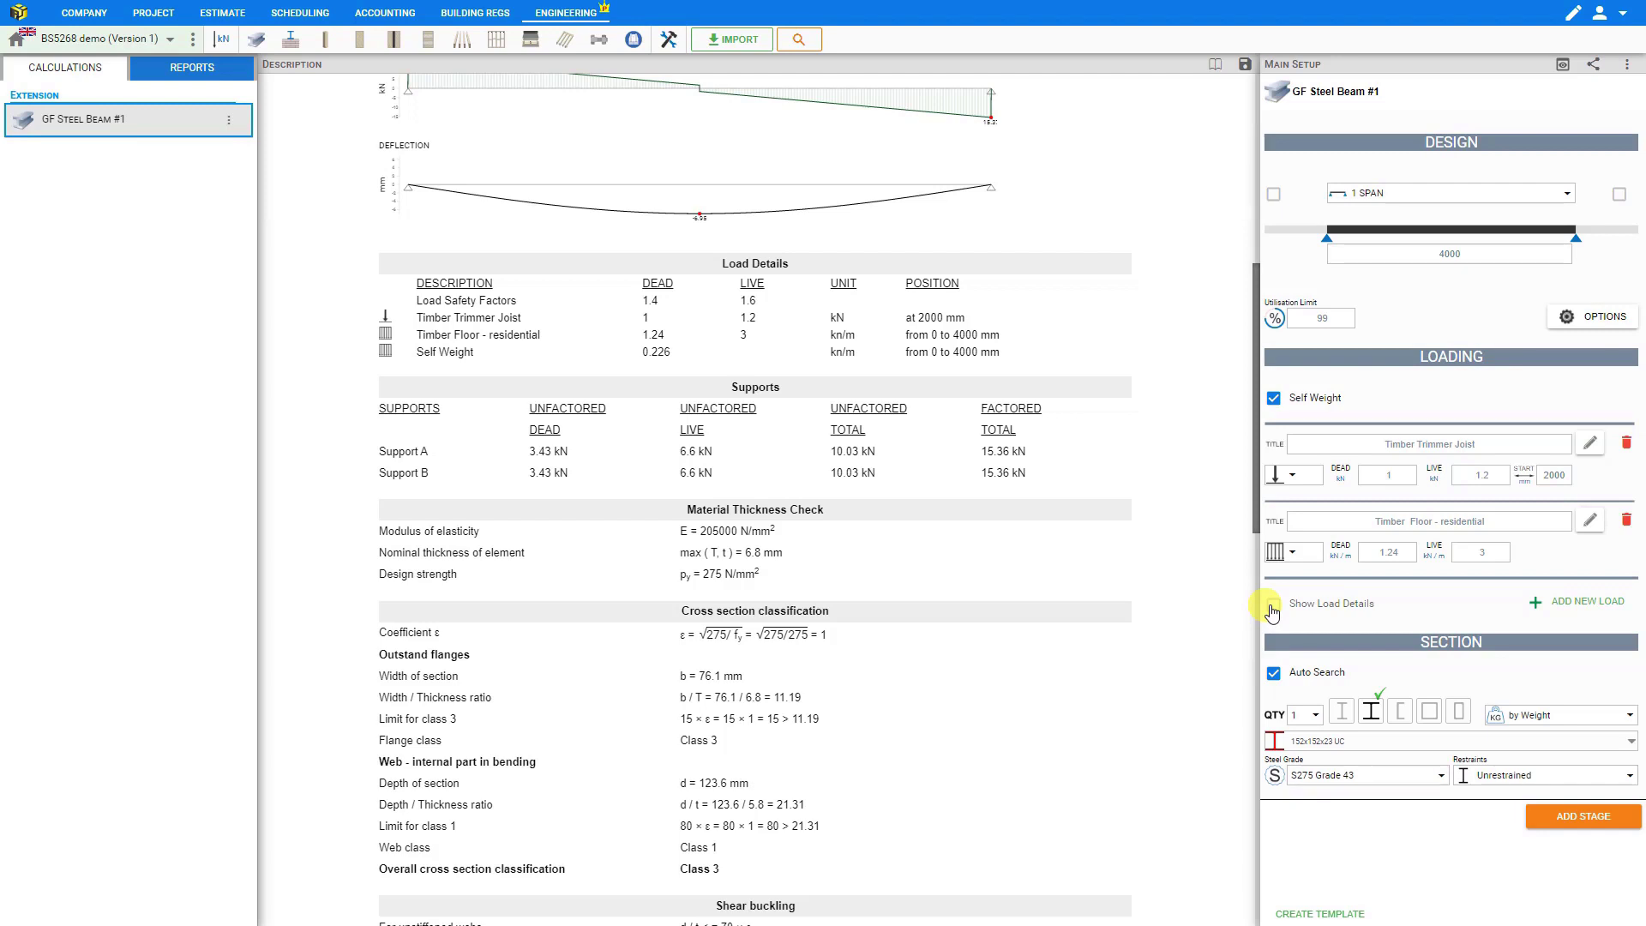
click(1272, 607)
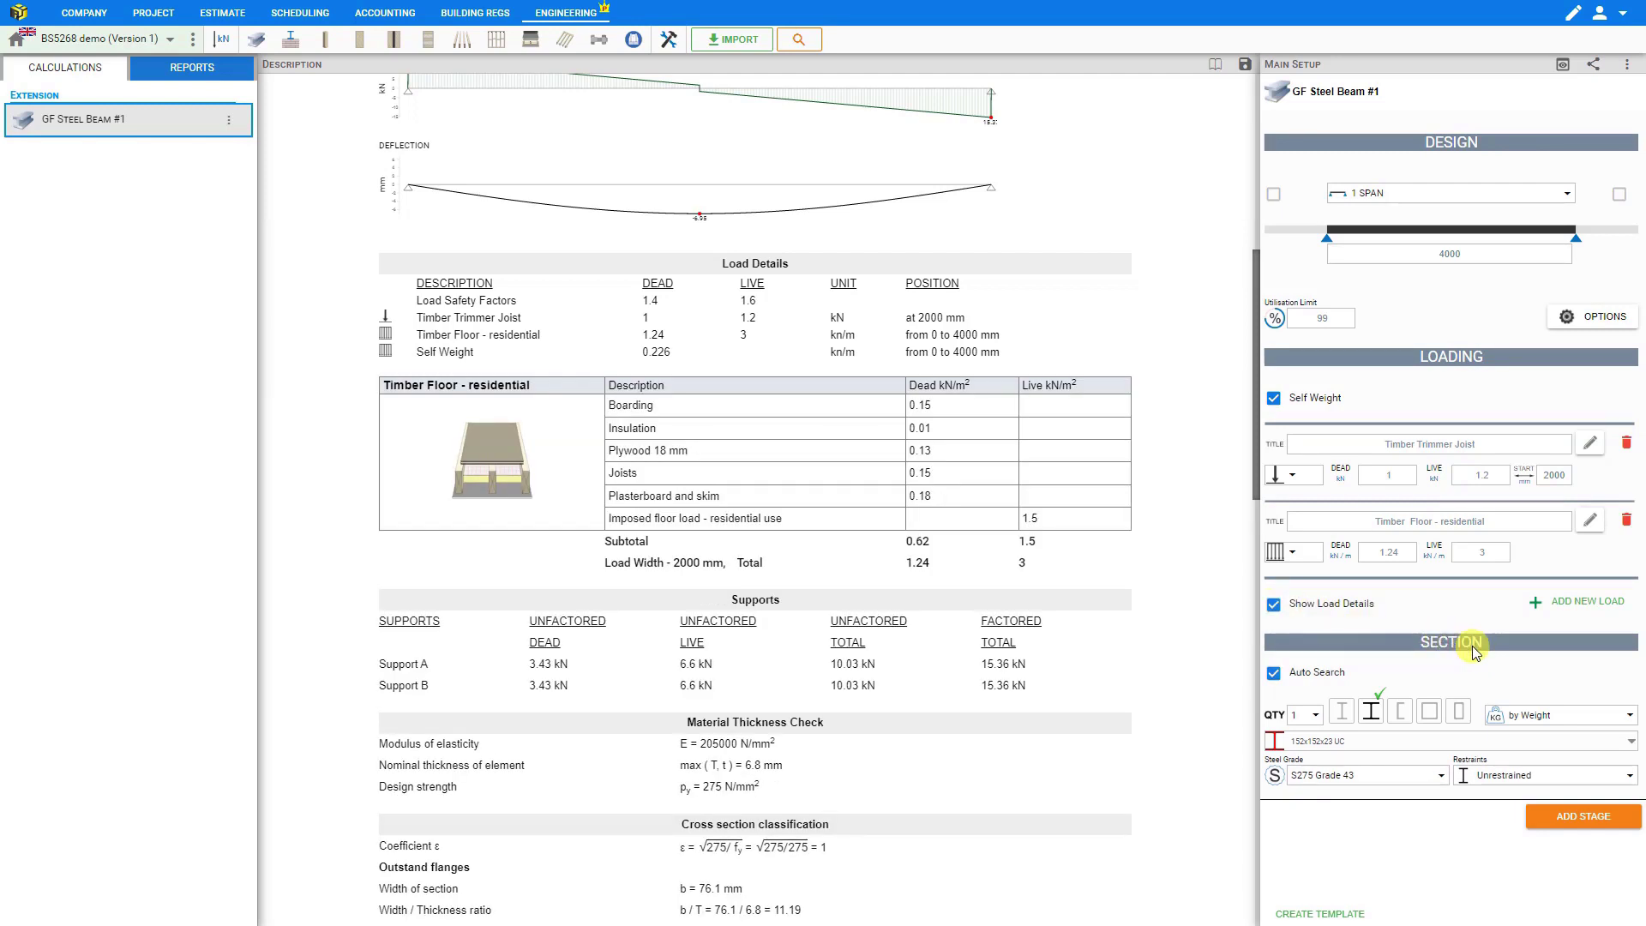
Turn off the automatic section search and keep the beam quantity at 1.
click(1274, 677)
click(1315, 717)
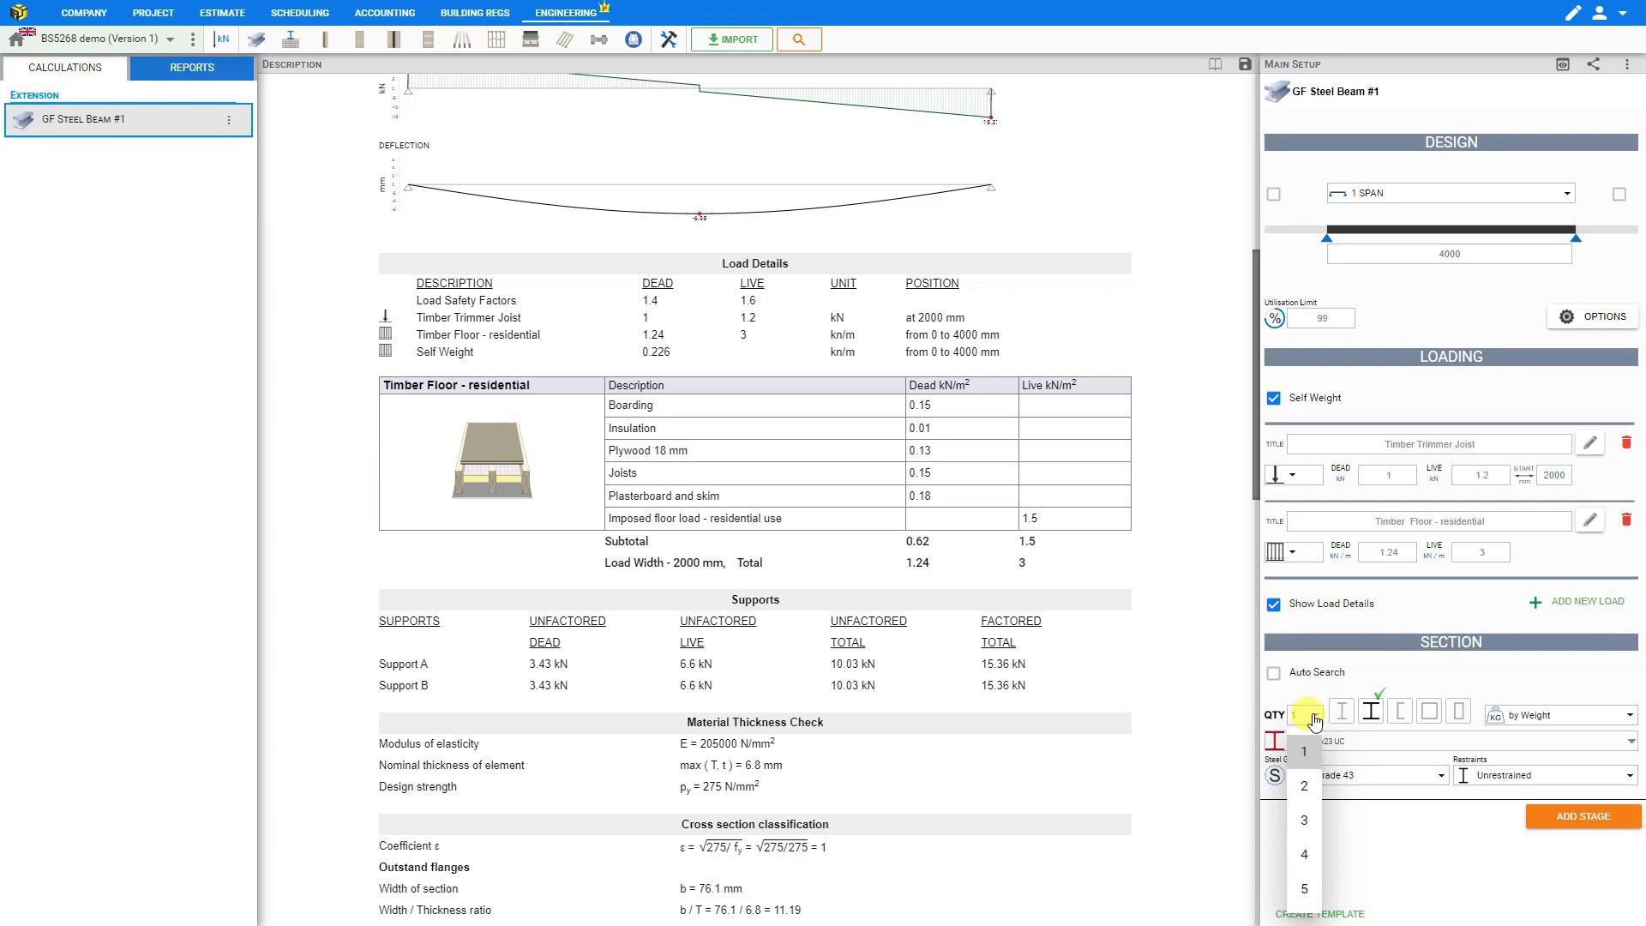
click(1301, 717)
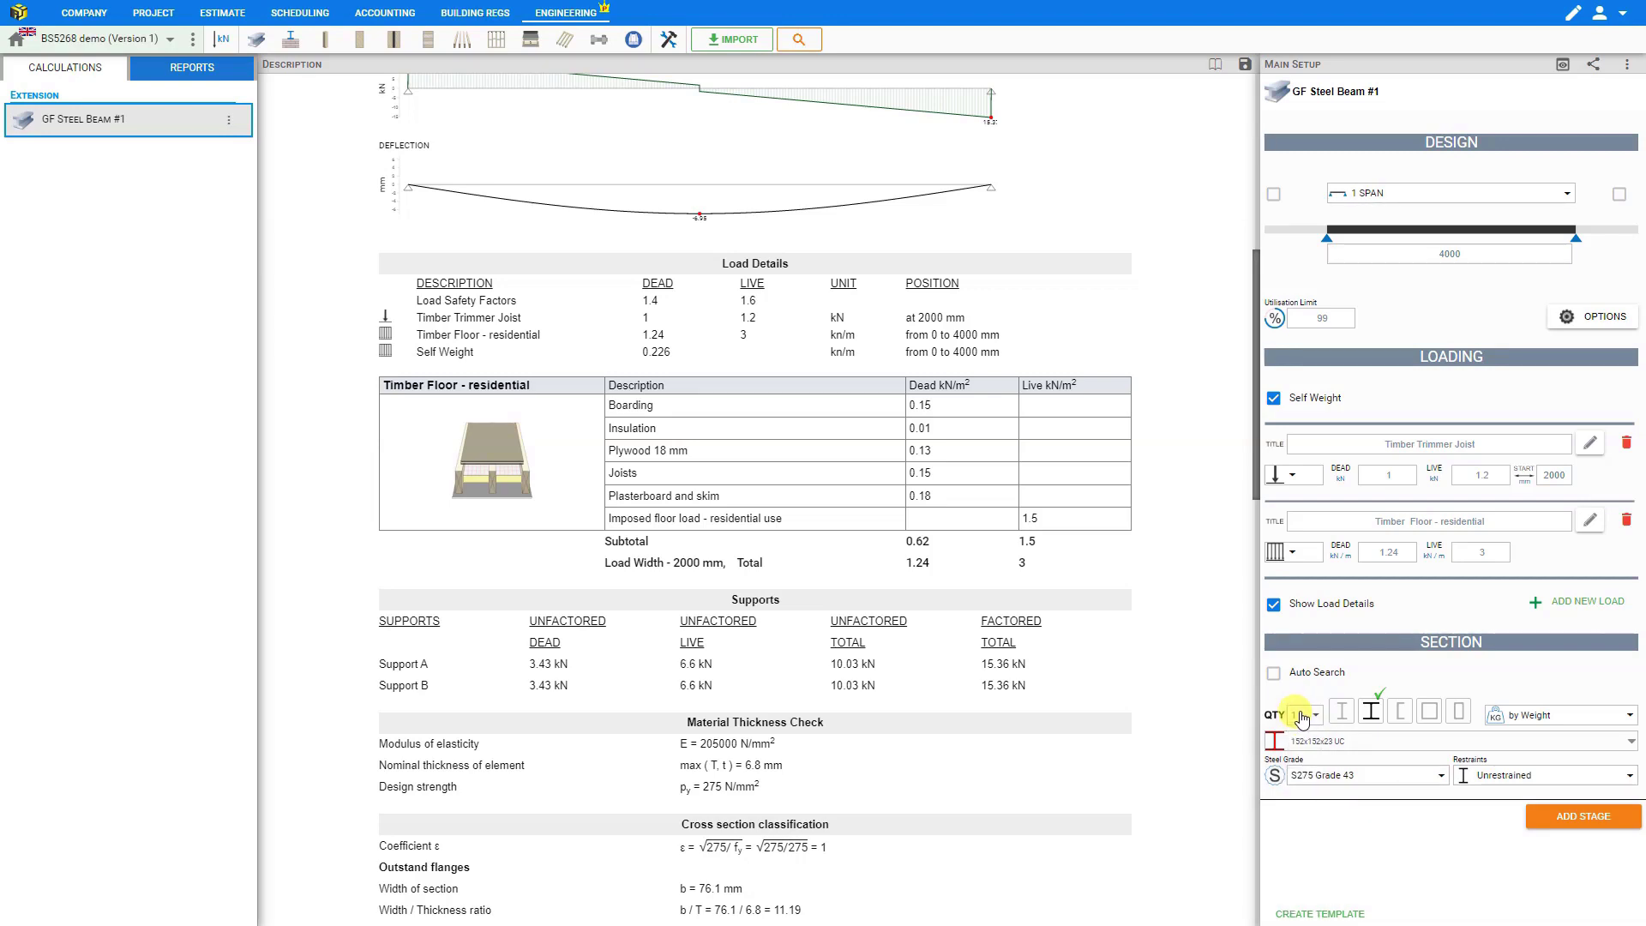
Try the Universal Beam, Universal Column, Parallel Flange Channel, hollow square and hollow rectangular section types, returning to Universal Column.
click(1342, 715)
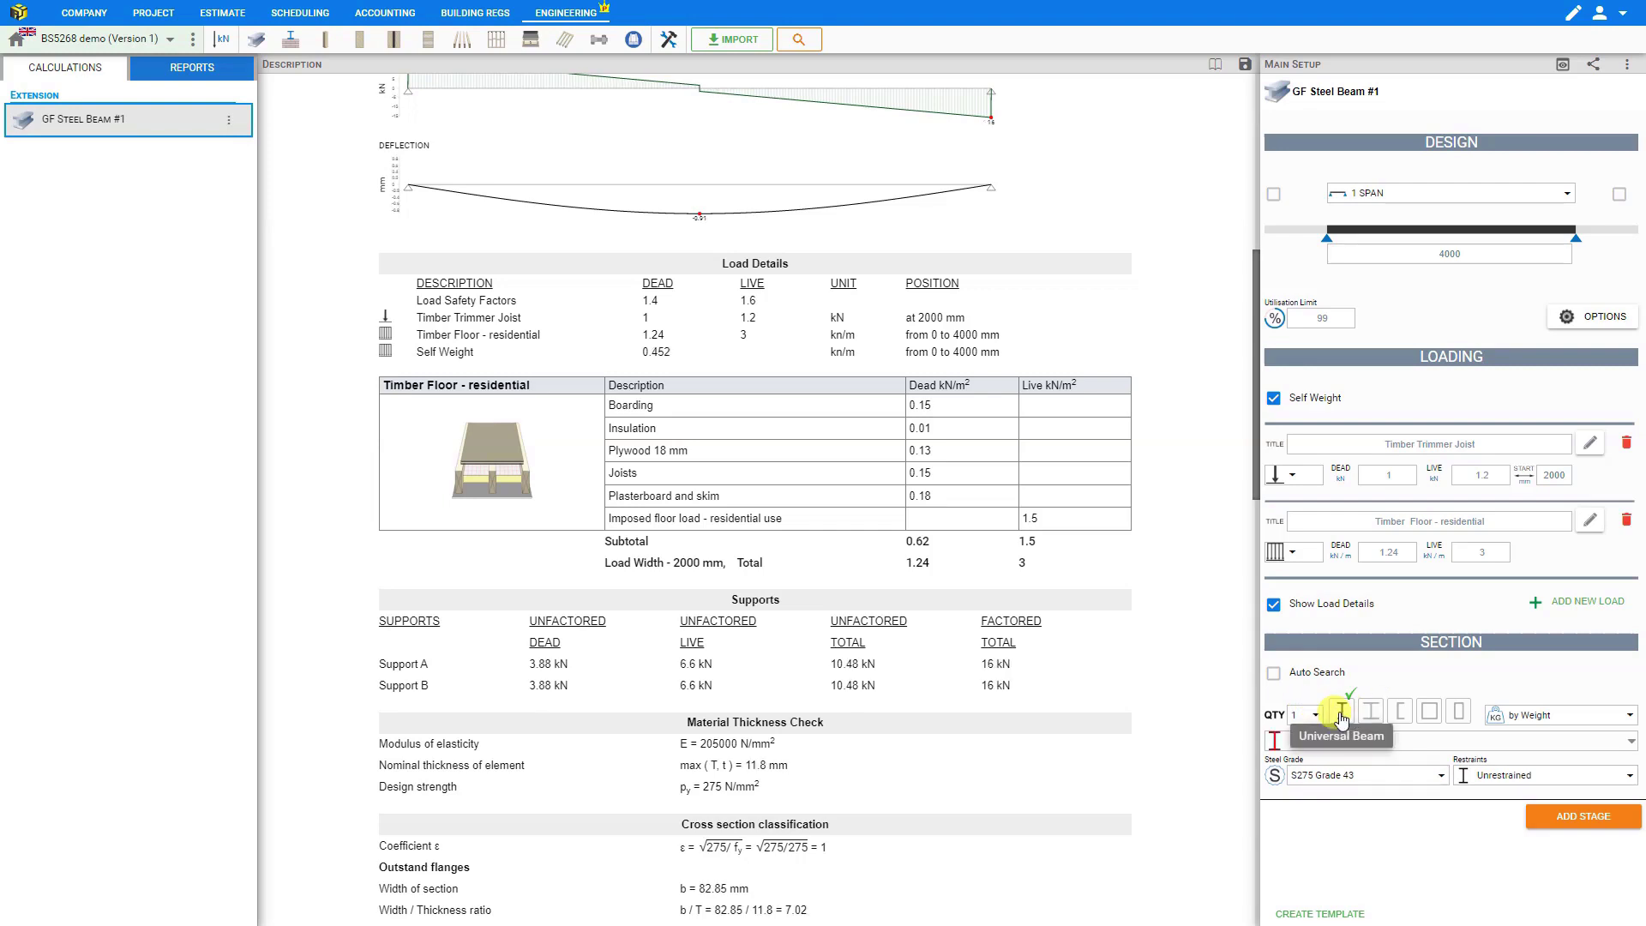
click(1371, 712)
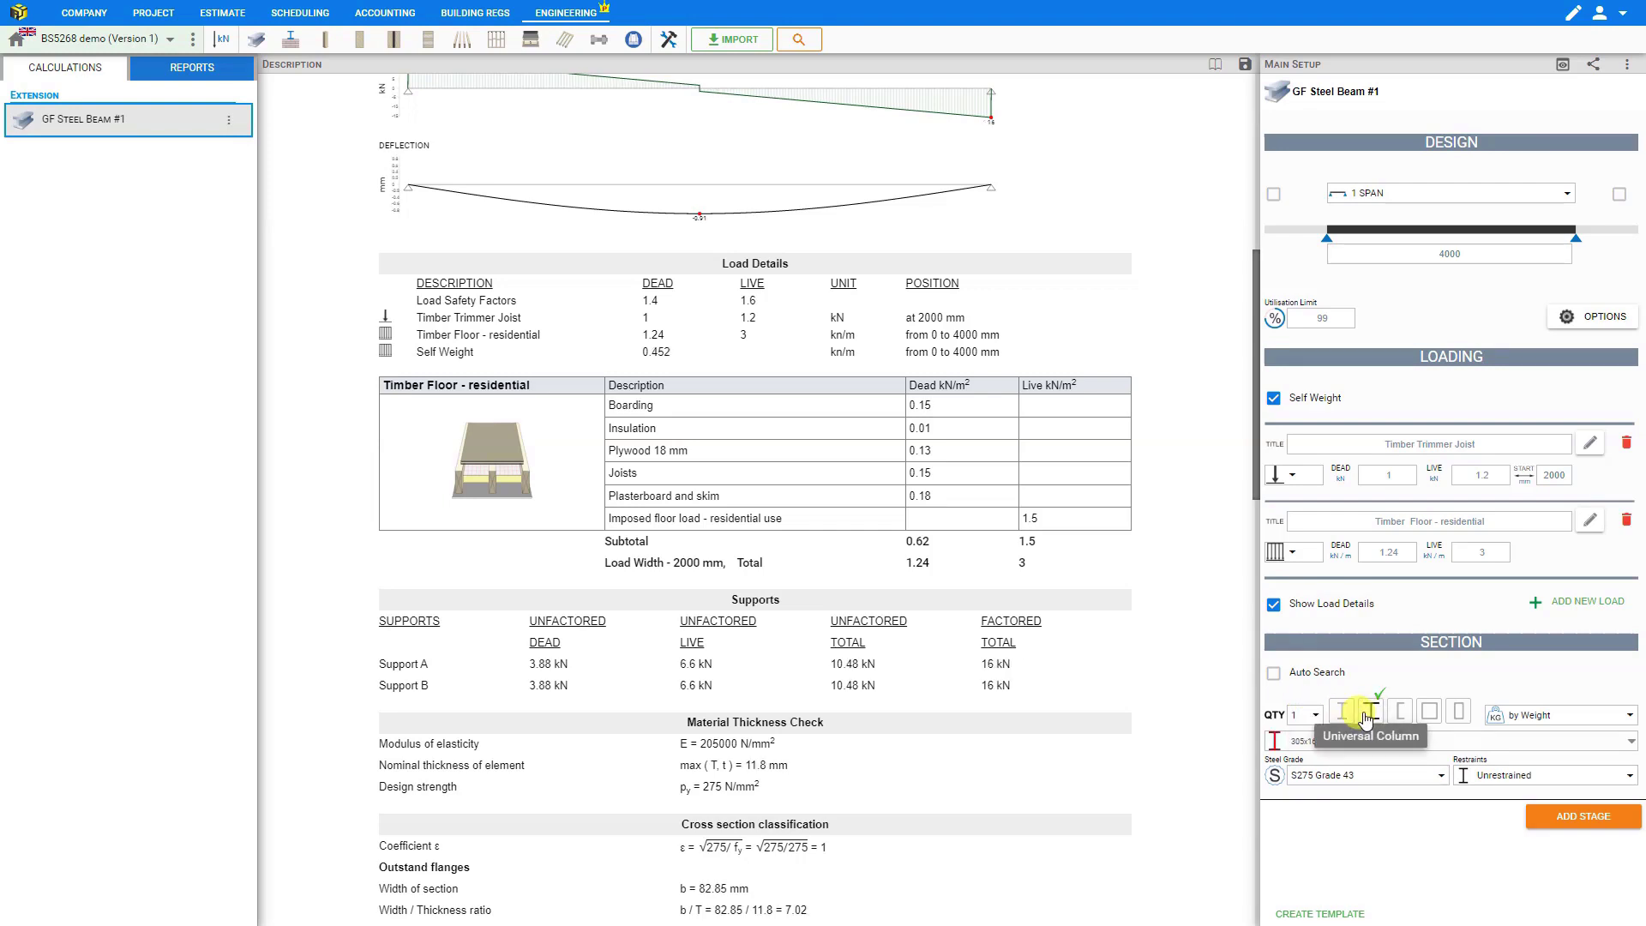
click(1406, 717)
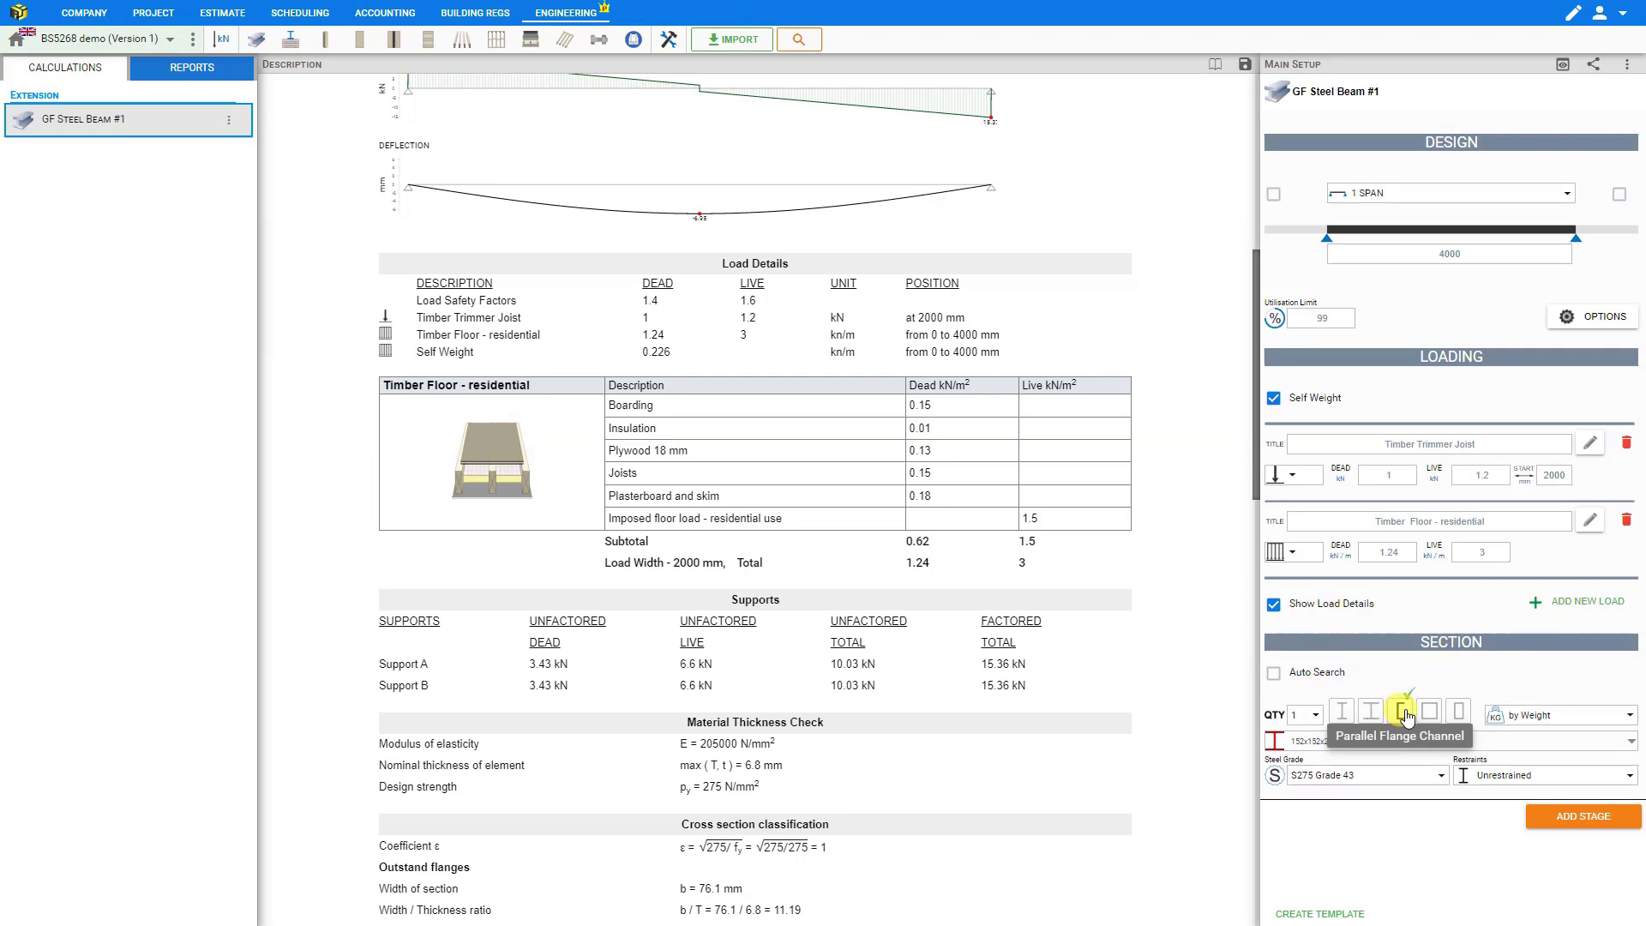
click(1436, 720)
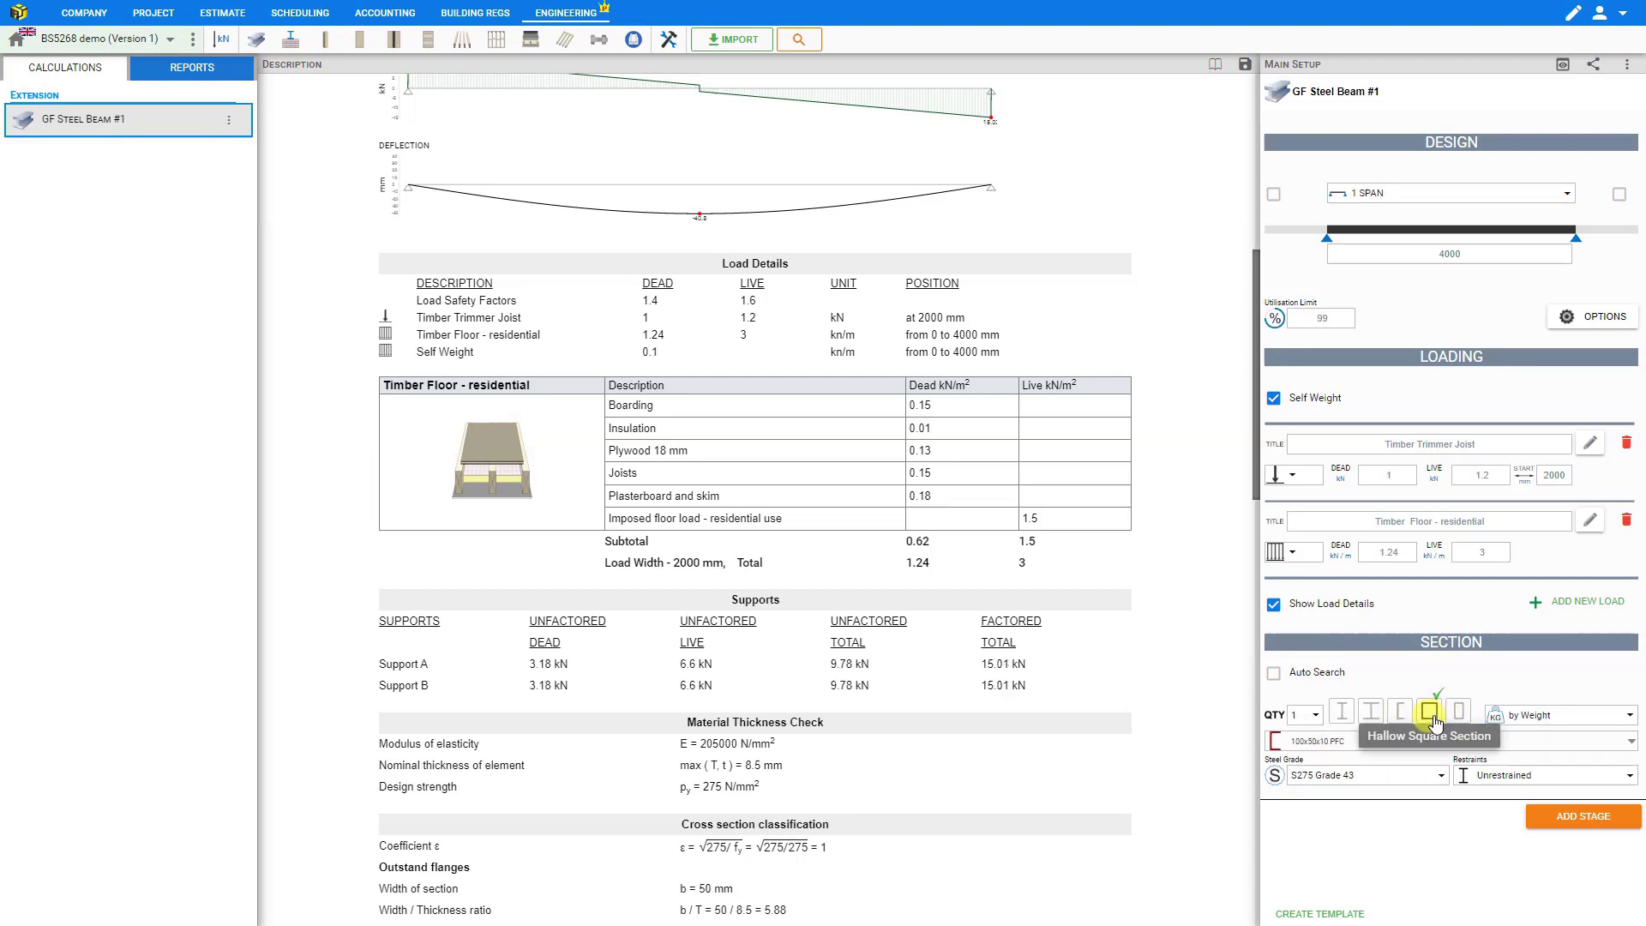
click(1458, 715)
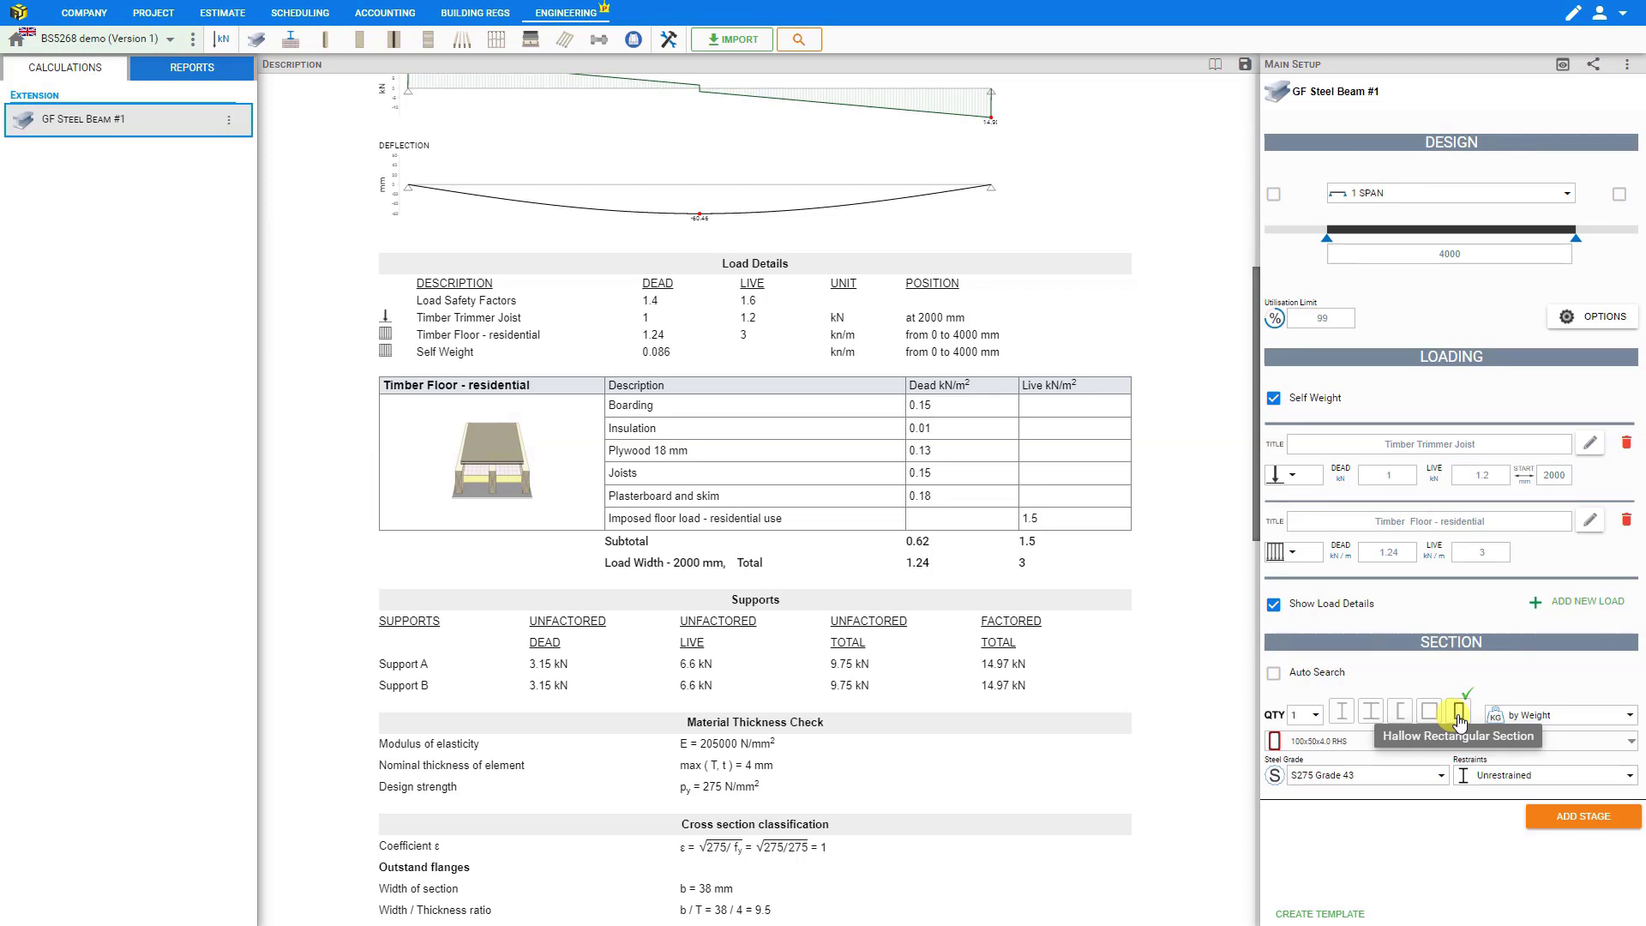
click(1371, 718)
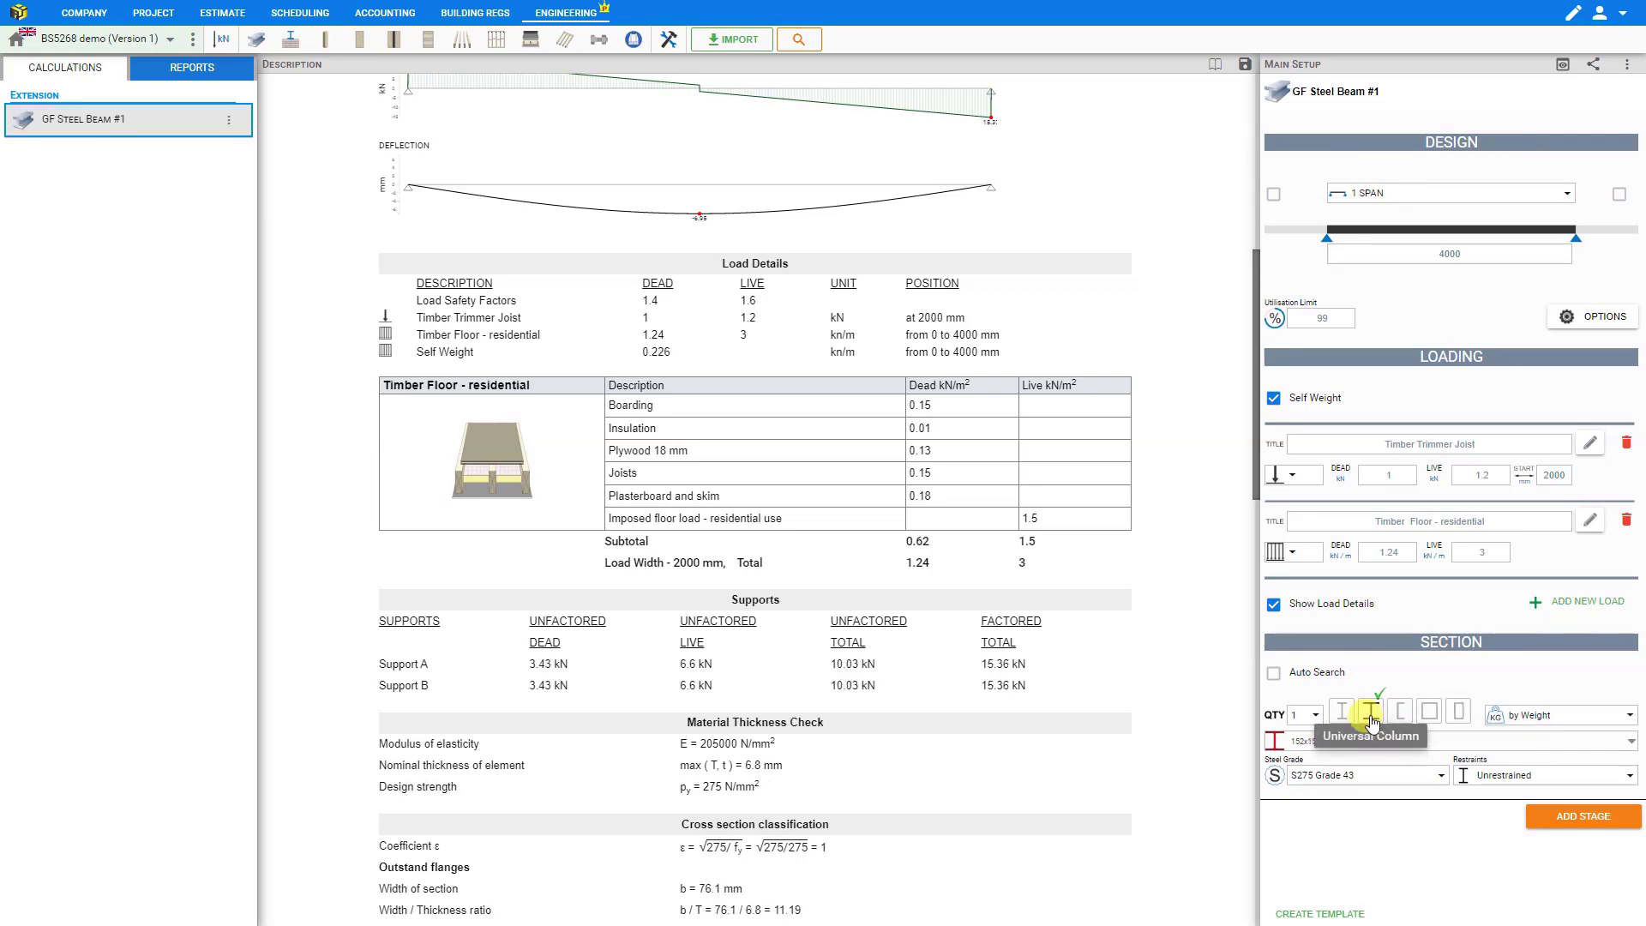
Choose the 203x203x52 UC section for the beam and set its steel grade to S355 Grade 50.
click(1447, 744)
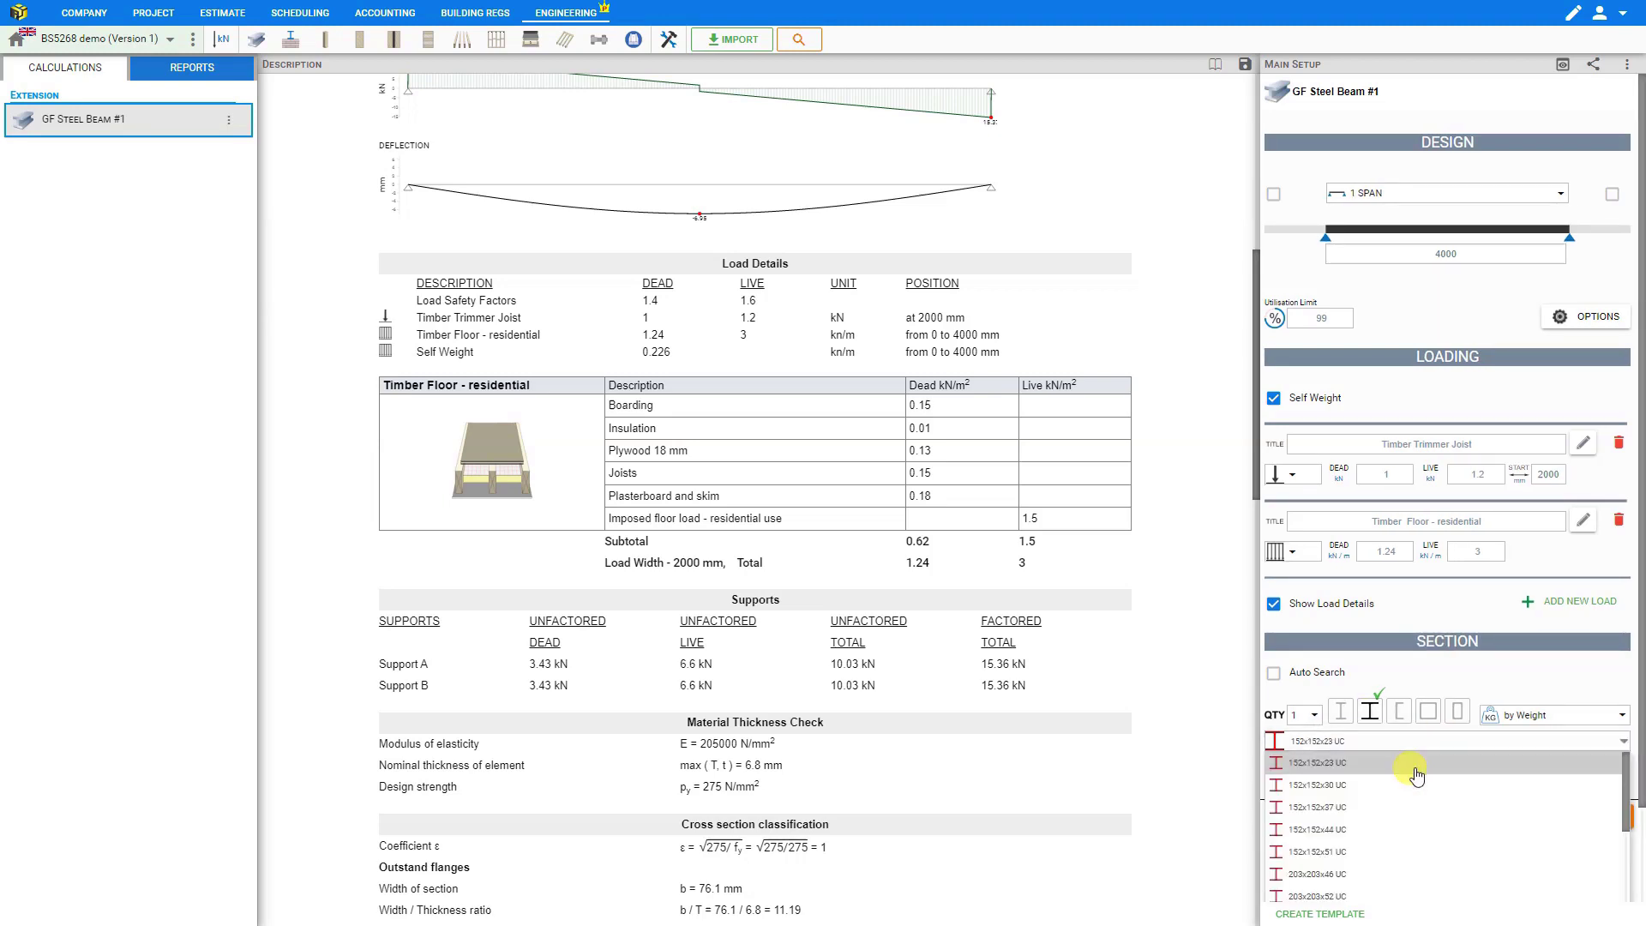
click(1342, 897)
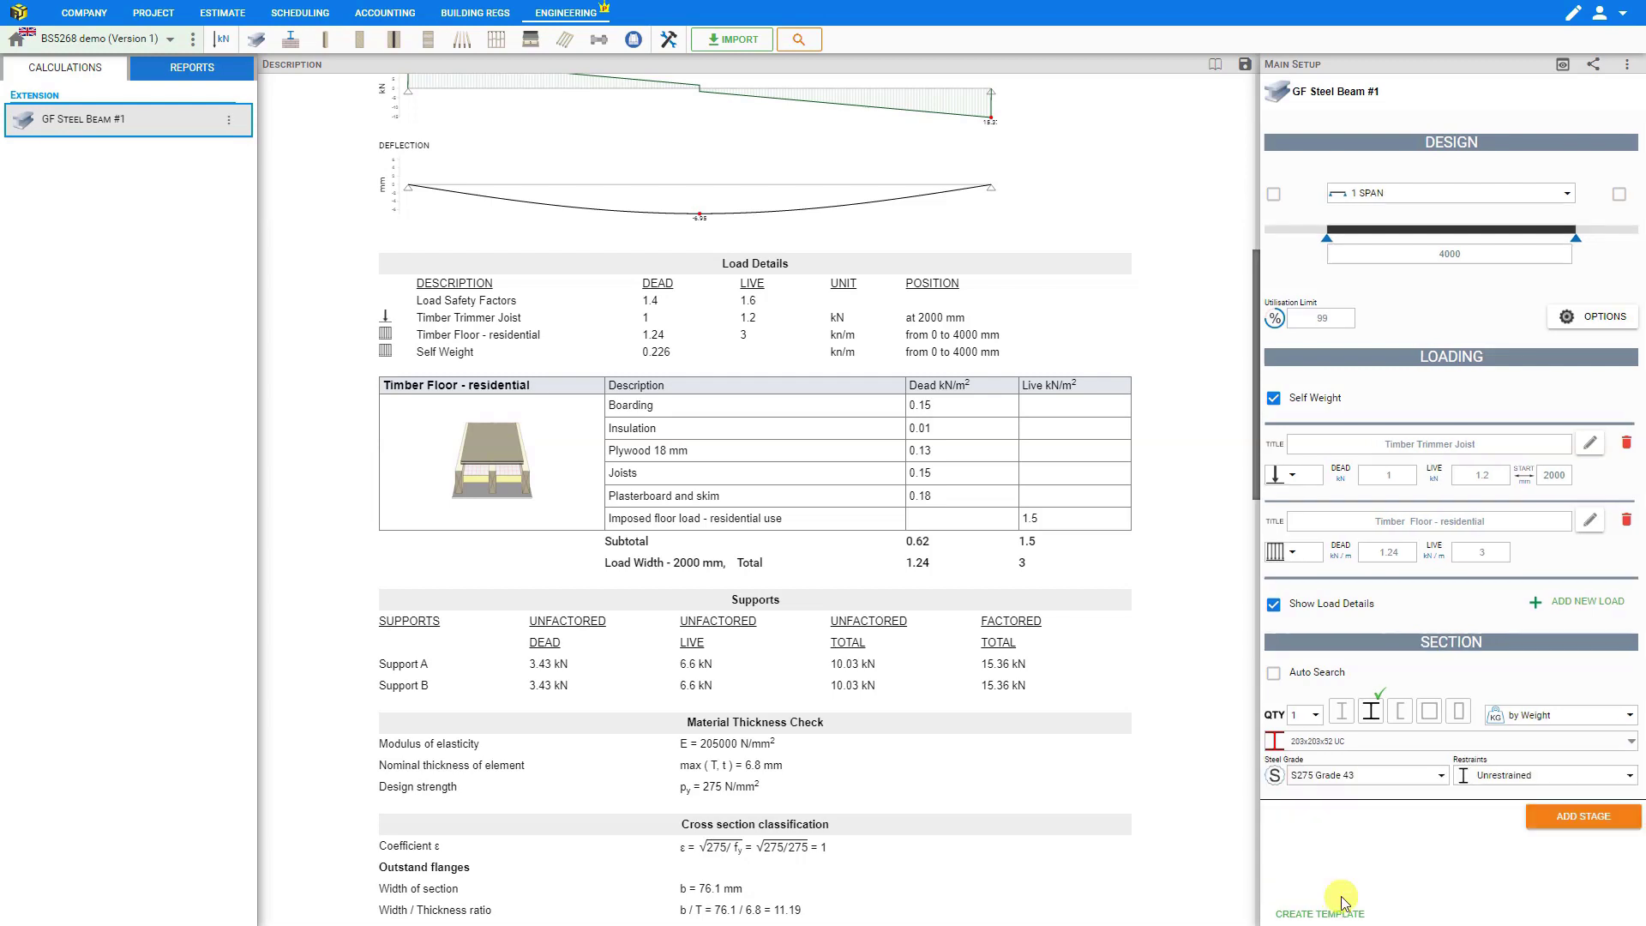
click(1348, 777)
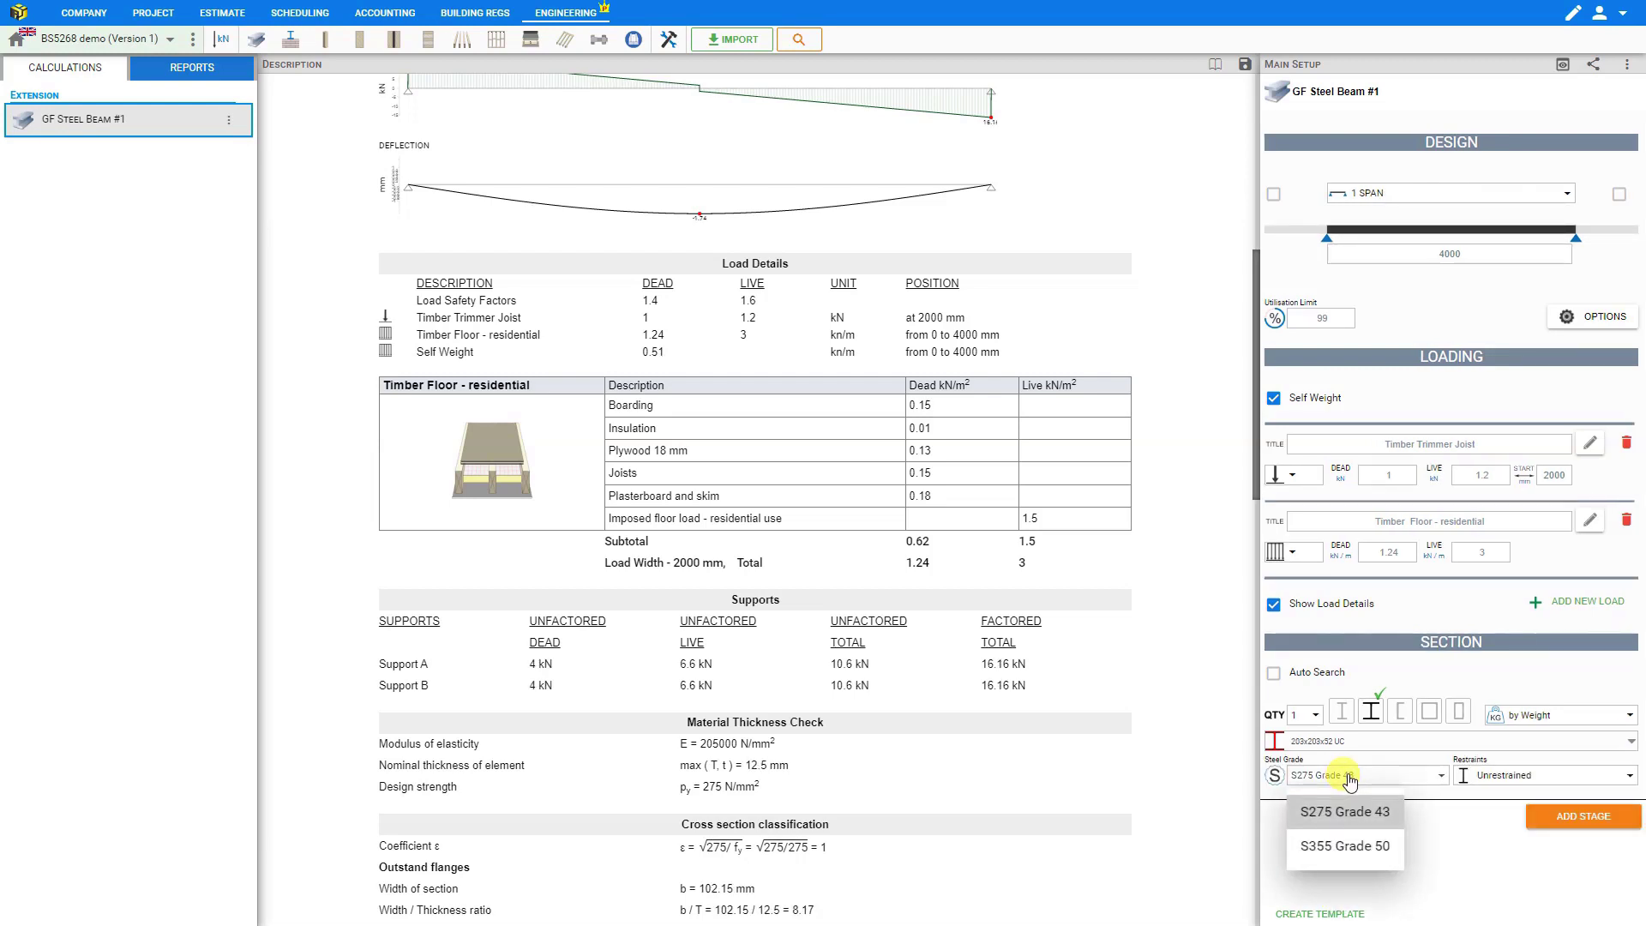
click(1344, 848)
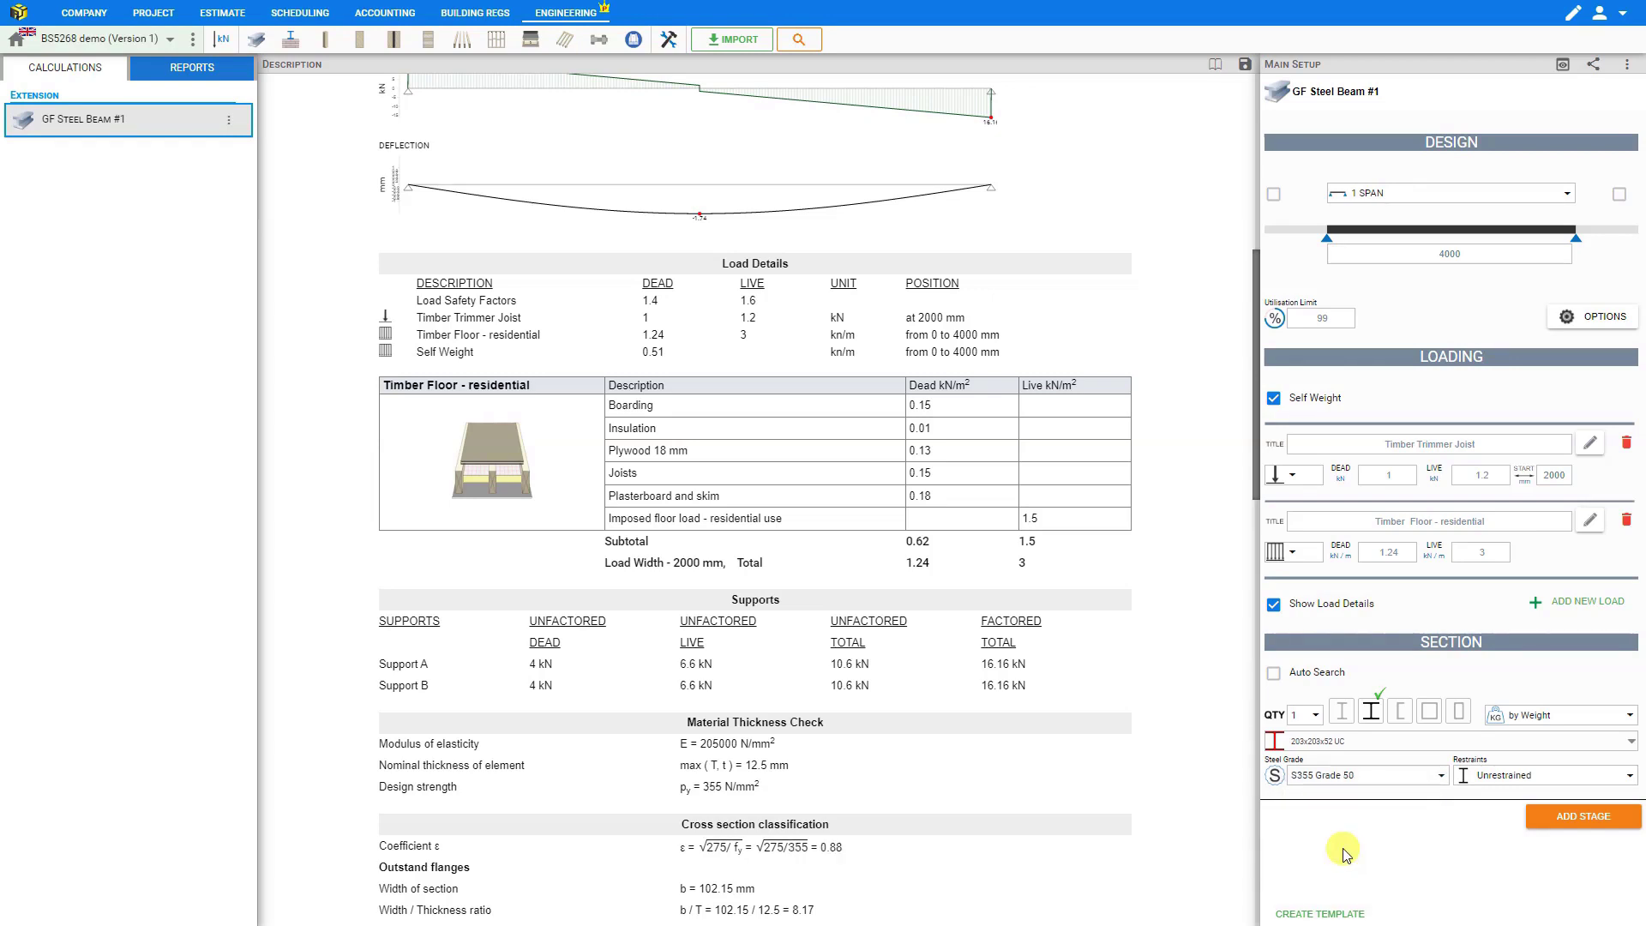
Keep the beam restraint as Unrestrained and review the safety factor, restraint and deflection limit options.
click(1492, 779)
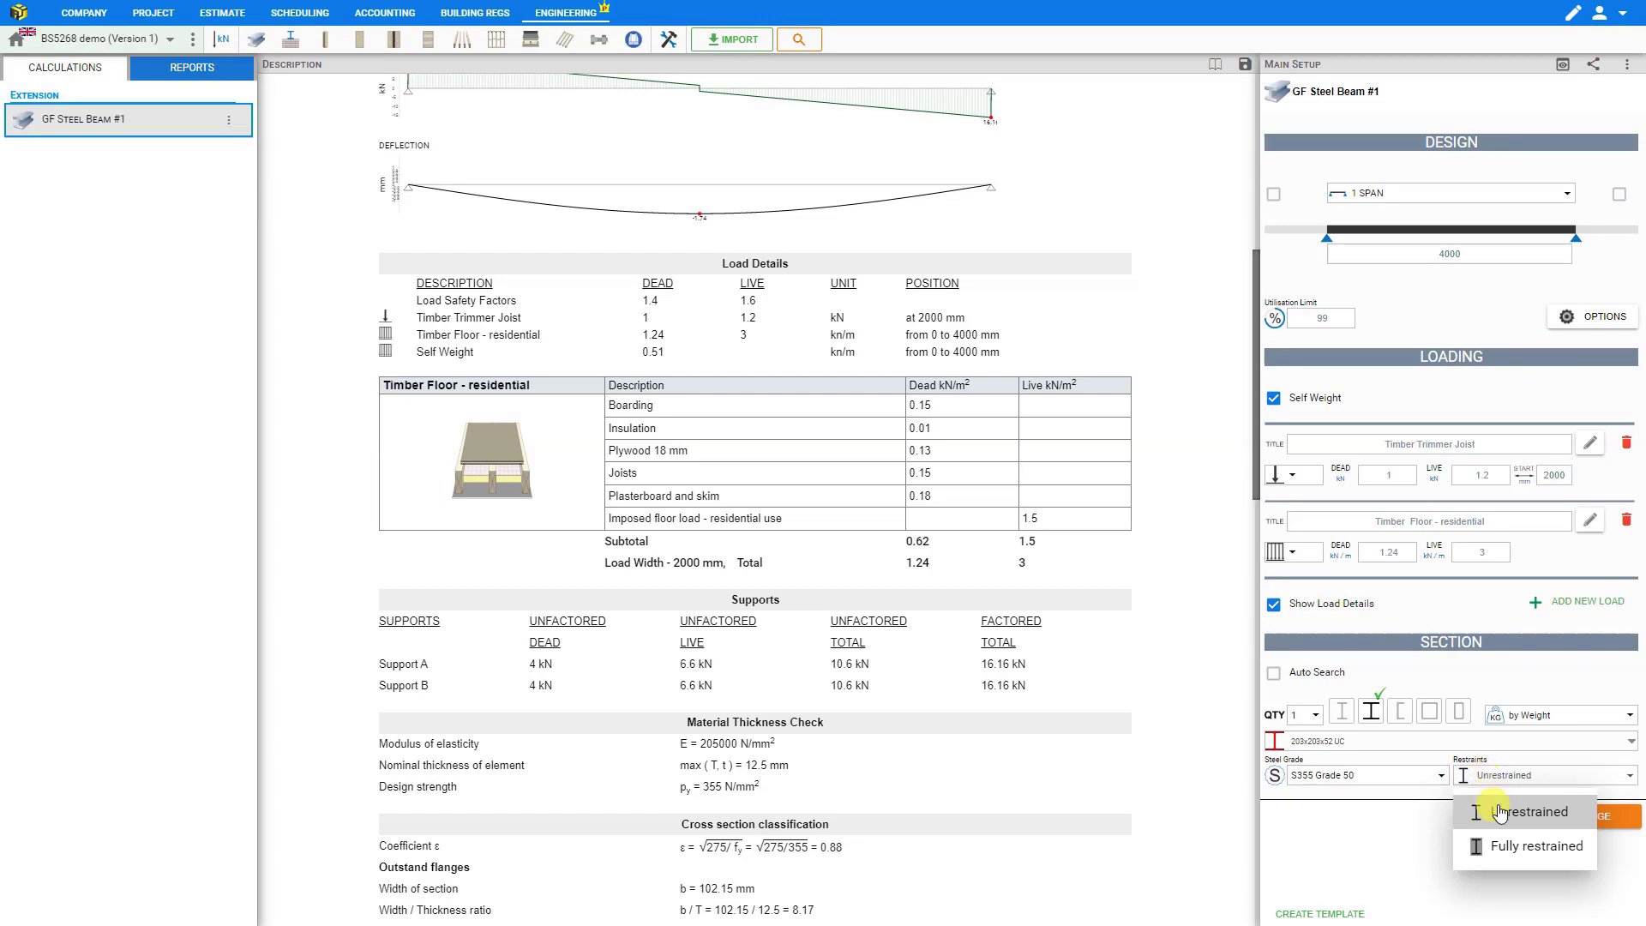
click(1493, 813)
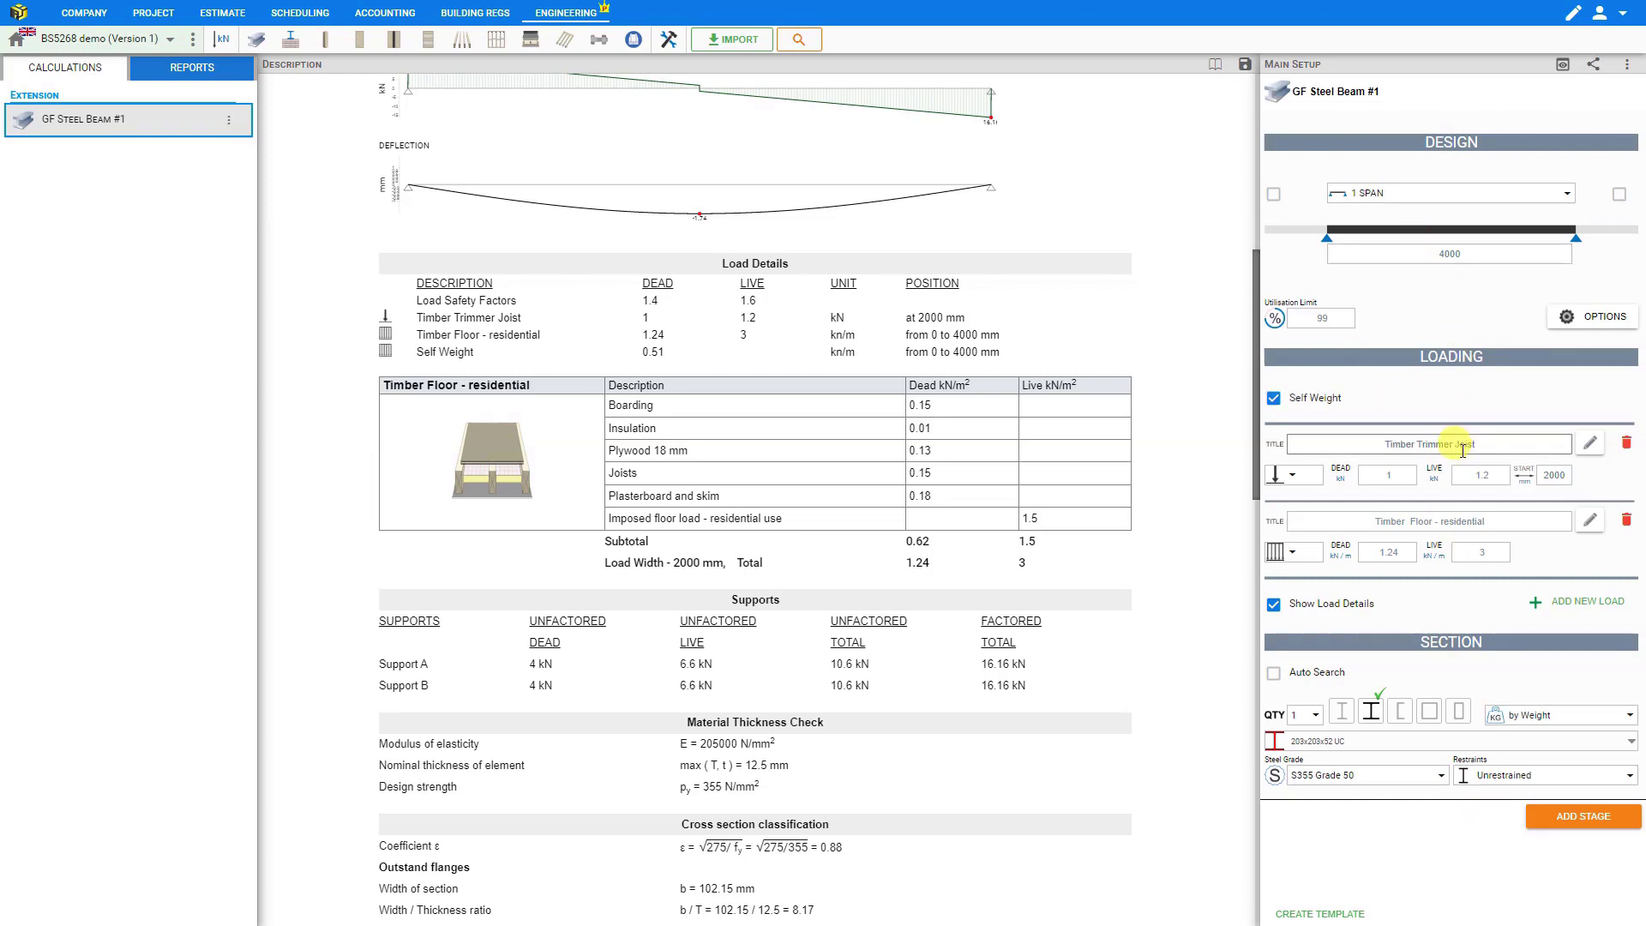
click(1576, 319)
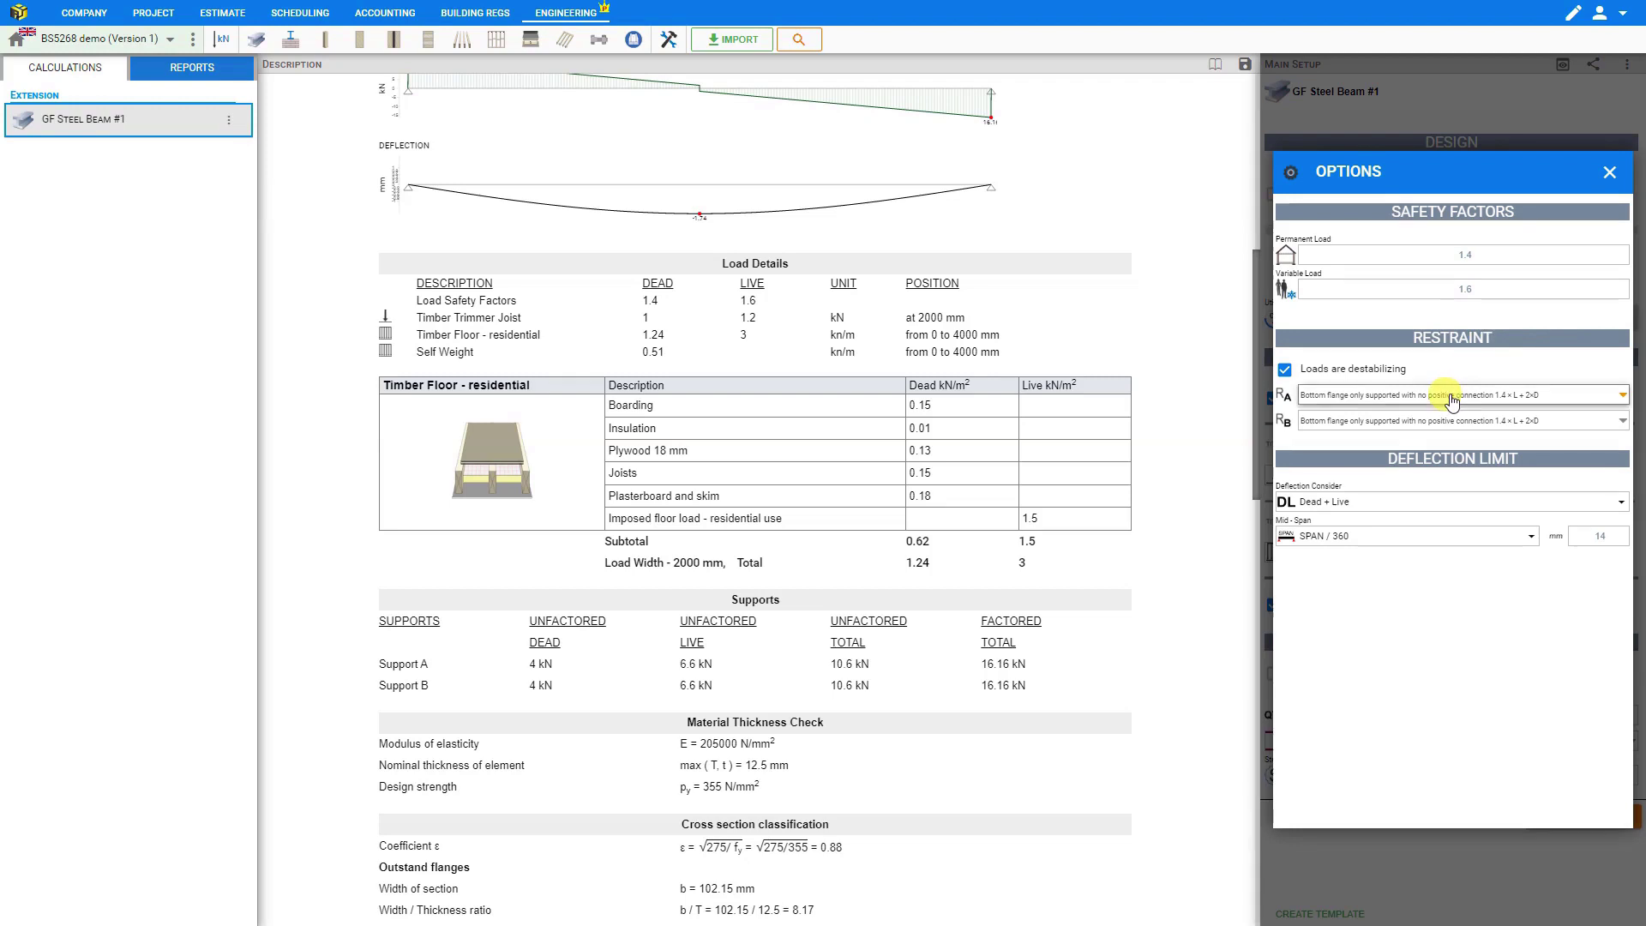
click(1608, 171)
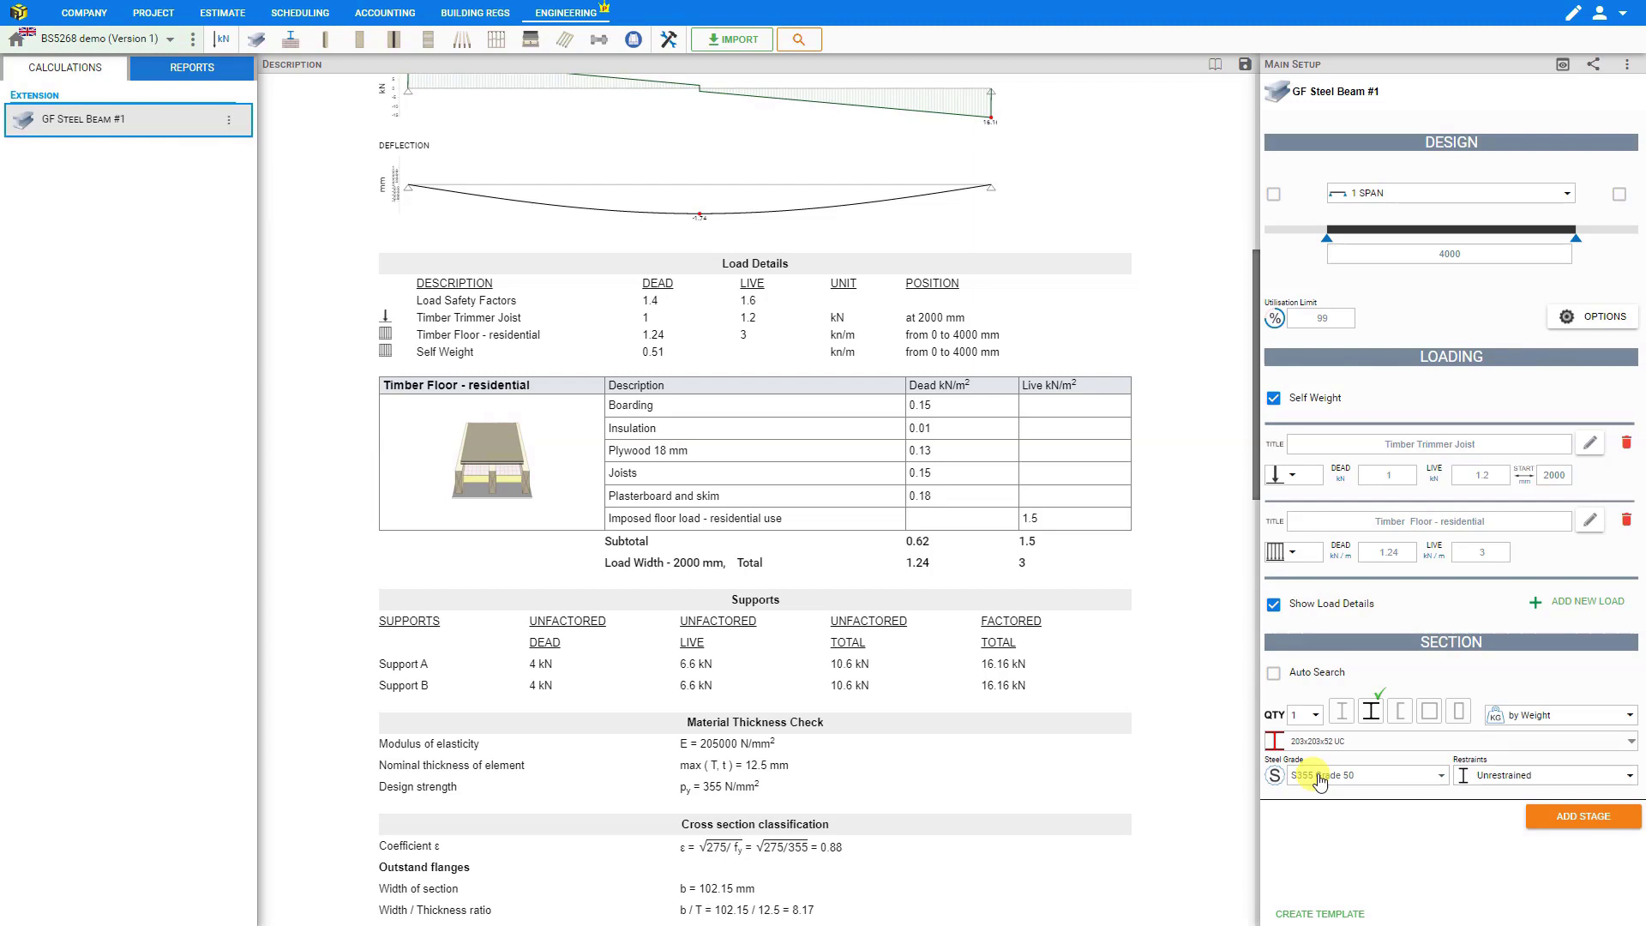
Turn on the automatic section search for the beam and set it to search by Height.
click(1527, 716)
click(1544, 797)
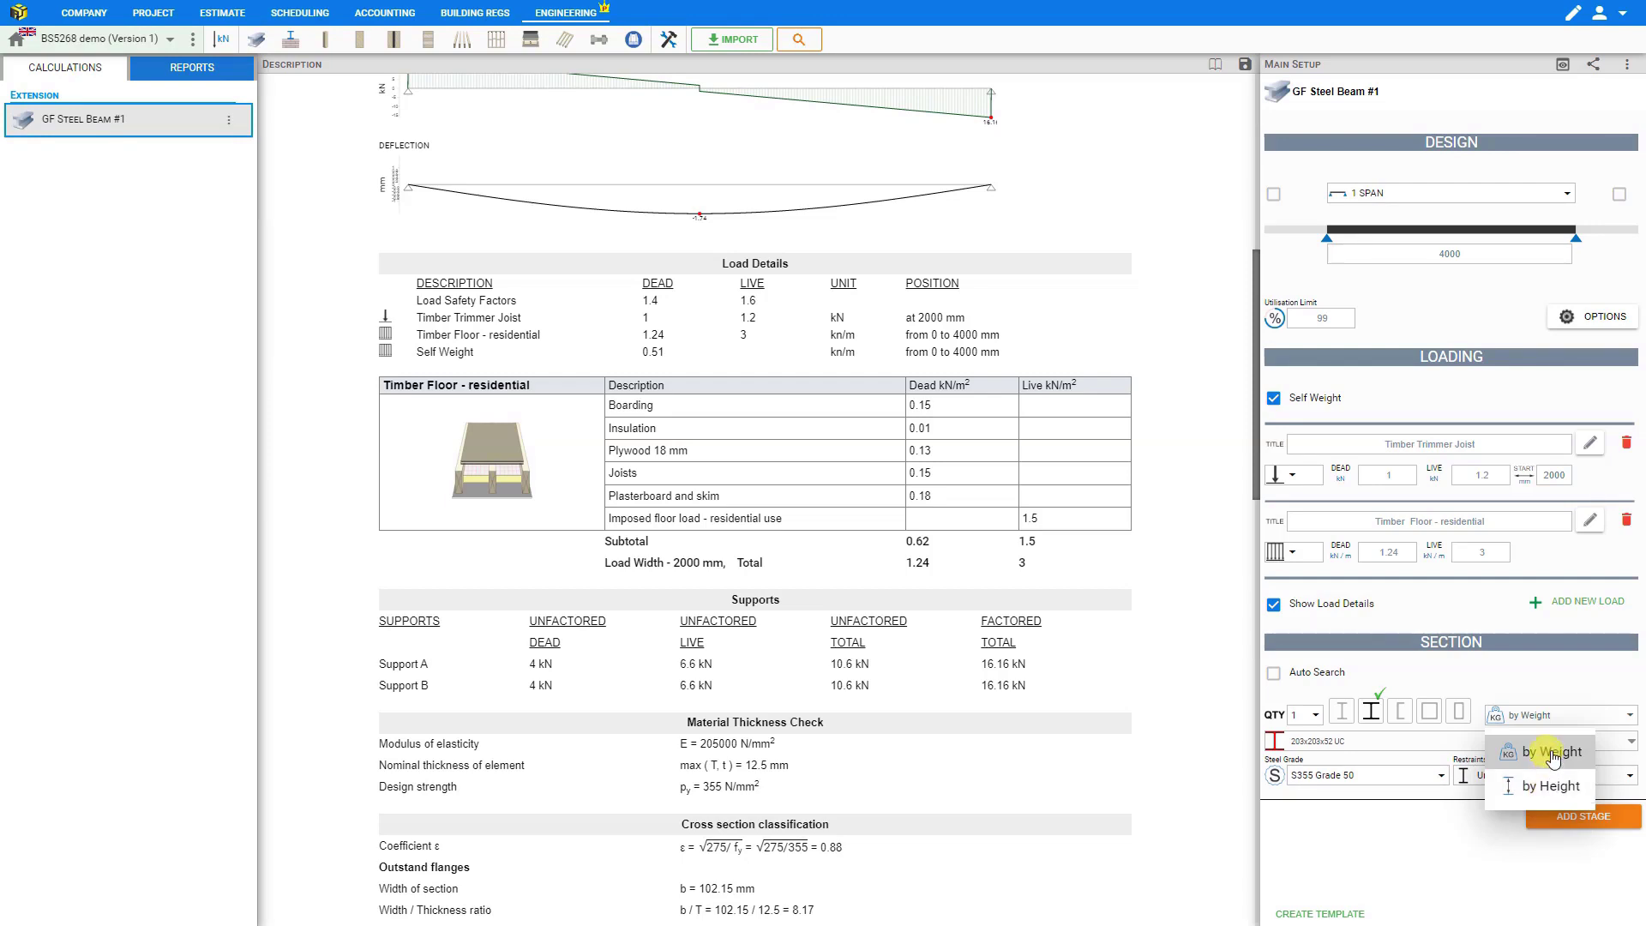
click(1553, 753)
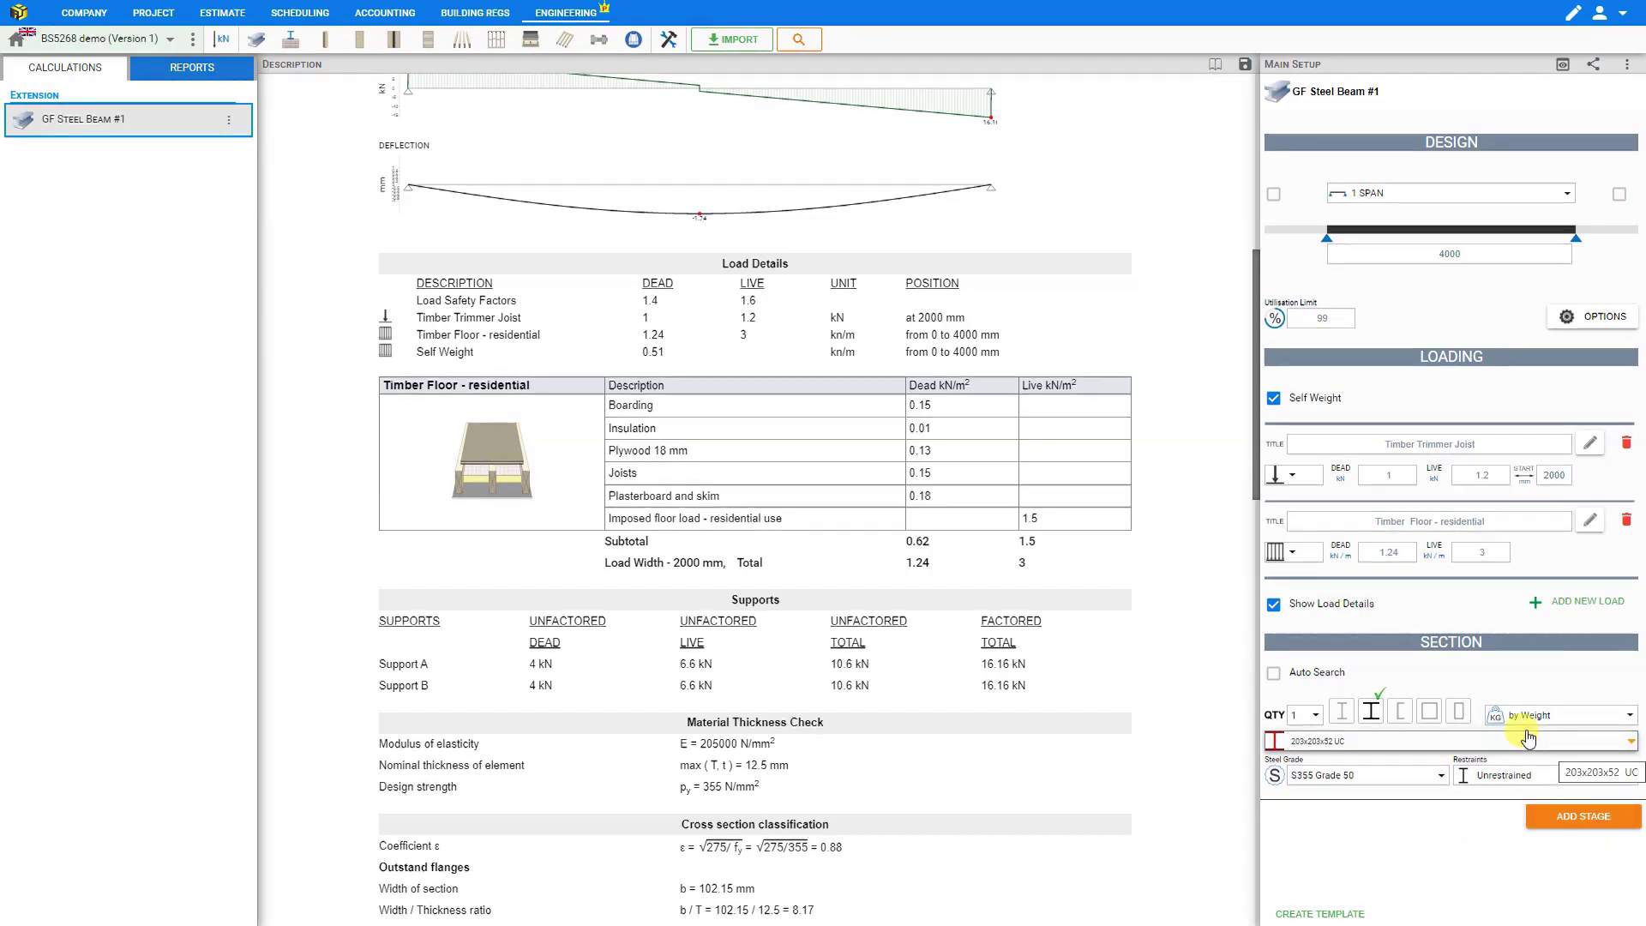
click(1272, 674)
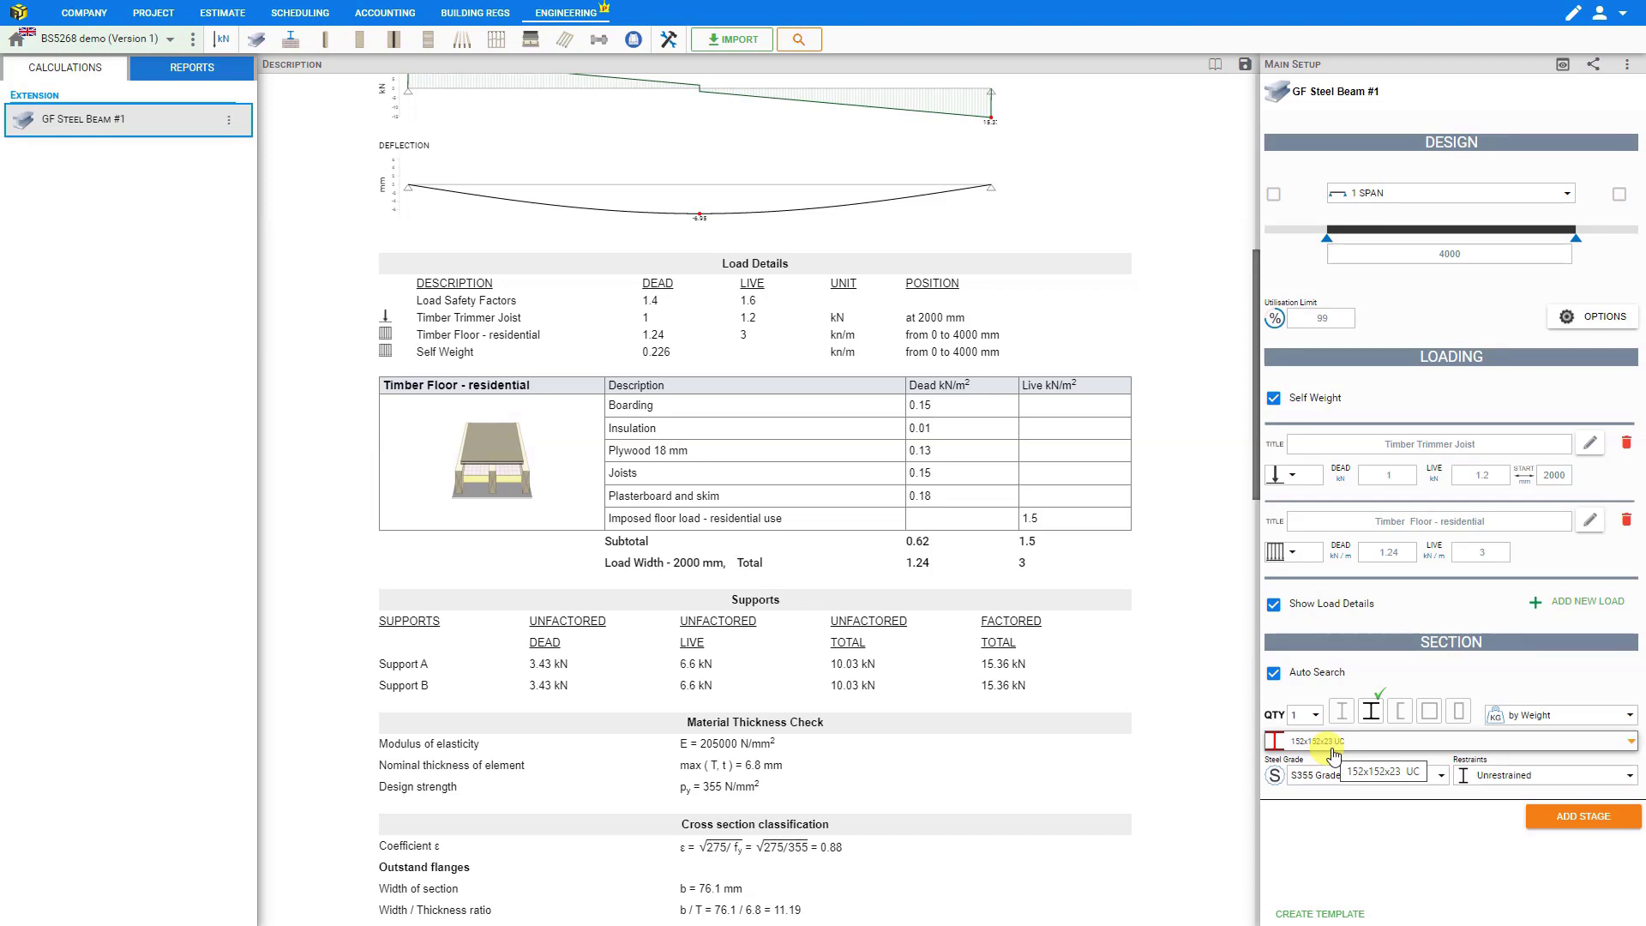
click(1549, 719)
click(1544, 782)
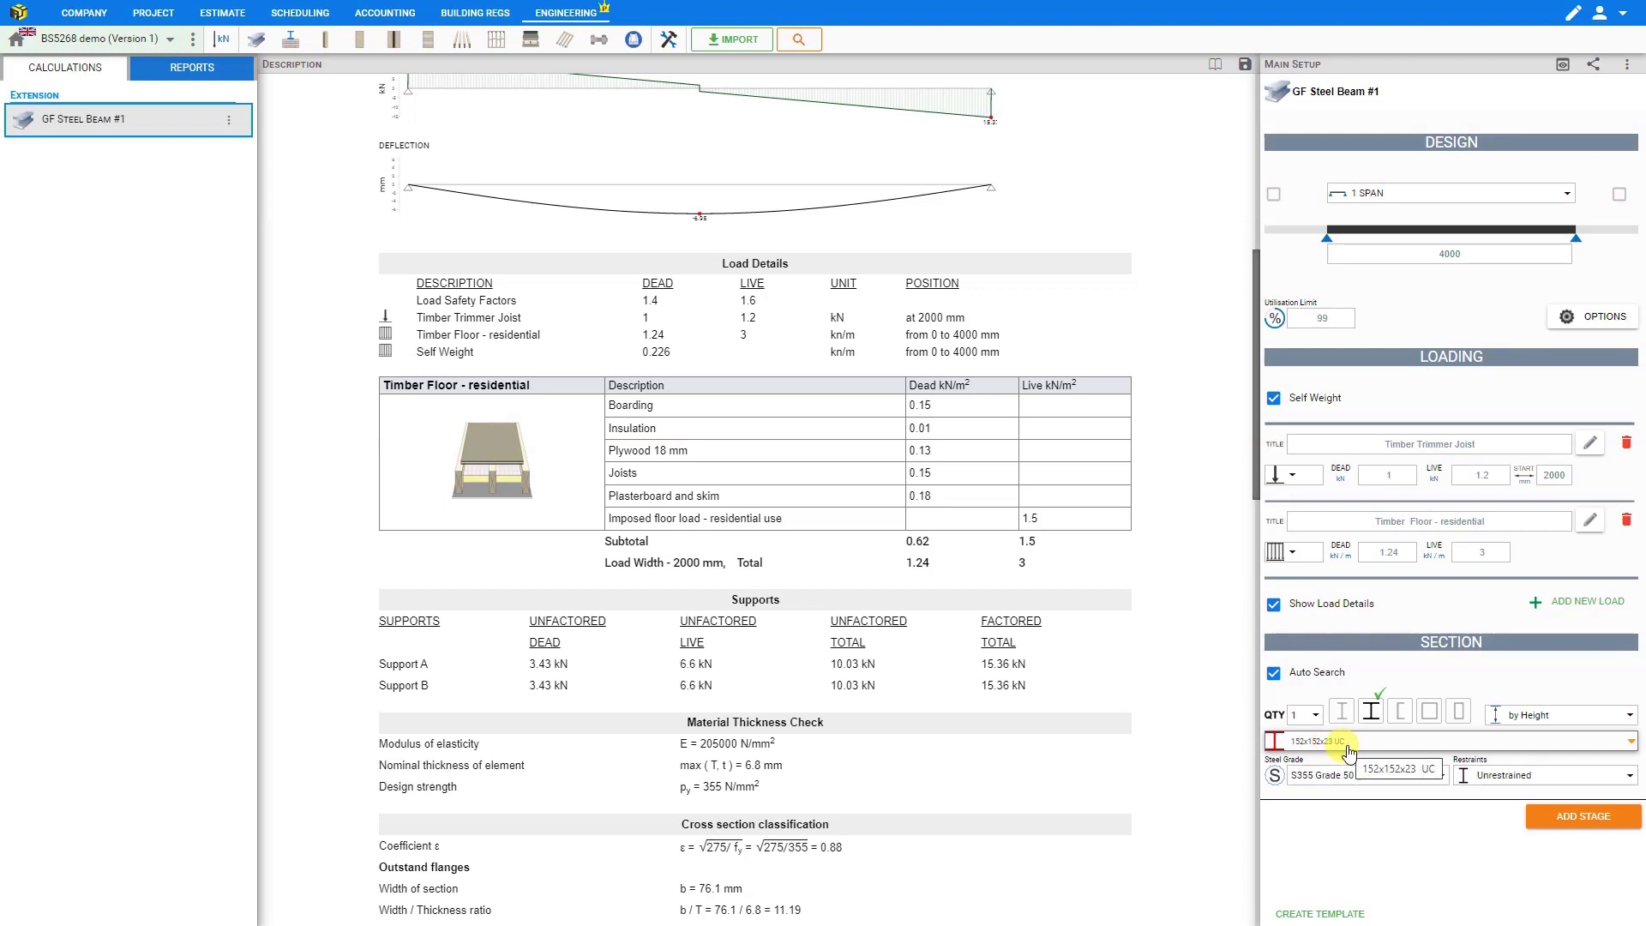
Review the beam calculation, from the results summary and load details through the support, shear, bending and lateral torsional buckling checks.
scroll(746, 360, up, 7)
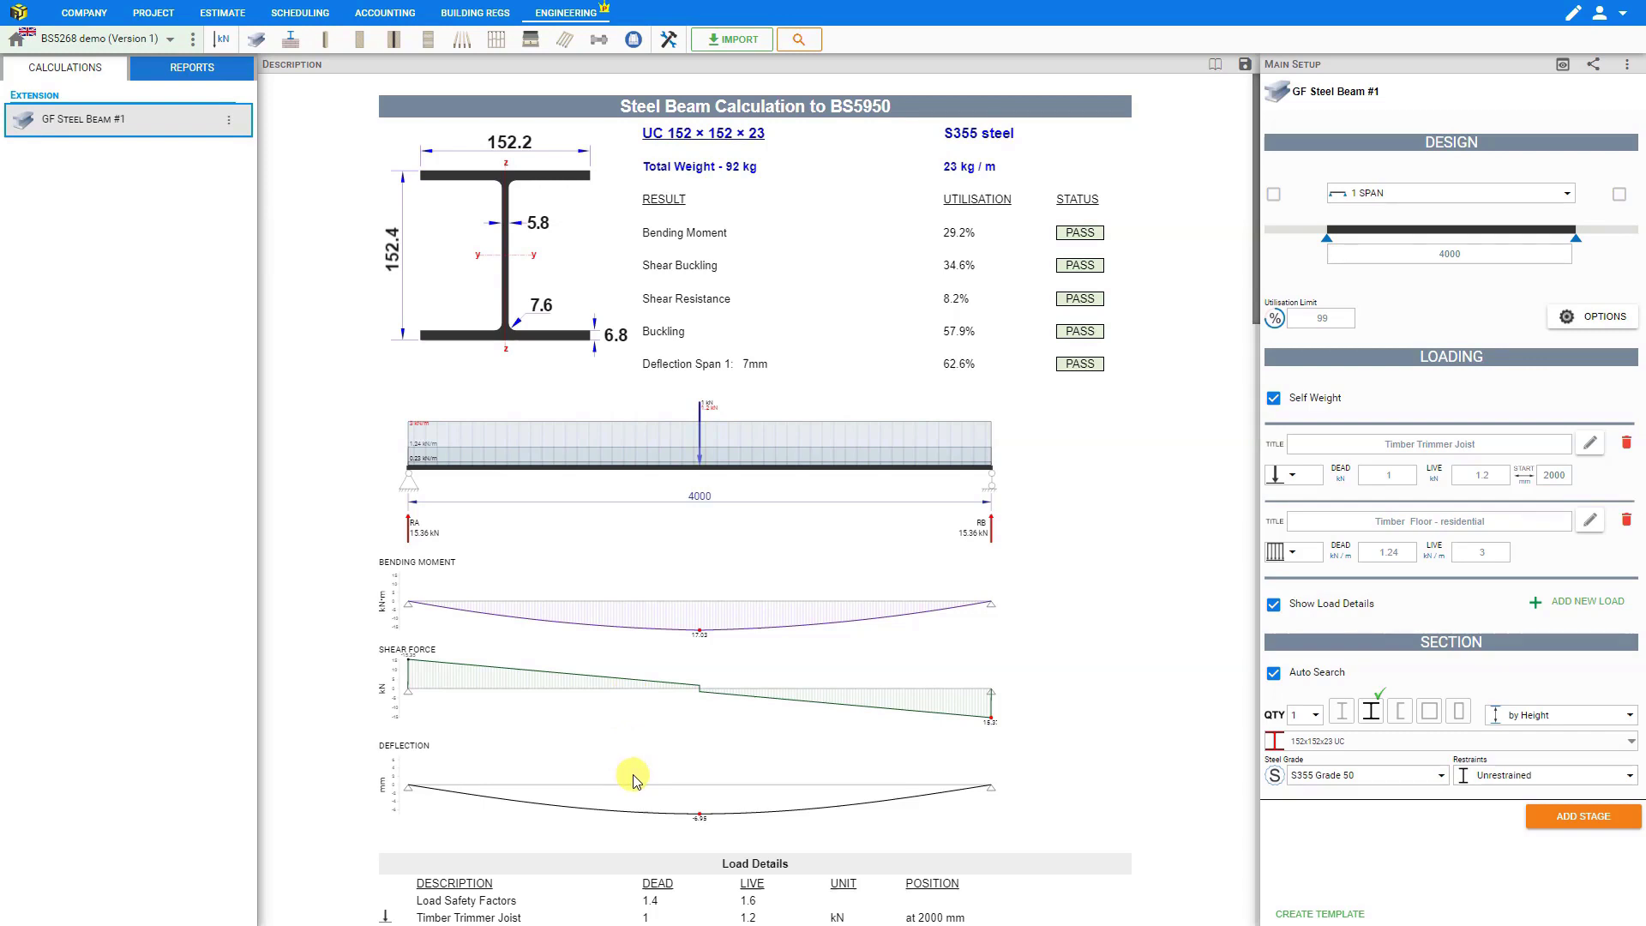
scroll(688, 686, down, 7)
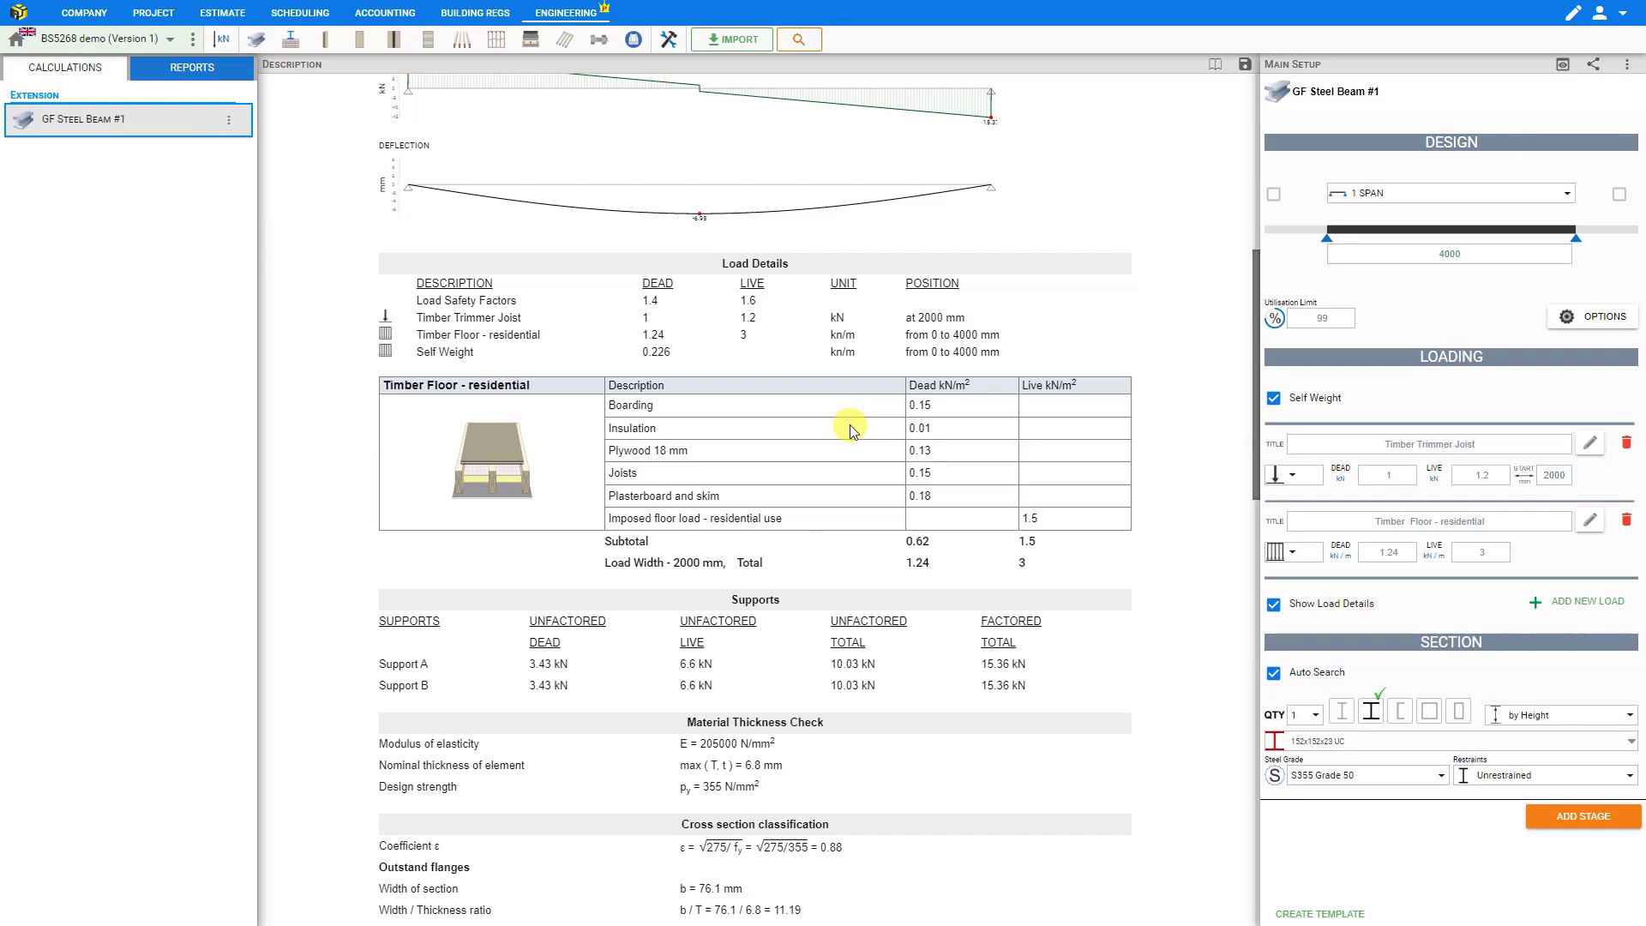
click(1275, 610)
click(1275, 612)
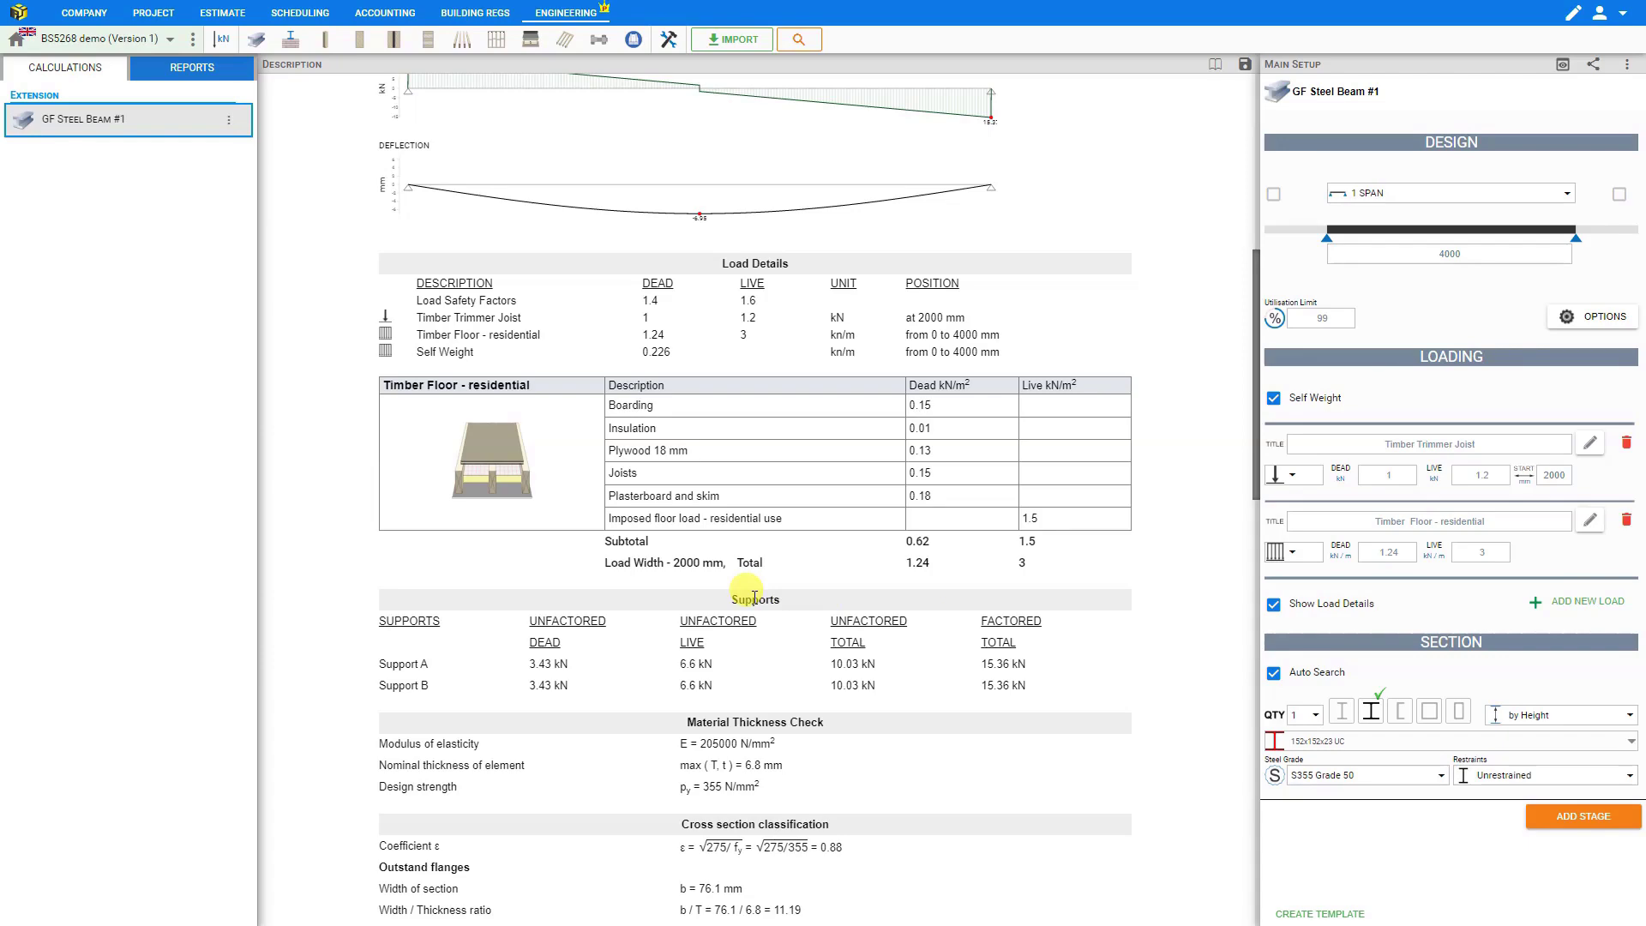
scroll(768, 556, down, 3)
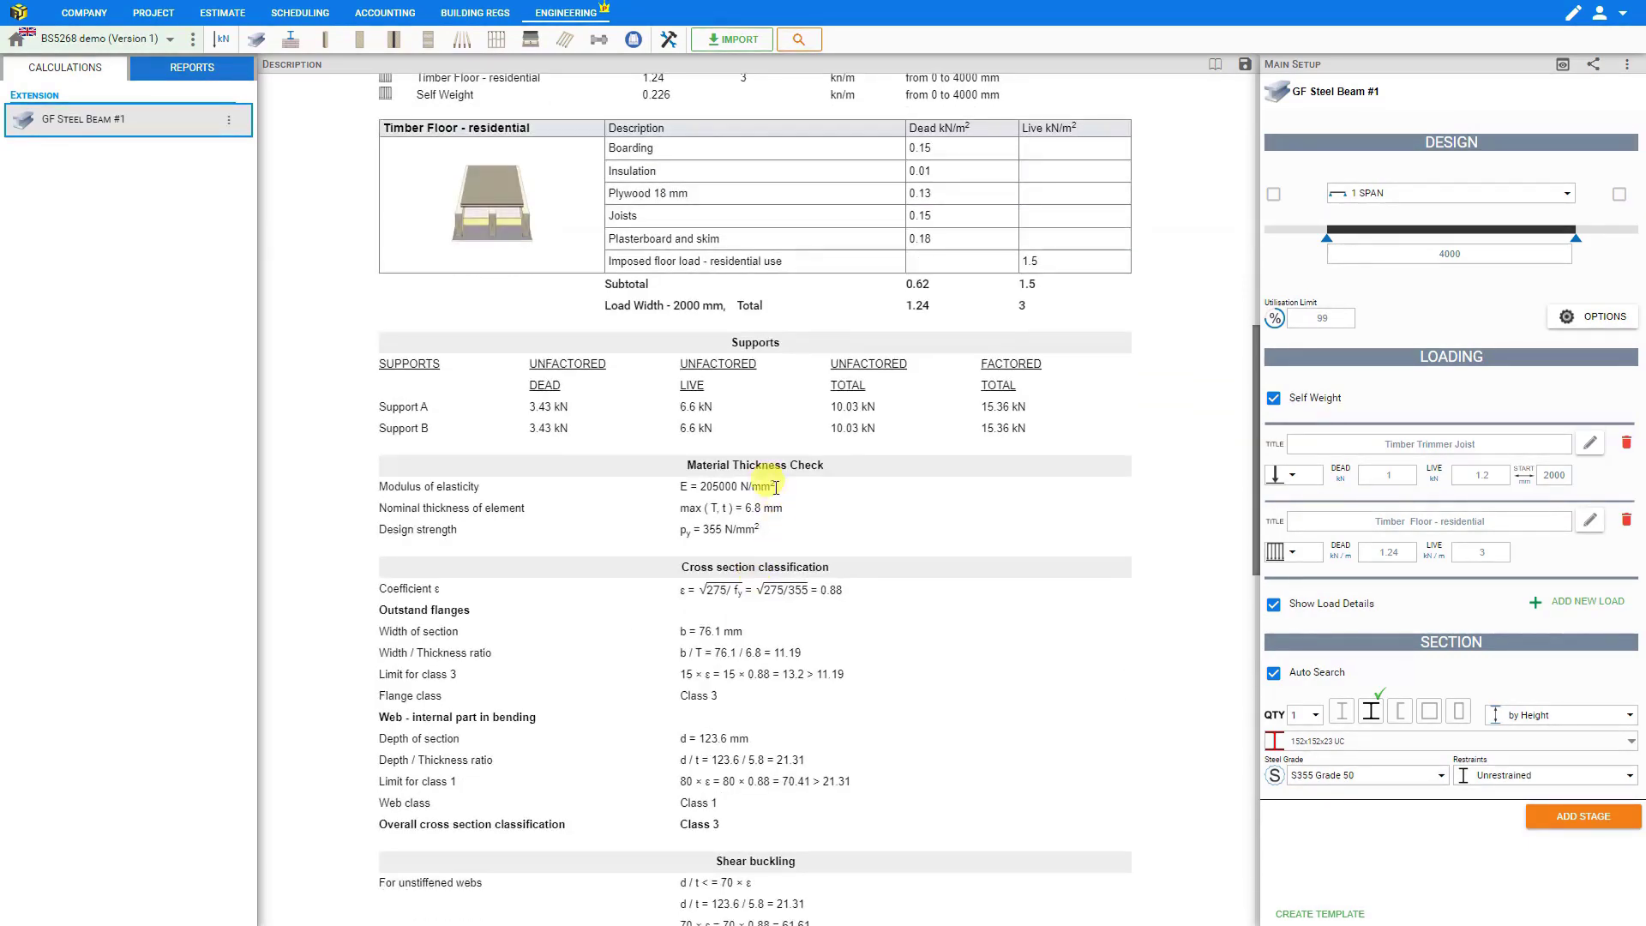
scroll(776, 487, down, 14)
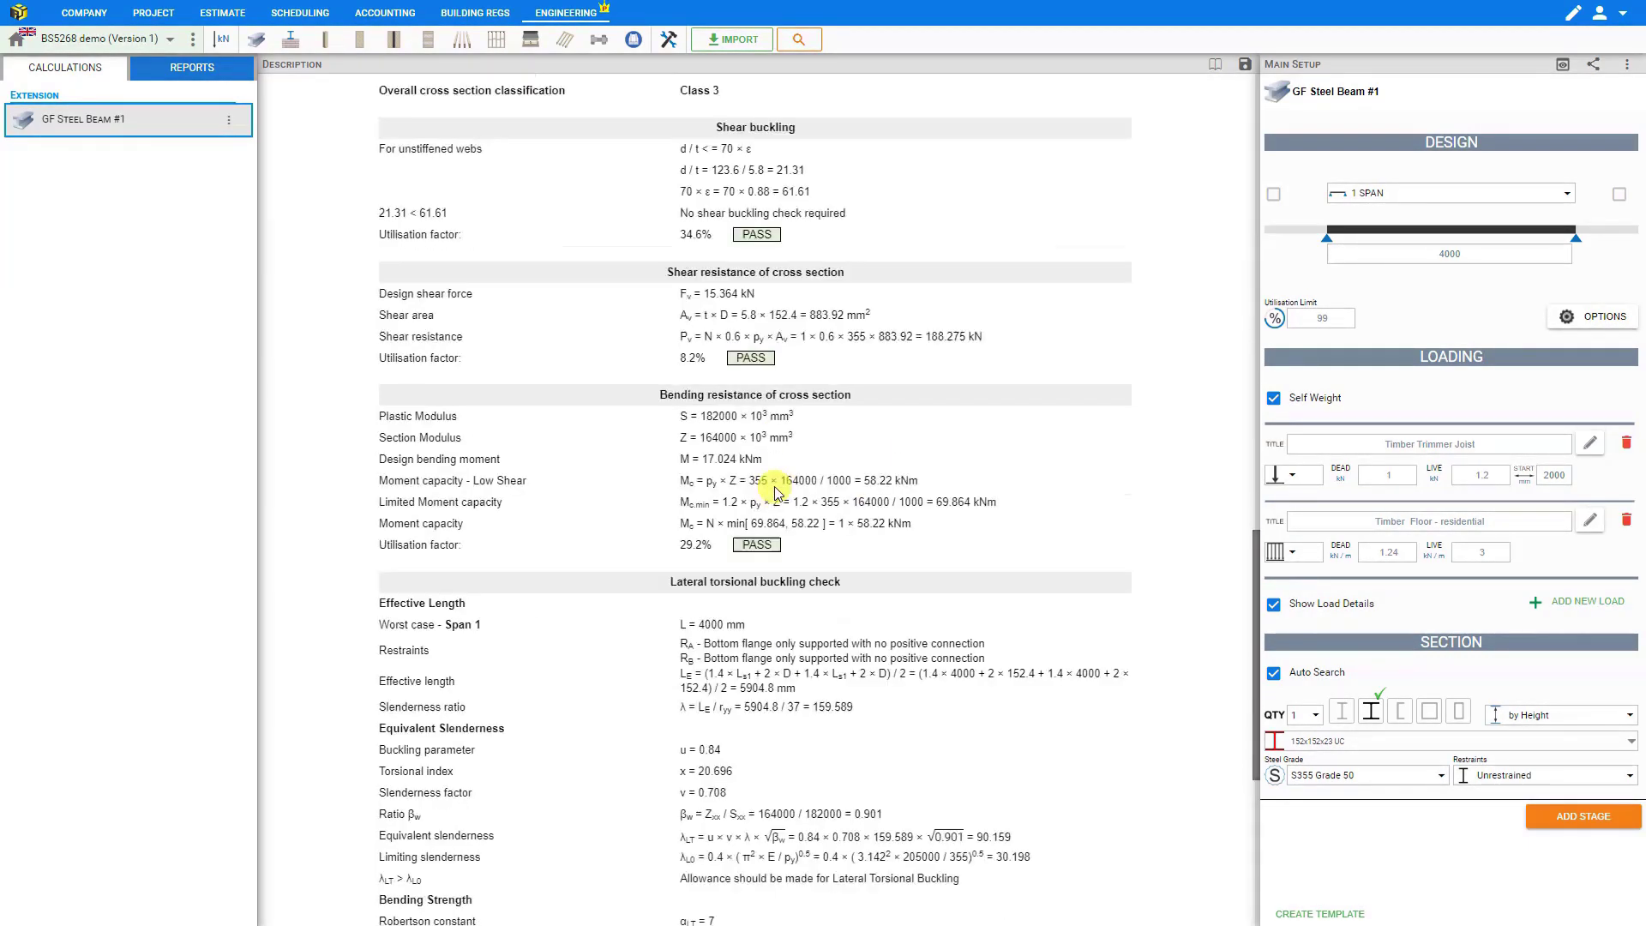
scroll(776, 487, up, 20)
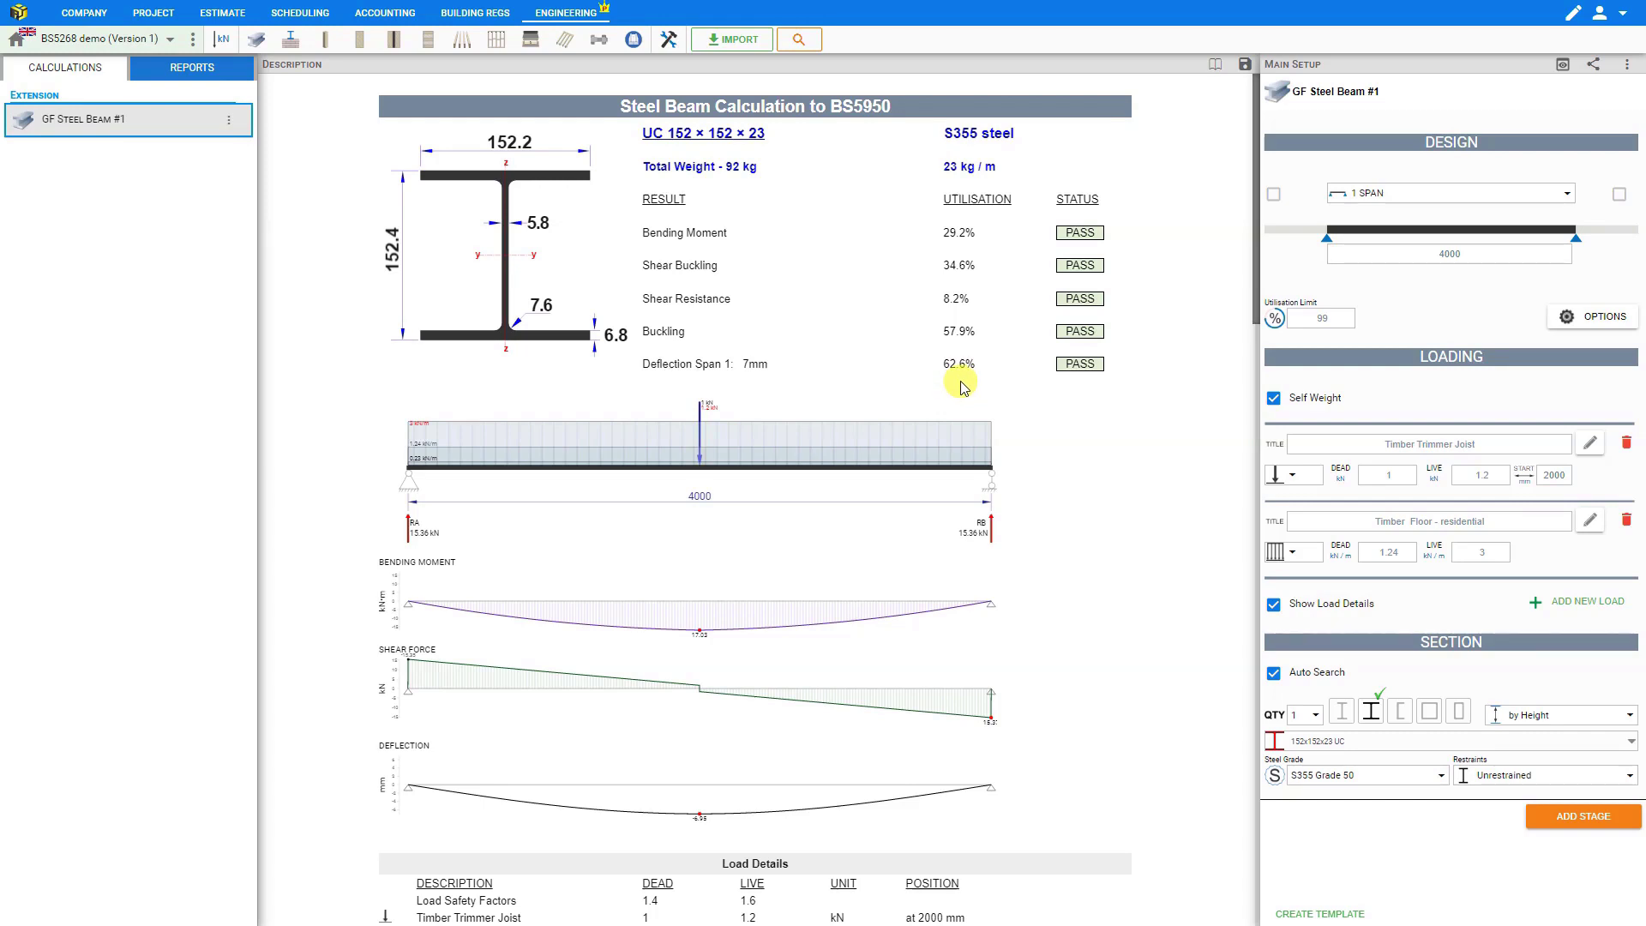
Duplicate the GF Steel Beam #1 module and rename the copy as GF Steel Beam #2.
click(256, 40)
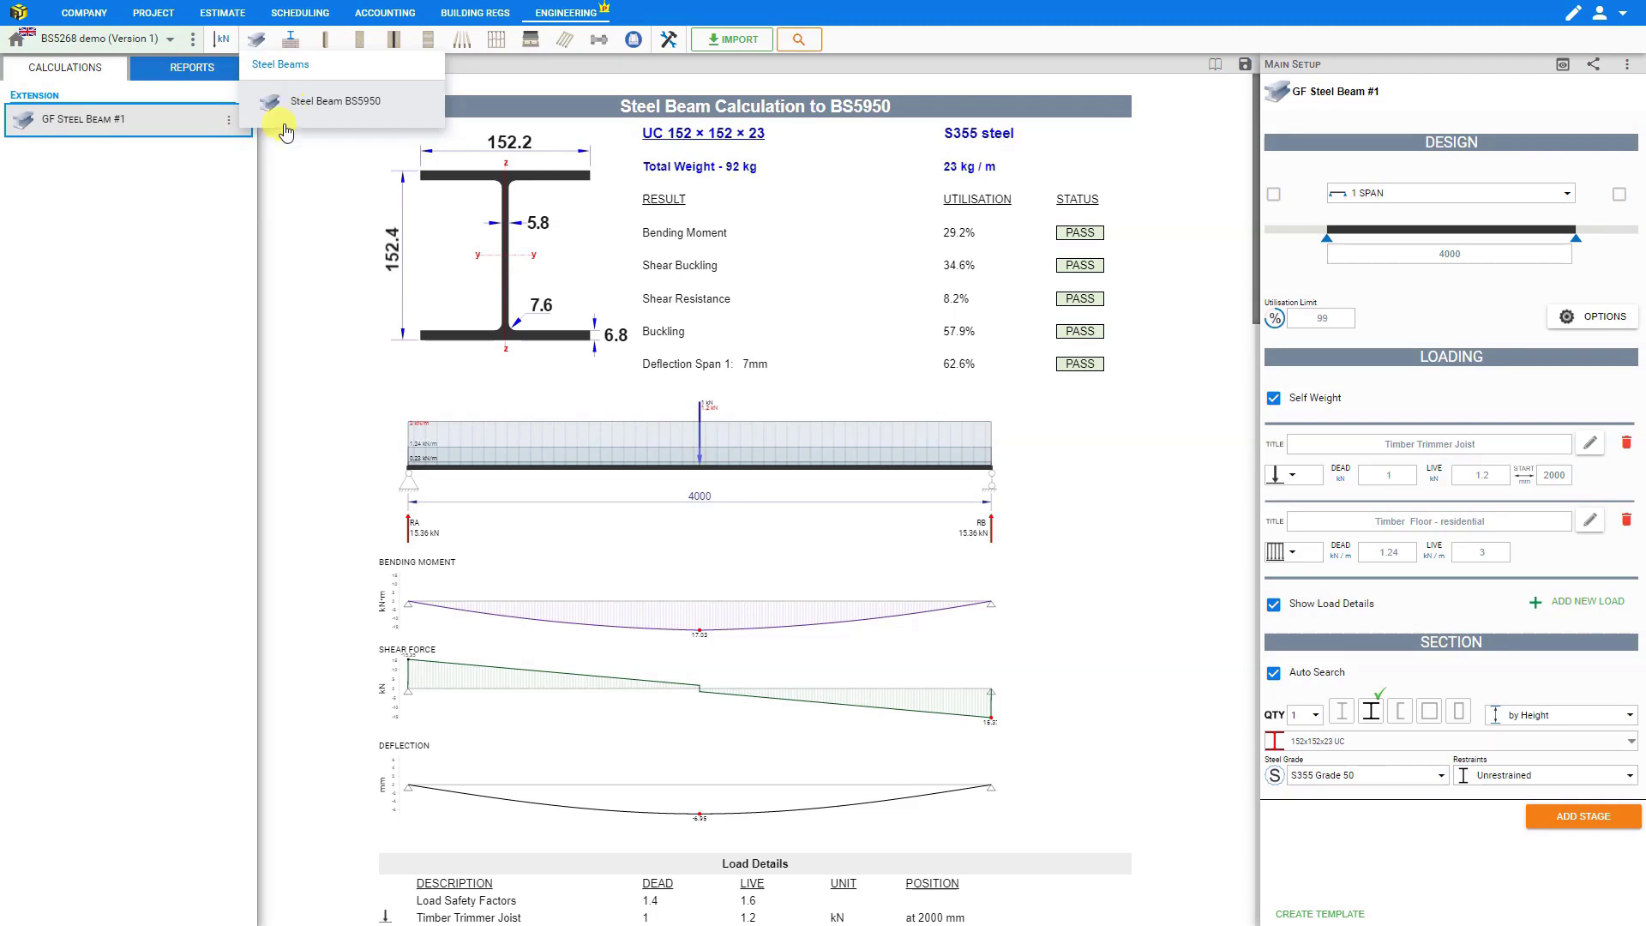
click(228, 121)
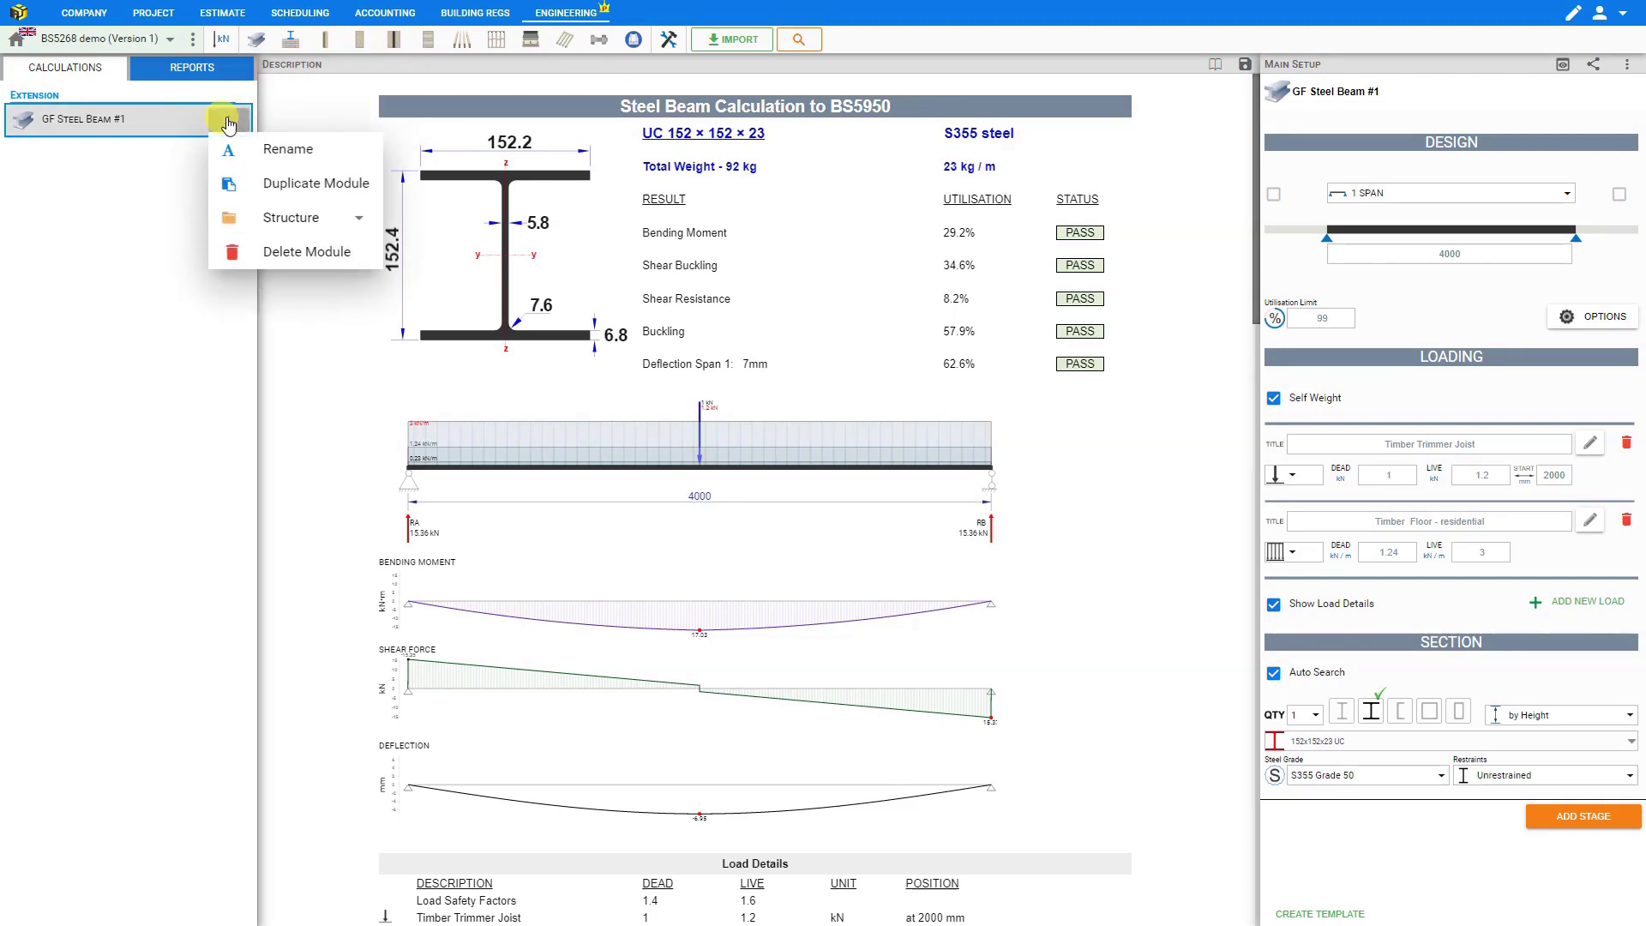
click(271, 172)
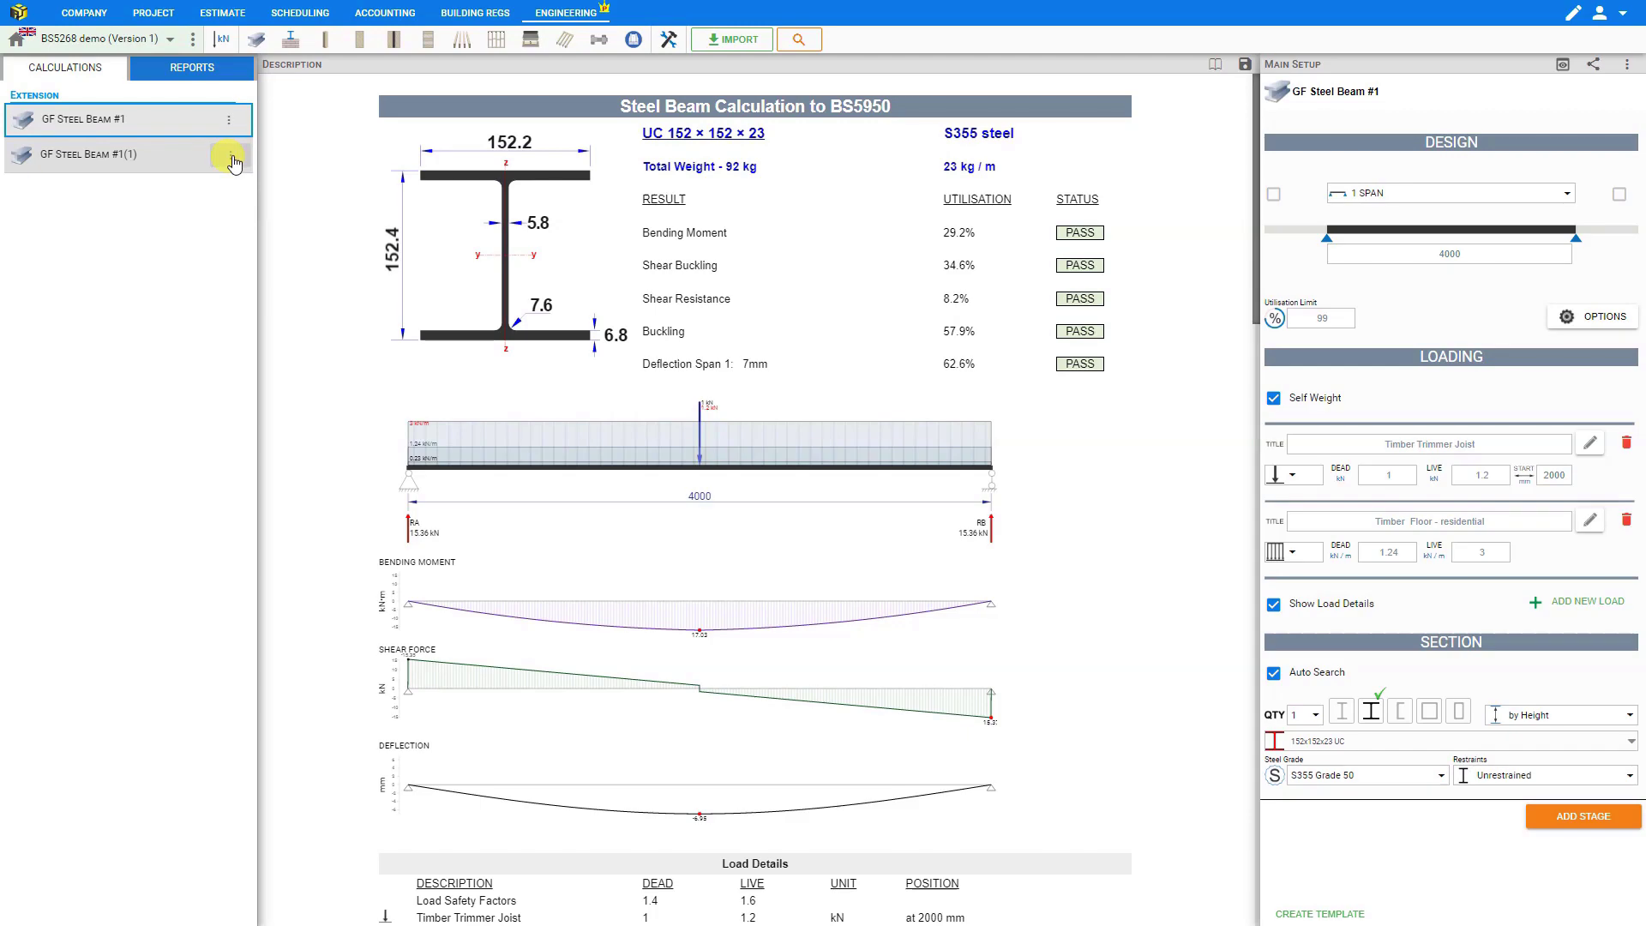
click(231, 156)
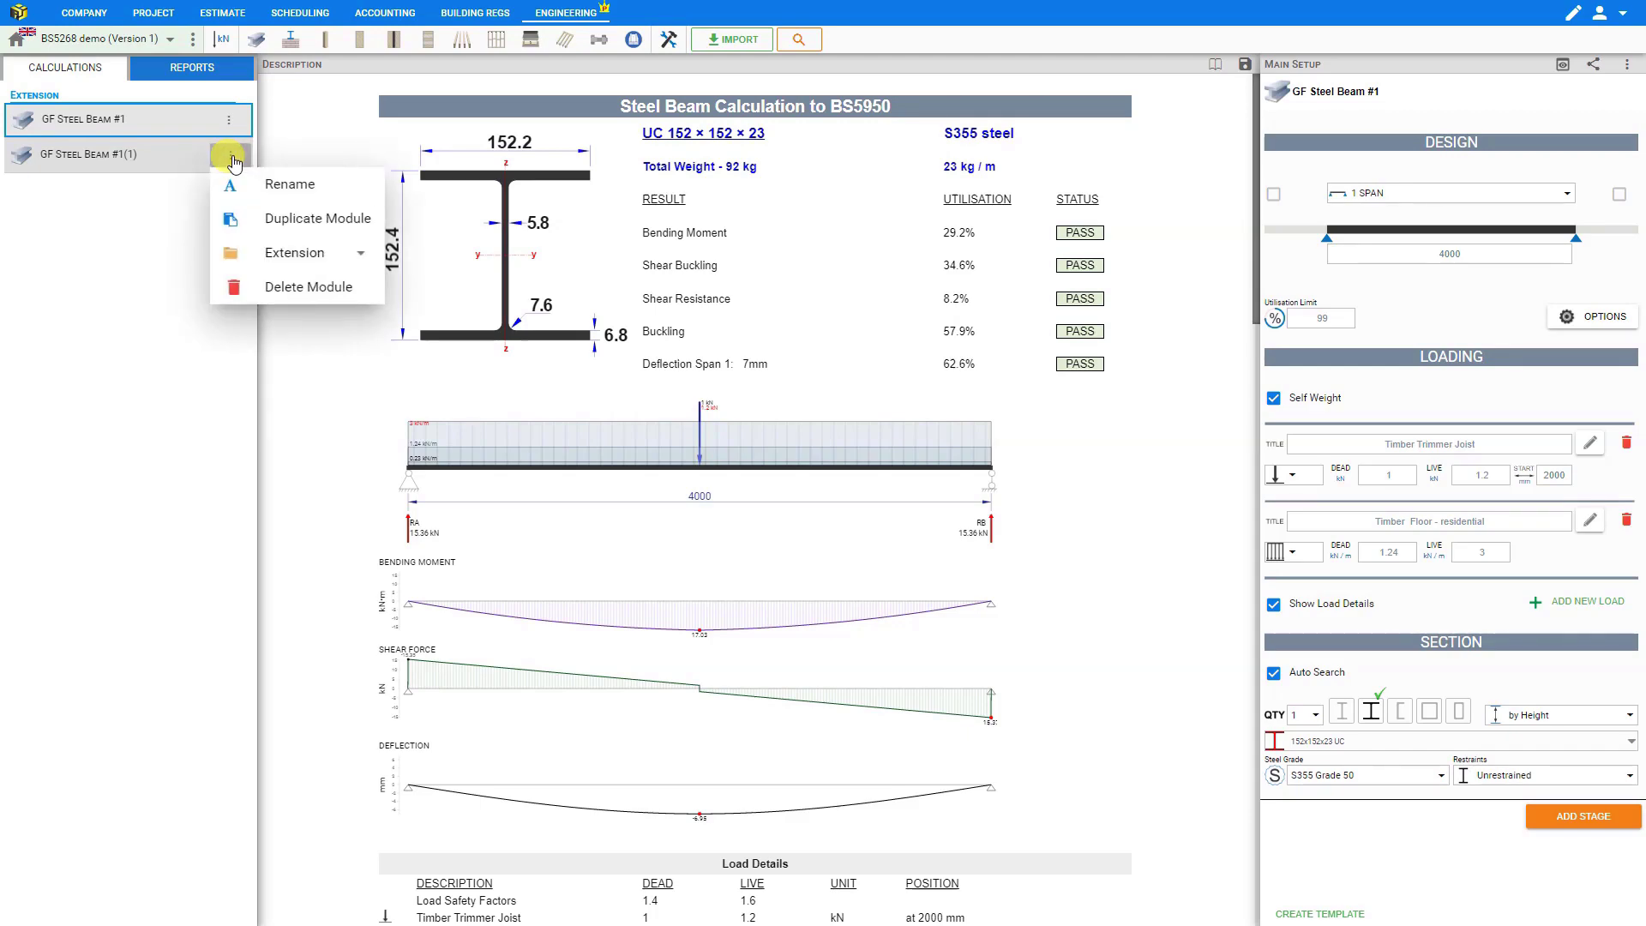
click(279, 181)
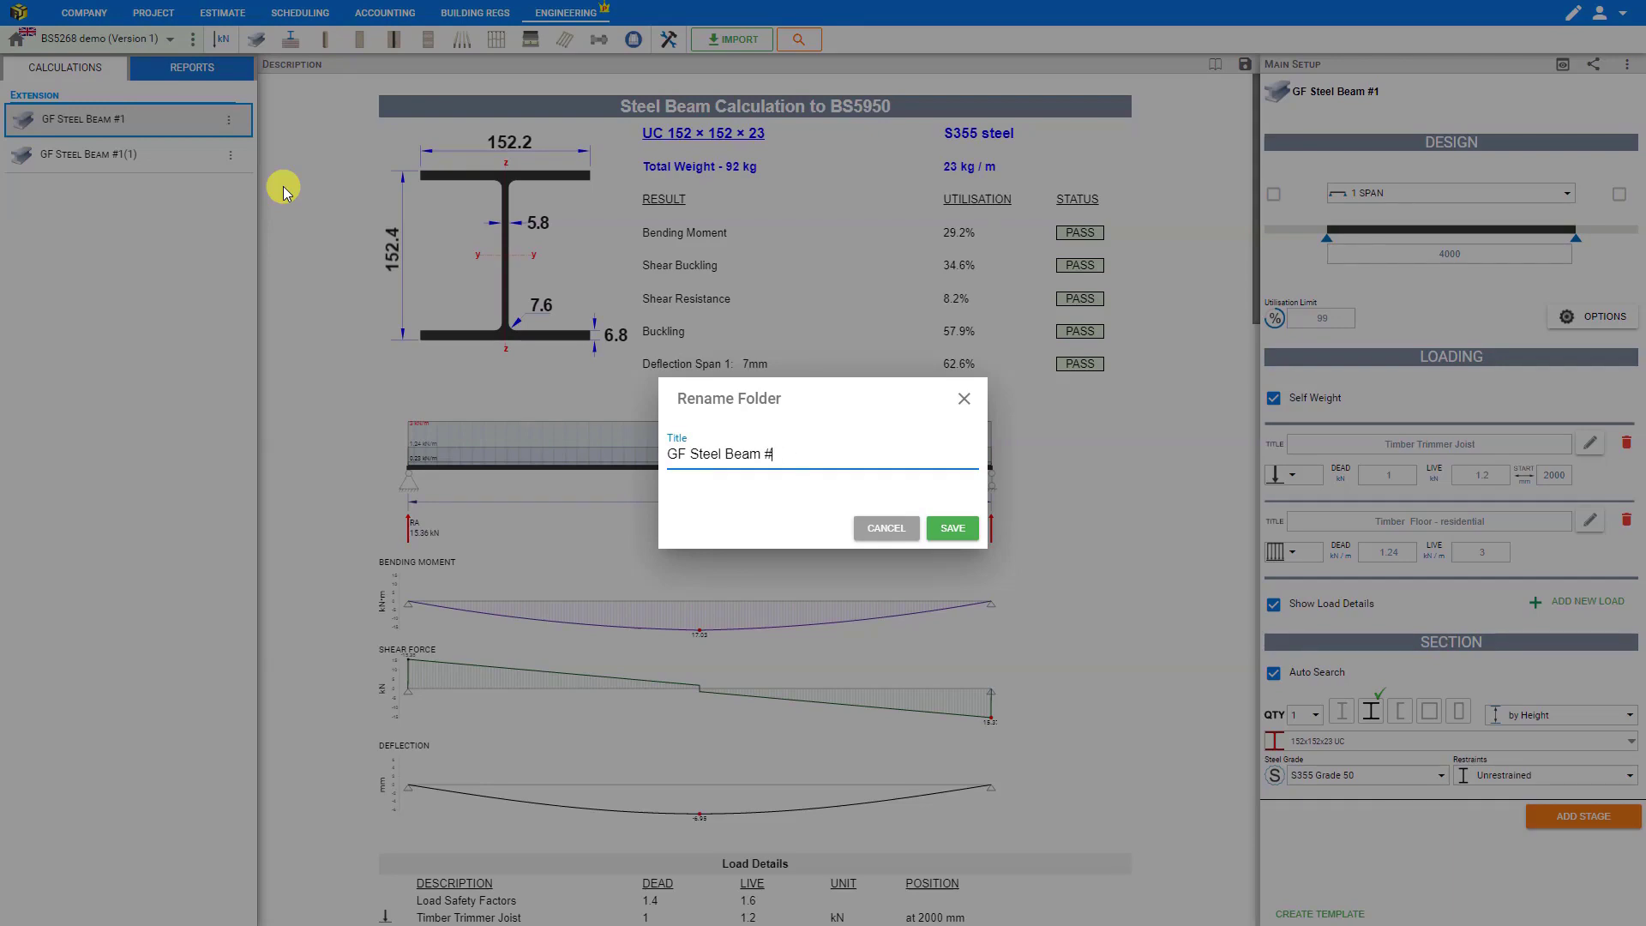
click(951, 527)
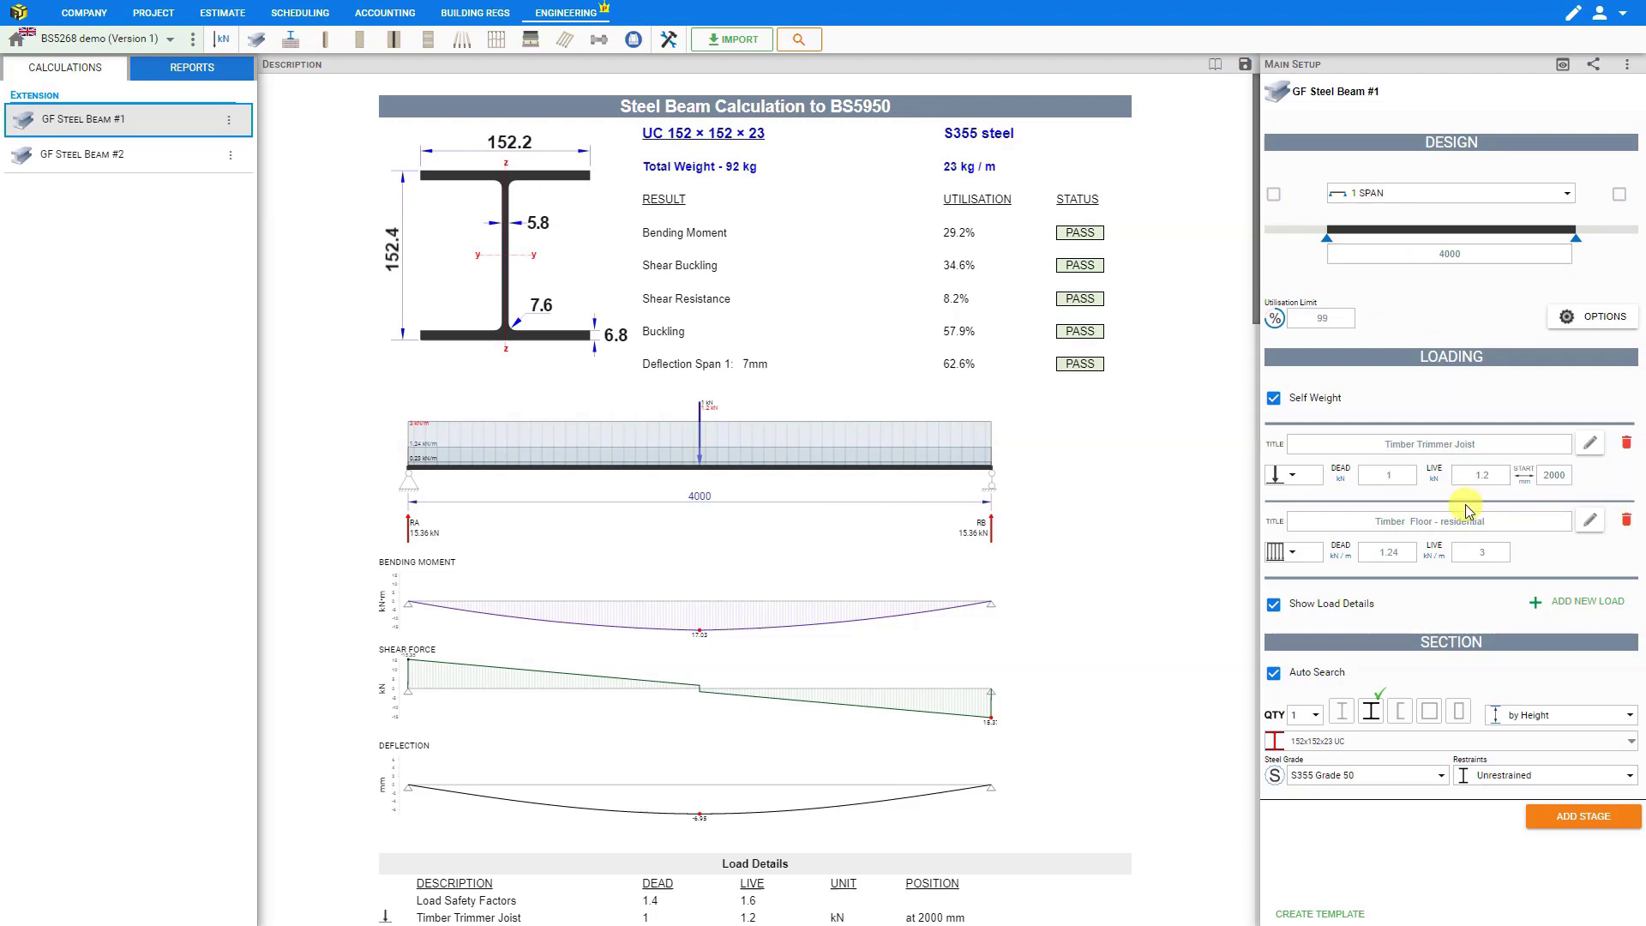
Open the structural calculations report and inspect the header and project information choices in its PDF export preview.
click(209, 71)
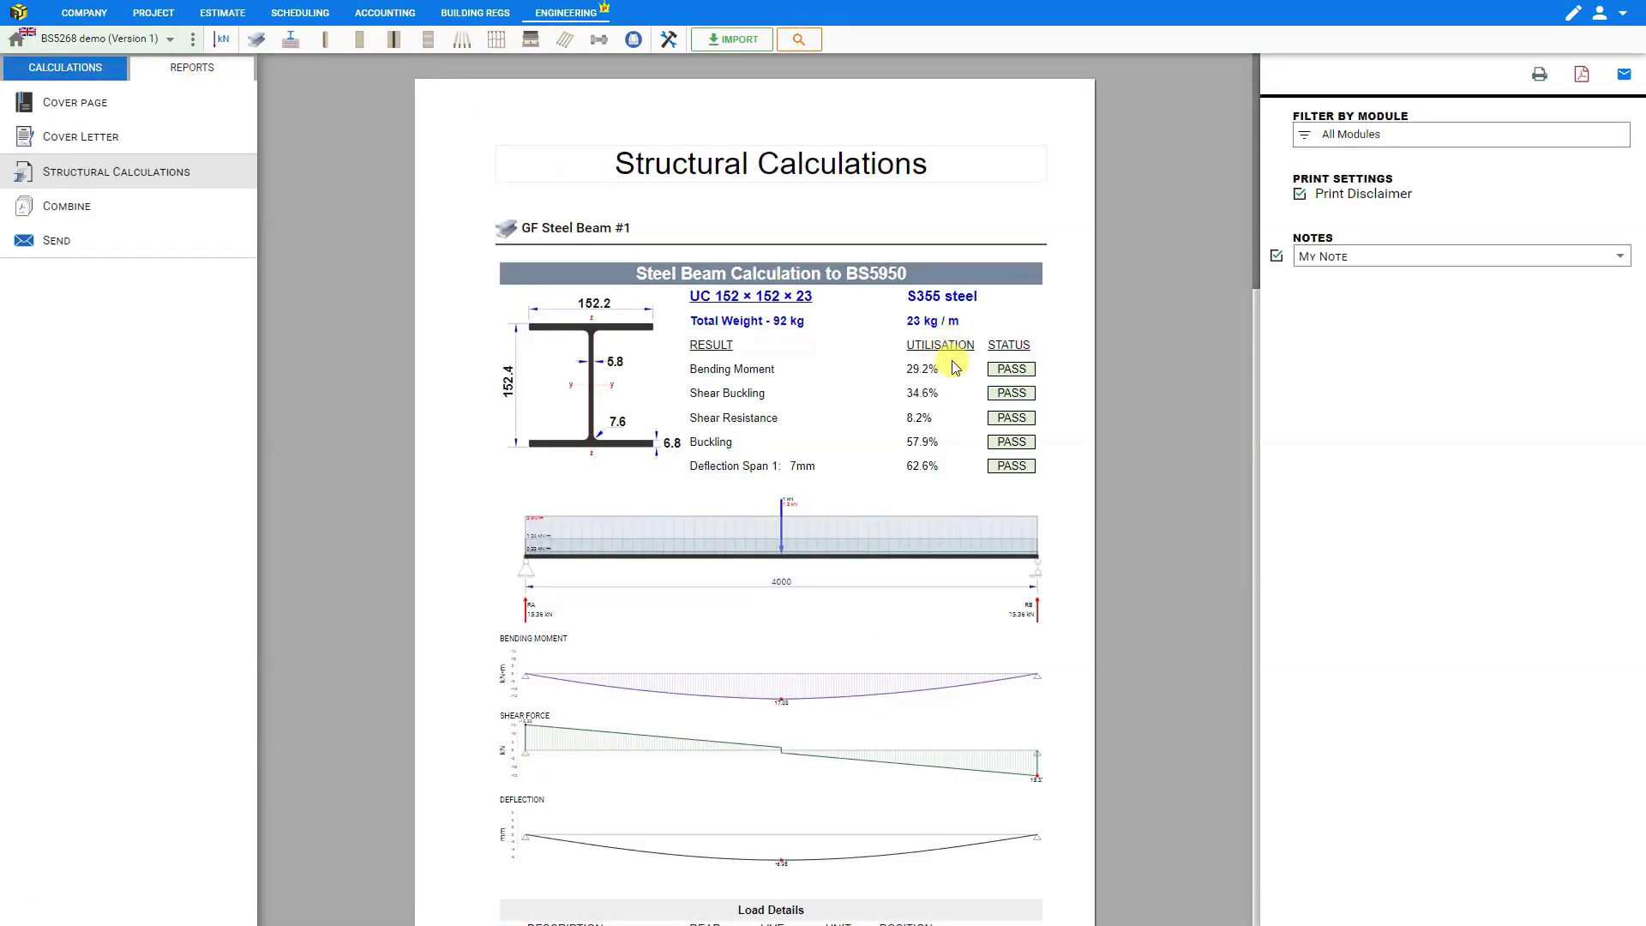
click(1580, 77)
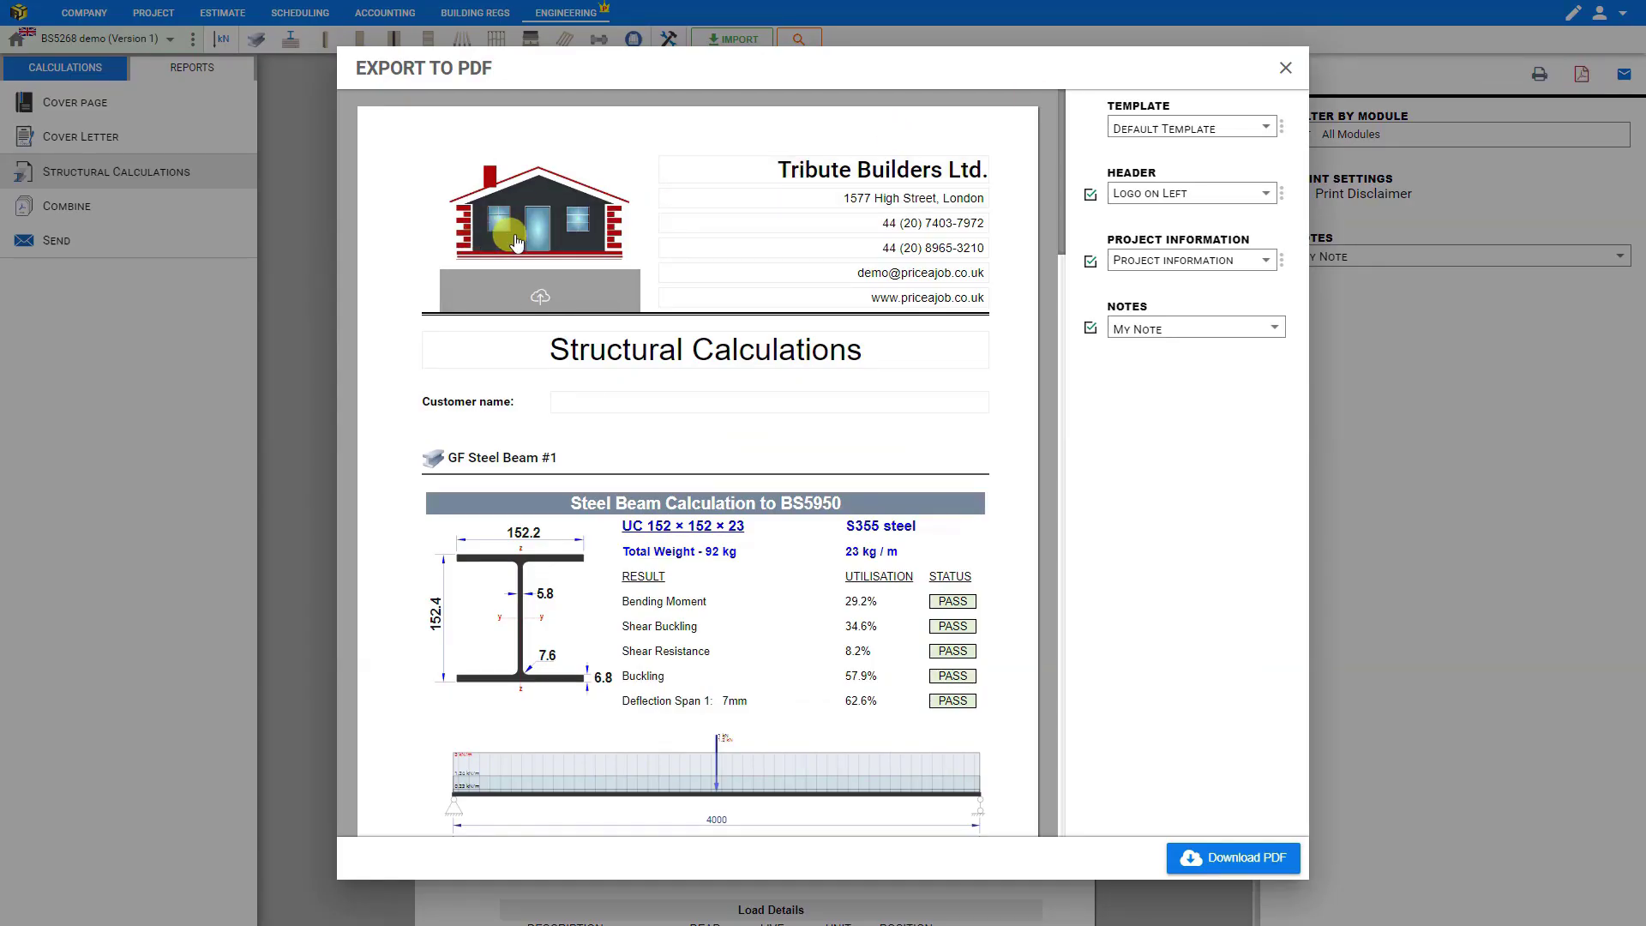
click(1187, 194)
click(1179, 266)
key(Escape)
Open the note at the end of the report for editing and bring up the note templates to import from.
drag(1254, 103, 1253, 858)
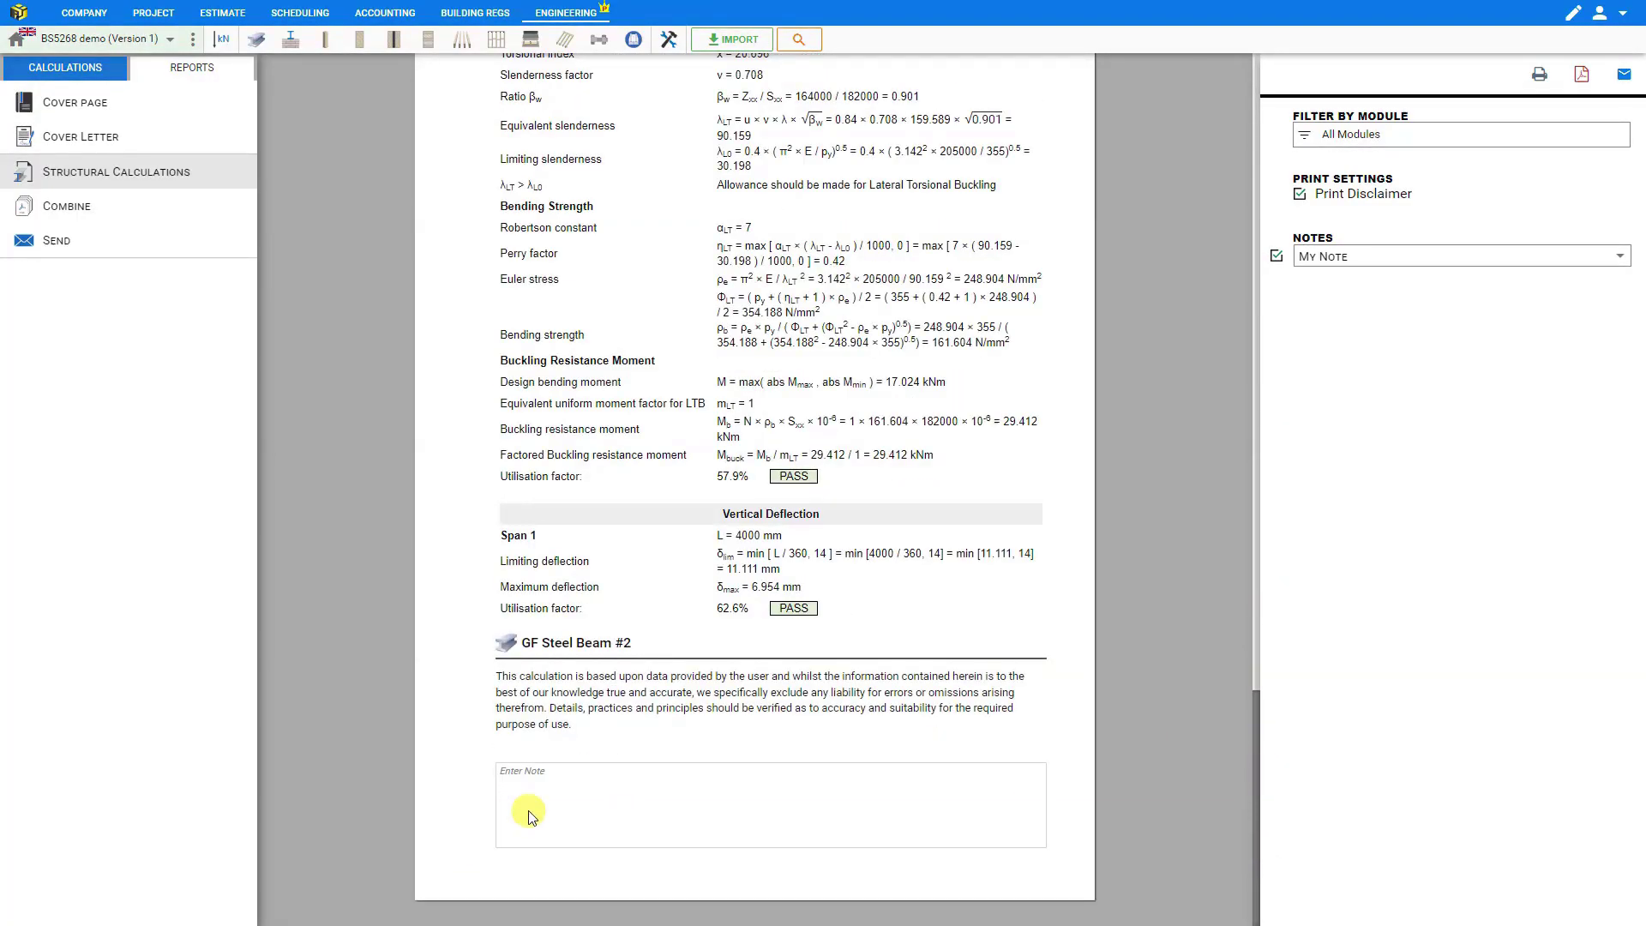
click(1024, 784)
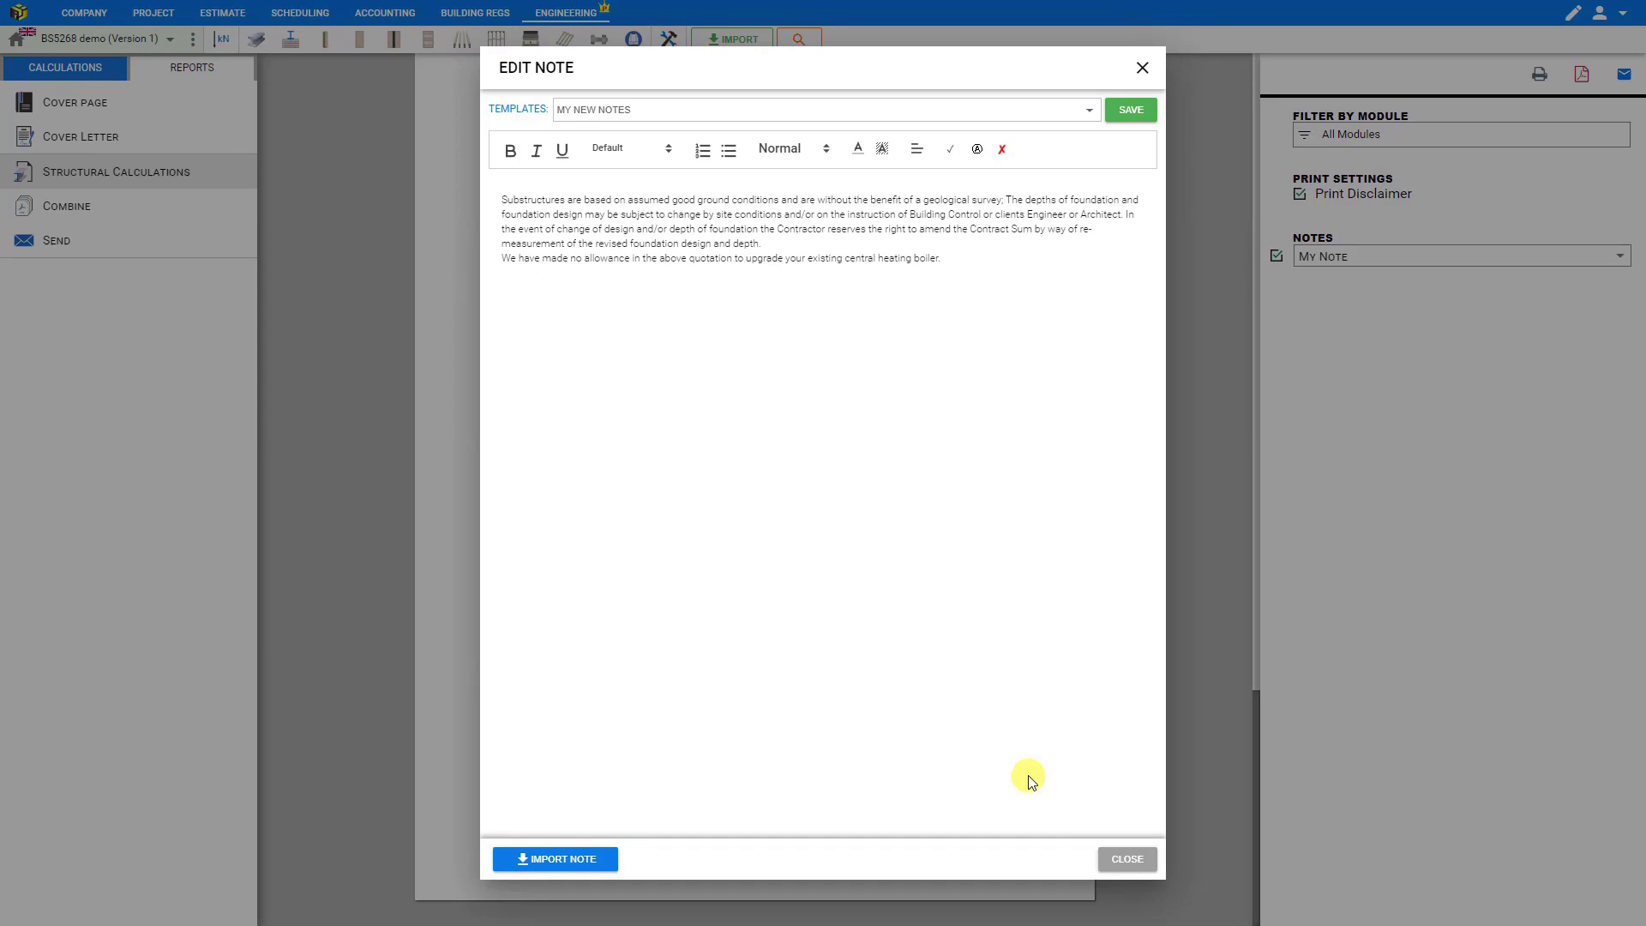
triple_click(684, 233)
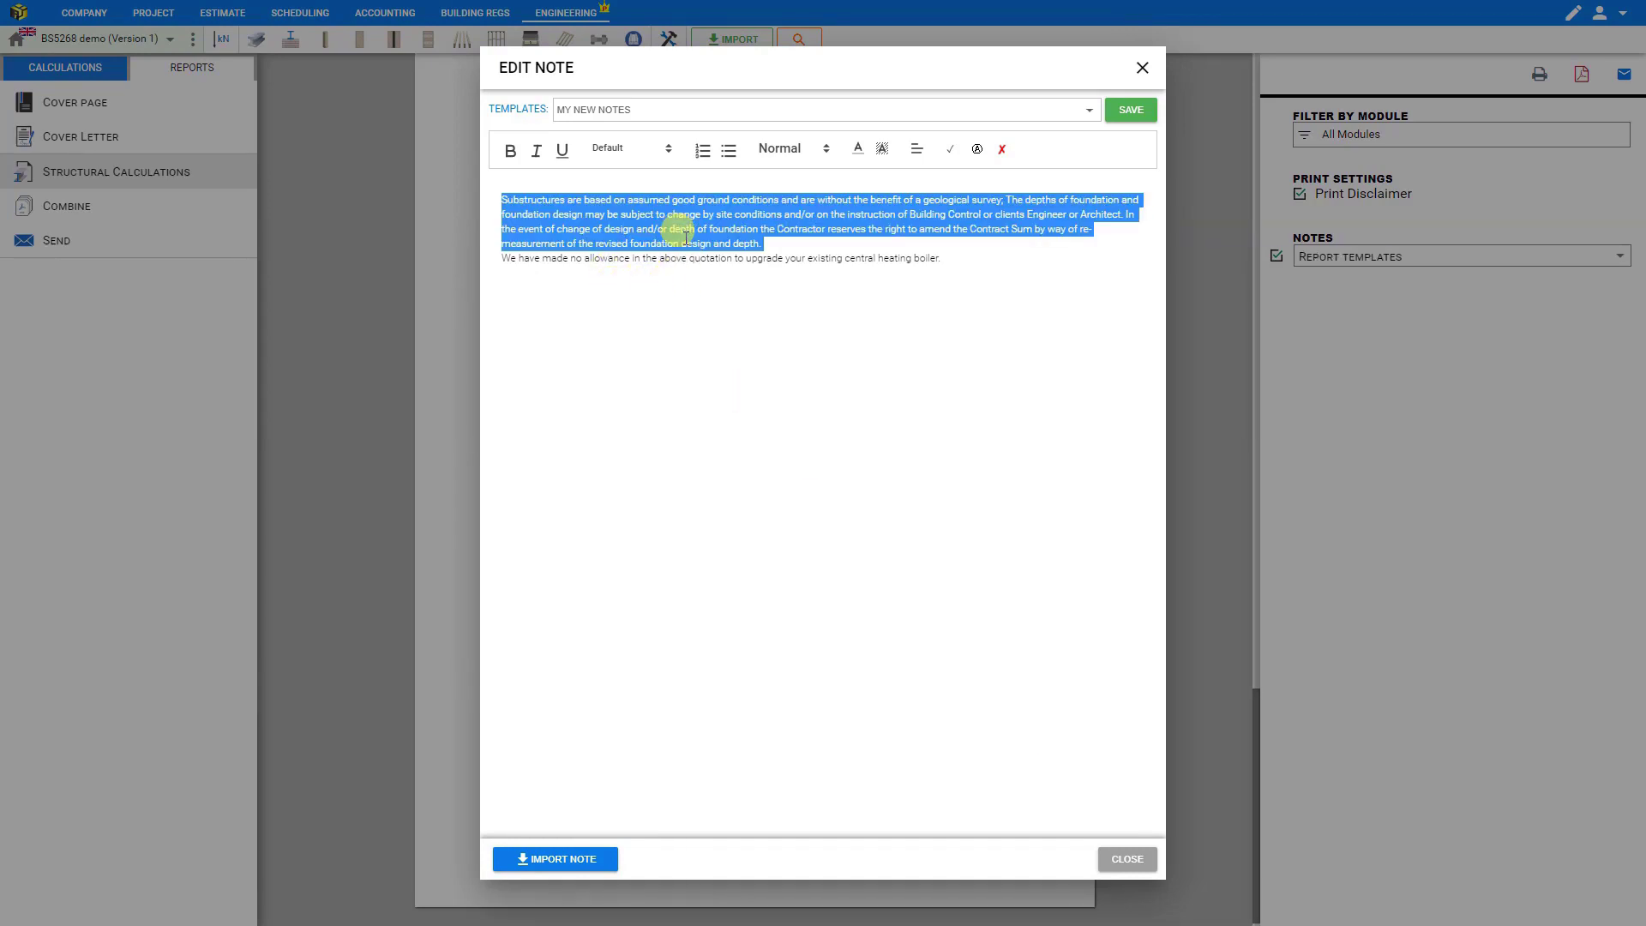
click(566, 860)
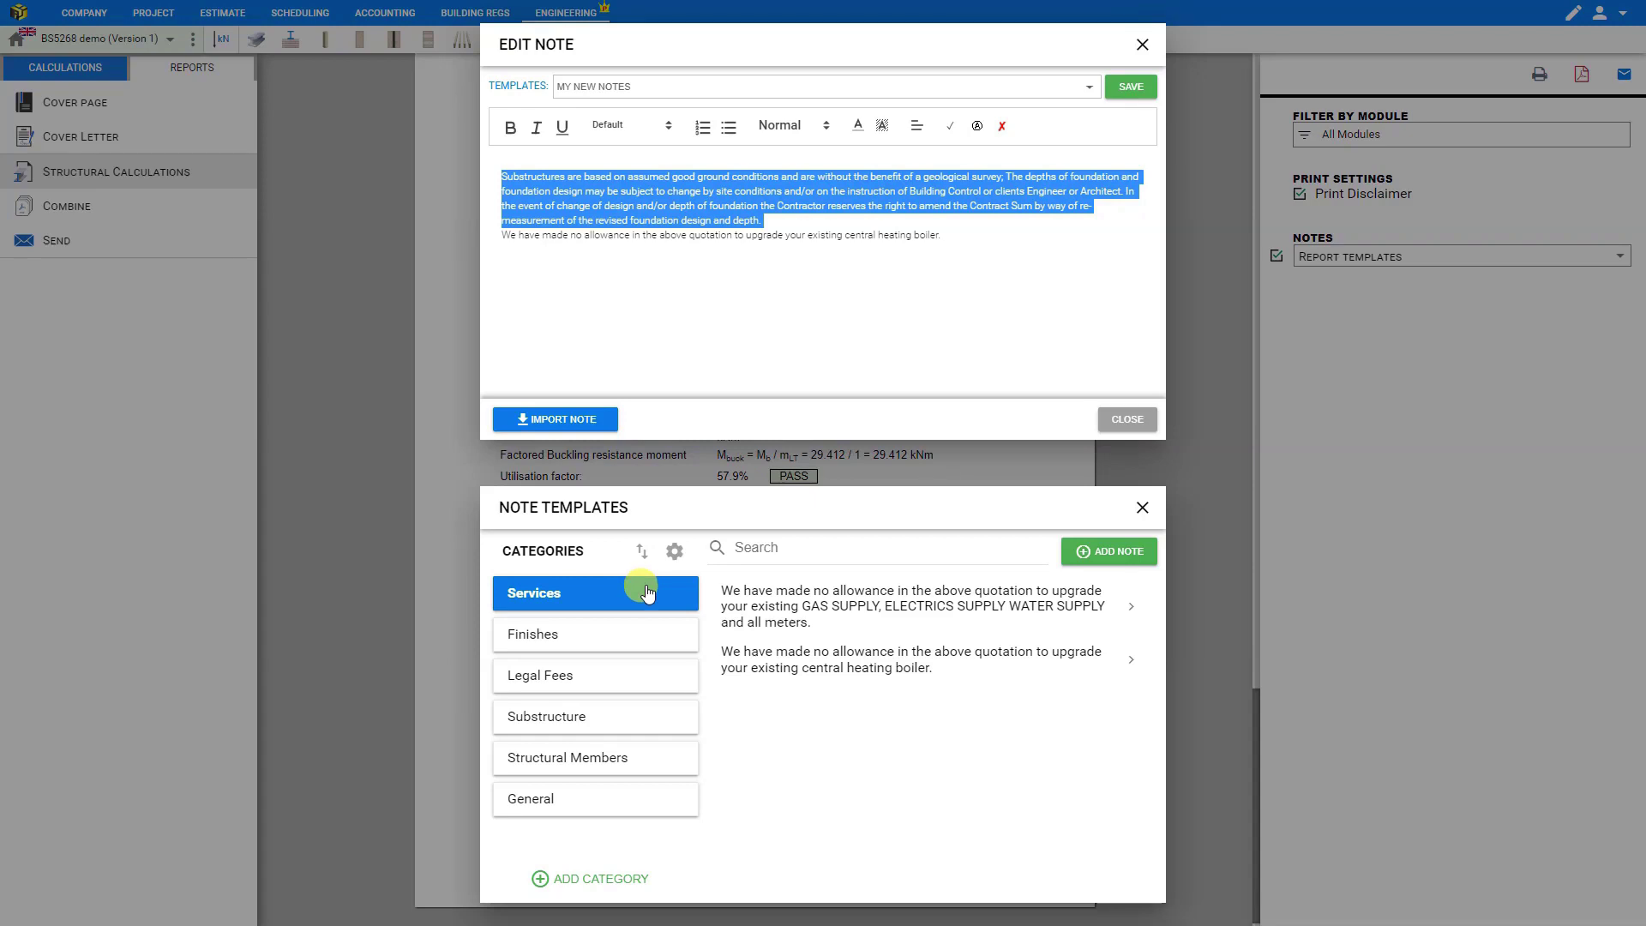
Browse the note template categories and insert the Structural Members note about the final steel beam price on its own line.
click(619, 651)
click(617, 677)
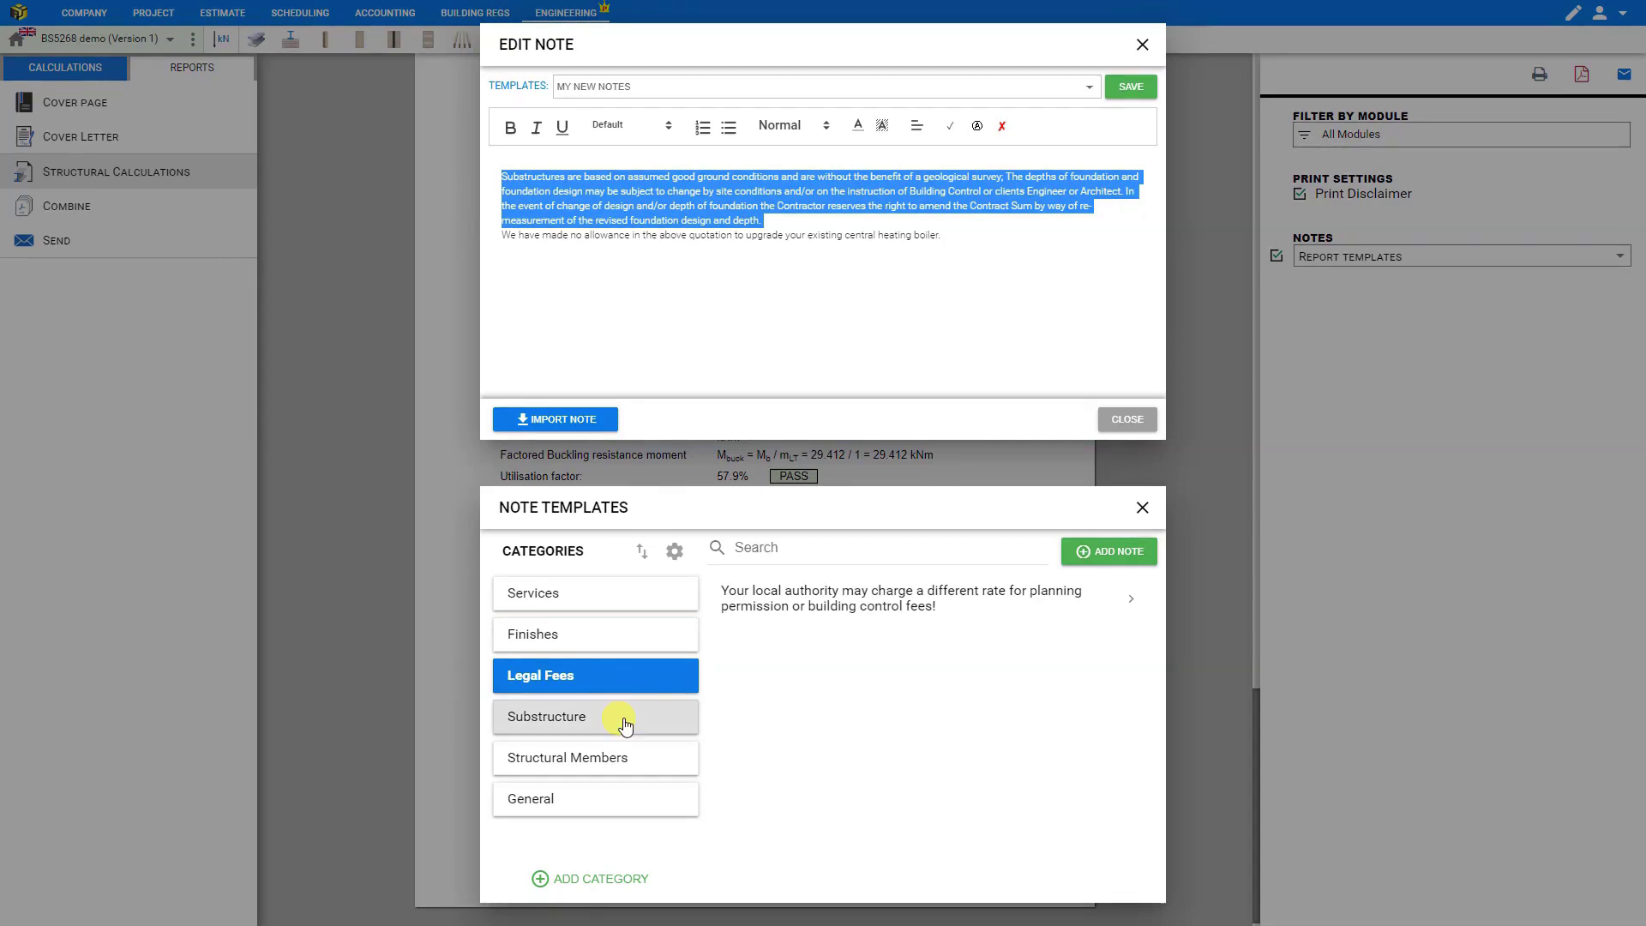
click(624, 725)
click(629, 760)
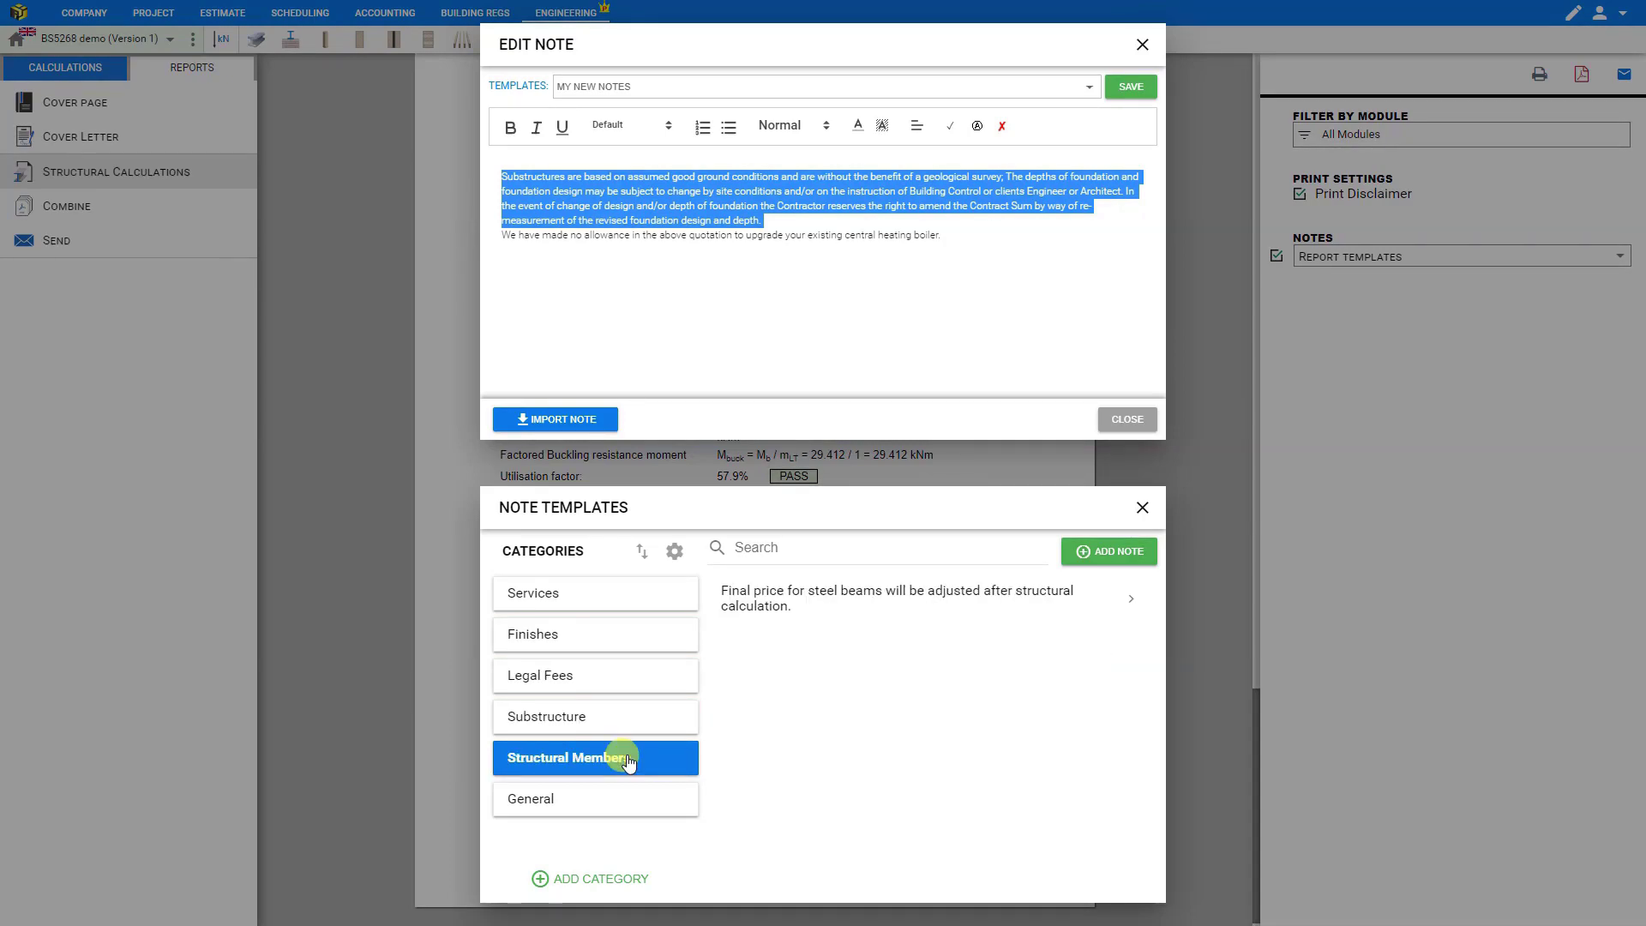
click(616, 805)
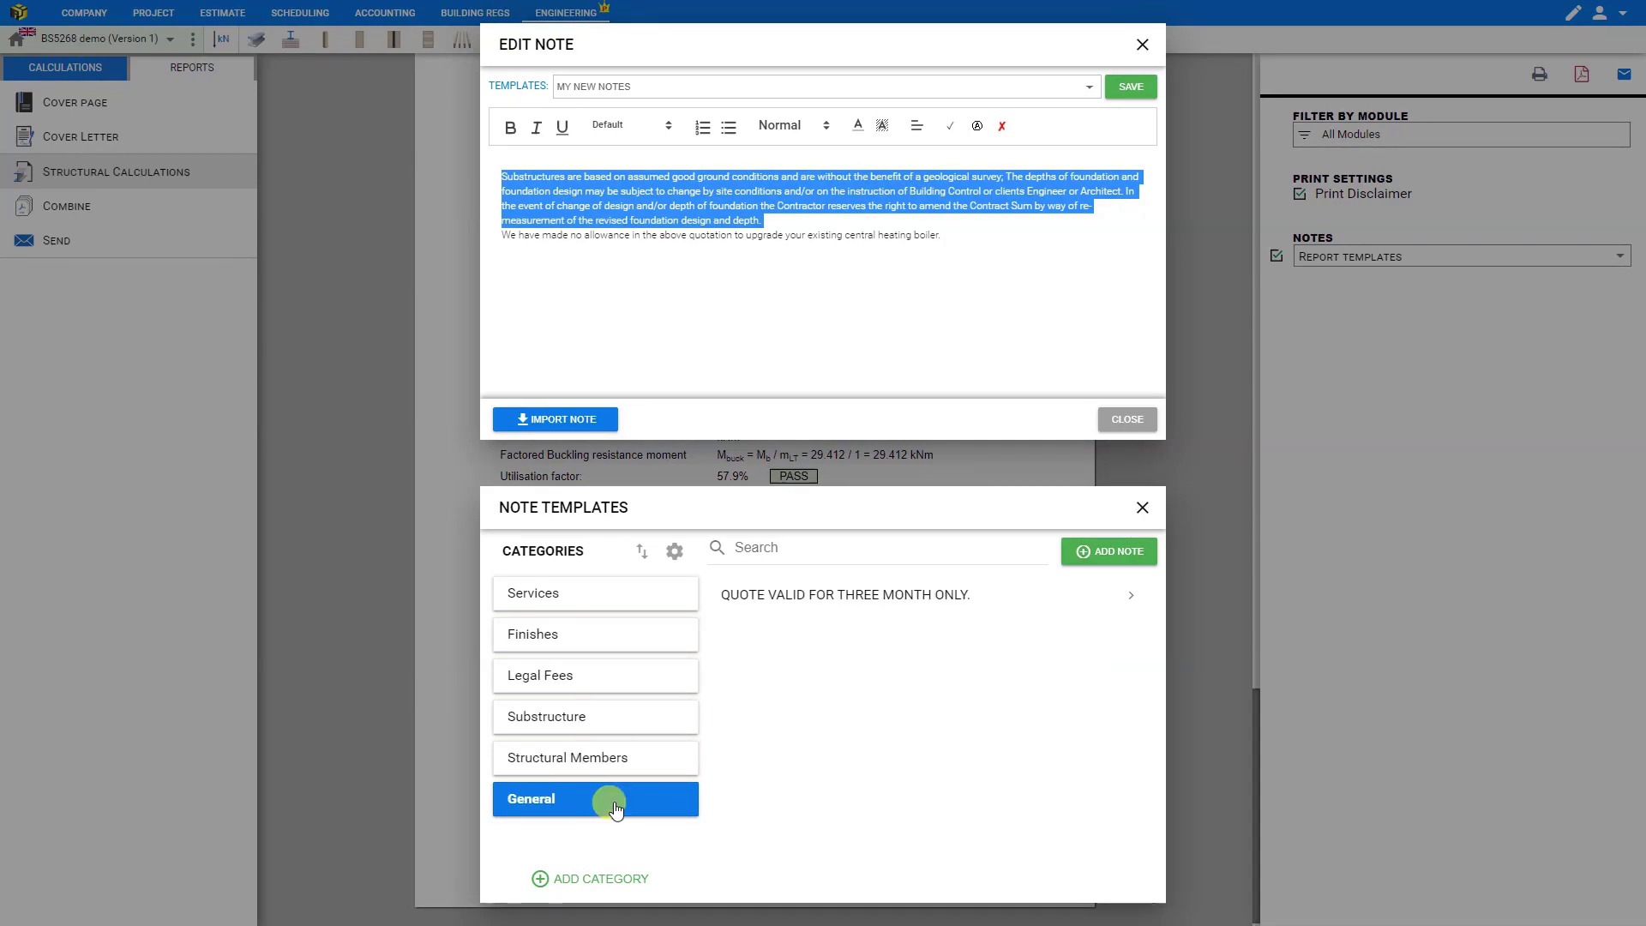
click(629, 761)
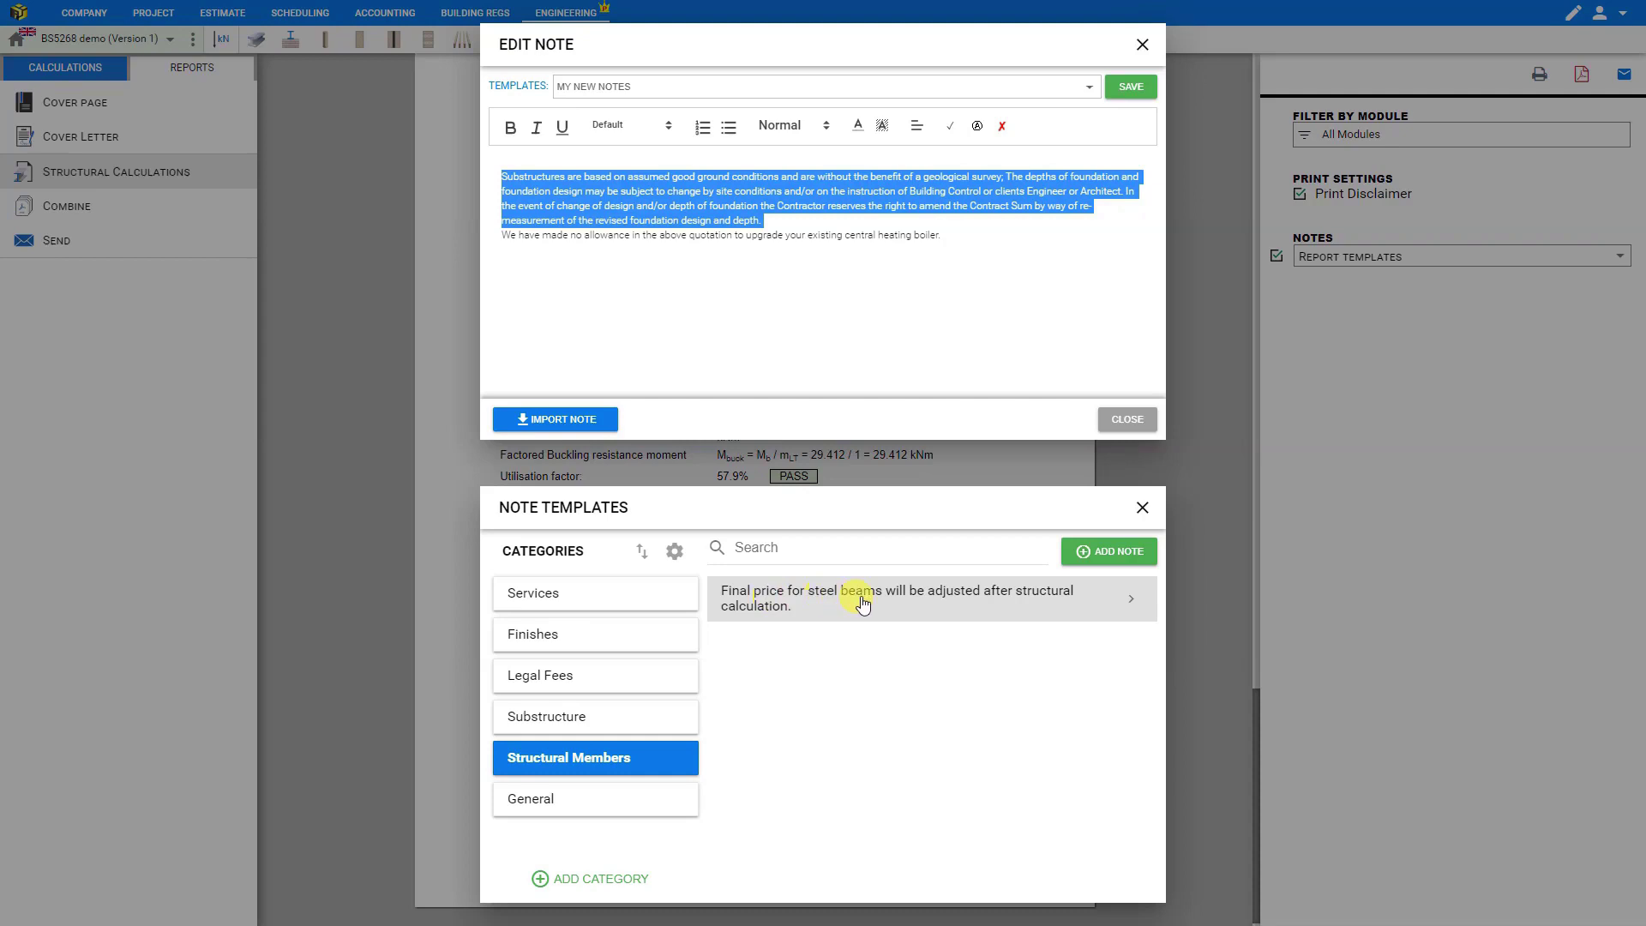
click(748, 602)
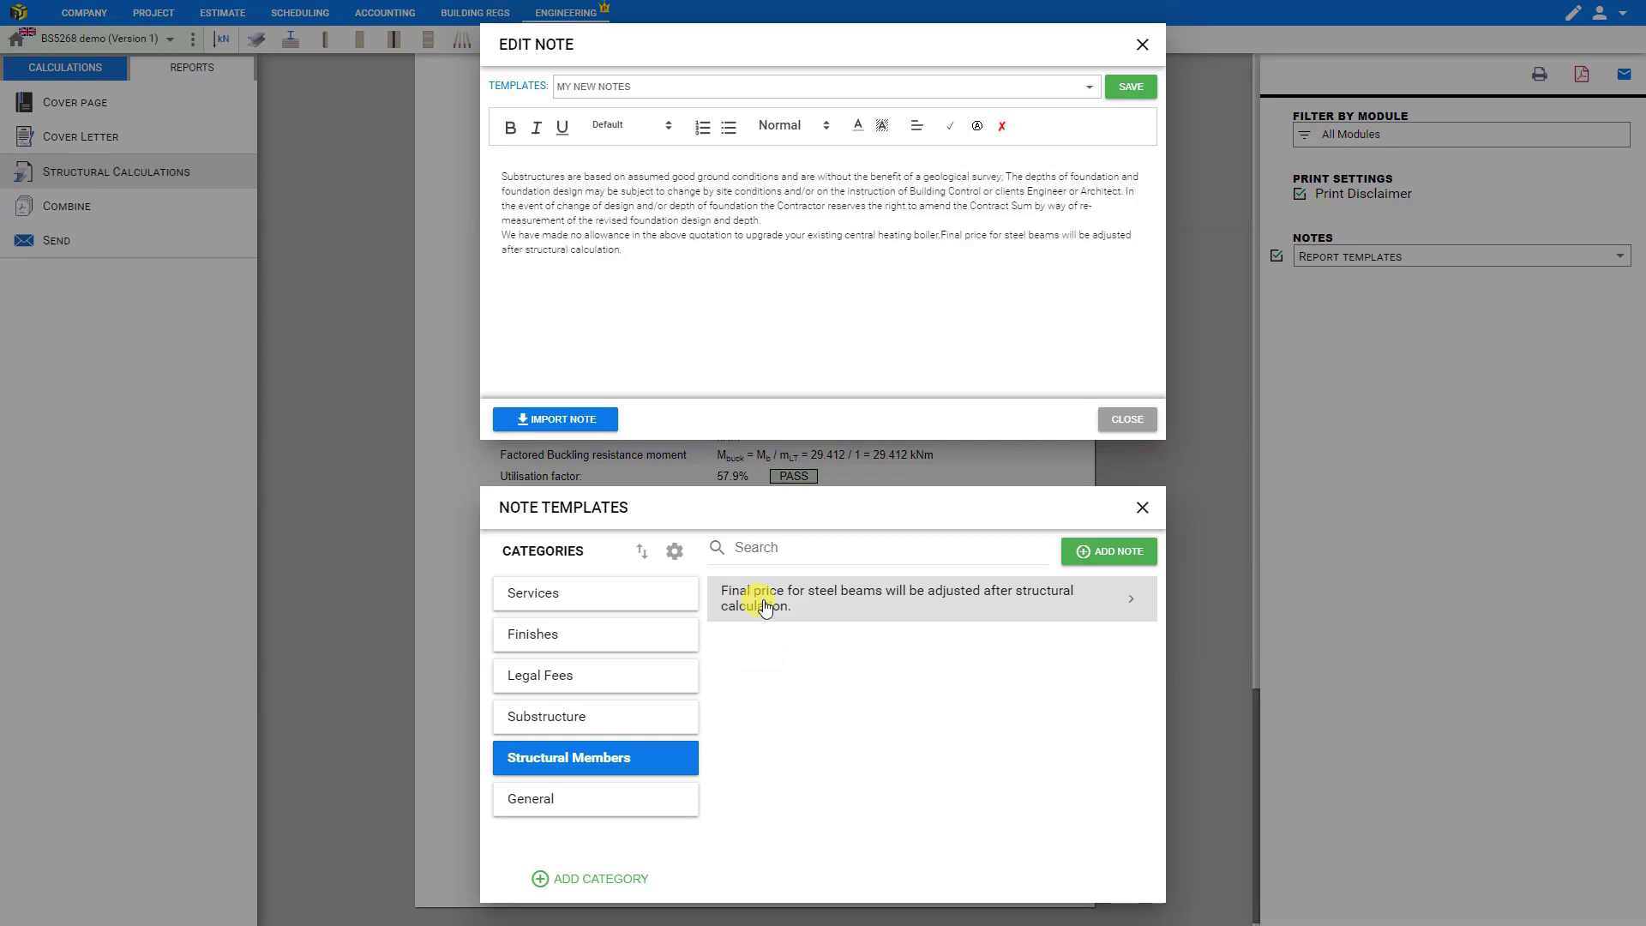
click(765, 607)
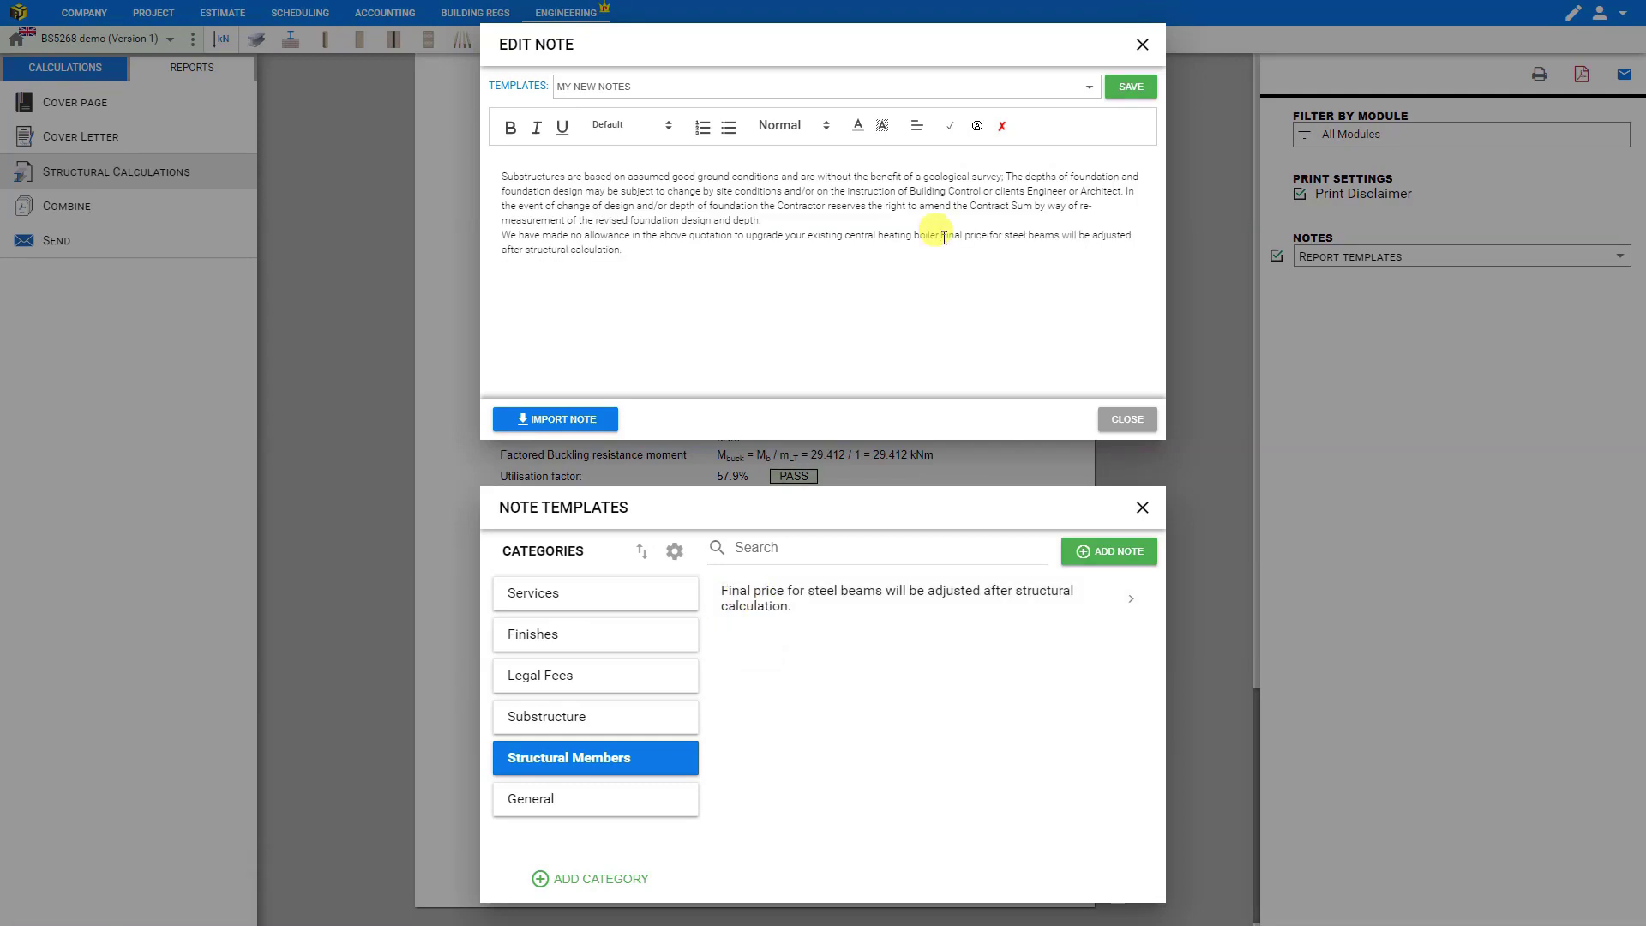
key(Return)
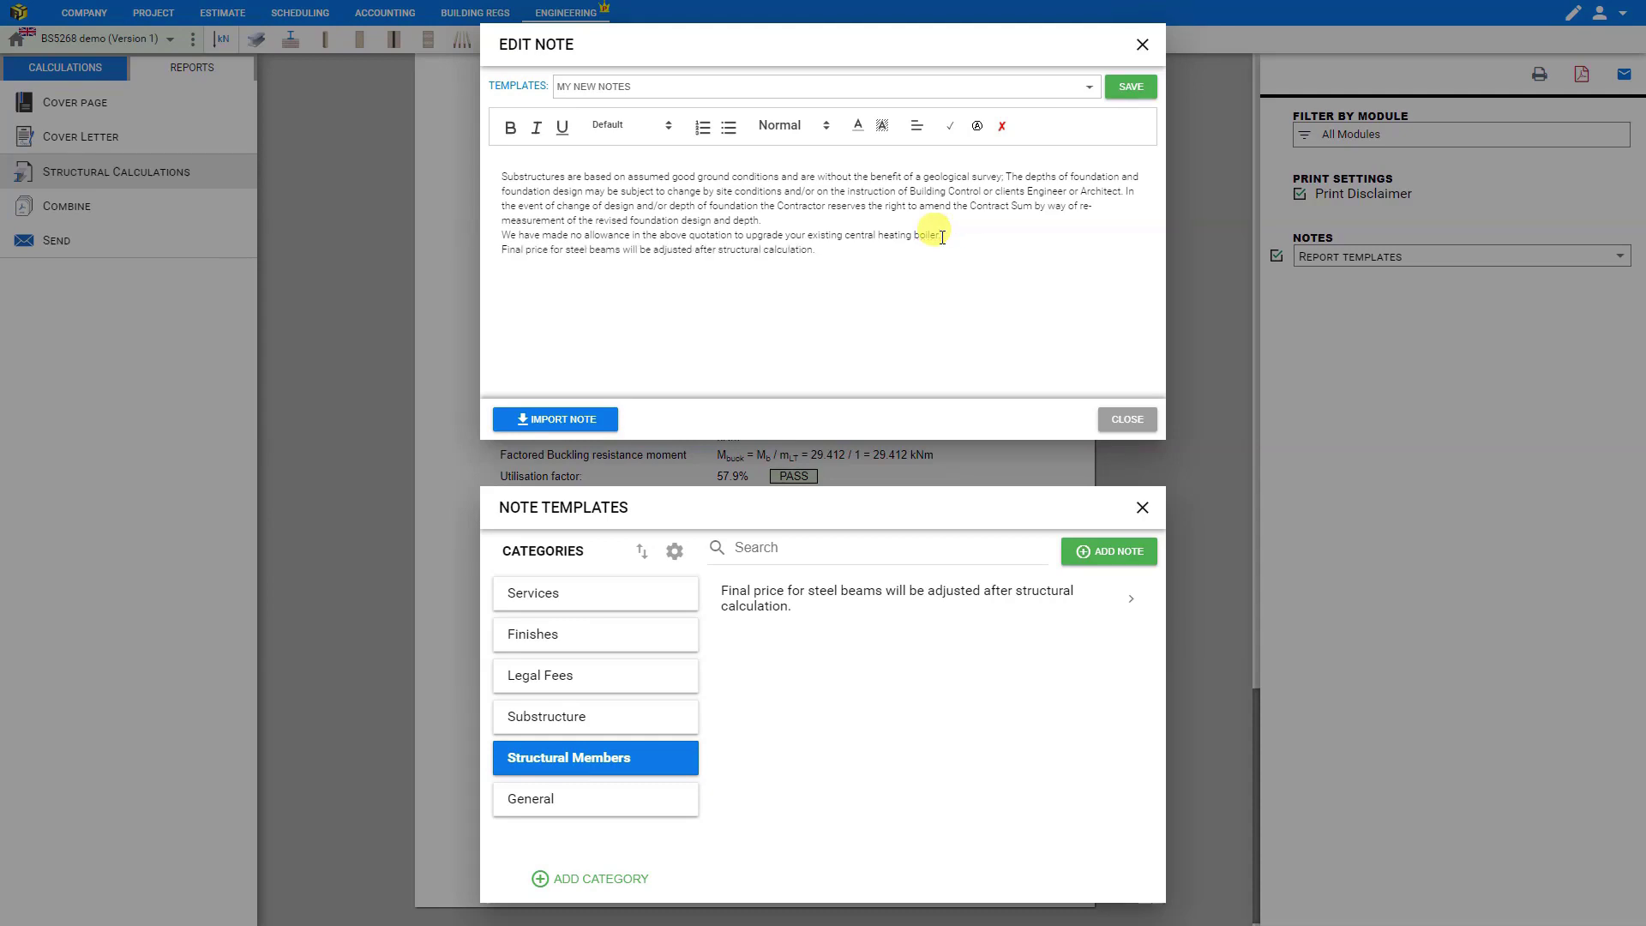
Create a note template named New Note in the Structural Members category and insert it after the central heating boiler sentence.
click(1117, 557)
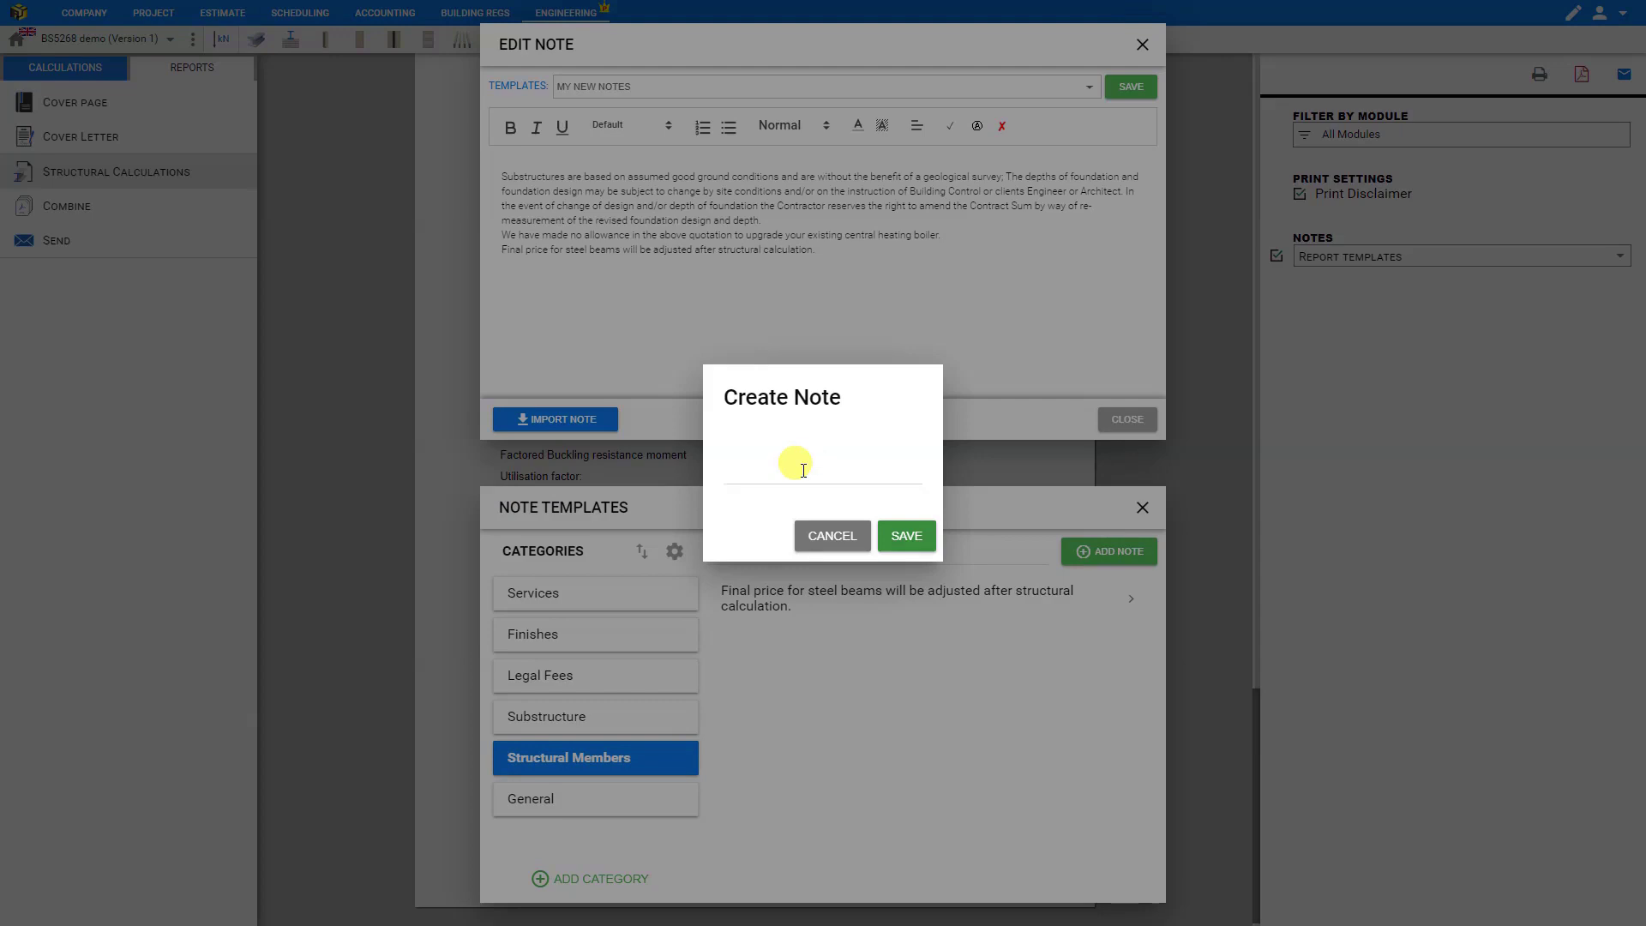
click(801, 468)
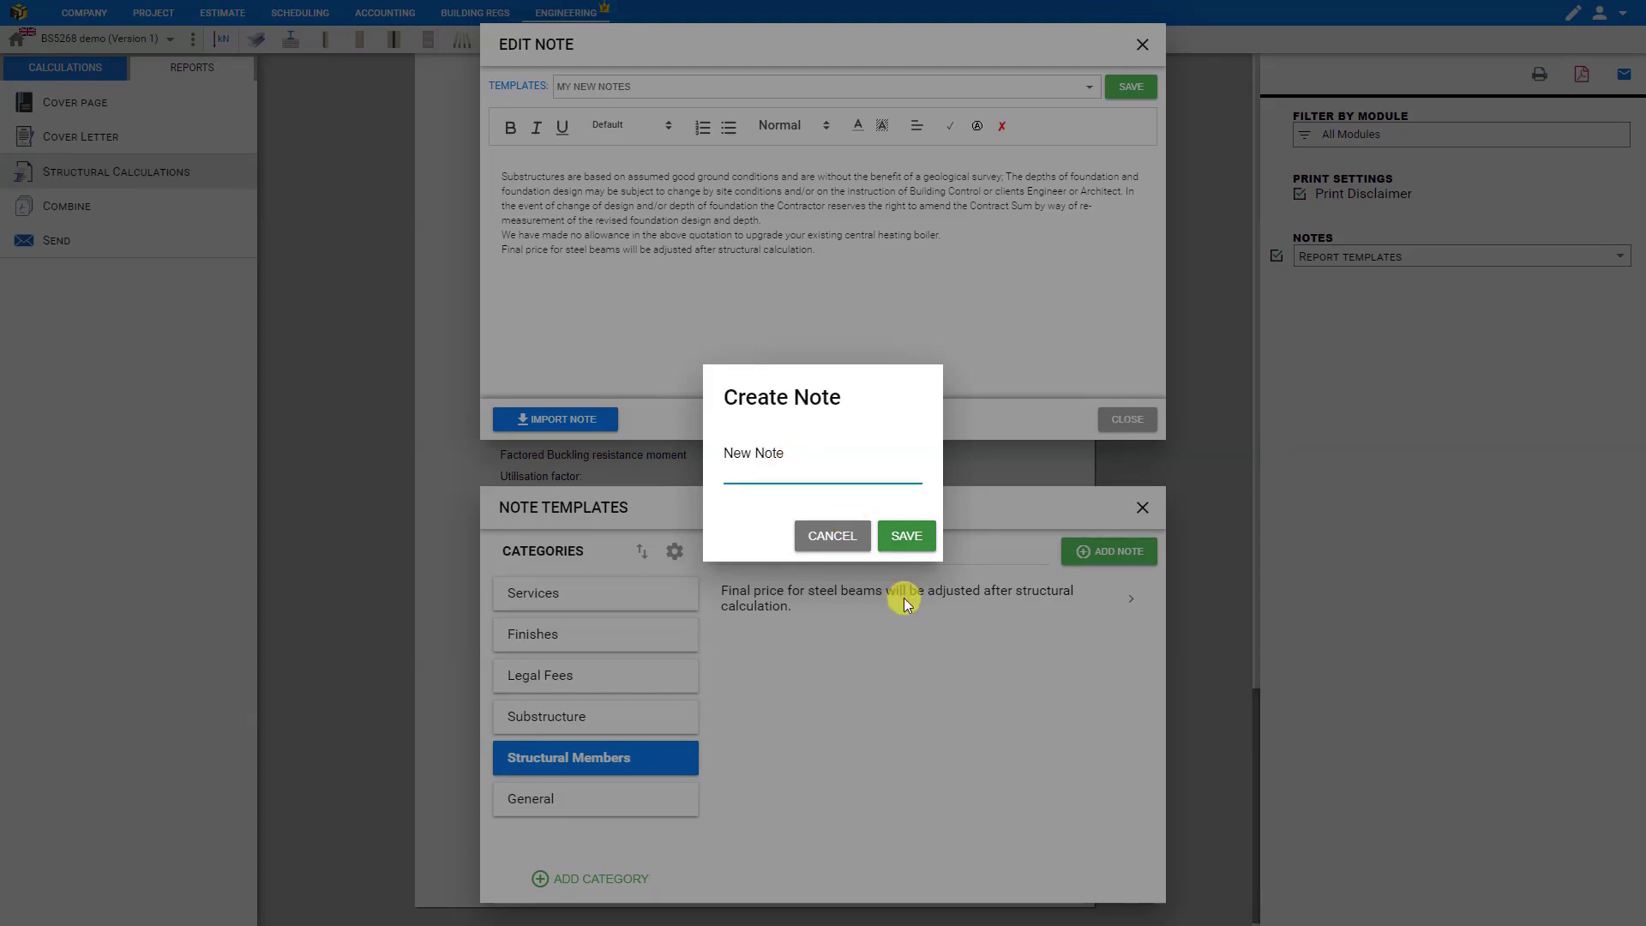
click(900, 546)
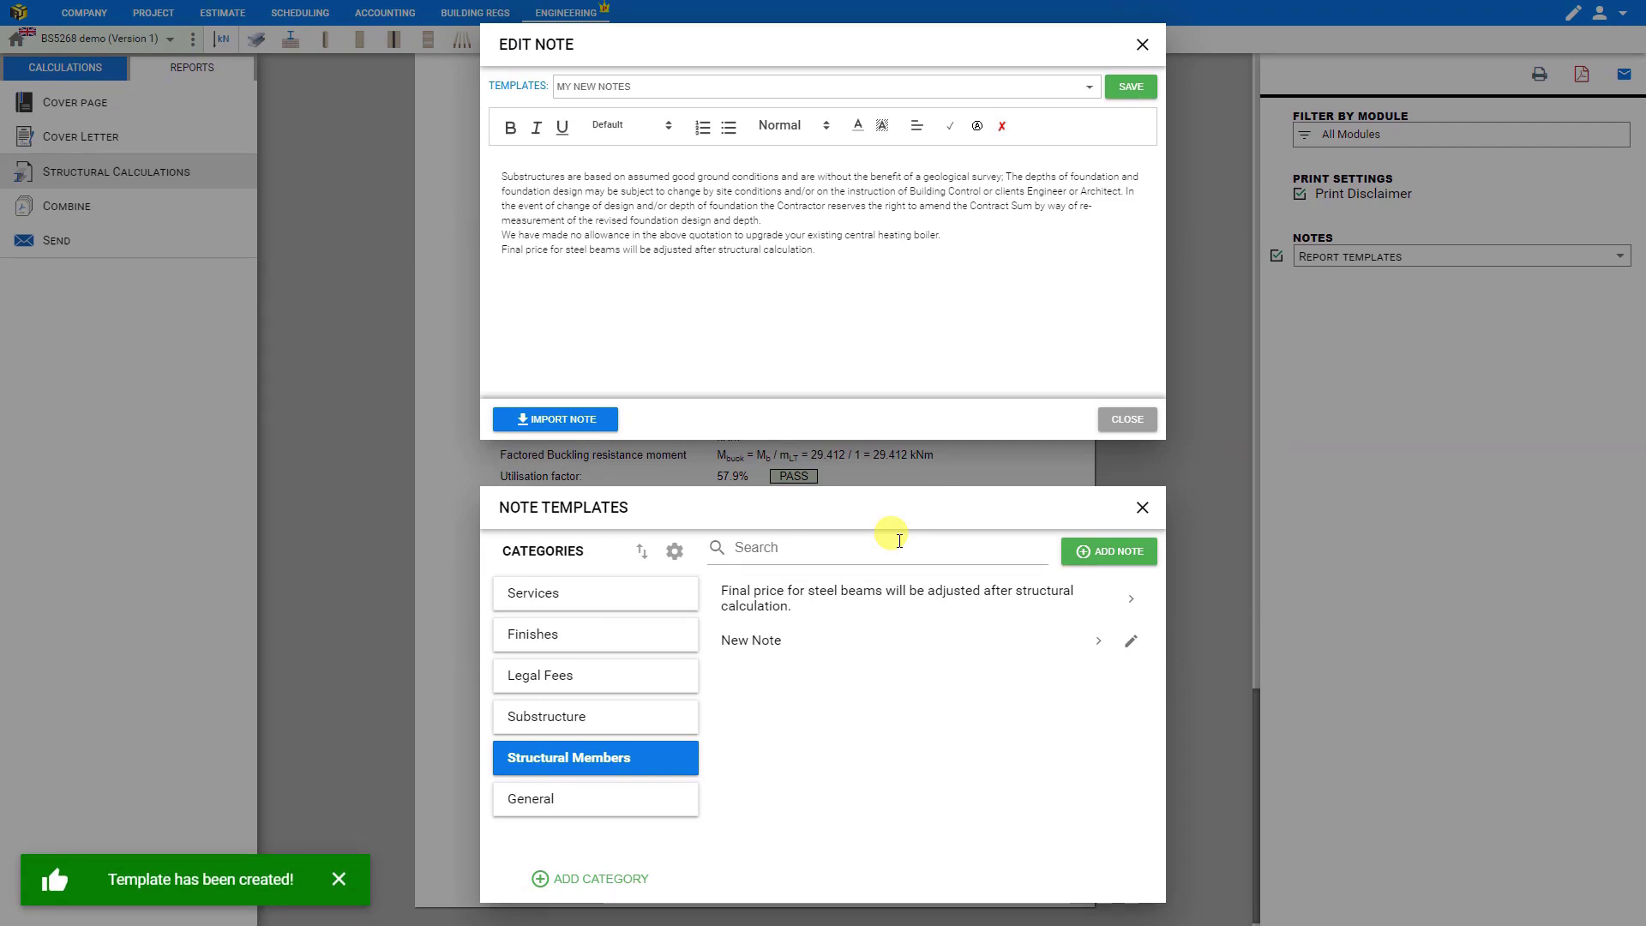
click(765, 648)
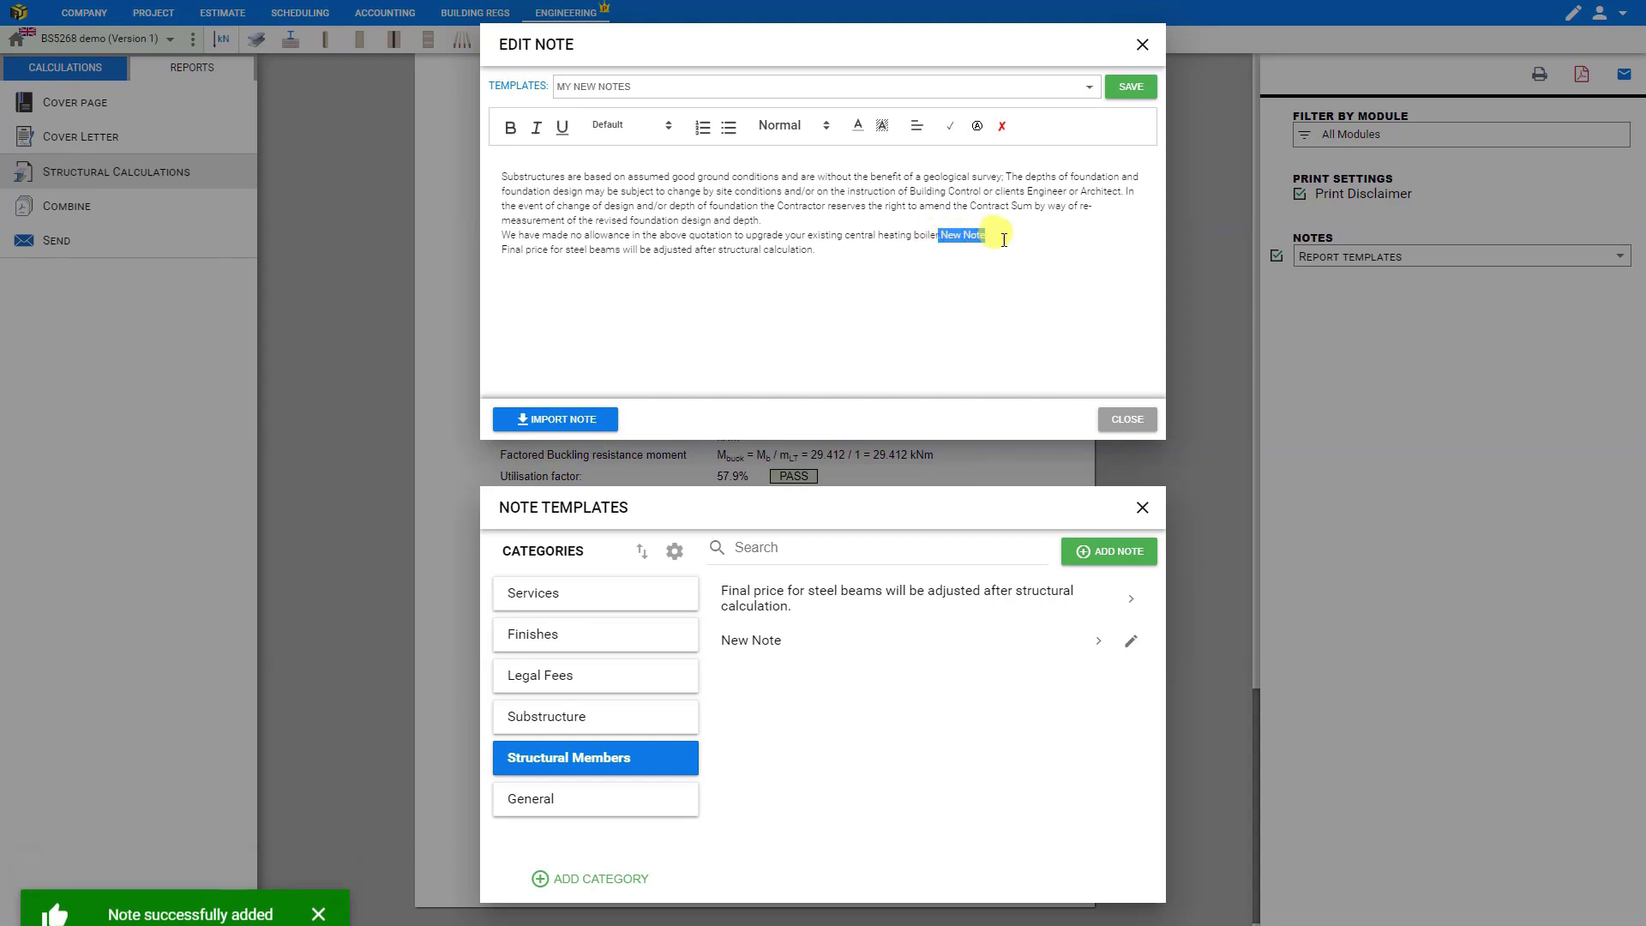
Remove the inserted New Note text from the note and delete the New Note template from Structural Members.
key(BackSpace)
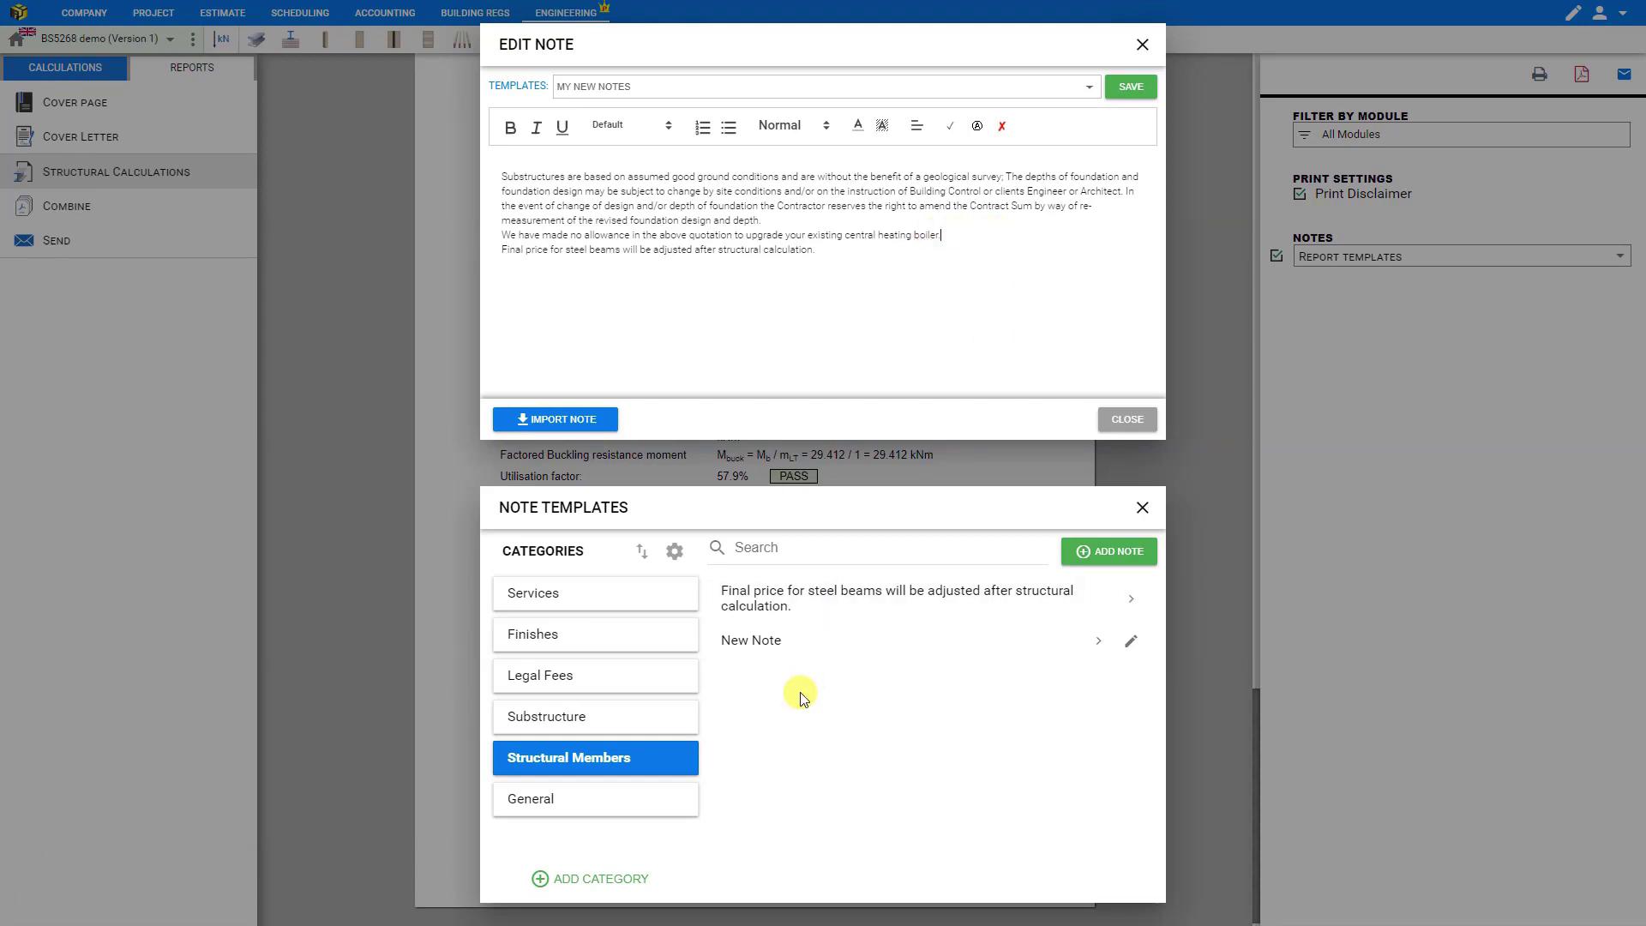
click(1133, 645)
double_click(765, 649)
click(1052, 699)
click(898, 513)
Create a note template category named New Category.
click(597, 879)
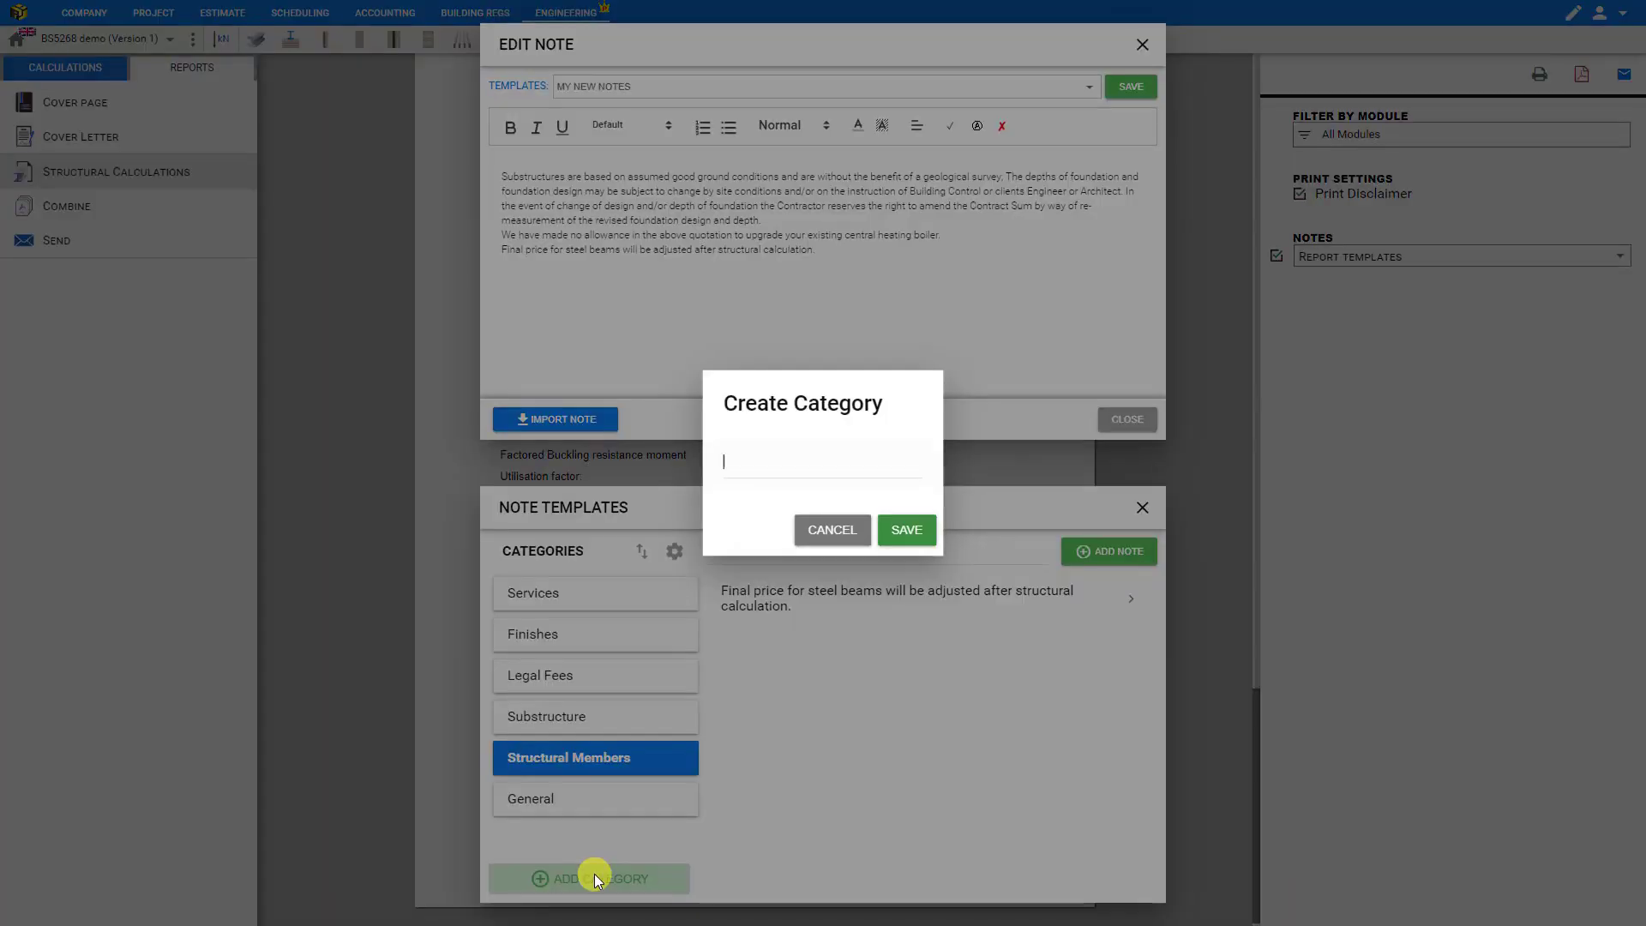
text(New)
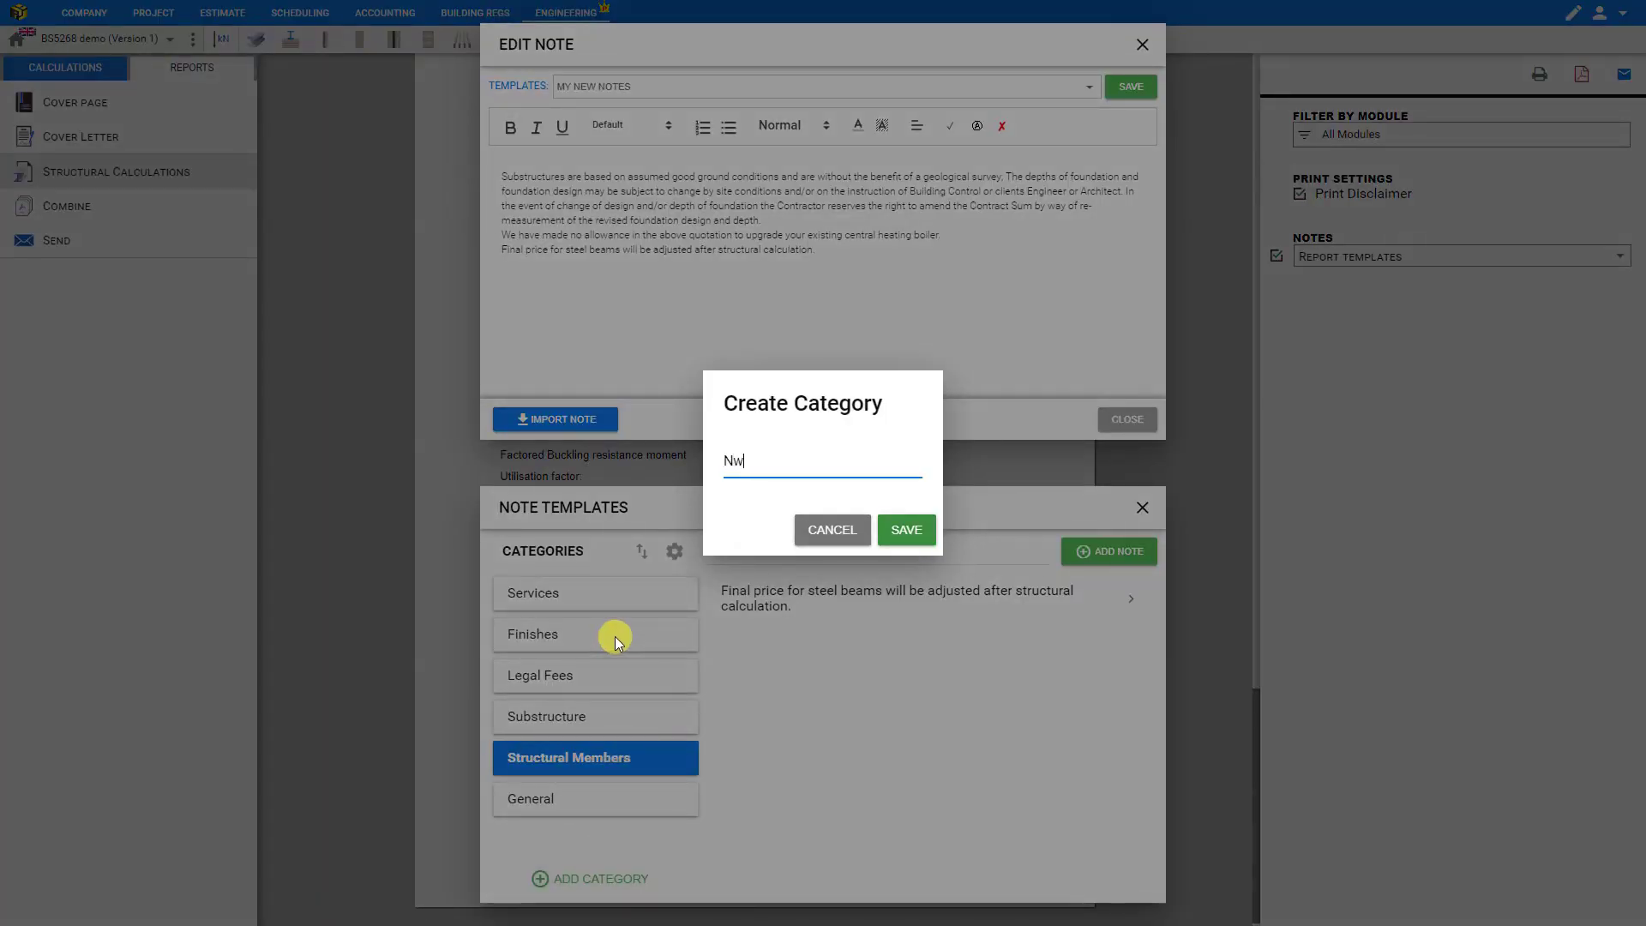
text( Category)
click(897, 533)
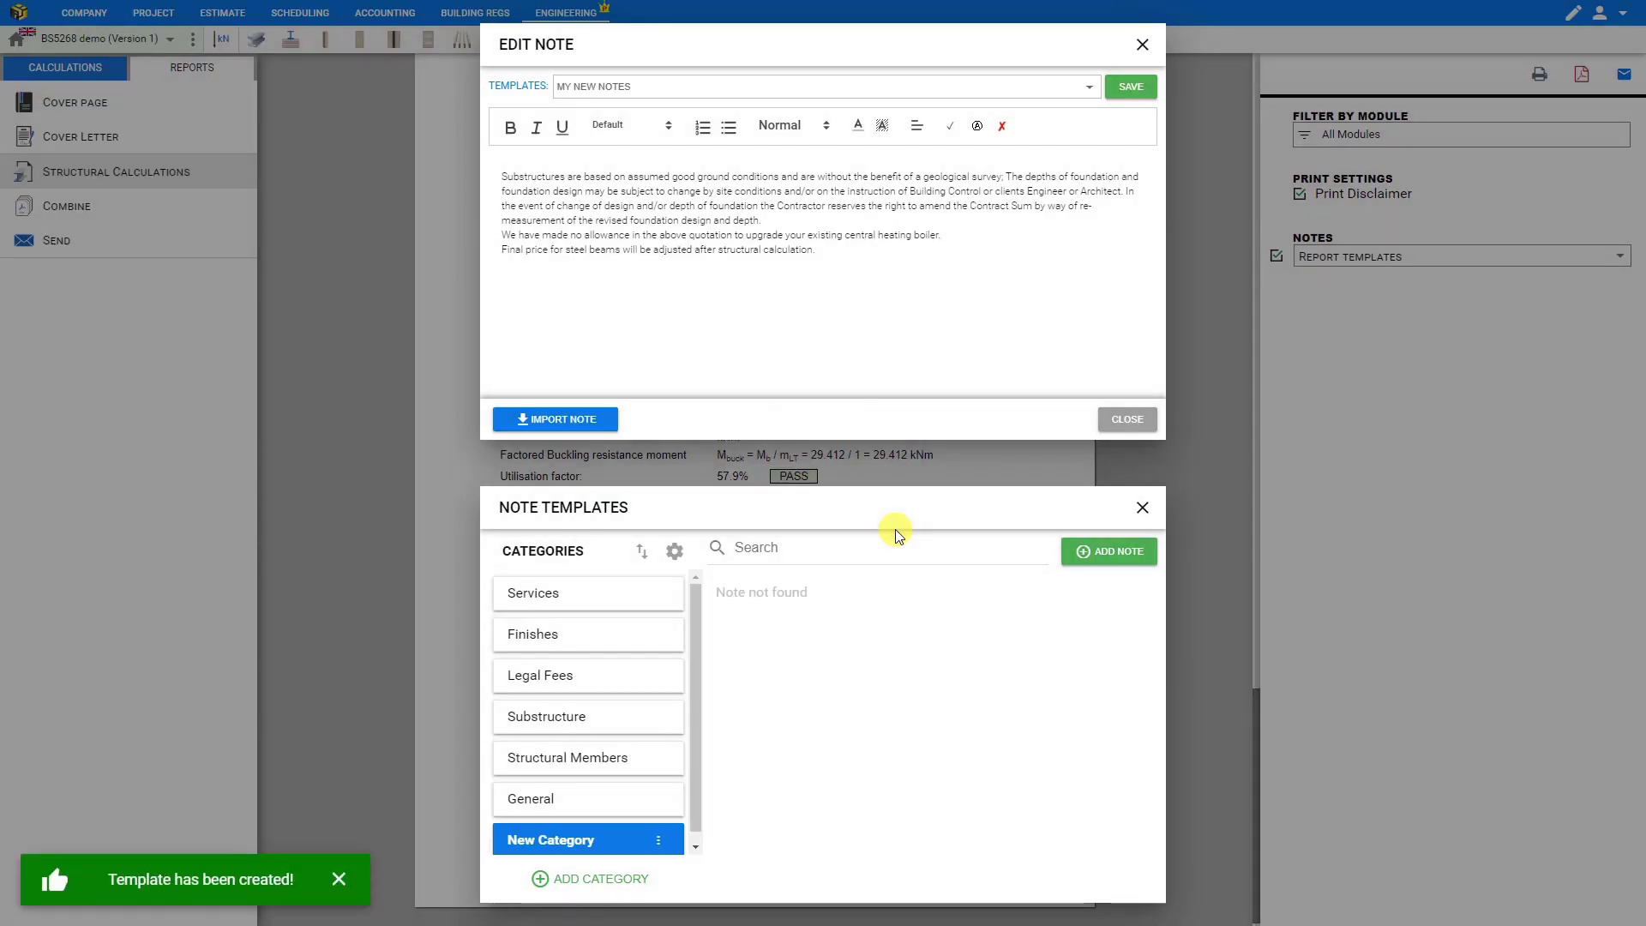
Delete the New Category category from the note templates.
click(658, 843)
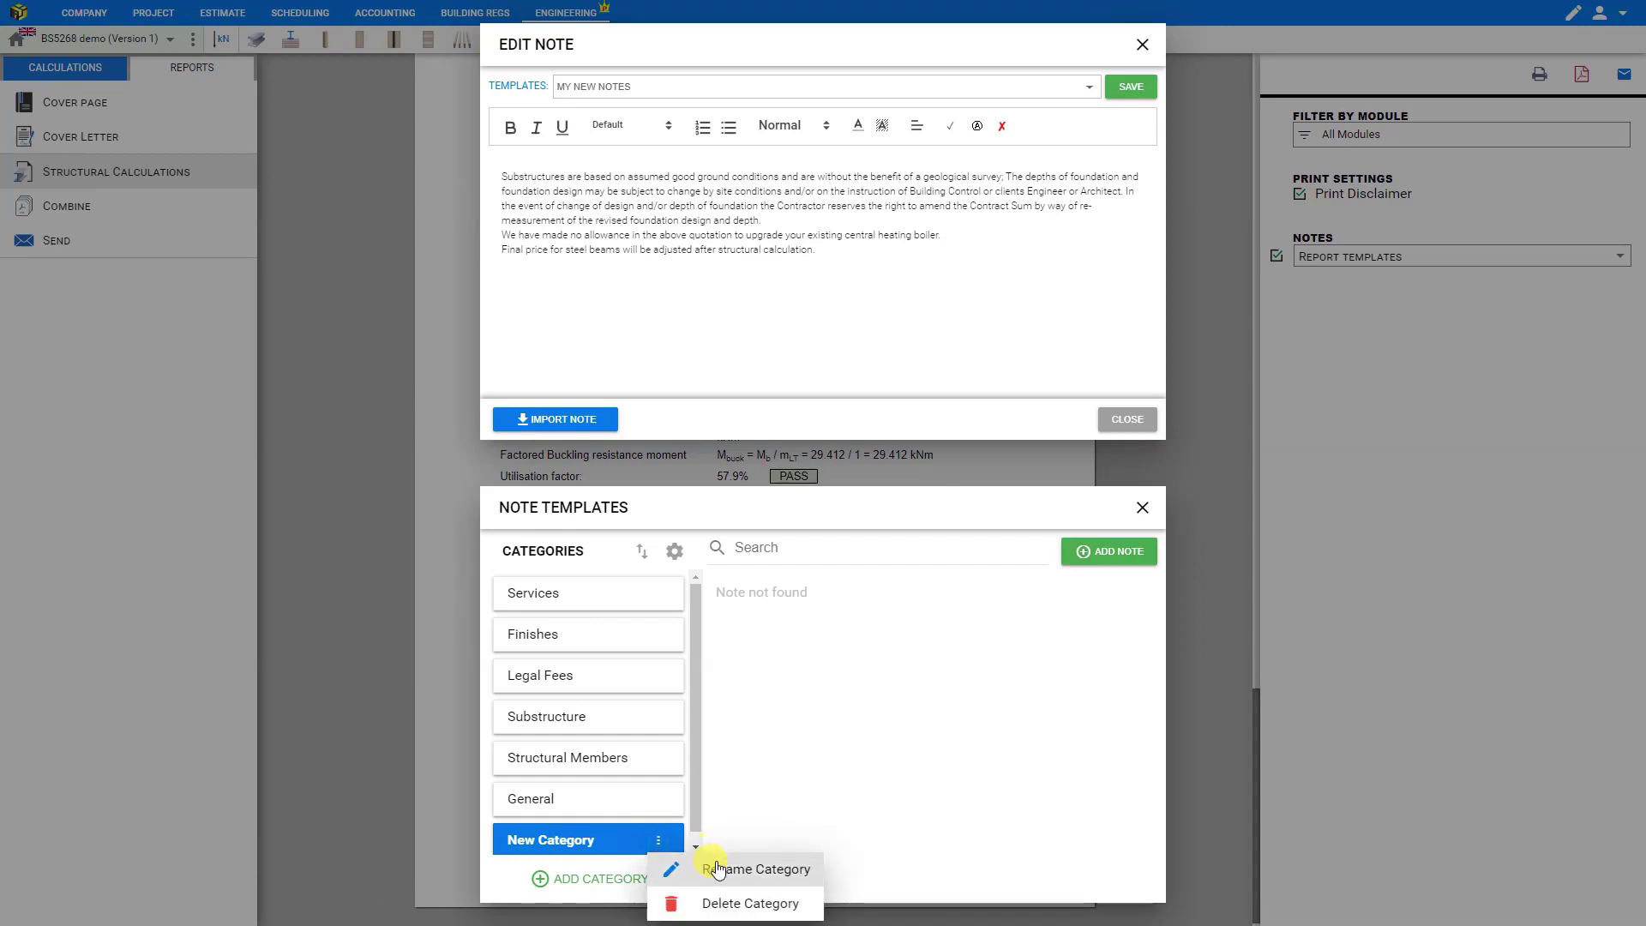
click(716, 904)
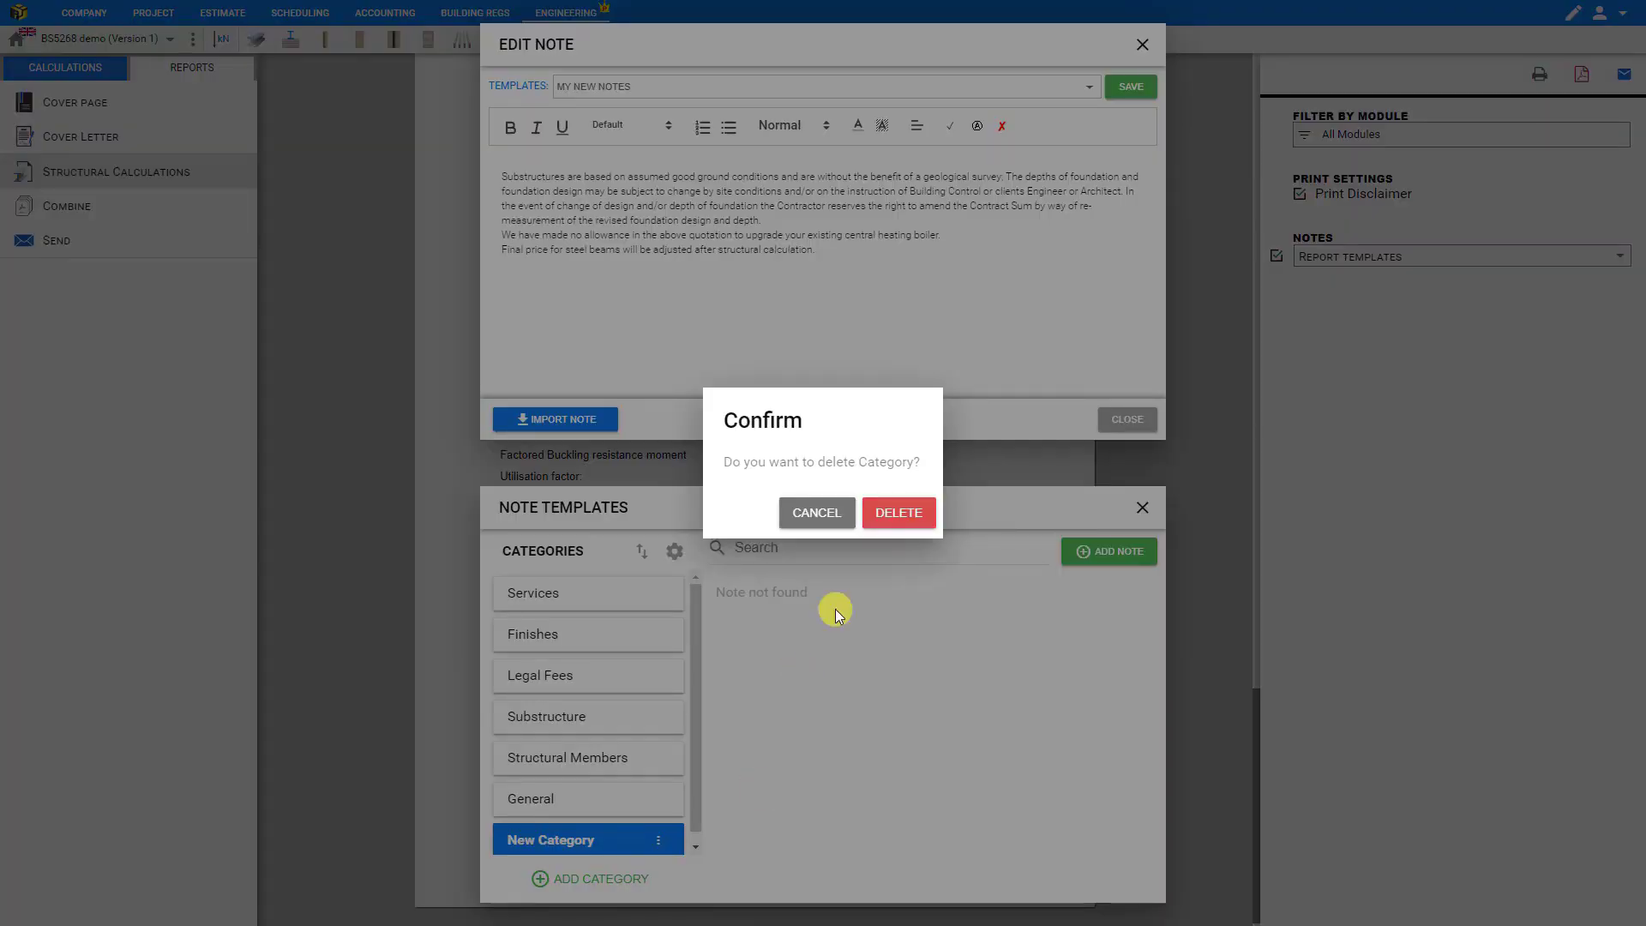
click(896, 513)
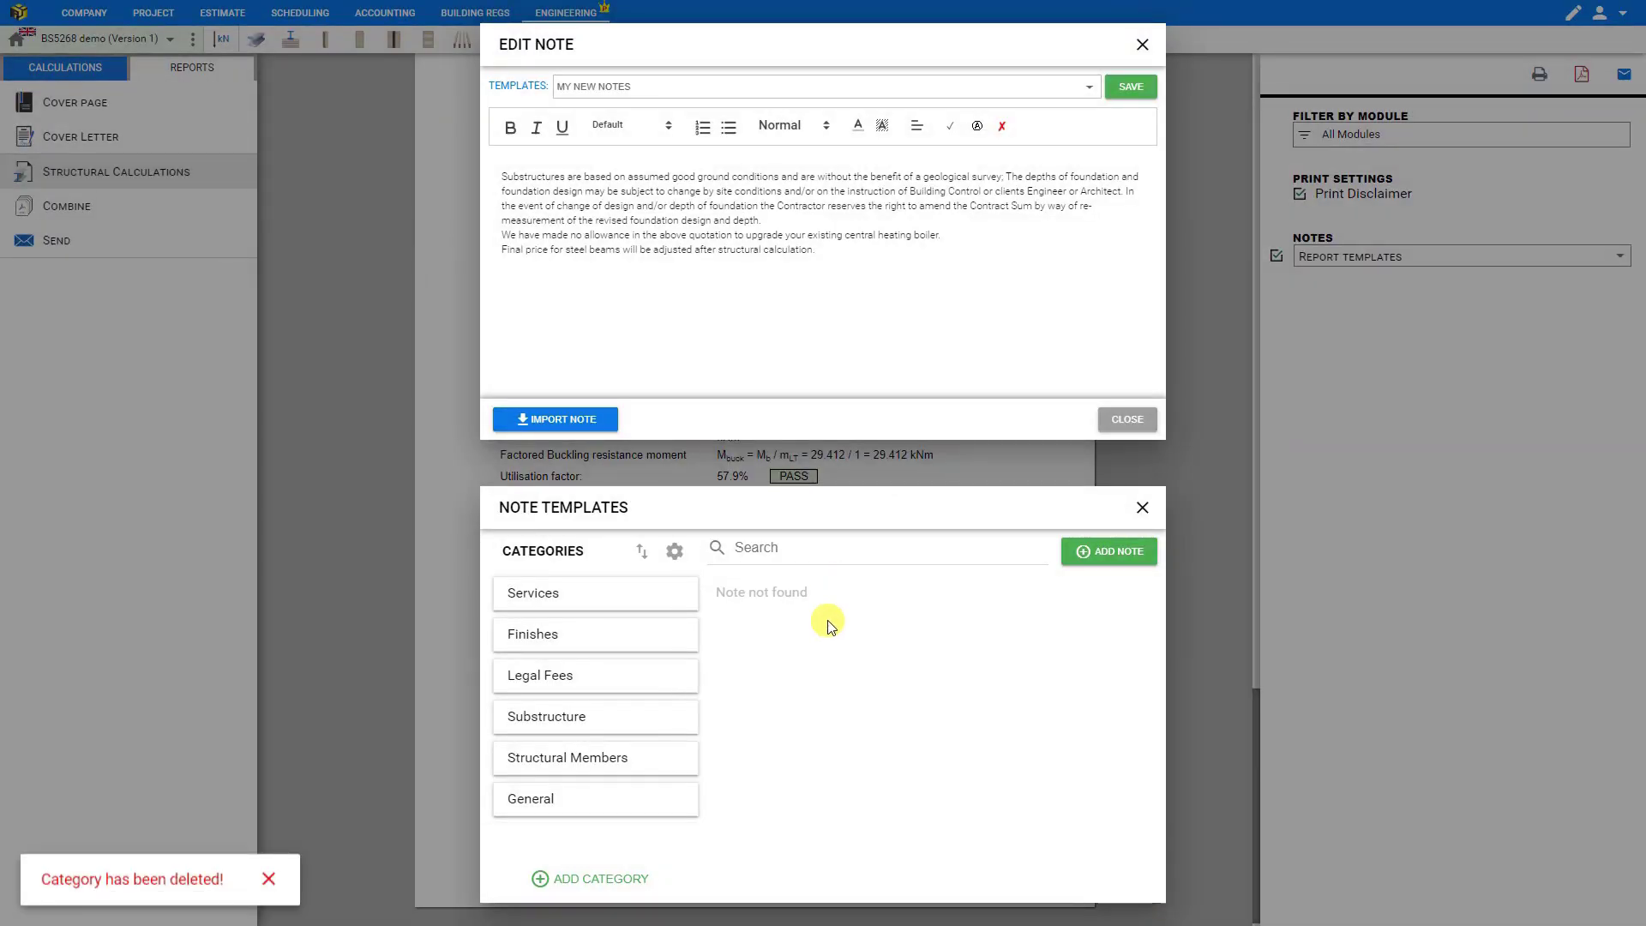
Look through the Structural Members and Substructure note templates, and close the note editor.
click(610, 757)
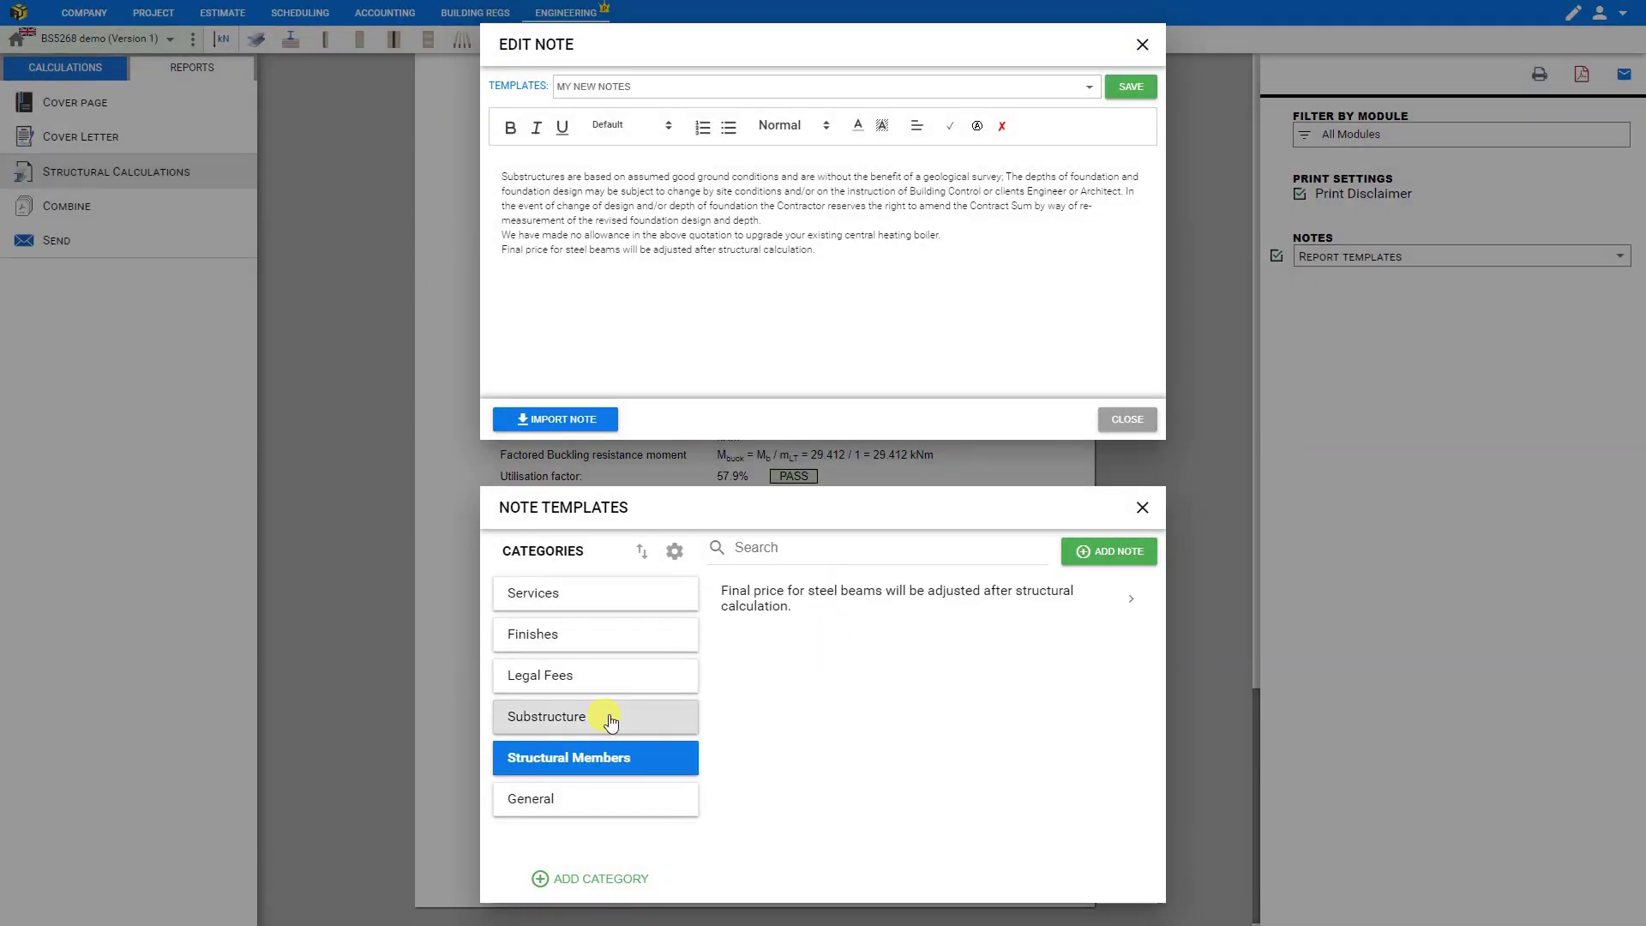
click(610, 723)
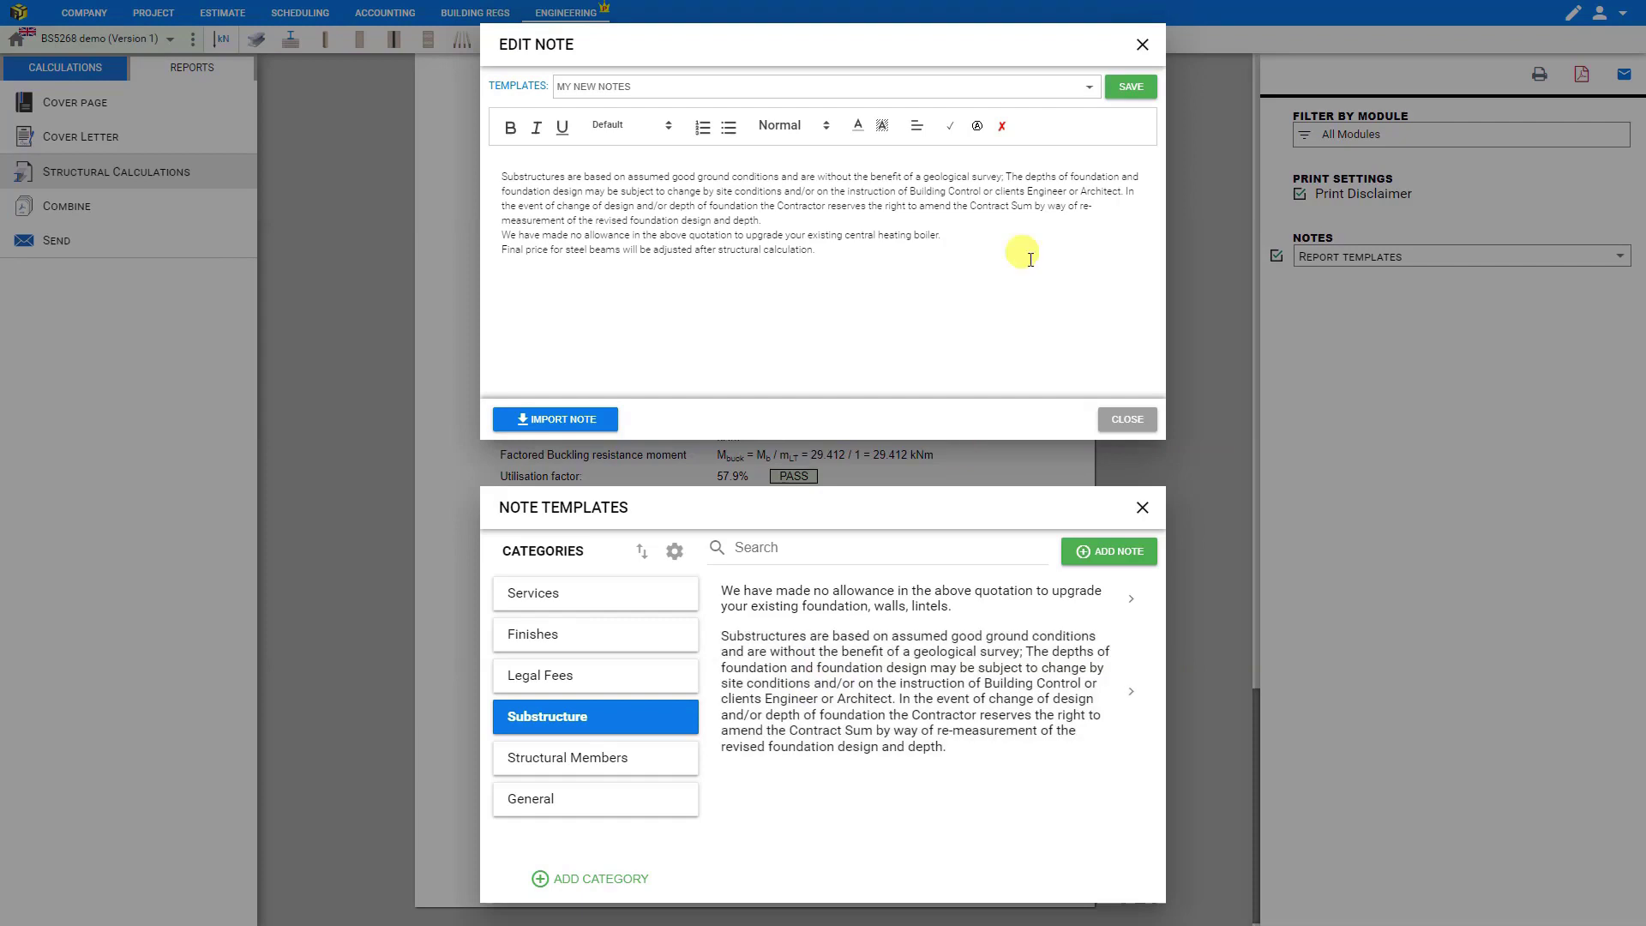
click(1143, 44)
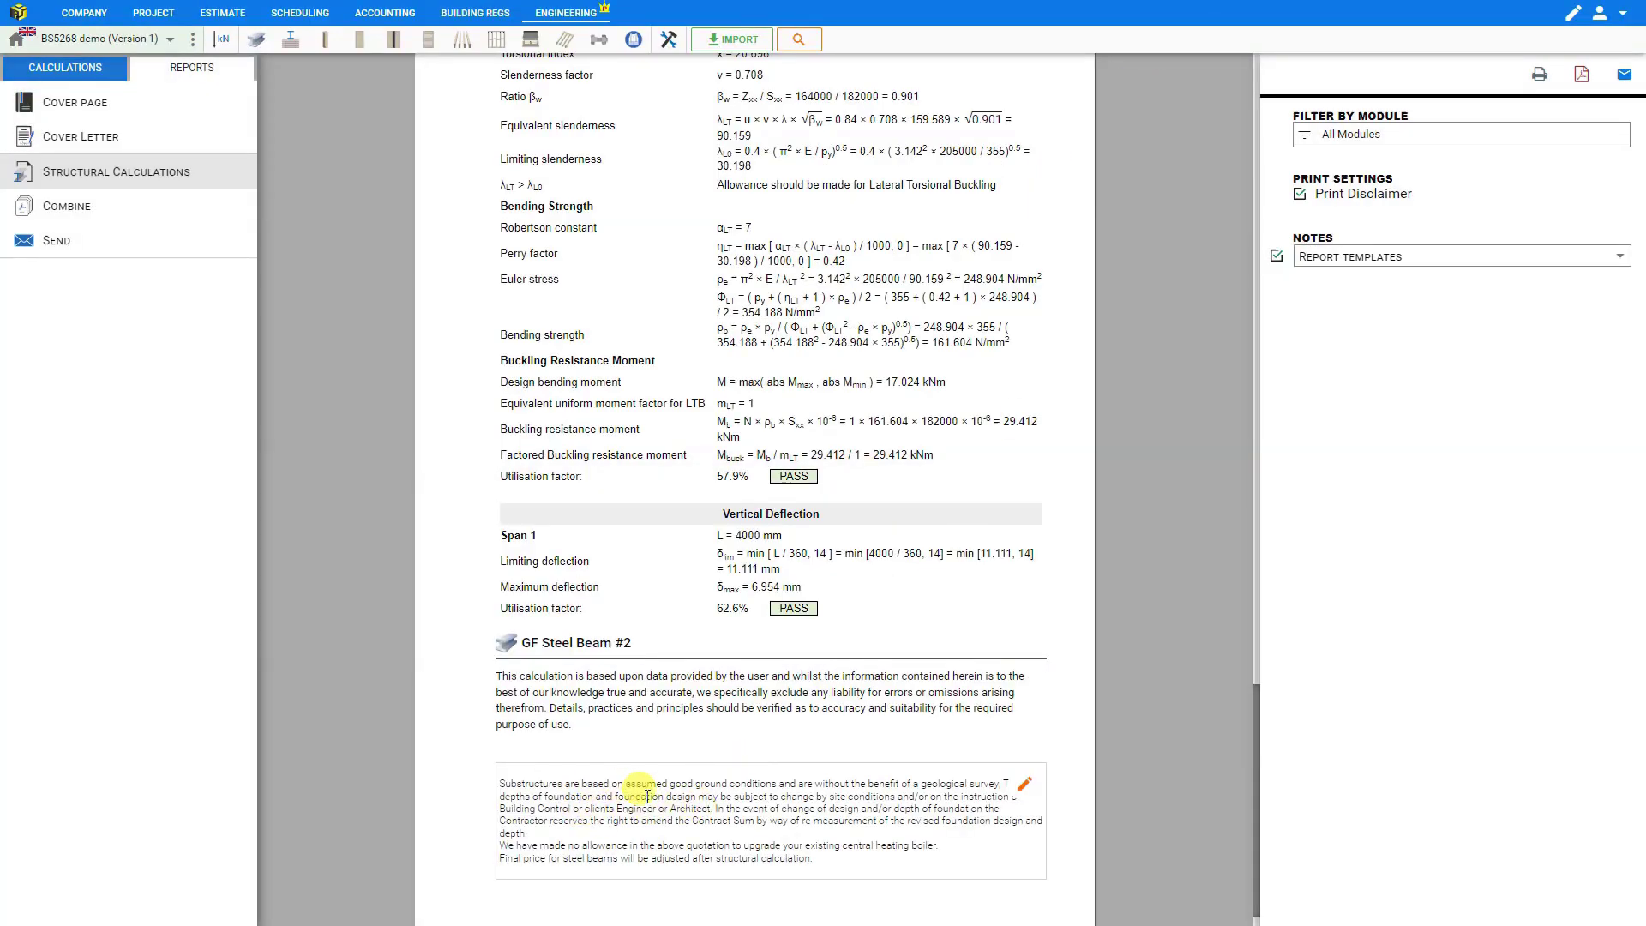
Open the cover page preview from the combined report and set its header to Logo on Left.
click(81, 209)
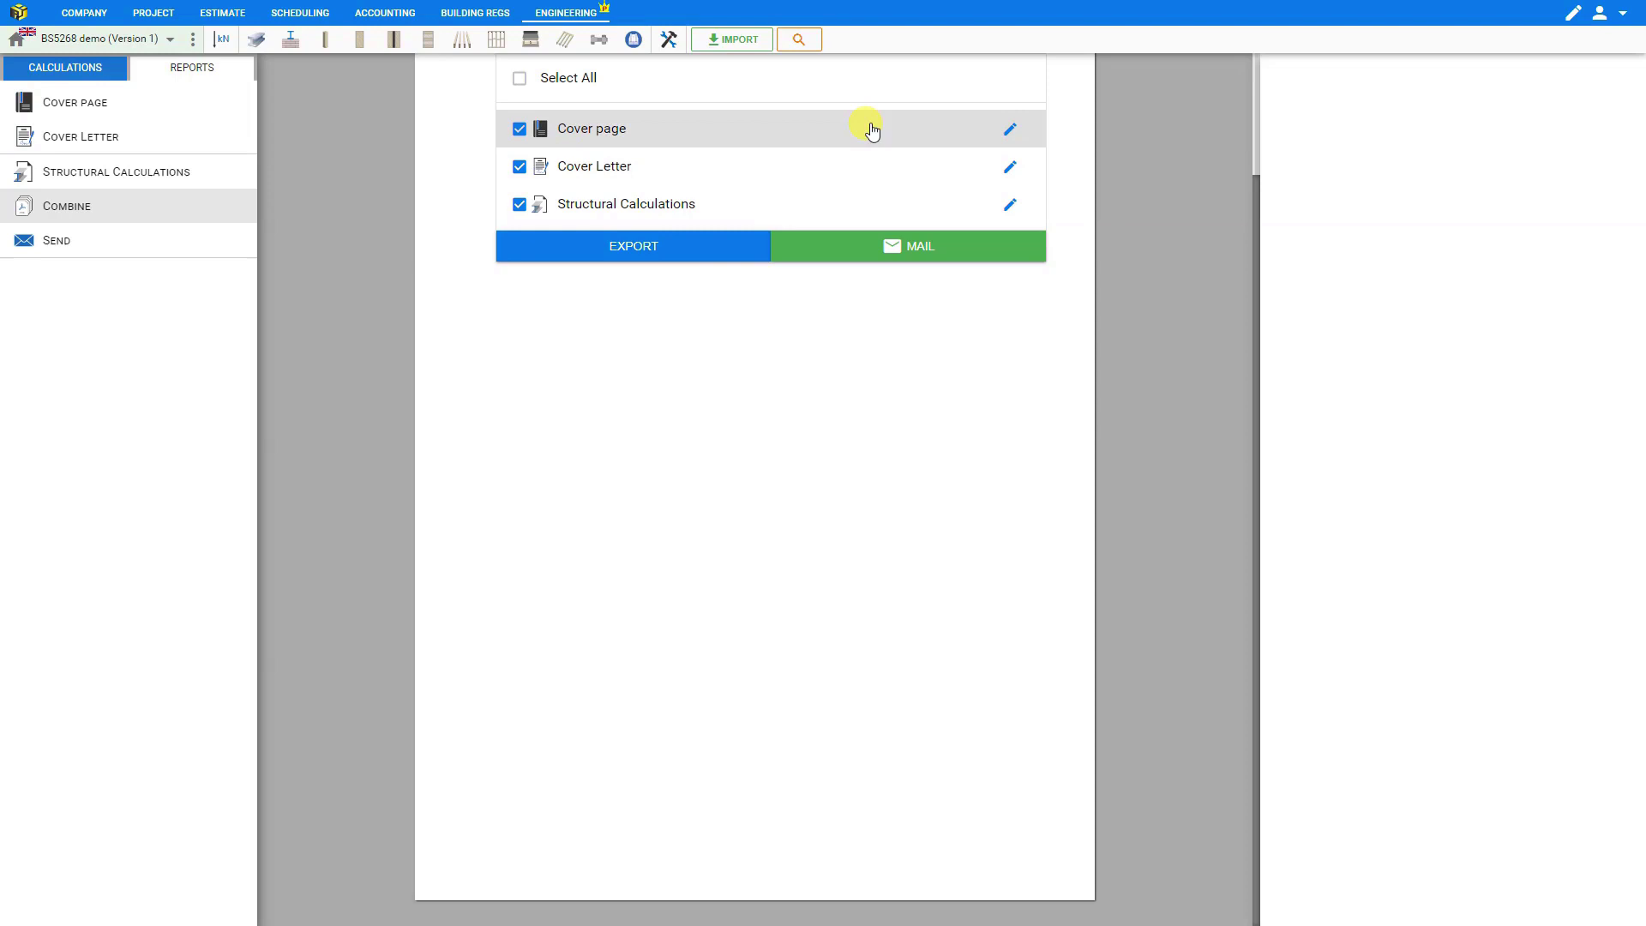
click(1009, 132)
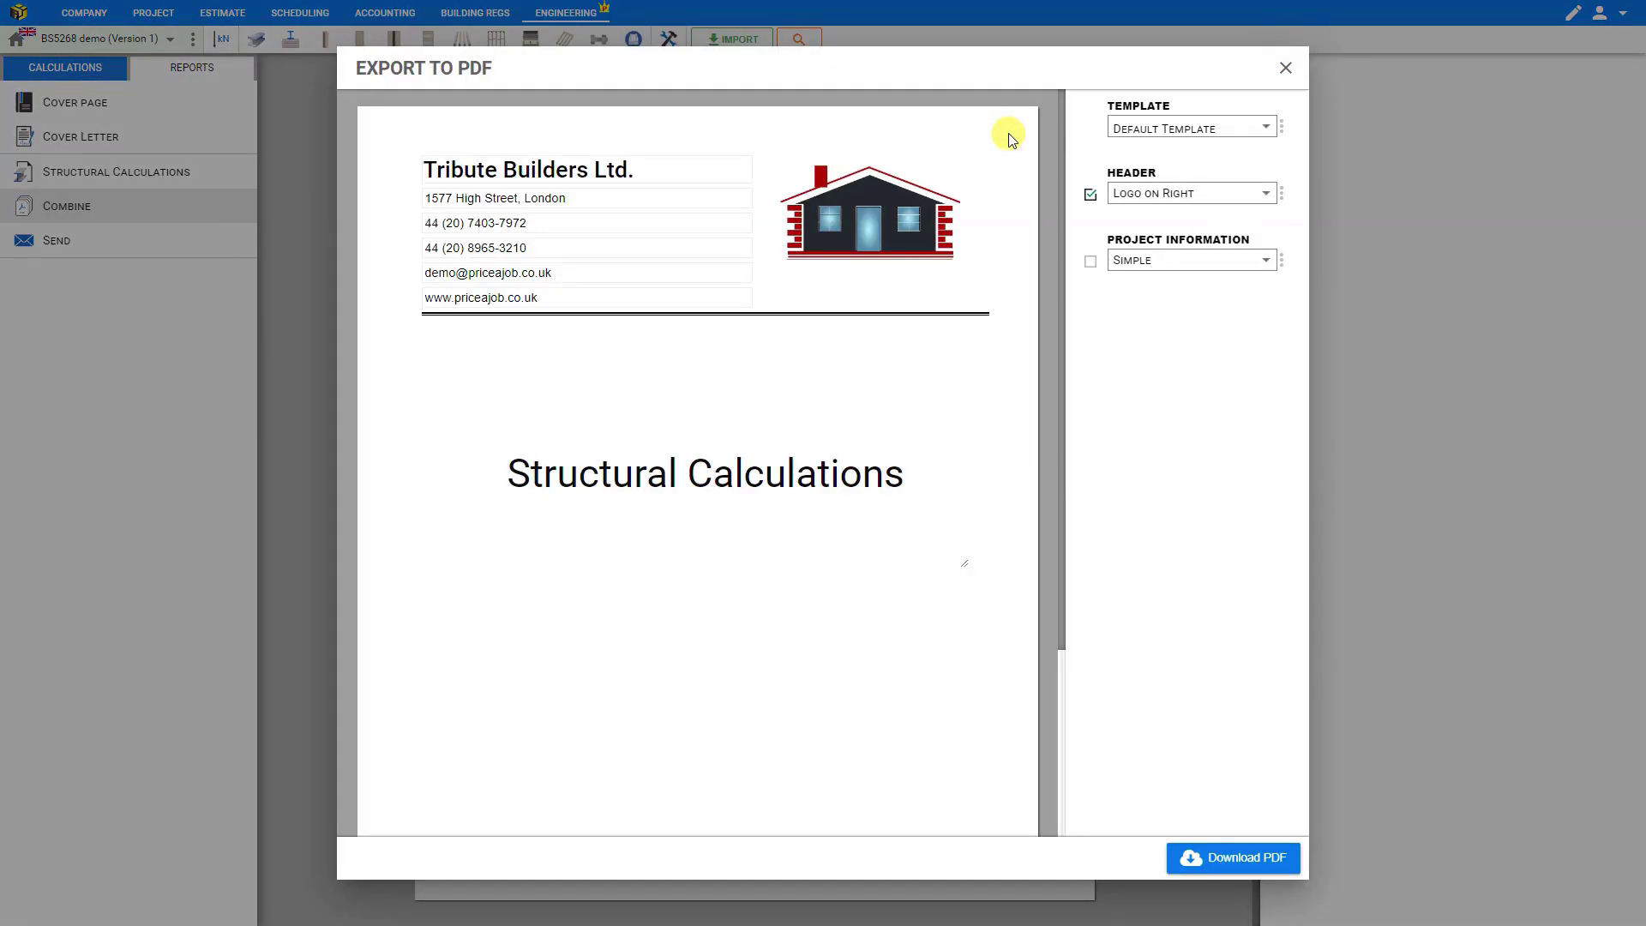
click(1261, 199)
click(1231, 227)
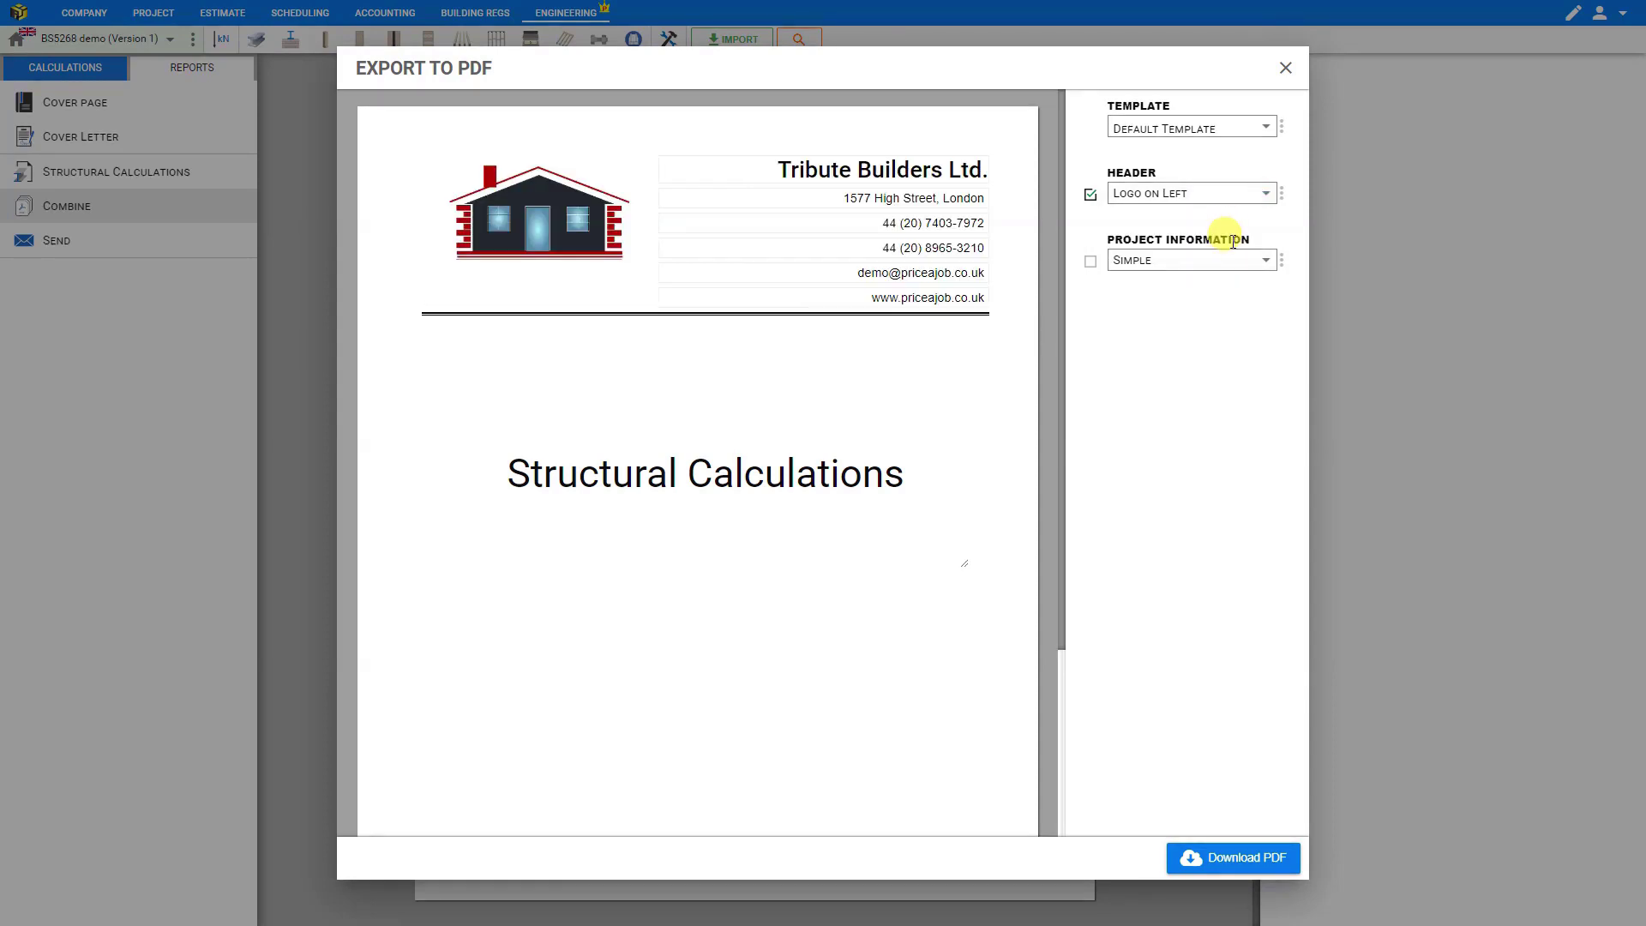
Try the Detailed and Quote project information layouts on the cover page, set it to Simple, and close the preview.
click(1232, 270)
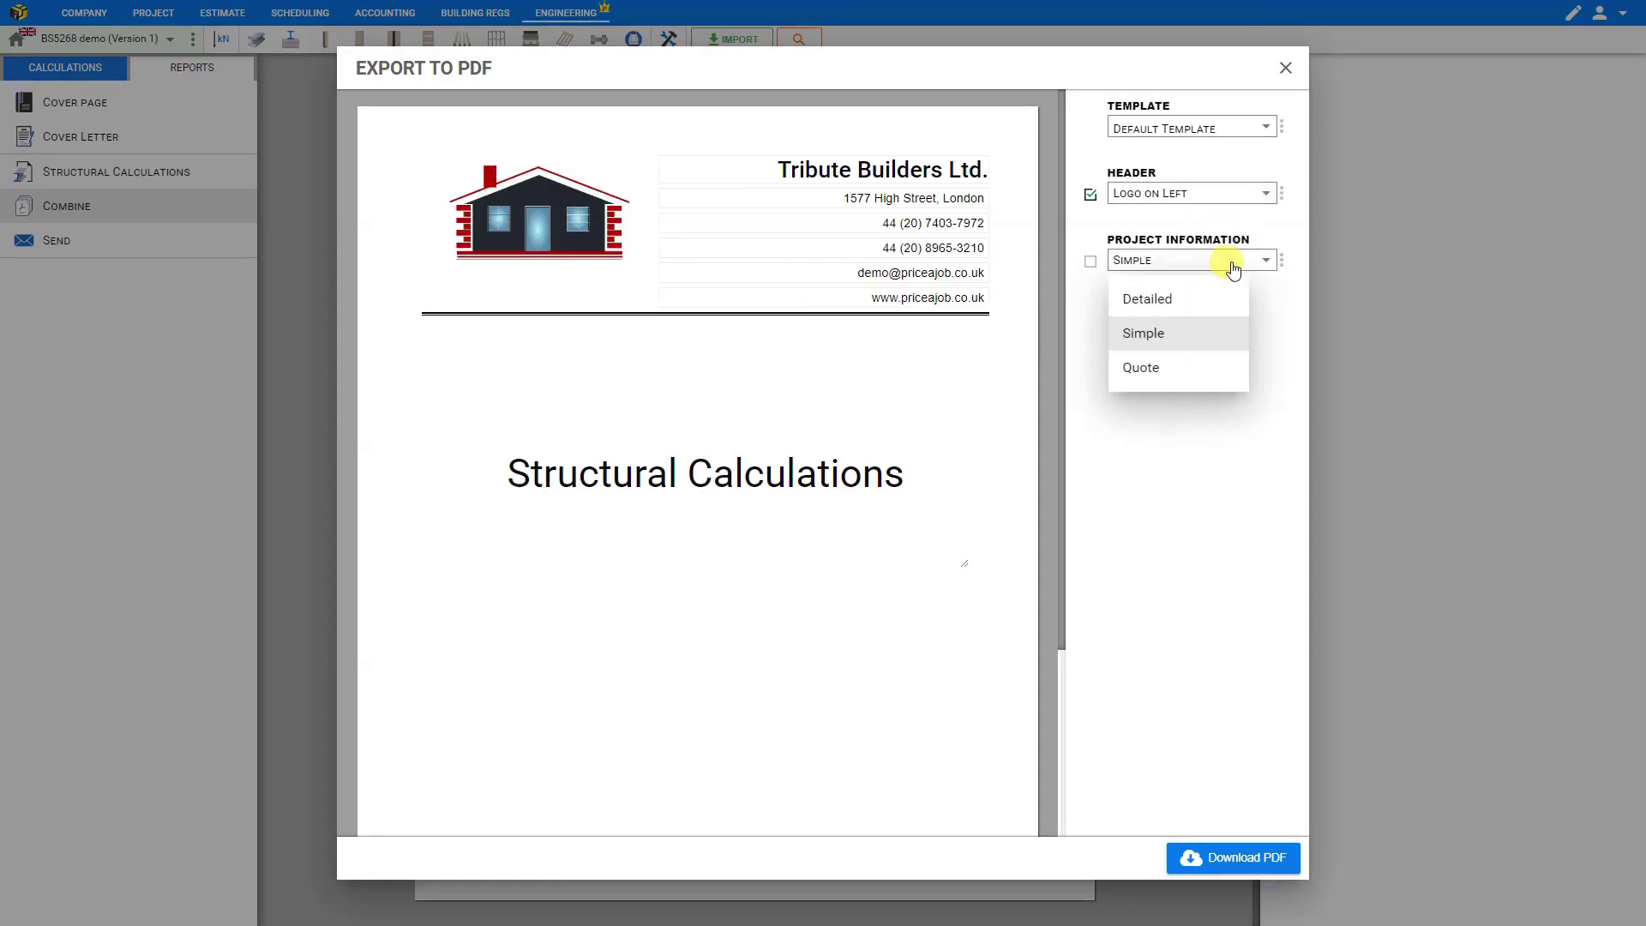
click(1176, 303)
click(1176, 271)
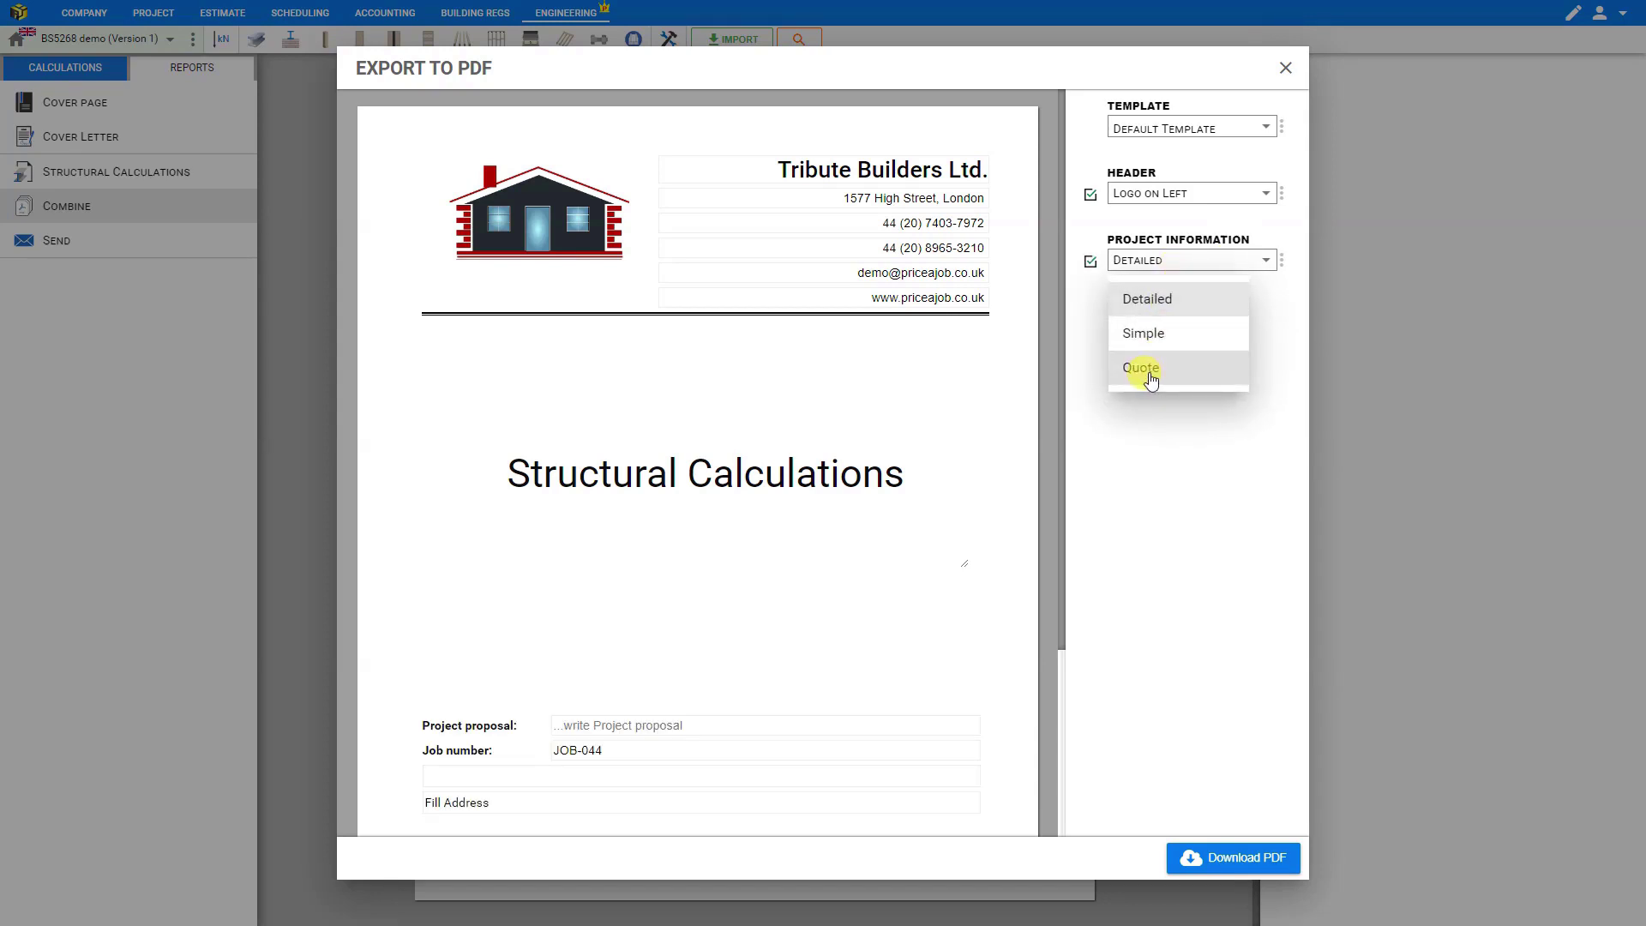
click(1141, 367)
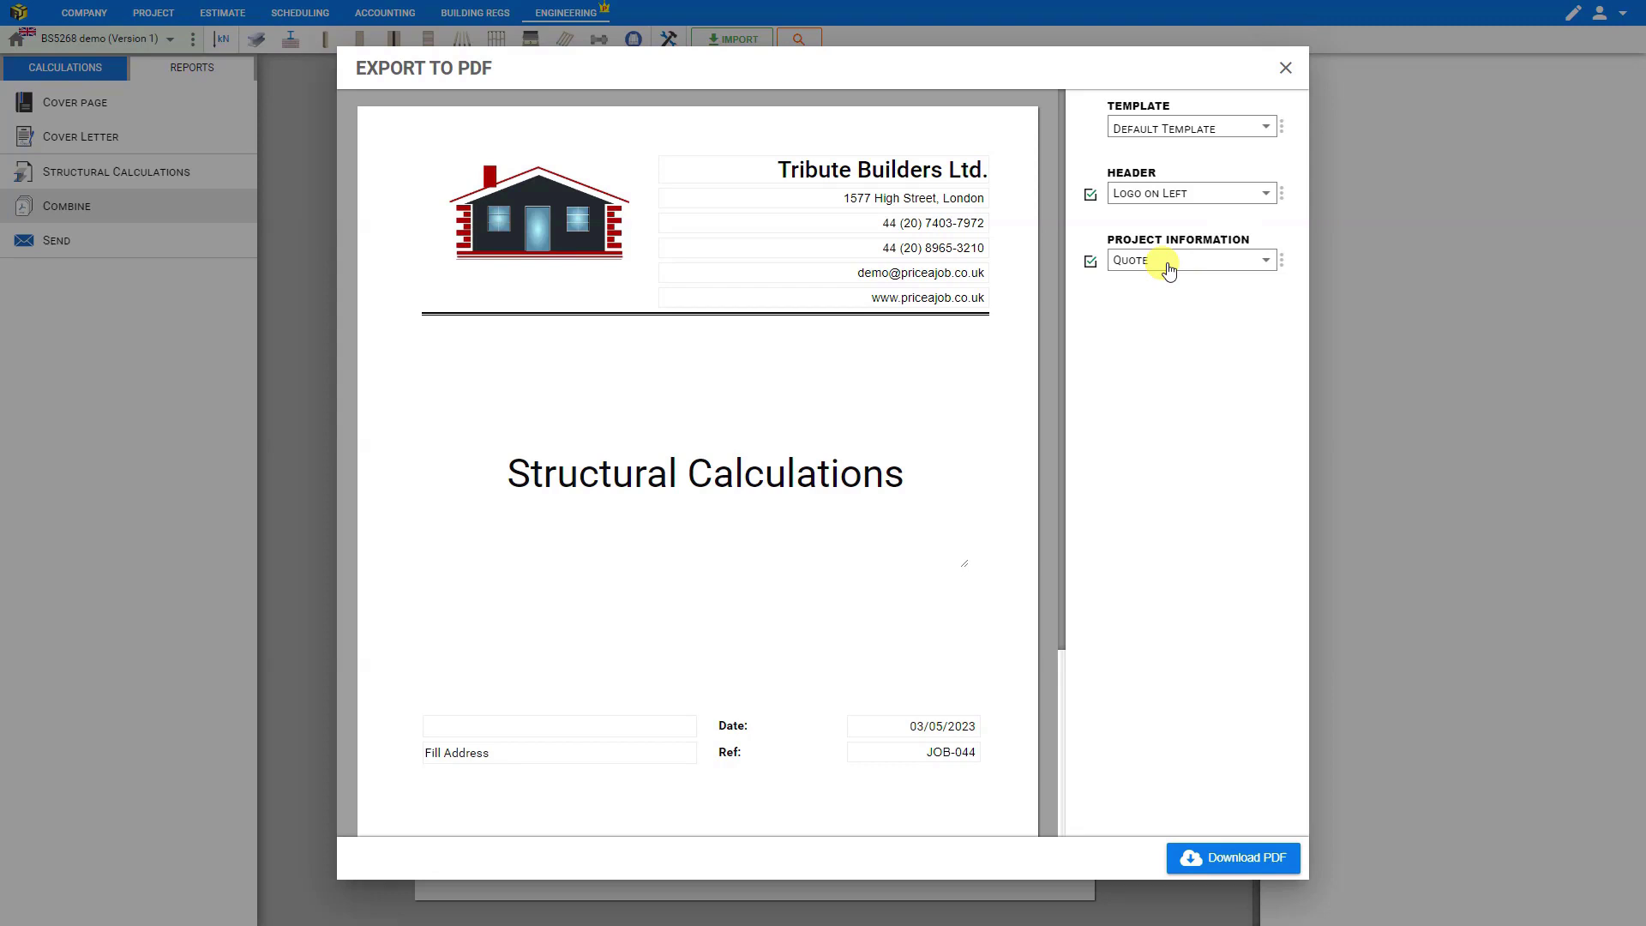
click(1167, 261)
click(1144, 342)
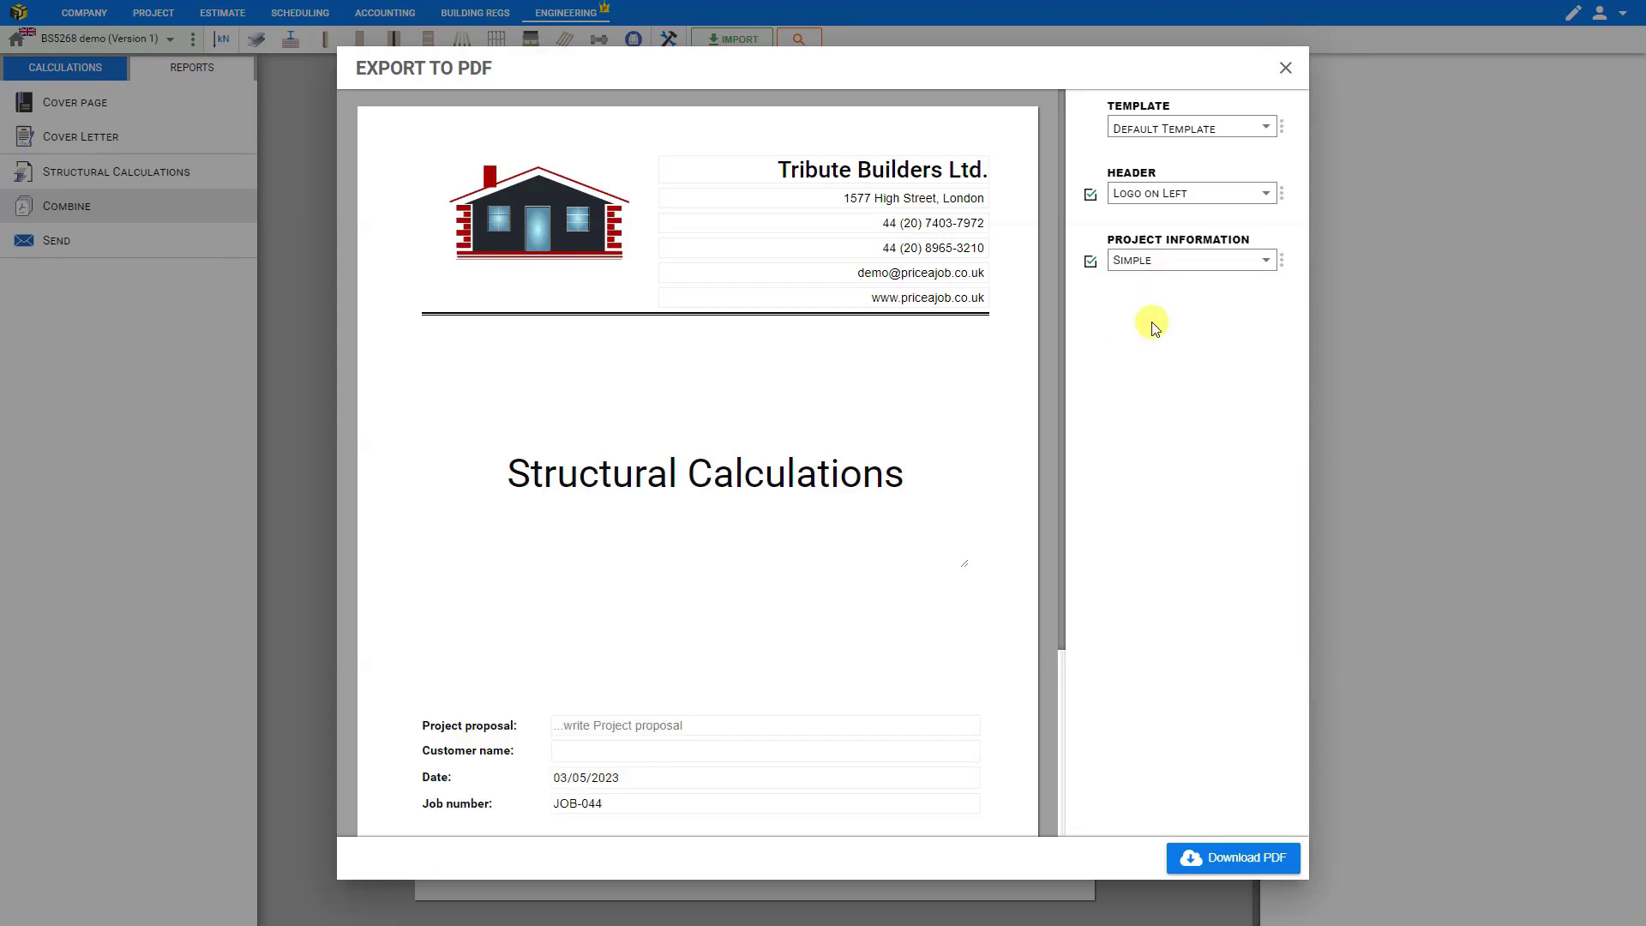
click(1323, 177)
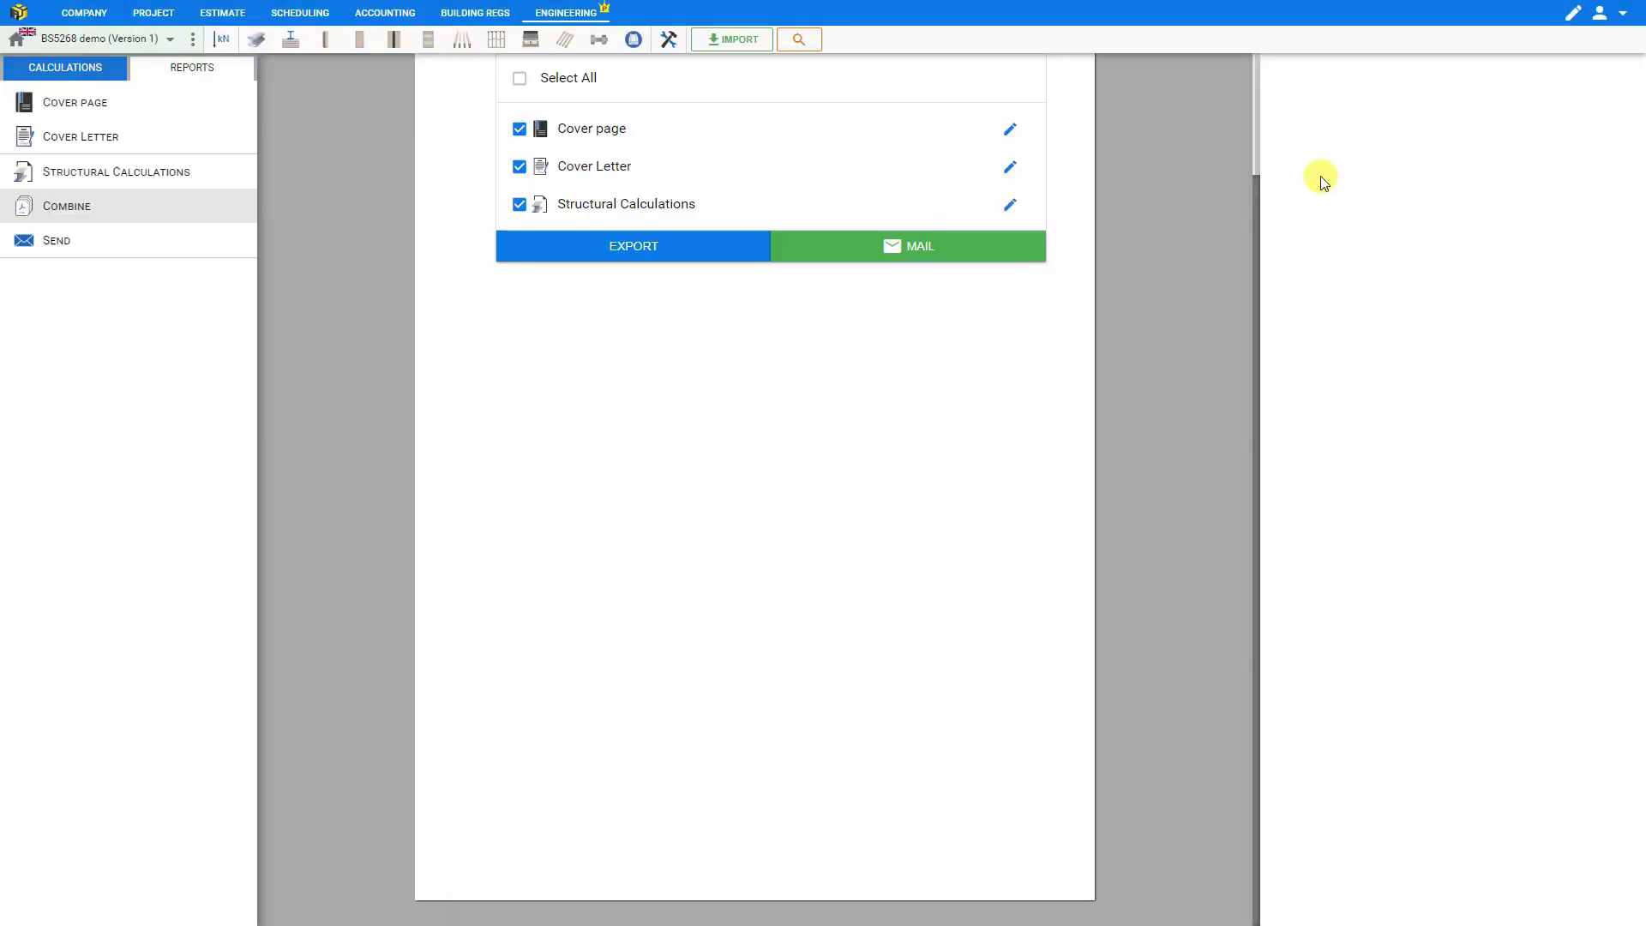
Write "This price quote is an estimate only." in the cover letter and save it as a new template named quote.
click(86, 140)
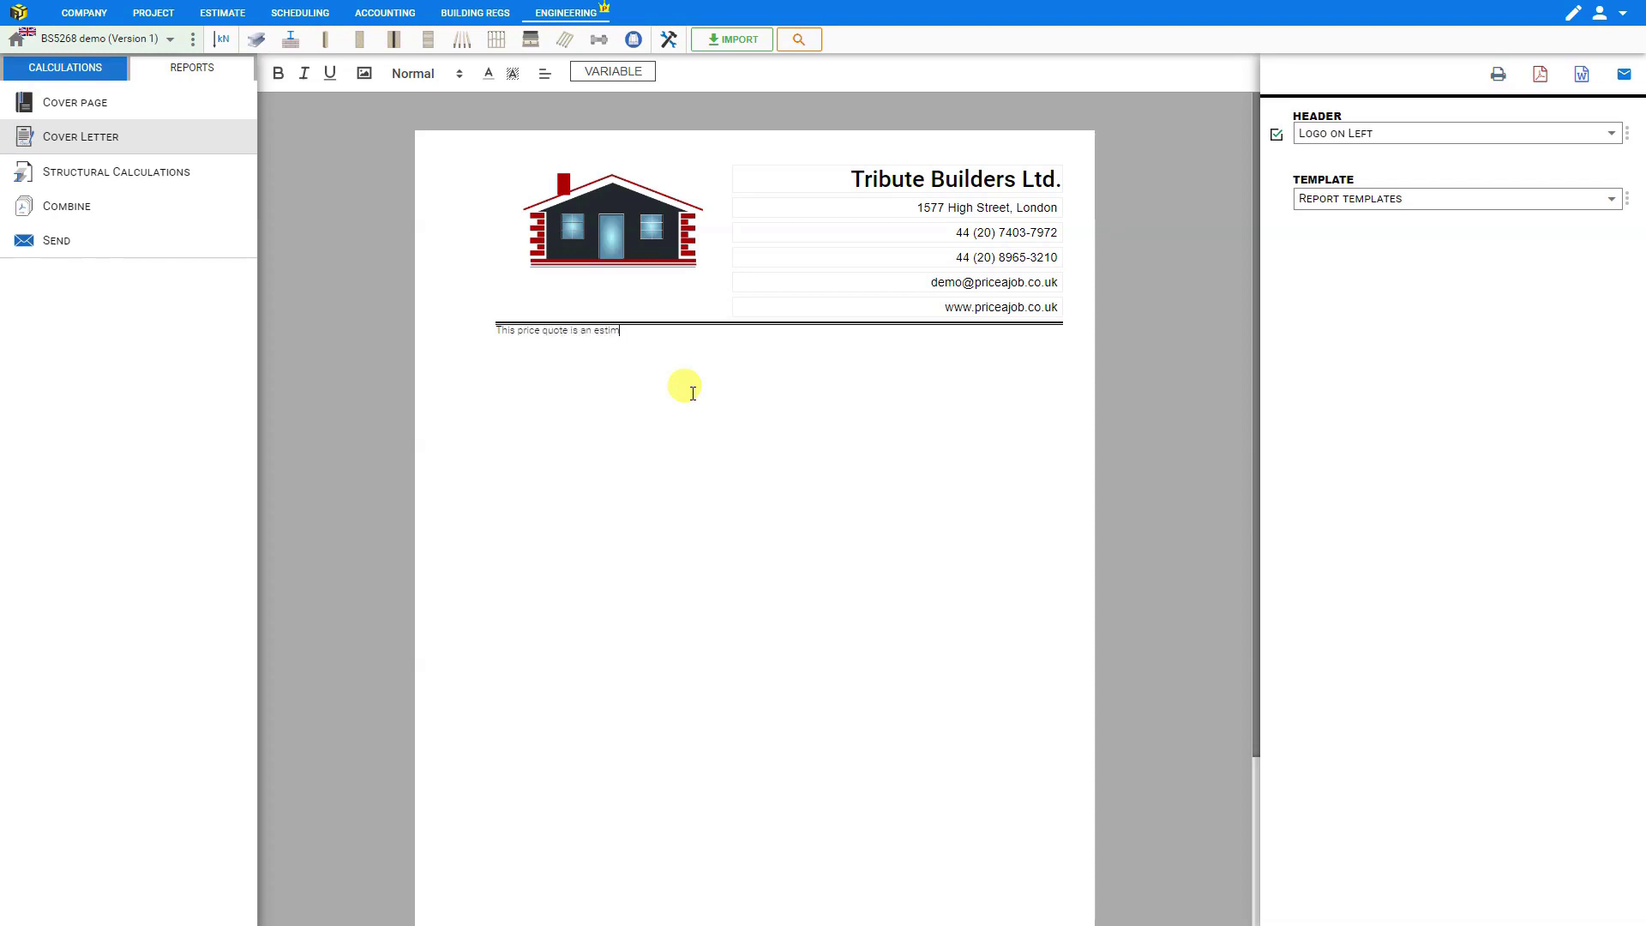
text(.)
click(1627, 202)
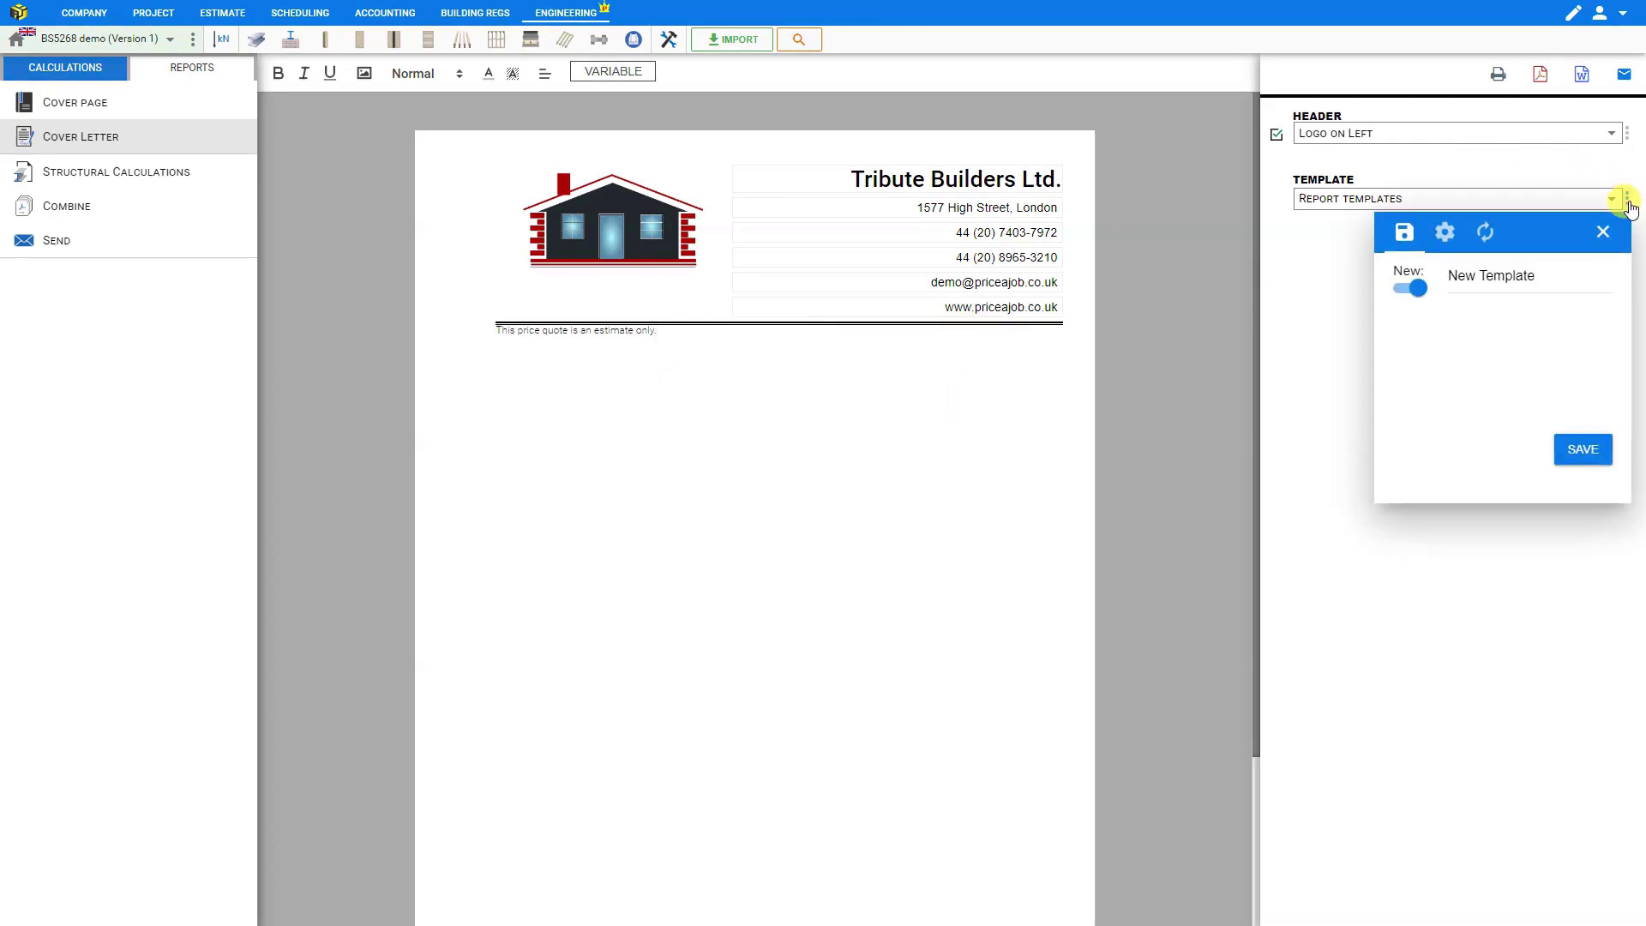
drag(1536, 275, 1386, 264)
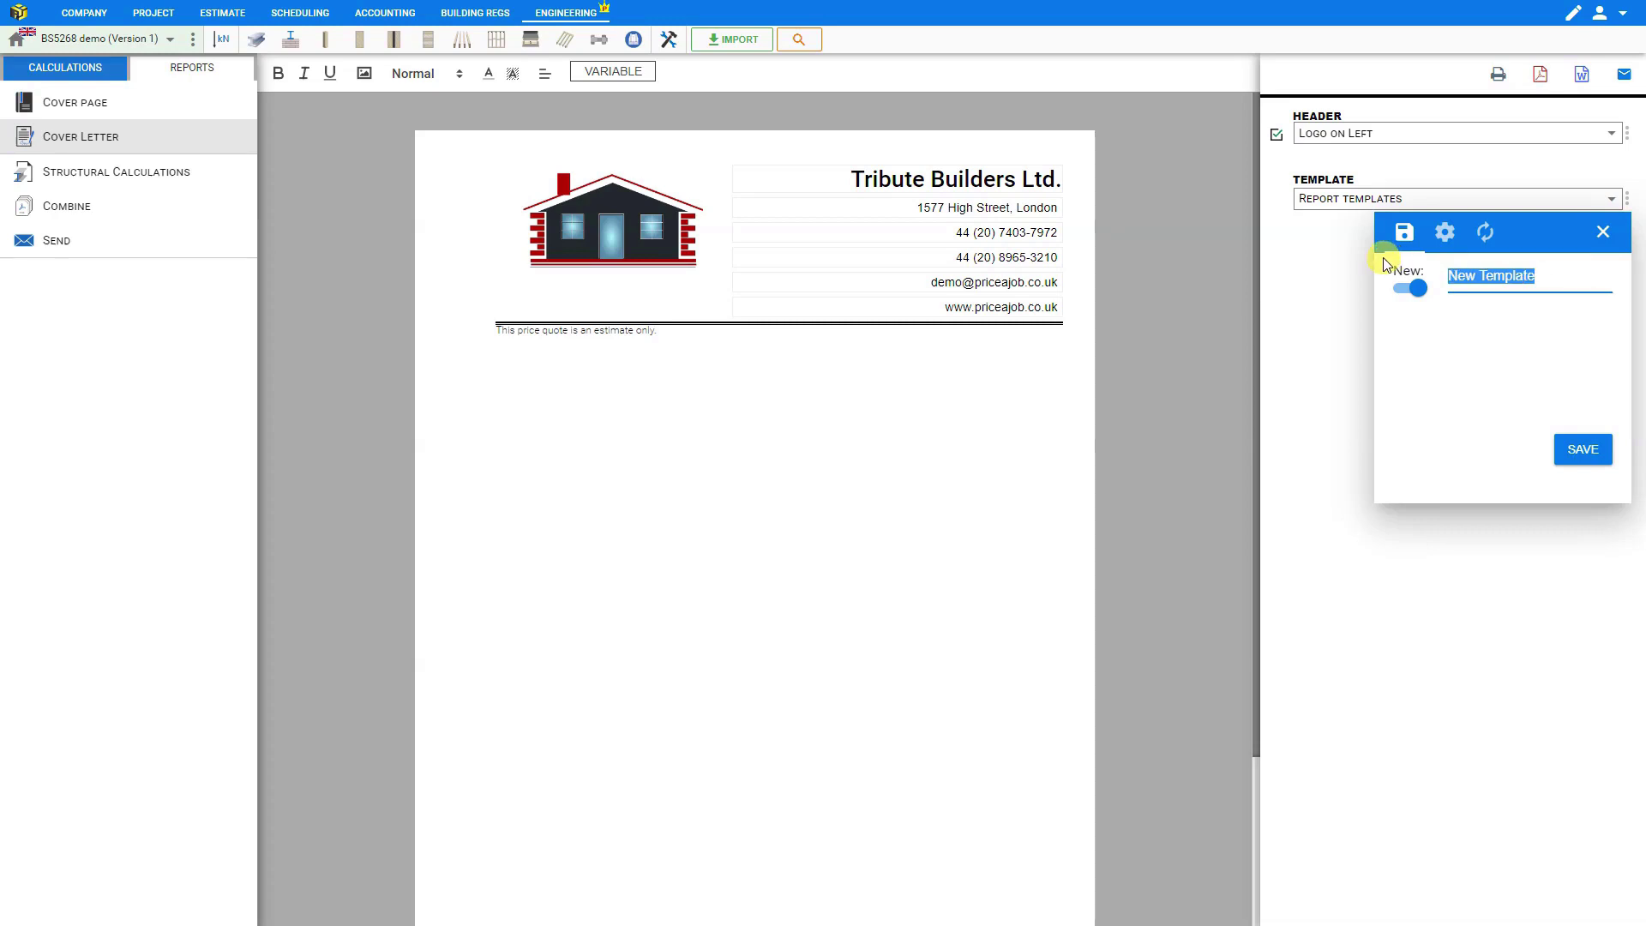
text(quote)
click(1581, 449)
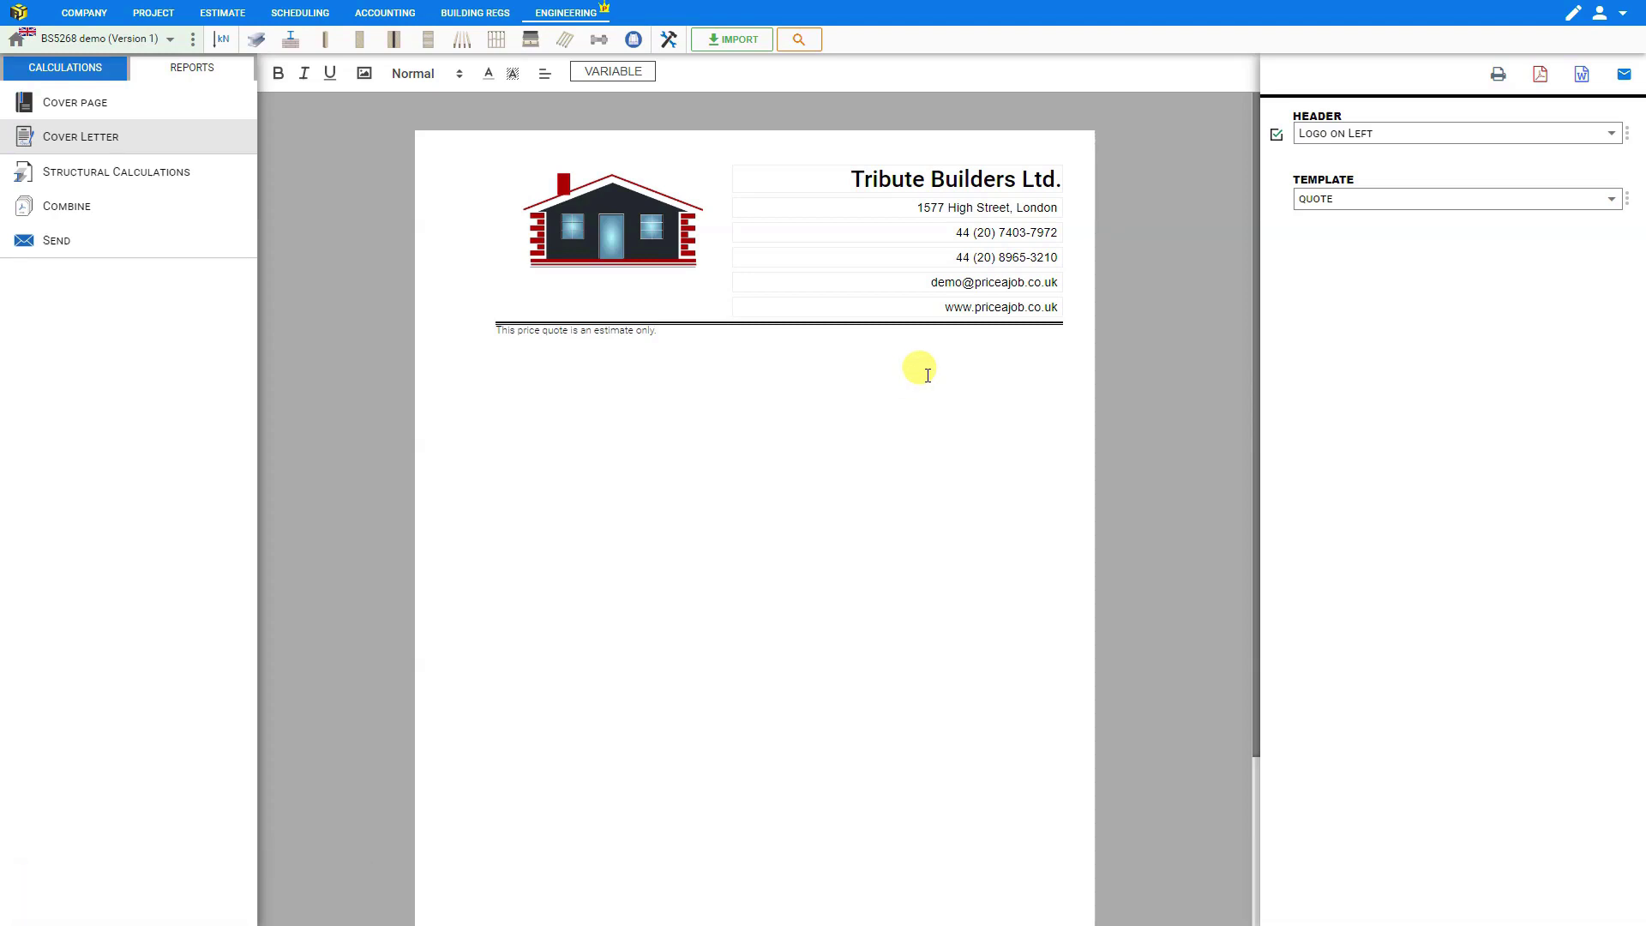
Try the quote and dear customer templates on the cover letter, and apply the Thank you template.
click(1608, 200)
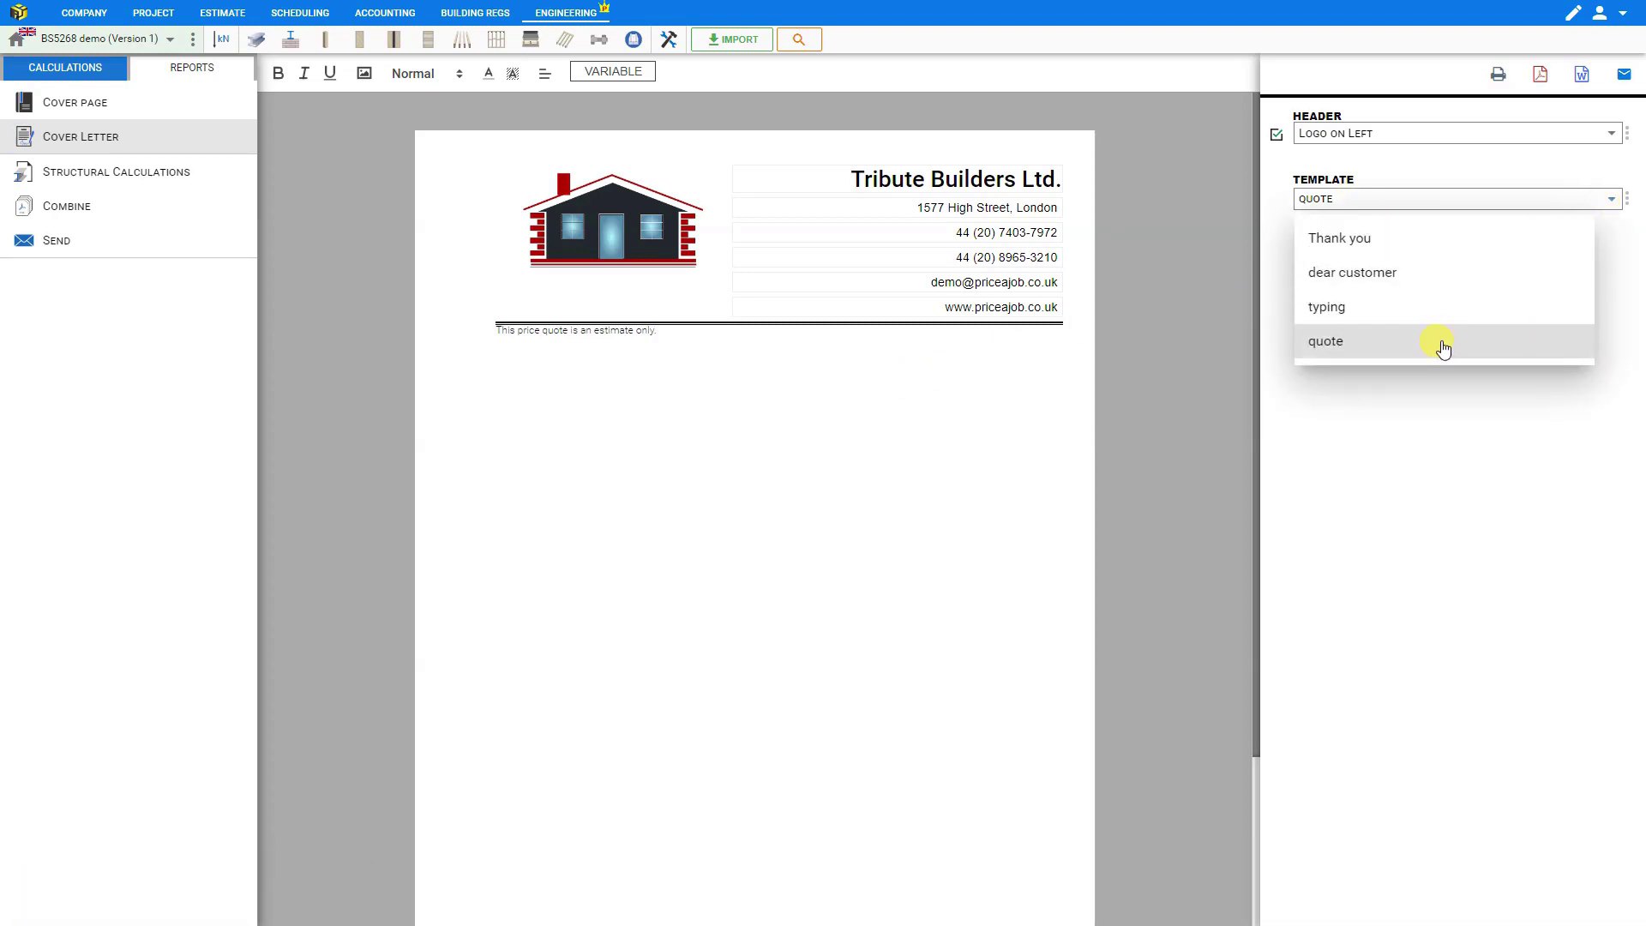
click(1442, 343)
click(1508, 203)
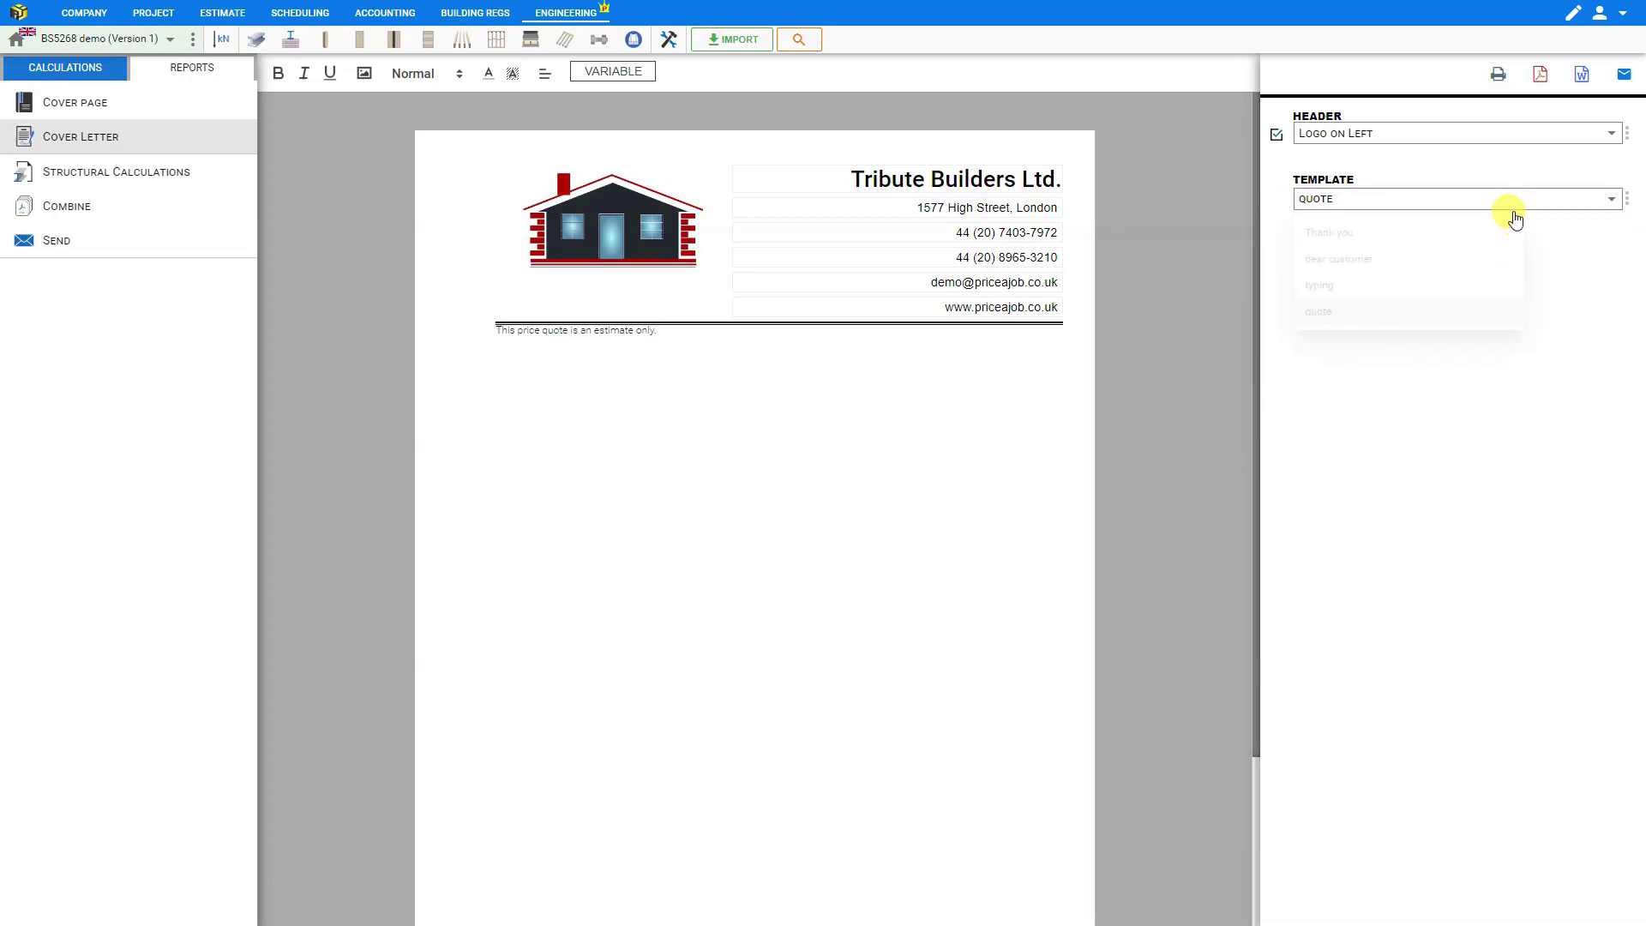
click(1430, 269)
click(1427, 207)
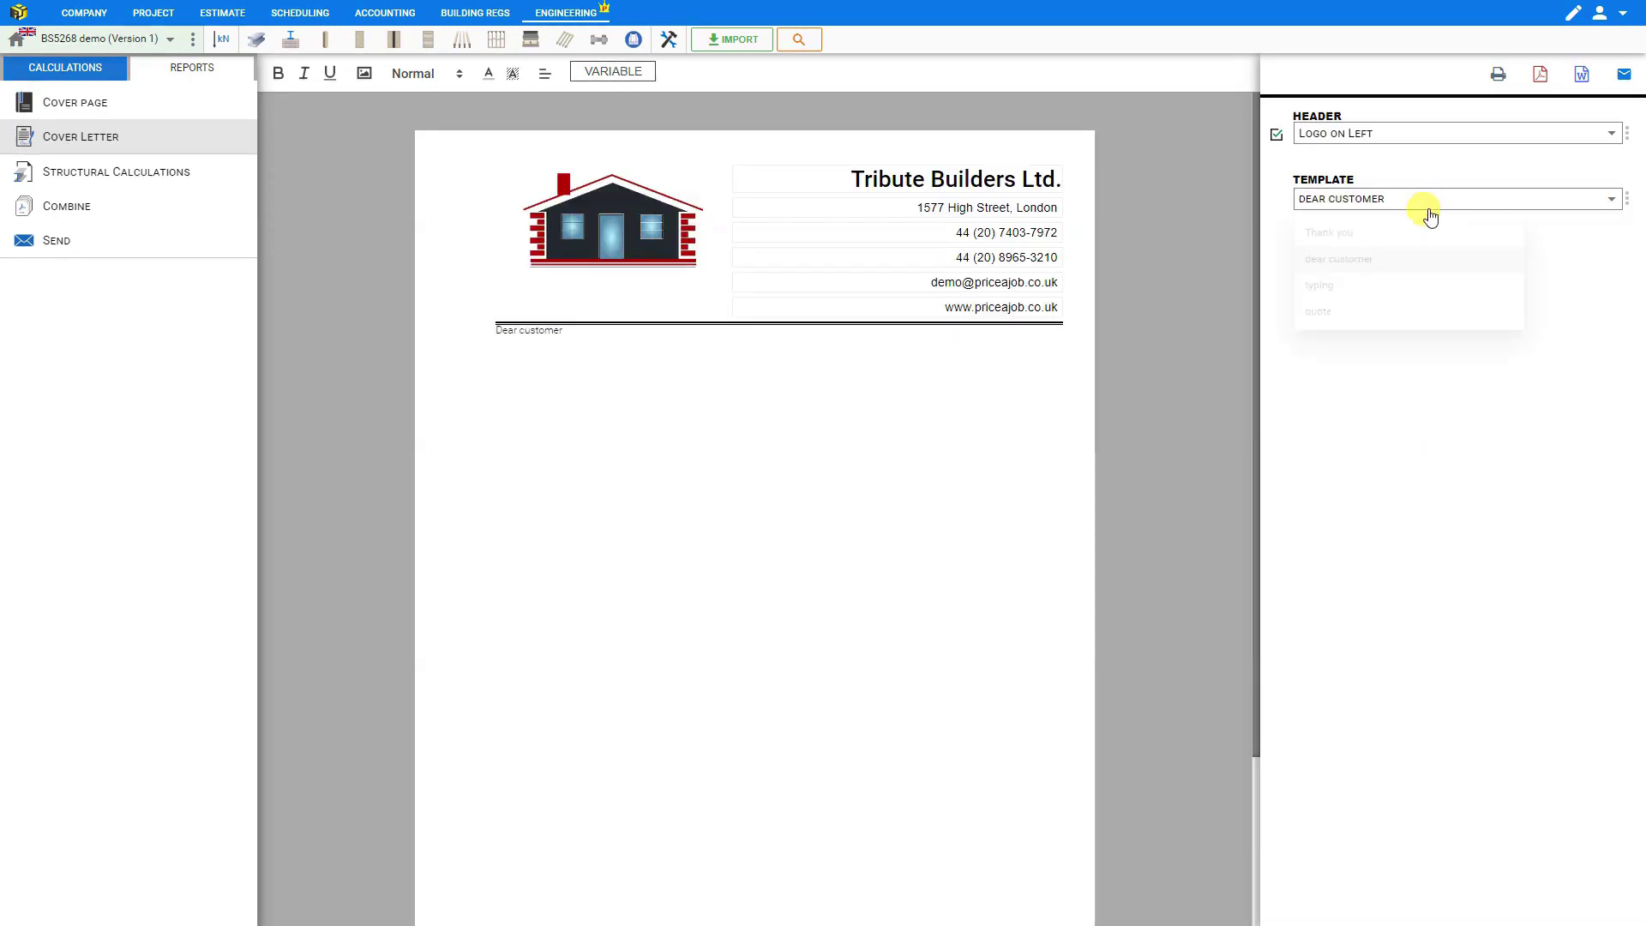
click(1402, 243)
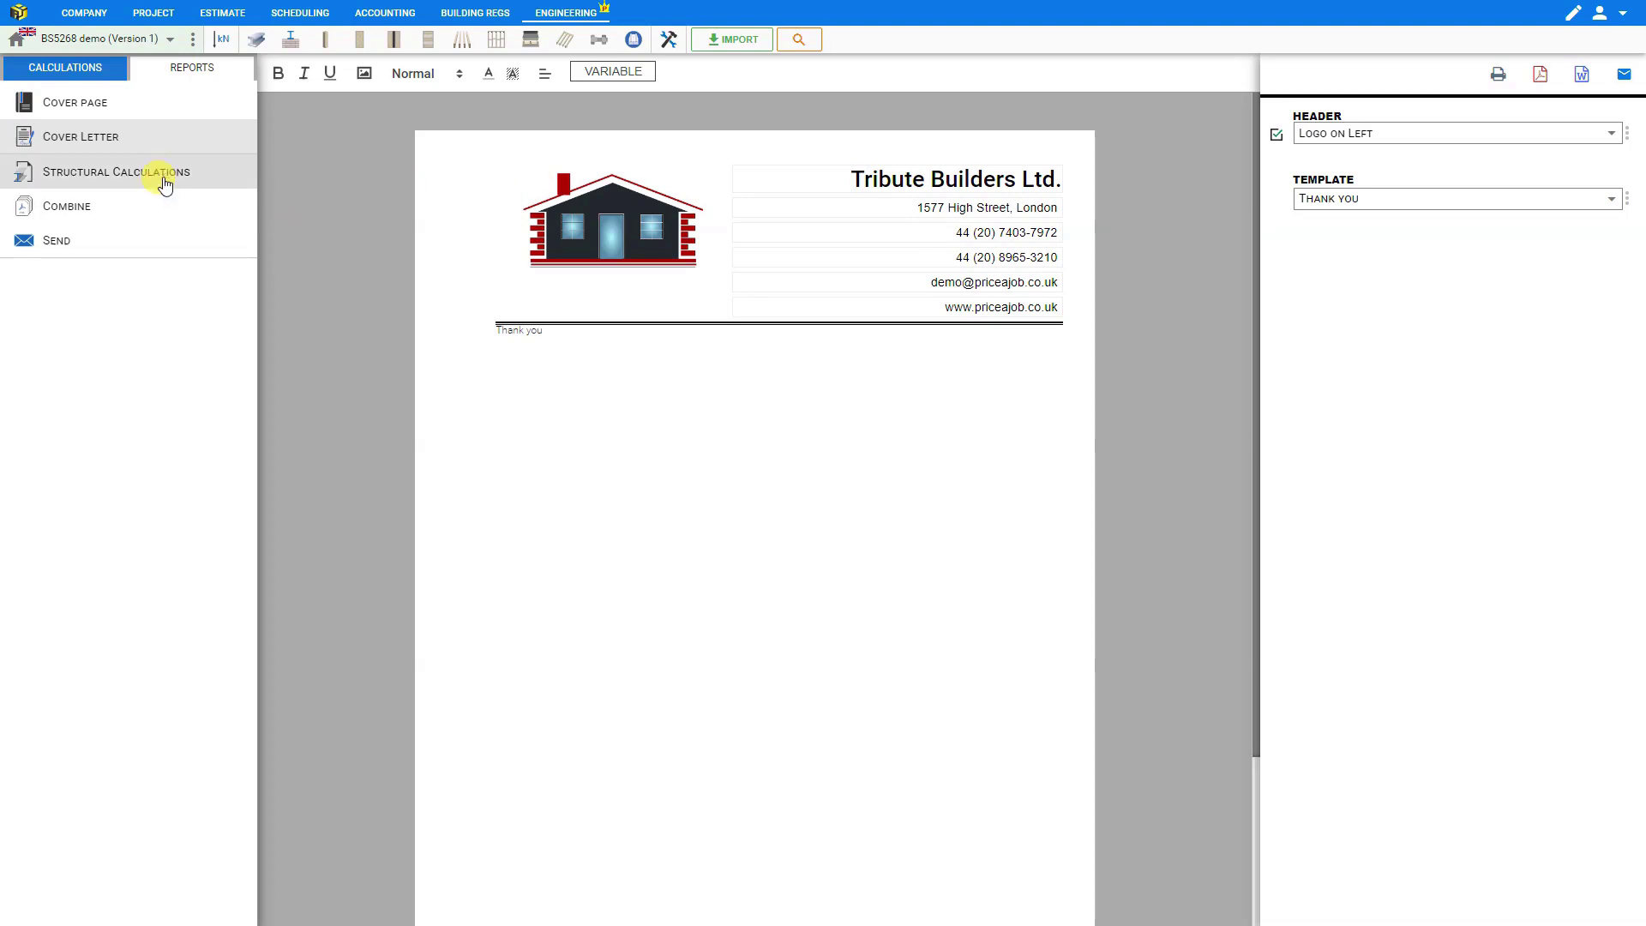
Open the structural calculations report and inspect its print, PDF and e-mail export previews.
click(240, 171)
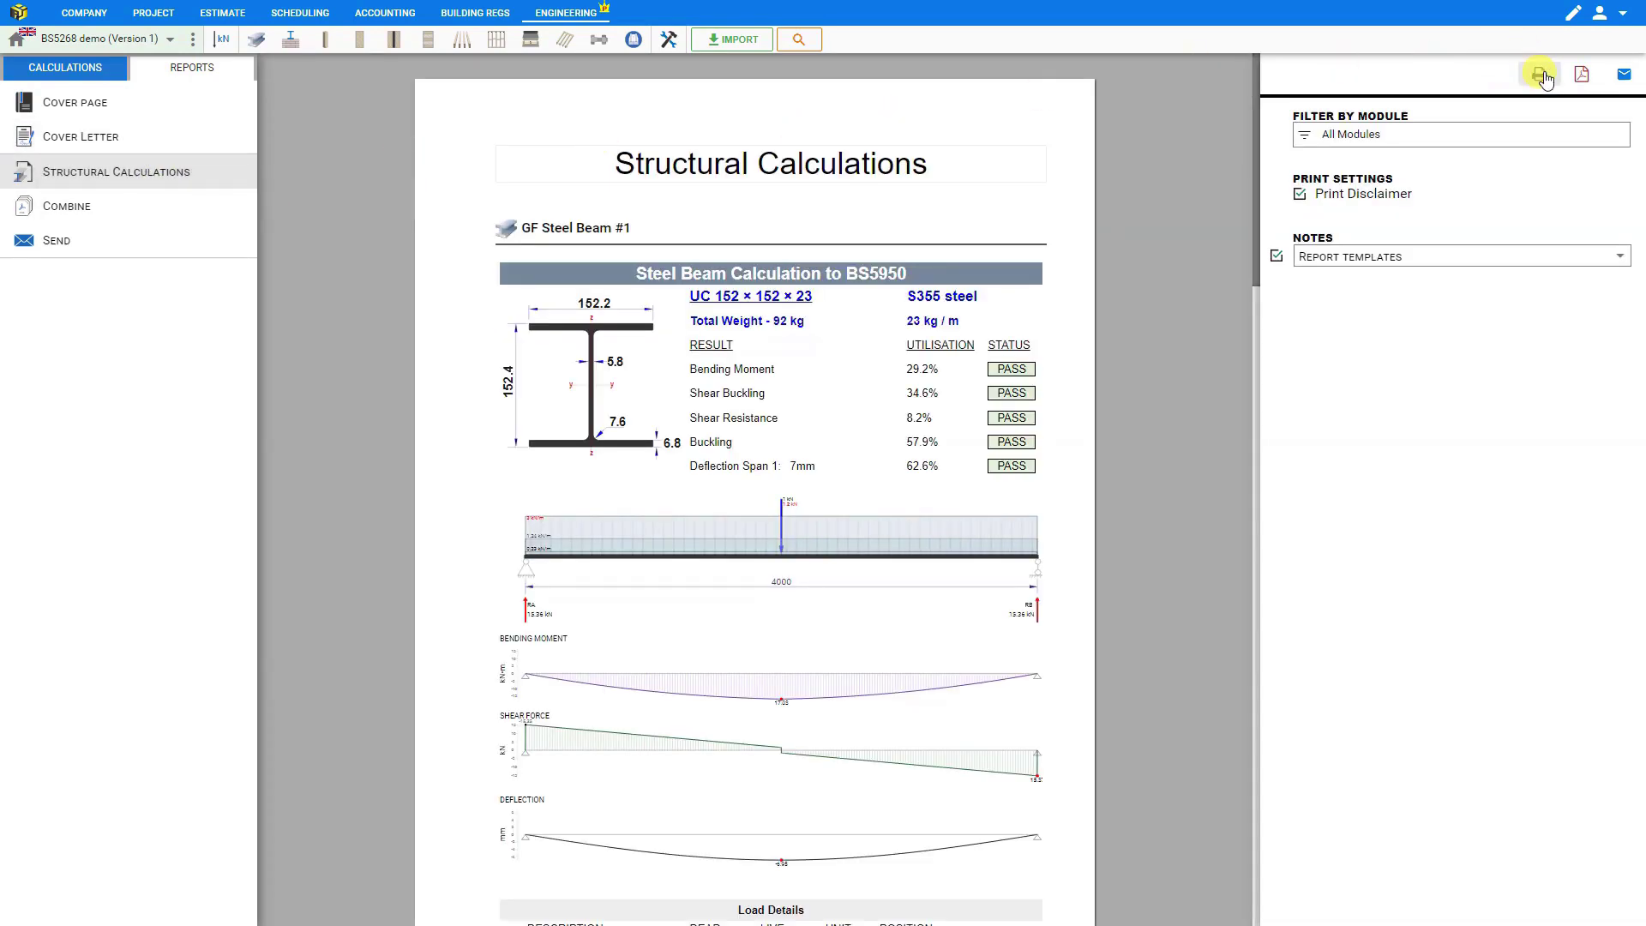
click(1541, 76)
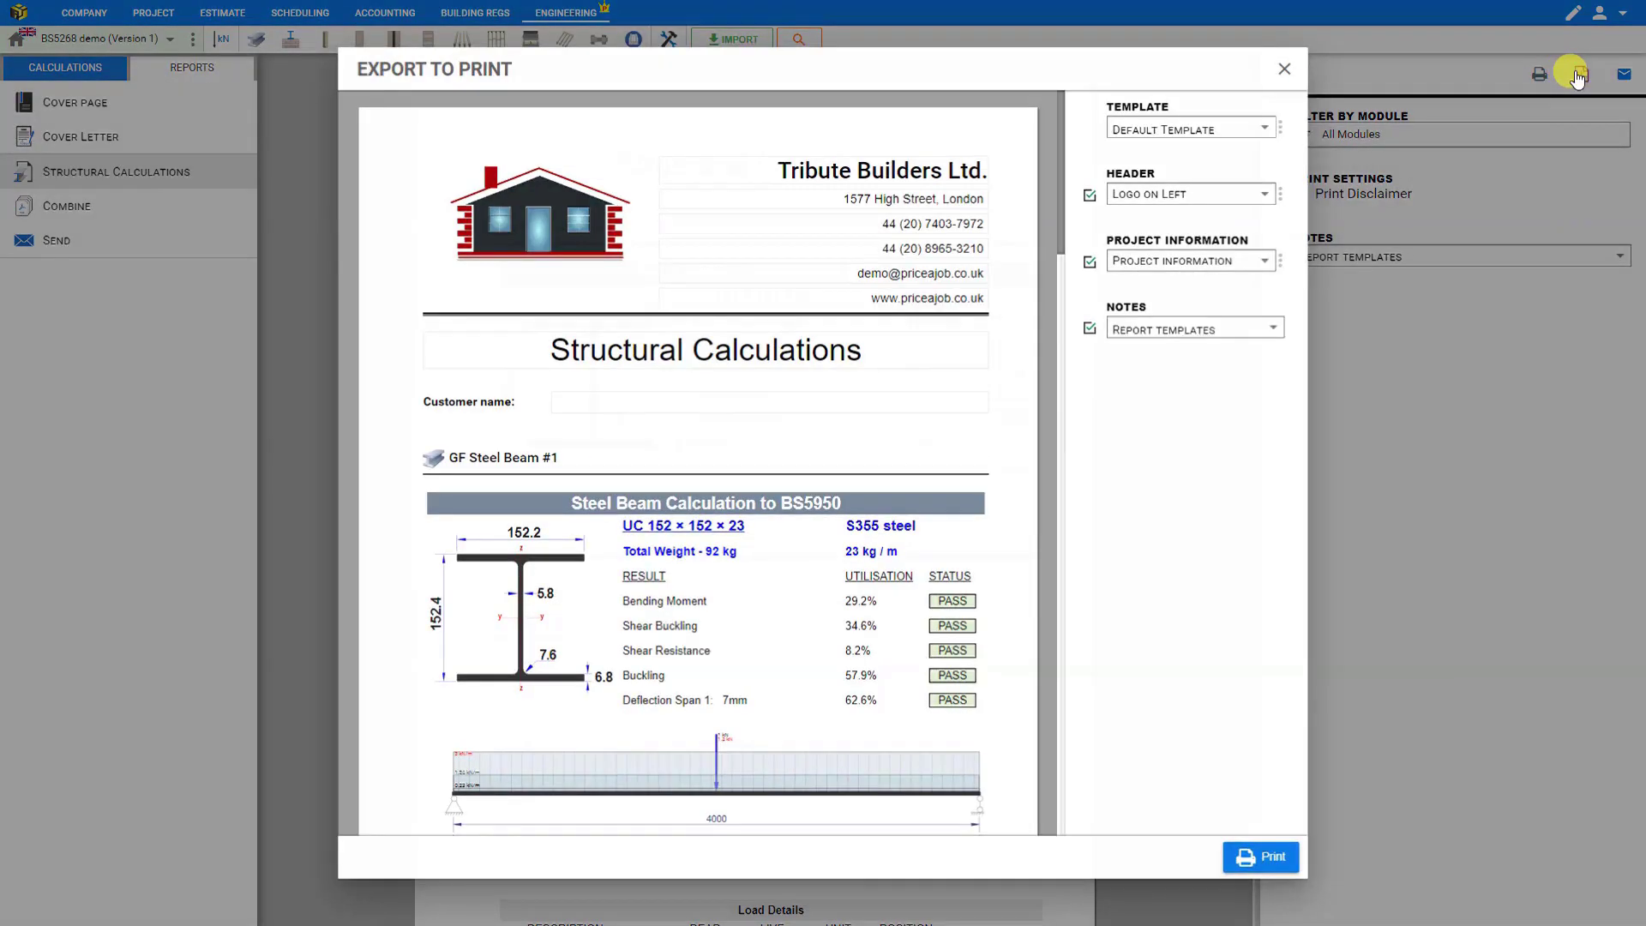
click(1580, 75)
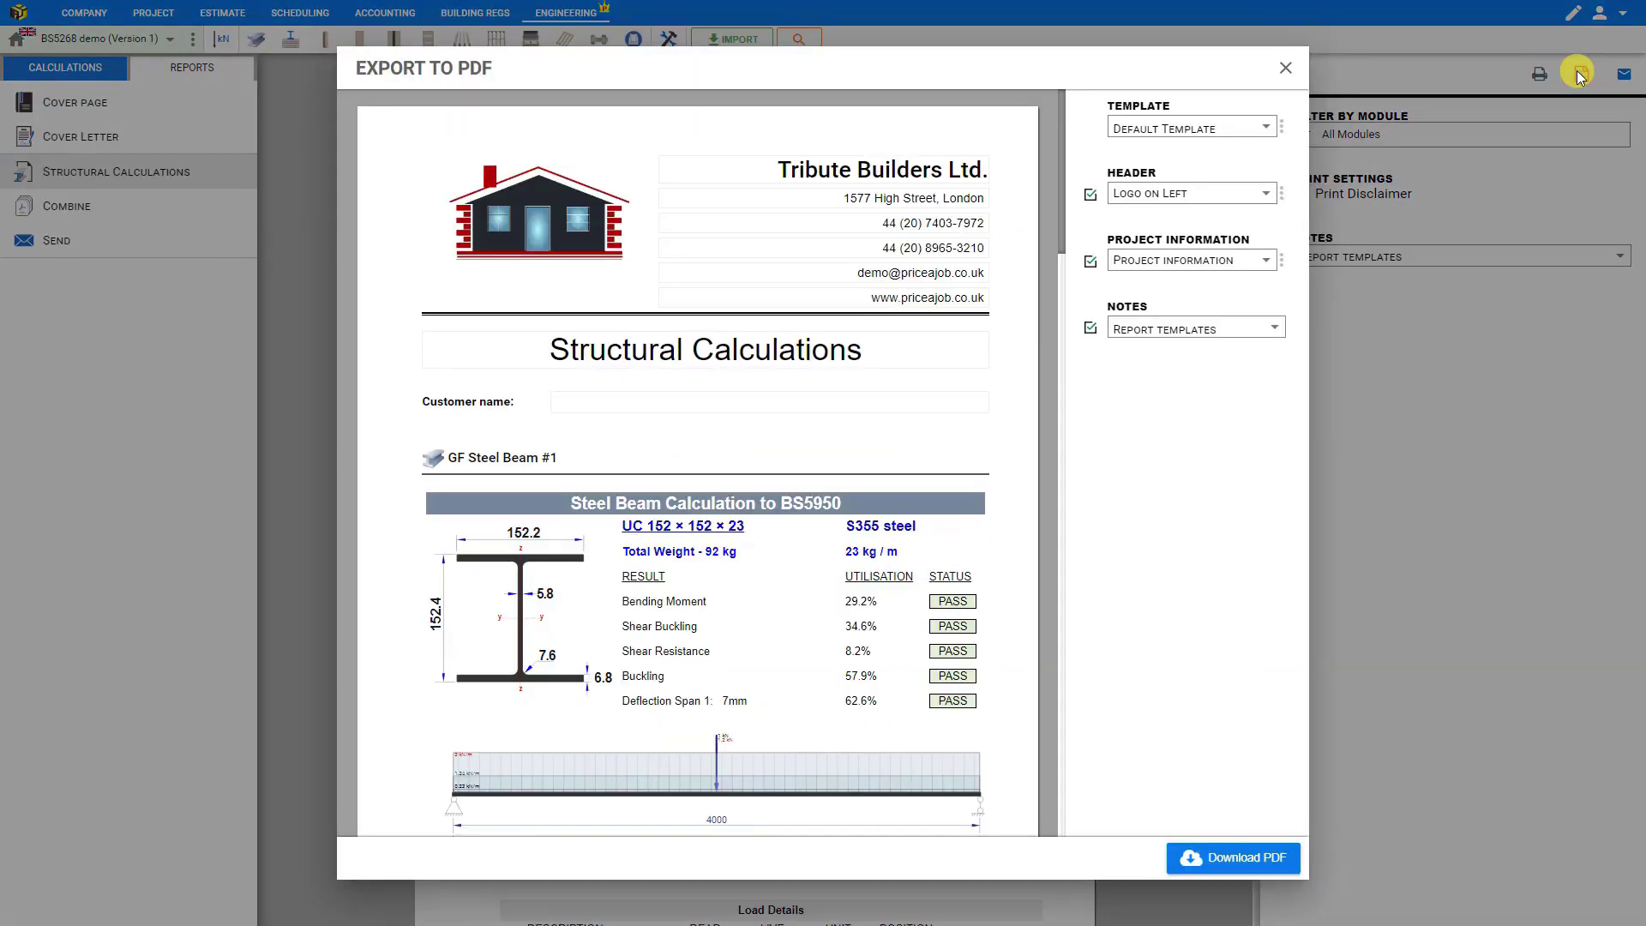
click(1623, 75)
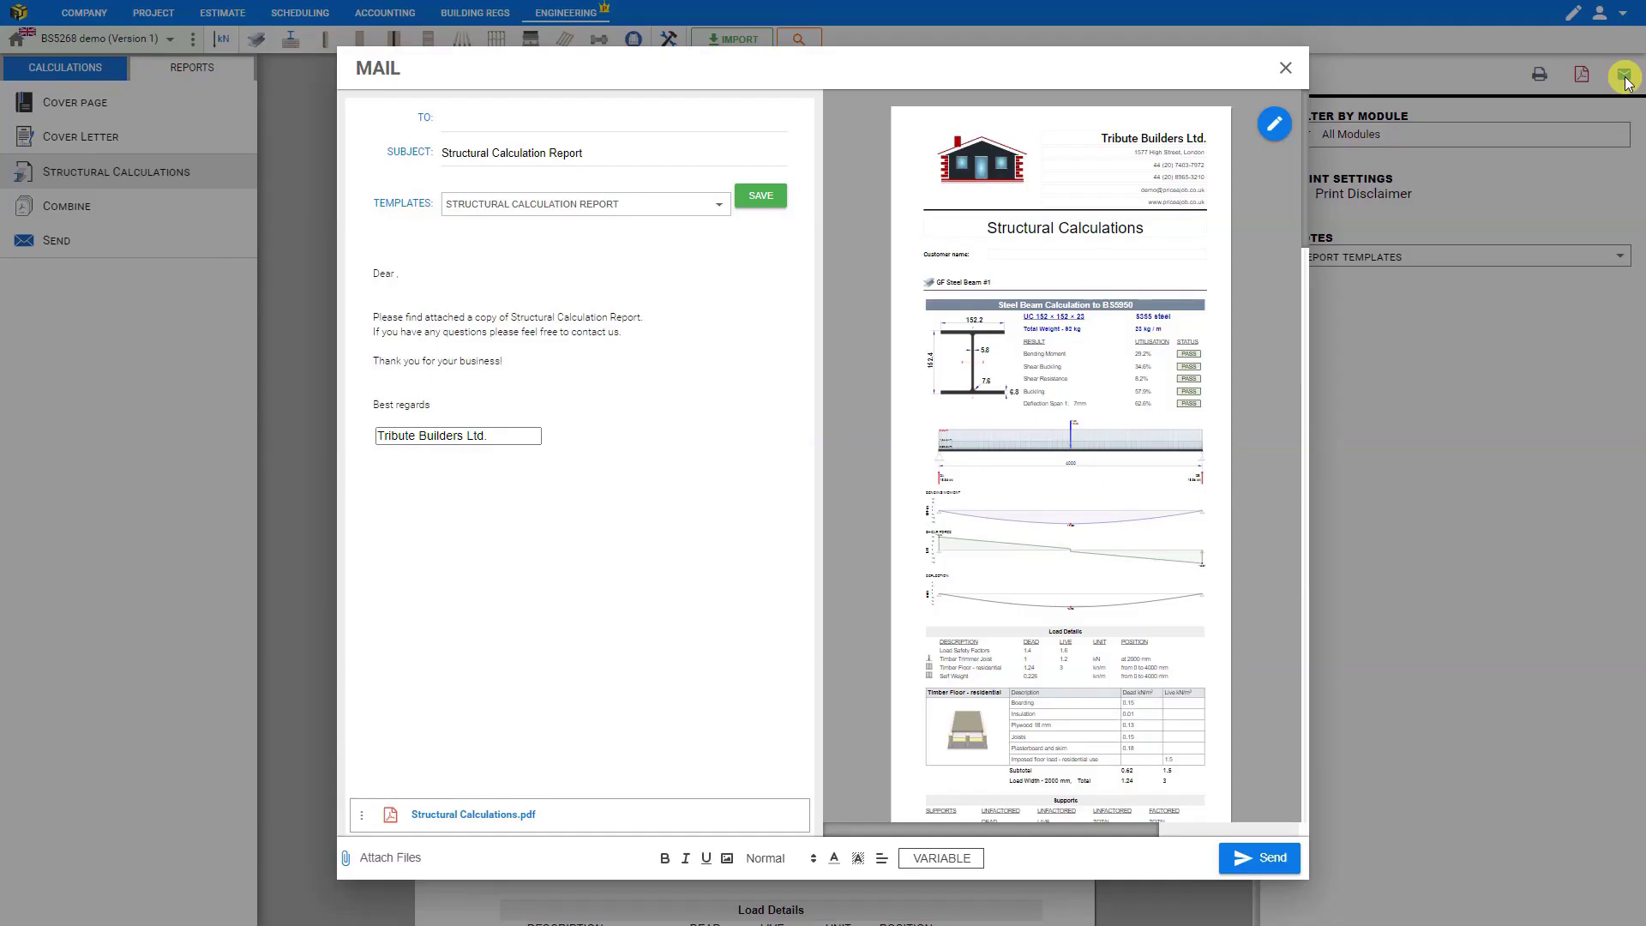